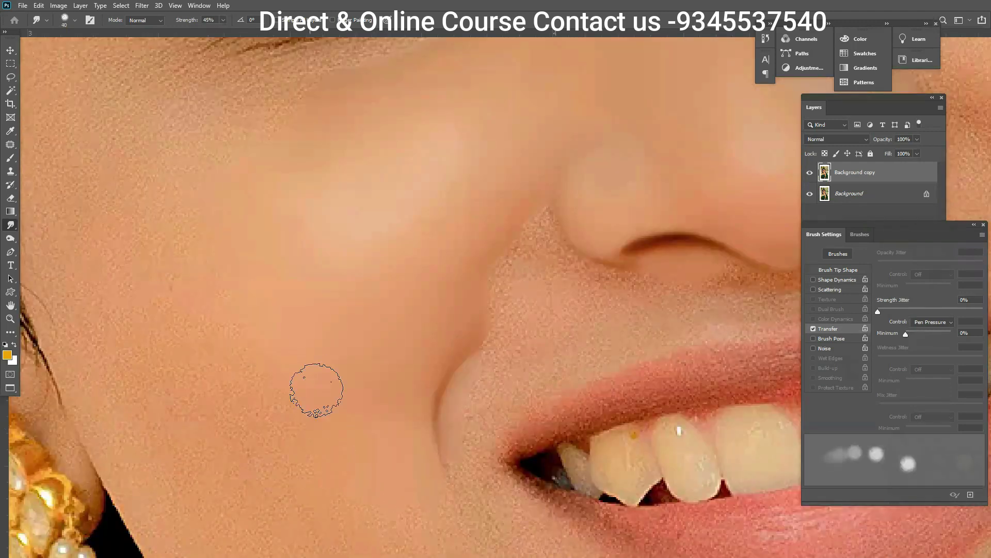
Step: Smooth the grainy skin of the image-left cheek, between the ear and nose, using the Smudge tool at 45% strength
{"action": "scroll", "coordinate": [155, 336], "scroll_direction": "up", "scroll_amount": 2}
{"action": "key", "text": "bracketleft"}
{"action": "key", "text": "bracketleft"}
{"action": "key", "text": "bracketright"}
{"action": "key", "text": "bracketright"}
{"action": "scroll", "coordinate": [188, 288], "scroll_direction": "up", "scroll_amount": 2}
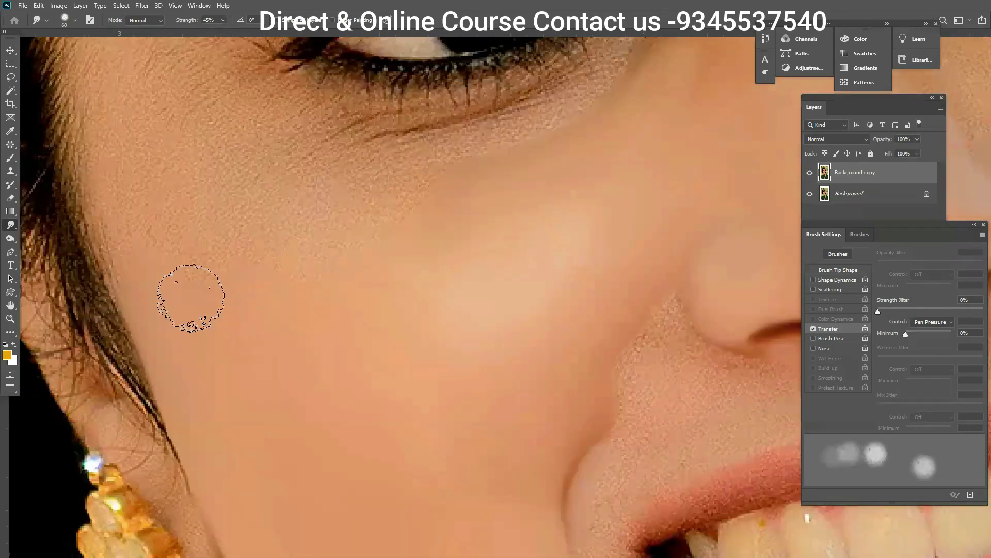
{"action": "scroll", "coordinate": [170, 217], "scroll_direction": "down", "scroll_amount": 5}
{"action": "scroll", "coordinate": [366, 457], "scroll_direction": "down", "scroll_amount": 2}
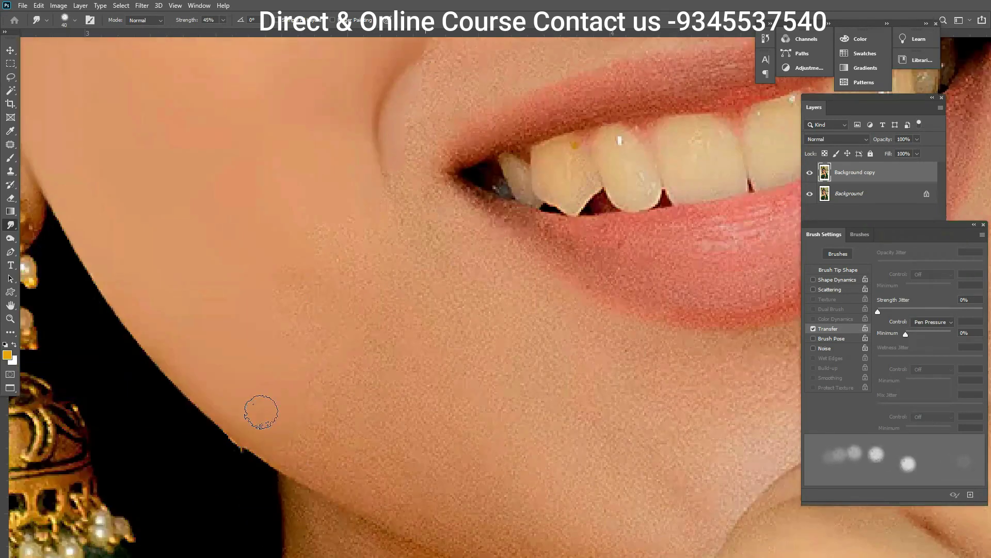
Step: Smudge the grain out of the image-left lower cheek and jawline beside the mouth, reducing the brush to 25 px
{"action": "scroll", "coordinate": [270, 409], "scroll_direction": "down", "scroll_amount": 2}
{"action": "scroll", "coordinate": [324, 281], "scroll_direction": "up", "scroll_amount": 2}
{"action": "key", "text": "bracketleft"}
{"action": "key", "text": "bracketleft"}
{"action": "key", "text": "bracketleft"}
{"action": "key", "text": "bracketleft"}
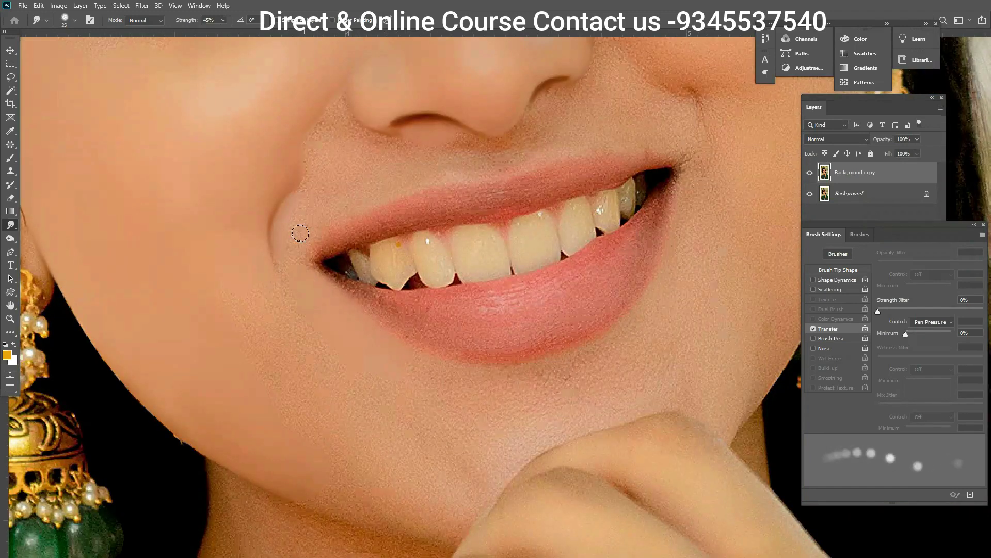
Step: Smooth the chin skin between the lower lip and the hand with a small smudge brush at 45% strength
{"action": "key", "text": "bracketleft"}
{"action": "key", "text": "bracketleft"}
{"action": "key", "text": "bracketleft"}
{"action": "key", "text": "bracketleft"}
{"action": "scroll", "coordinate": [313, 413], "scroll_direction": "down", "scroll_amount": 1}
{"action": "scroll", "coordinate": [226, 394], "scroll_direction": "up", "scroll_amount": 1}
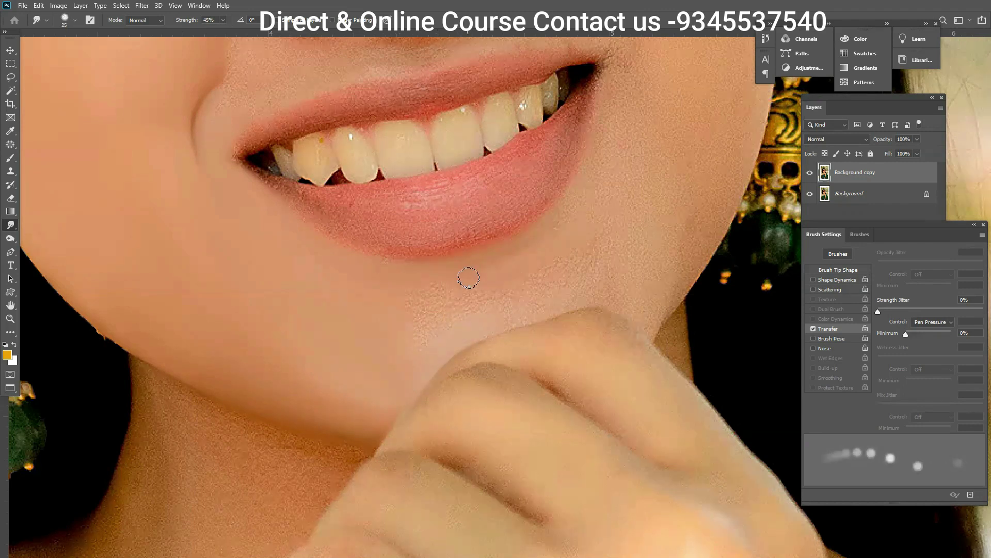
{"action": "key", "text": "bracketright"}
{"action": "scroll", "coordinate": [321, 246], "scroll_direction": "up", "scroll_amount": 3}
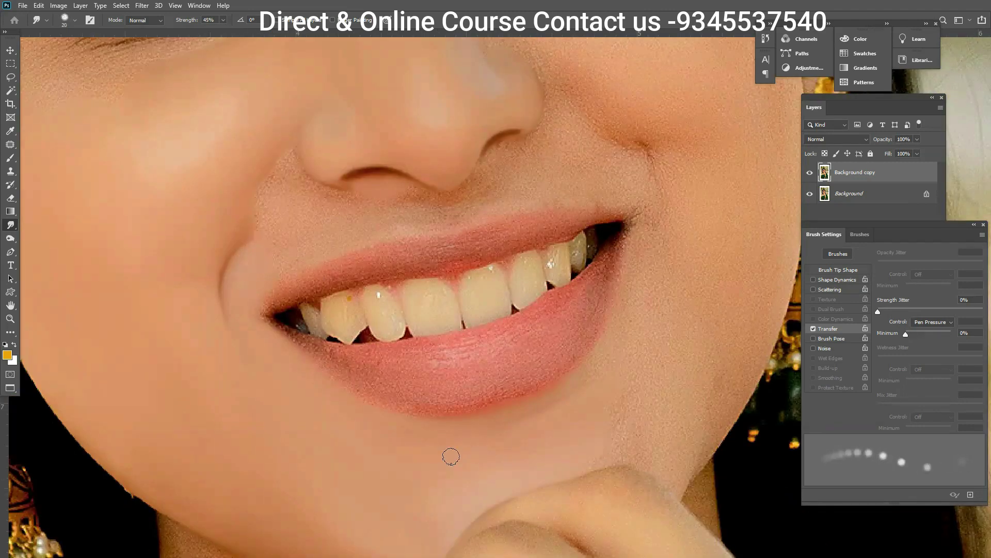
{"action": "scroll", "coordinate": [386, 167], "scroll_direction": "up", "scroll_amount": 1}
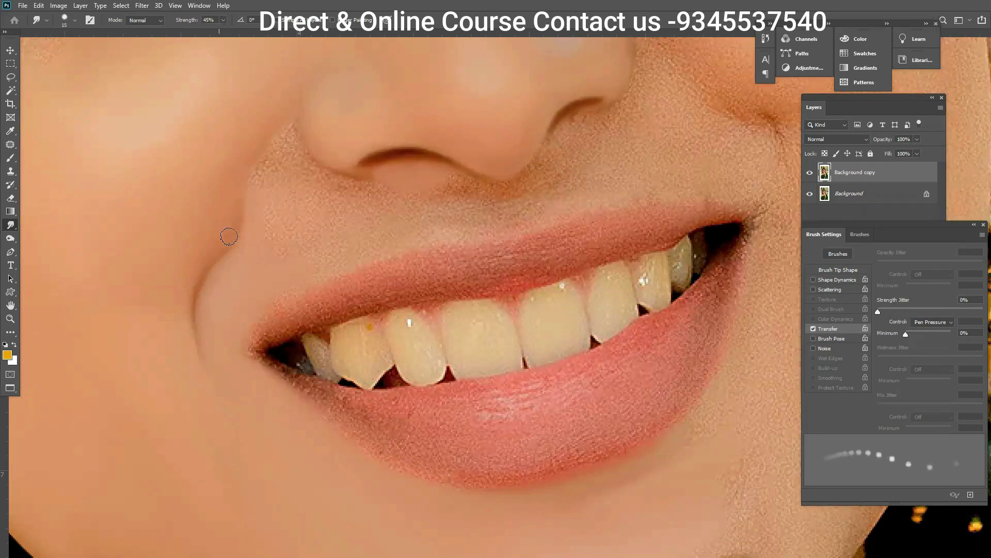
Step: Smudge the skin between the image-left smile fold, the nose base and the upper lip with a 10 to 20 px brush
{"action": "key", "text": "bracketleft"}
{"action": "scroll", "coordinate": [432, 285], "scroll_direction": "up", "scroll_amount": 2}
{"action": "key", "text": "bracketleft"}
{"action": "mouse_move", "coordinate": [187, 228]}
{"action": "left_mouse_down"}
{"action": "mouse_move", "coordinate": [239, 222]}
{"action": "mouse_move", "coordinate": [278, 235]}
{"action": "left_mouse_up"}
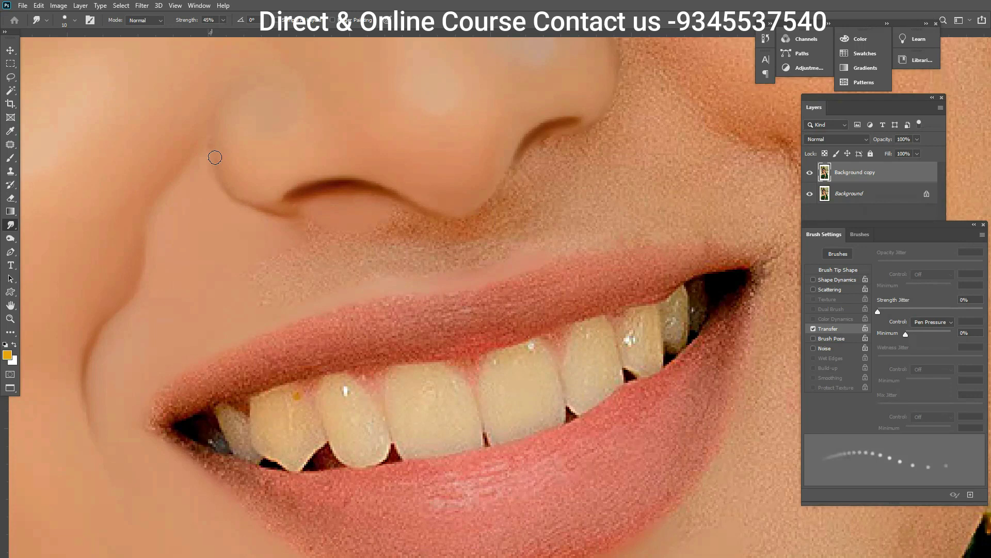
{"action": "key", "text": "bracketright"}
{"action": "left_click_drag", "start_coordinate": [407, 228], "coordinate": [321, 240]}
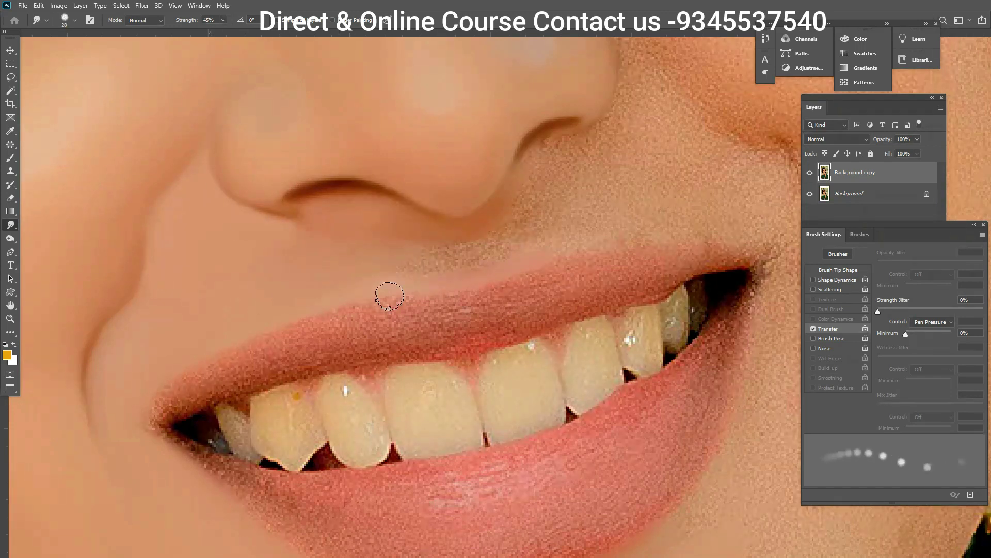
Step: Smooth the skin between the image-right nostril, the smile fold and the mouth corner with a 25 px smudge brush
{"action": "left_click_drag", "start_coordinate": [756, 181], "coordinate": [511, 268]}
{"action": "key", "text": "bracketright"}
{"action": "left_click_drag", "start_coordinate": [357, 234], "coordinate": [535, 249]}
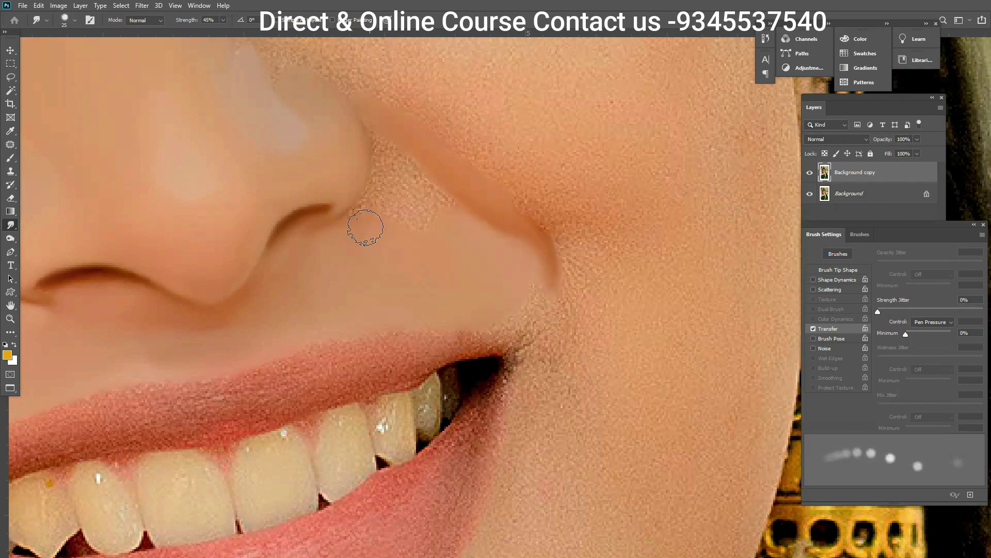
{"action": "left_click_drag", "start_coordinate": [395, 140], "coordinate": [387, 162]}
Step: Set the smudge strength to 62% and refine the image-right smile fold with a brush reduced from 20 to 8 px
{"action": "key", "text": "bracketleft"}
{"action": "key", "text": "bracketleft"}
{"action": "key", "text": "6"}
{"action": "key", "text": "2"}
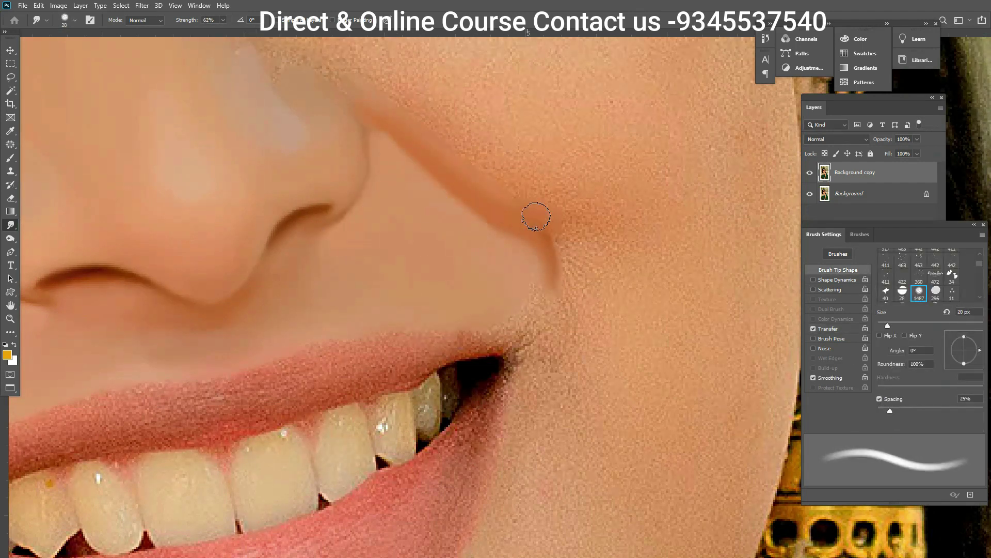
{"action": "key", "text": "bracketleft"}
{"action": "key", "text": "bracketleft"}
{"action": "left_click_drag", "start_coordinate": [295, 209], "coordinate": [419, 273]}
{"action": "scroll", "coordinate": [220, 321], "scroll_direction": "down", "scroll_amount": 5}
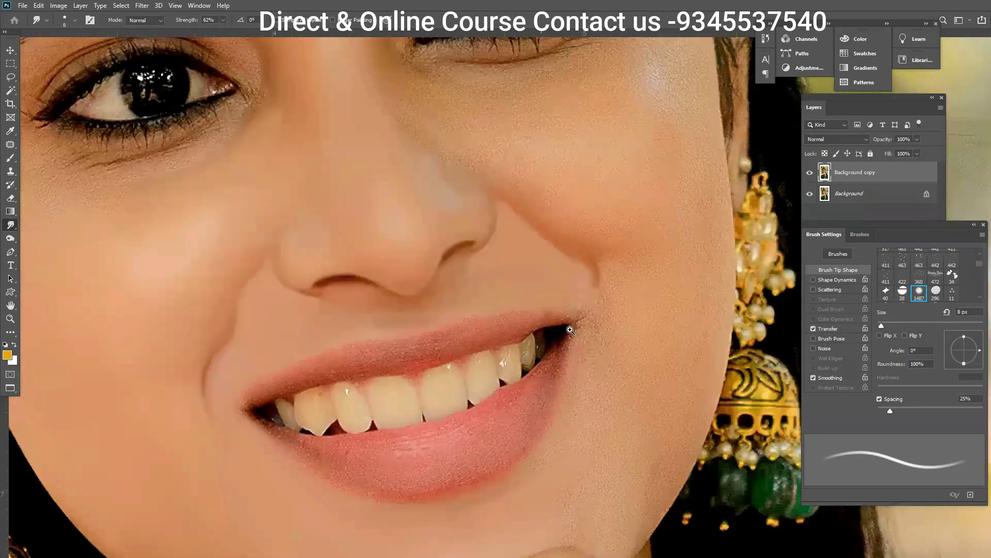
Step: Set the smudge strength to 42% and smooth the image-right cheek above the smile fold with a 35 to 40 px brush
{"action": "scroll", "coordinate": [472, 270], "scroll_direction": "up", "scroll_amount": 5}
{"action": "key", "text": "bracketright"}
{"action": "key", "text": "bracketright"}
{"action": "key", "text": "bracketright"}
{"action": "key", "text": "bracketright"}
{"action": "key", "text": "bracketright"}
{"action": "key", "text": "bracketright"}
{"action": "key", "text": "bracketright"}
{"action": "key", "text": "bracketright"}
{"action": "key", "text": "bracketright"}
{"action": "key", "text": "bracketright"}
{"action": "key", "text": "bracketright"}
{"action": "key", "text": "4"}
{"action": "key", "text": "2"}
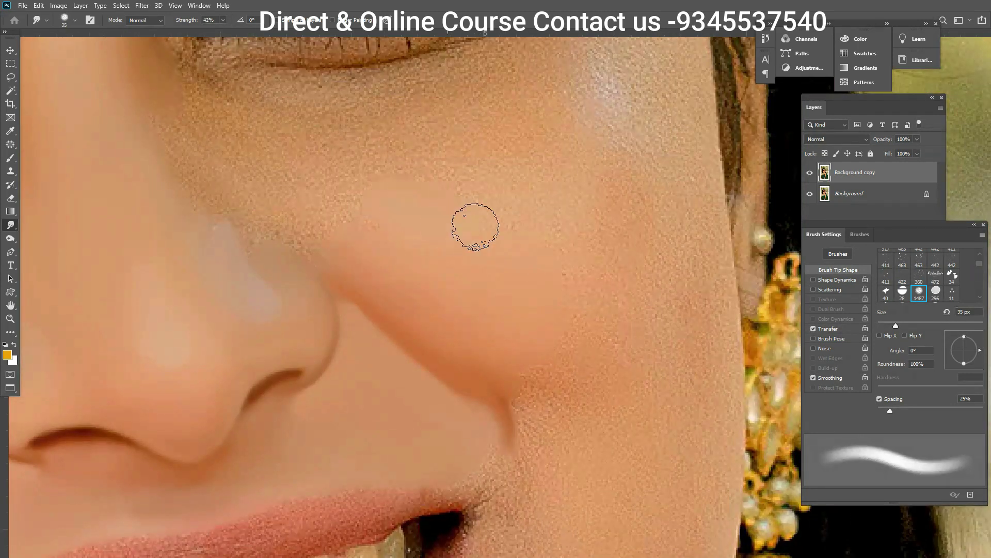
{"action": "scroll", "coordinate": [323, 240], "scroll_direction": "down", "scroll_amount": 2}
{"action": "key", "text": "bracketleft"}
{"action": "key", "text": "bracketright"}
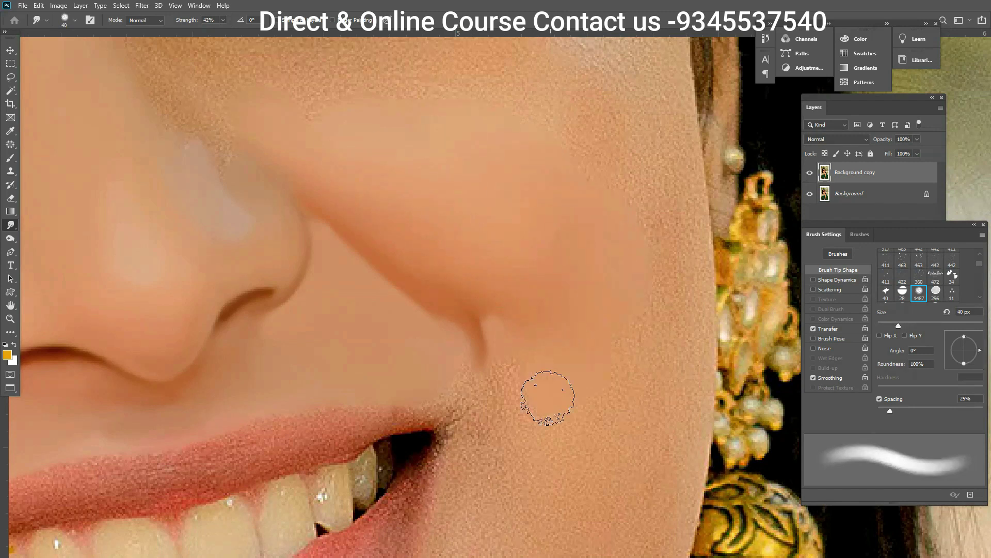
Step: Smooth the outer image-right cheek from beside the smile fold up to the temple with a brush of about 40 px
{"action": "key", "text": "bracketright"}
{"action": "scroll", "coordinate": [491, 230], "scroll_direction": "right", "scroll_amount": 3}
{"action": "scroll", "coordinate": [491, 230], "scroll_direction": "up", "scroll_amount": 2}
{"action": "scroll", "coordinate": [494, 263], "scroll_direction": "up", "scroll_amount": 2}
{"action": "key", "text": "bracketleft"}
{"action": "key", "text": "bracketleft"}
{"action": "key", "text": "bracketleft"}
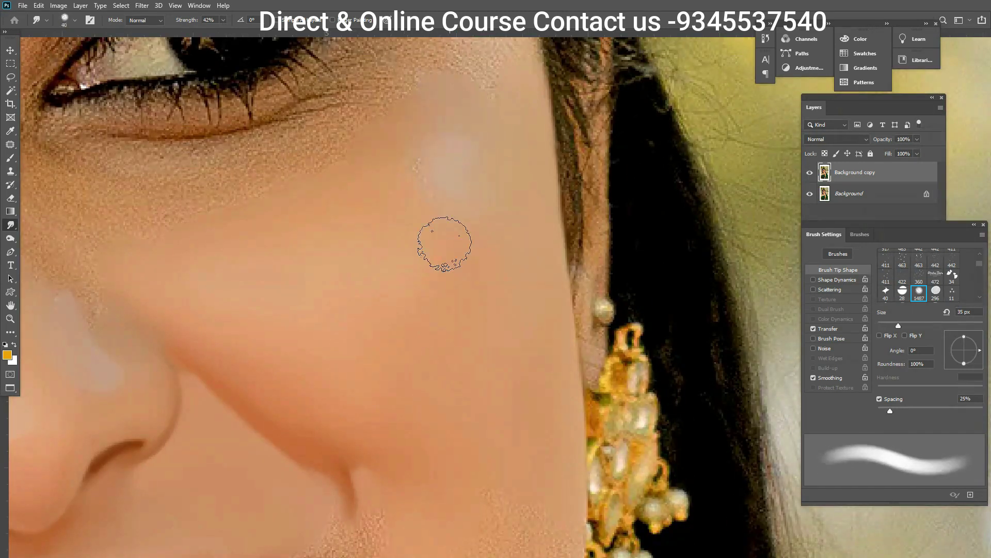
{"action": "scroll", "coordinate": [465, 216], "scroll_direction": "up", "scroll_amount": 4}
{"action": "key", "text": "bracketleft"}
{"action": "key", "text": "bracketleft"}
{"action": "key", "text": "bracketleft"}
{"action": "key", "text": "bracketleft"}
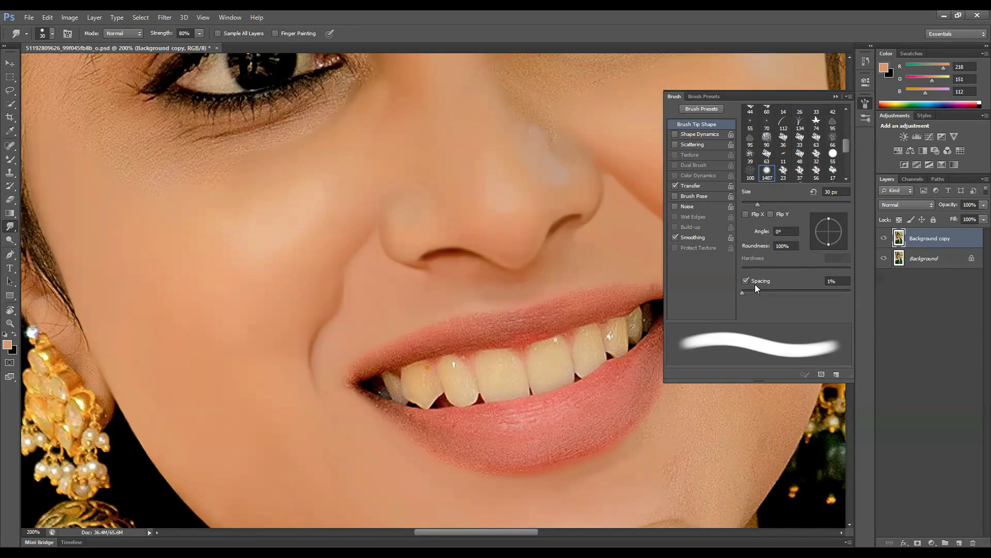
Step: Toggle the brush tip's spacing setting off and back on
{"action": "left_click", "coordinate": [756, 281]}
{"action": "left_click", "coordinate": [756, 281]}
Step: Set the foreground color to a reddish brown based on the image-left smile fold, and enable Finger Painting
{"action": "scroll", "coordinate": [321, 395], "scroll_direction": "up", "scroll_amount": 2}
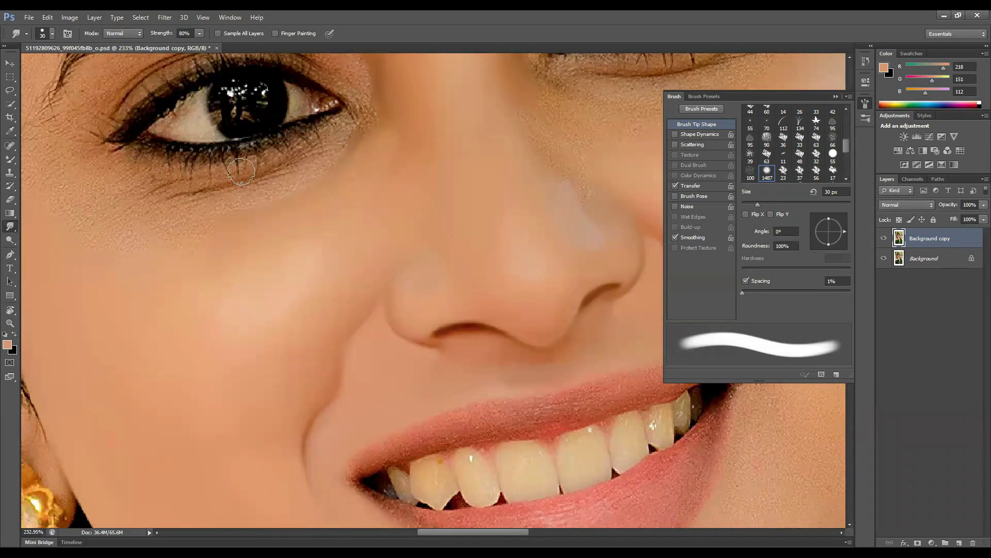
{"action": "scroll", "coordinate": [359, 377], "scroll_direction": "up", "scroll_amount": 2}
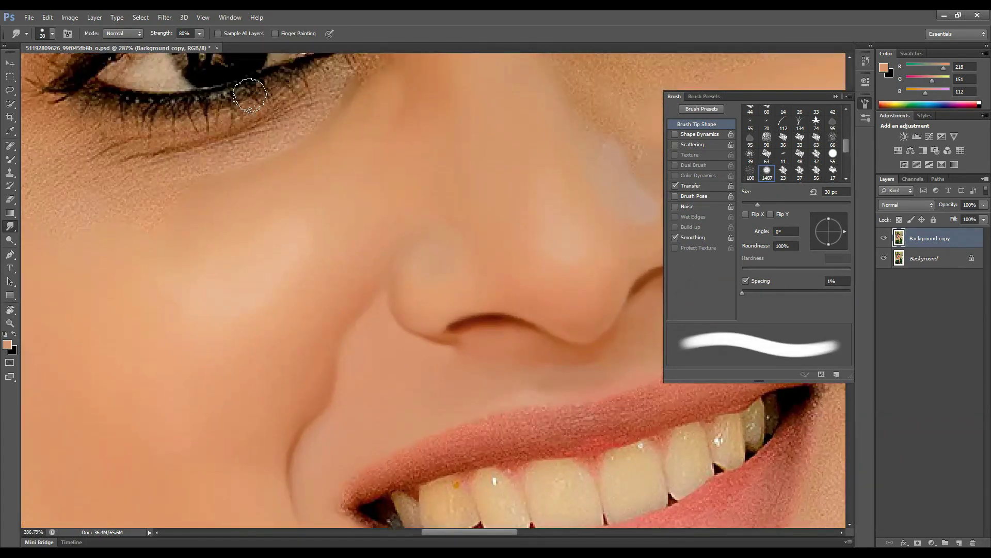
{"action": "left_click", "coordinate": [8, 345]}
{"action": "left_click", "coordinate": [331, 382]}
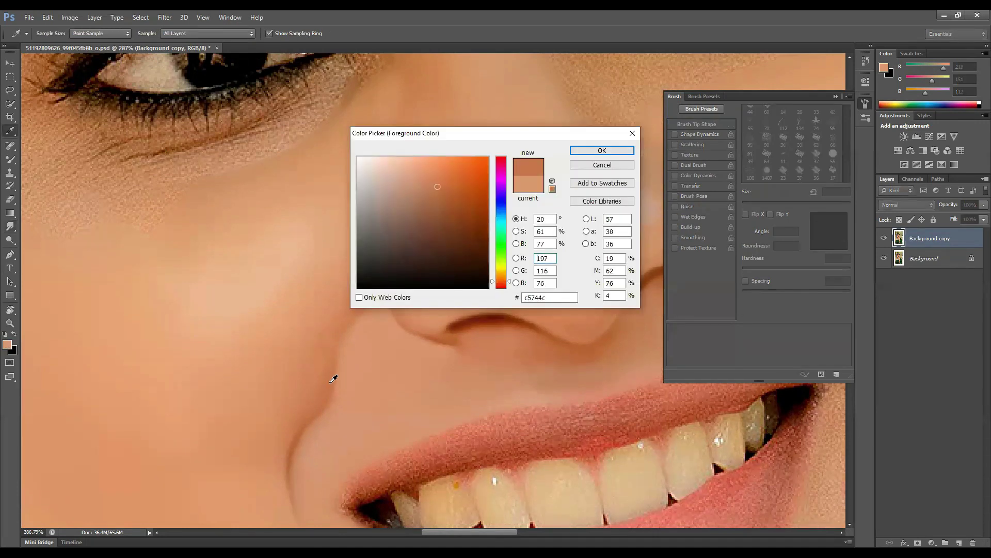
{"action": "left_click", "coordinate": [602, 150]}
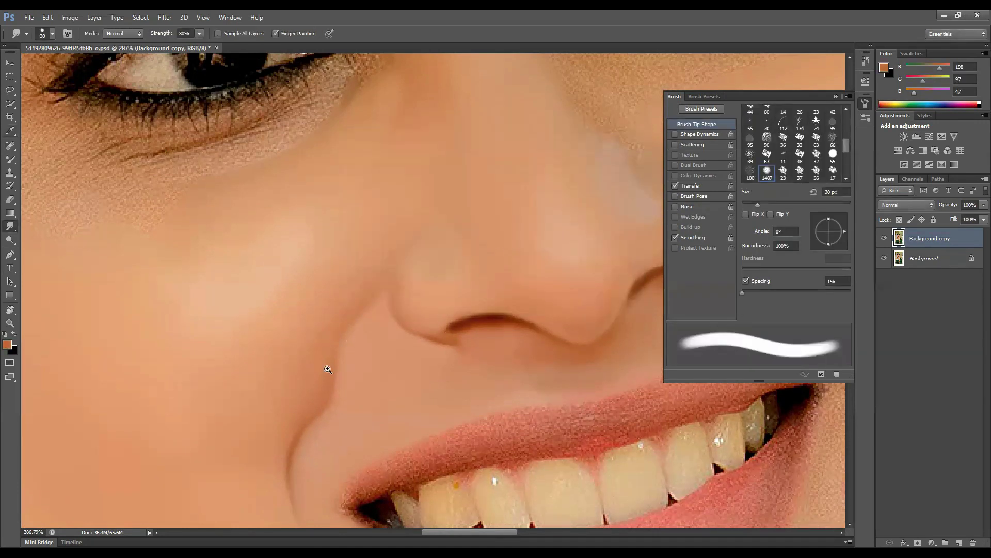
Step: Finger-paint the image-left smile fold in reddish brown at 80% strength, and sample the skin tone beside the nose
{"action": "scroll", "coordinate": [327, 370], "scroll_direction": "up", "scroll_amount": 3}
{"action": "key", "text": "bracketright"}
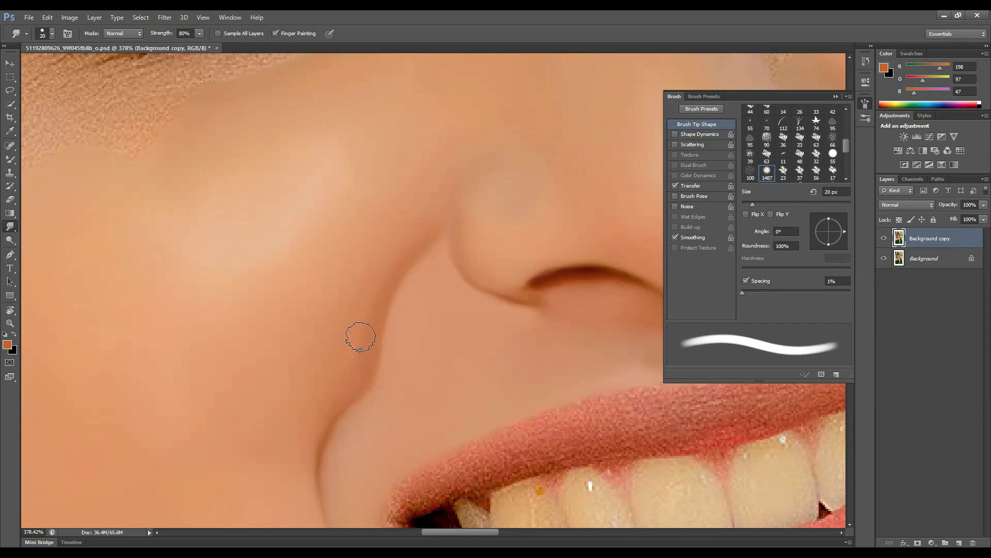
{"action": "key", "text": "bracketleft"}
{"action": "scroll", "coordinate": [452, 292], "scroll_direction": "down", "scroll_amount": 2}
{"action": "key", "text": "bracketright"}
{"action": "key", "text": "bracketright"}
{"action": "left_click", "coordinate": [432, 250], "text": "alt"}
{"action": "key", "text": "ctrl+1"}
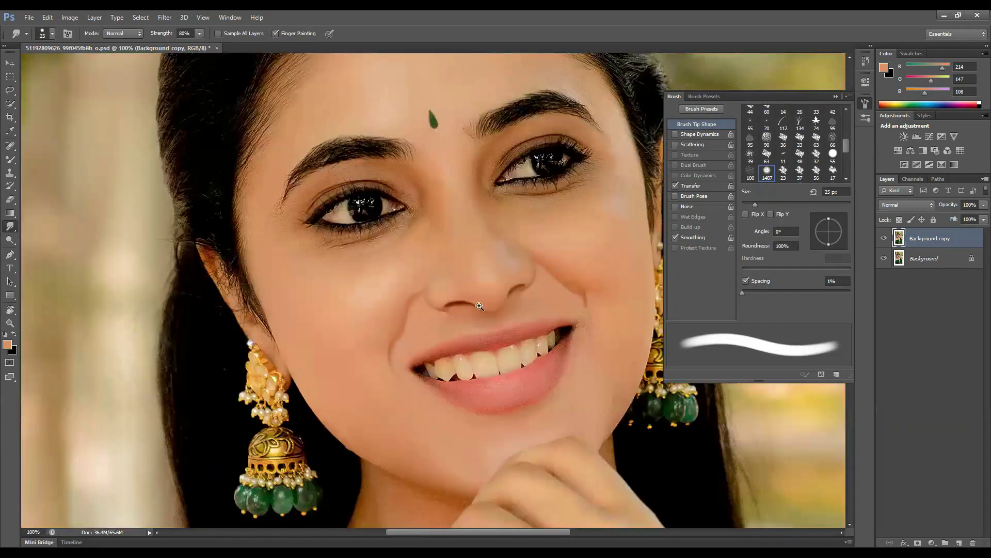
Step: Deepen the image-left smile fold beside the nose with R 196, G 97, B 48 at 20 px, and sample the neighbouring skin tone
{"action": "scroll", "coordinate": [420, 305], "scroll_direction": "up", "scroll_amount": 5}
{"action": "left_click", "coordinate": [8, 344]}
{"action": "left_click", "coordinate": [431, 258]}
{"action": "key", "text": "Return"}
{"action": "key", "text": "bracketleft"}
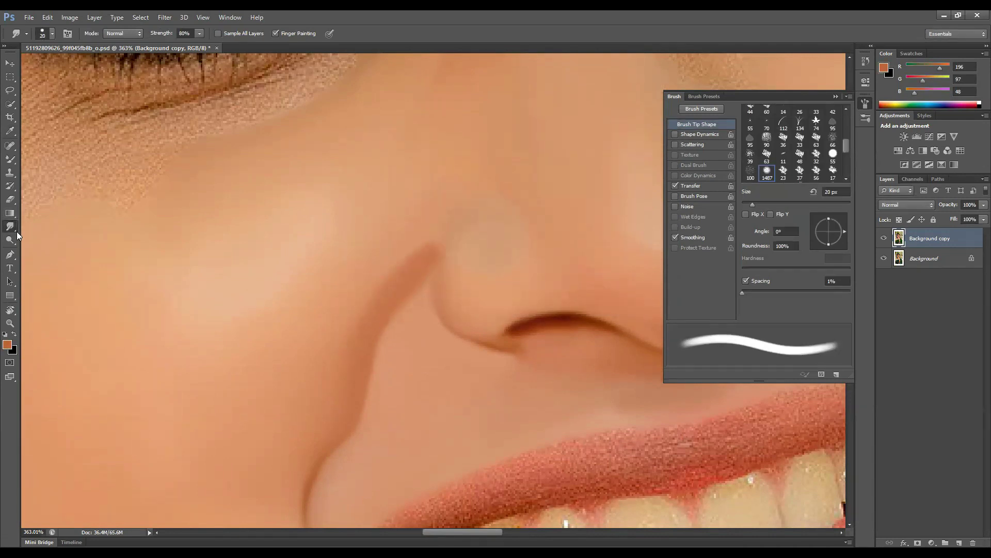
{"action": "left_click", "coordinate": [403, 234], "text": "alt"}
{"action": "scroll", "coordinate": [403, 234], "scroll_direction": "down", "scroll_amount": 6}
{"action": "scroll", "coordinate": [480, 336], "scroll_direction": "up", "scroll_amount": 2}
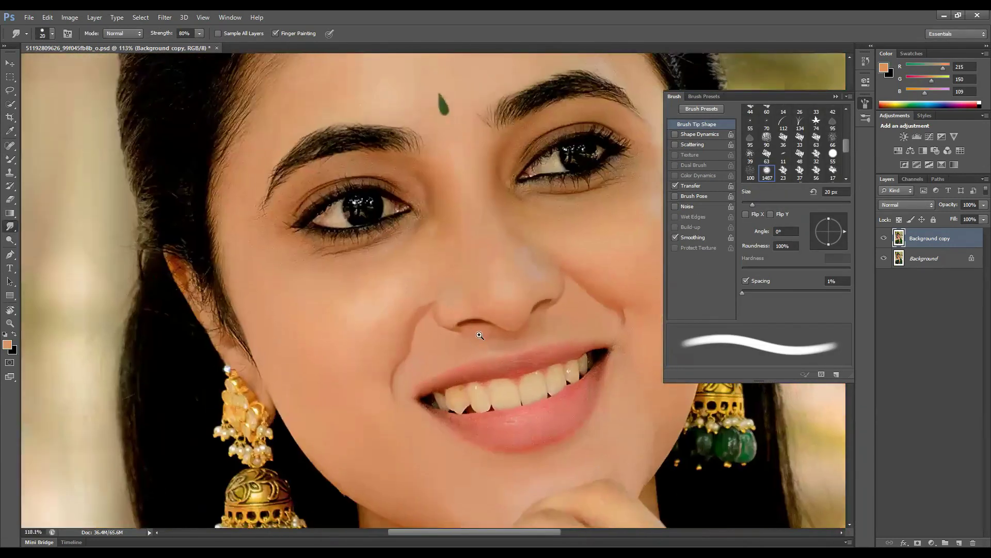
Step: Set the foreground color to R 177, G 85, B 36 and outline the image-left nose wing with an 8 px brush
{"action": "scroll", "coordinate": [480, 336], "scroll_direction": "up", "scroll_amount": 5}
{"action": "left_click", "coordinate": [7, 345]}
{"action": "left_click", "coordinate": [431, 350]}
{"action": "key", "text": "Return"}
{"action": "key", "text": "bracketleft"}
{"action": "key", "text": "bracketleft"}
{"action": "key", "text": "bracketleft"}
{"action": "key", "text": "bracketleft"}
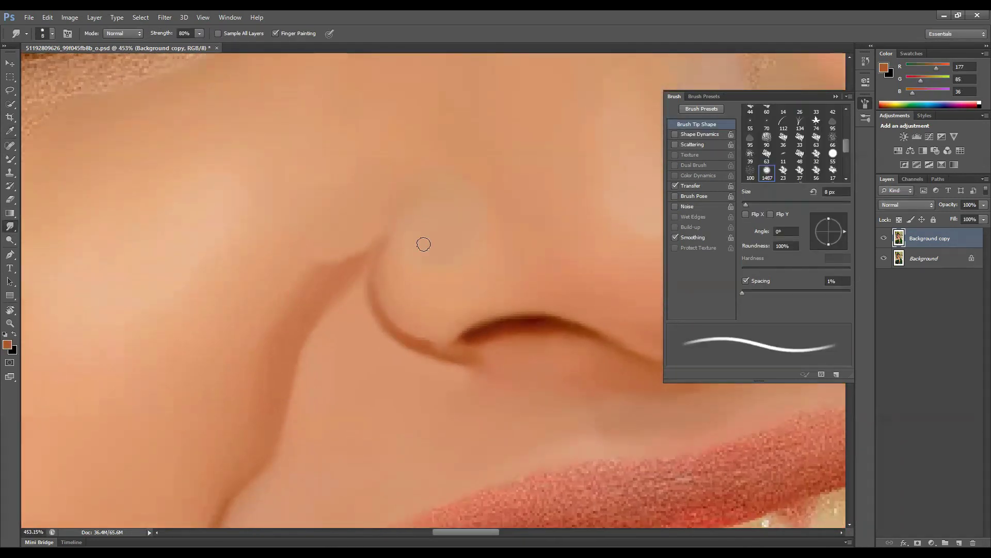
Step: Blend the painted color around the image-left nose wing and smile fold at 20 px with Finger Painting off
{"action": "key", "text": "bracketright"}
{"action": "key", "text": "bracketright"}
{"action": "key", "text": "bracketright"}
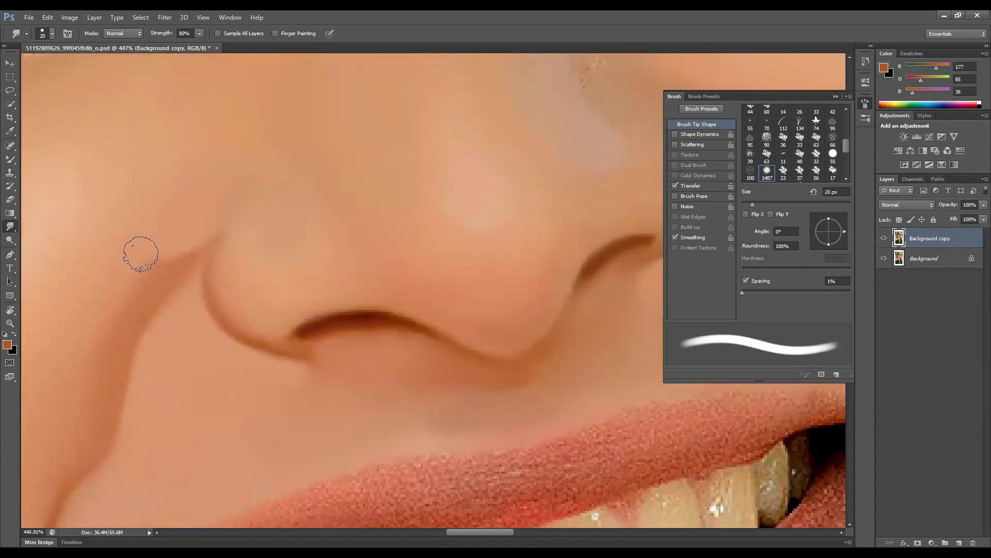
Step: Outline the nose tip and image-right nostril in brown with Finger Painting on and a 7 px brush
{"action": "mouse_move", "coordinate": [371, 315]}
{"action": "left_mouse_down"}
{"action": "mouse_move", "coordinate": [540, 337]}
{"action": "mouse_move", "coordinate": [394, 327]}
{"action": "left_mouse_up"}
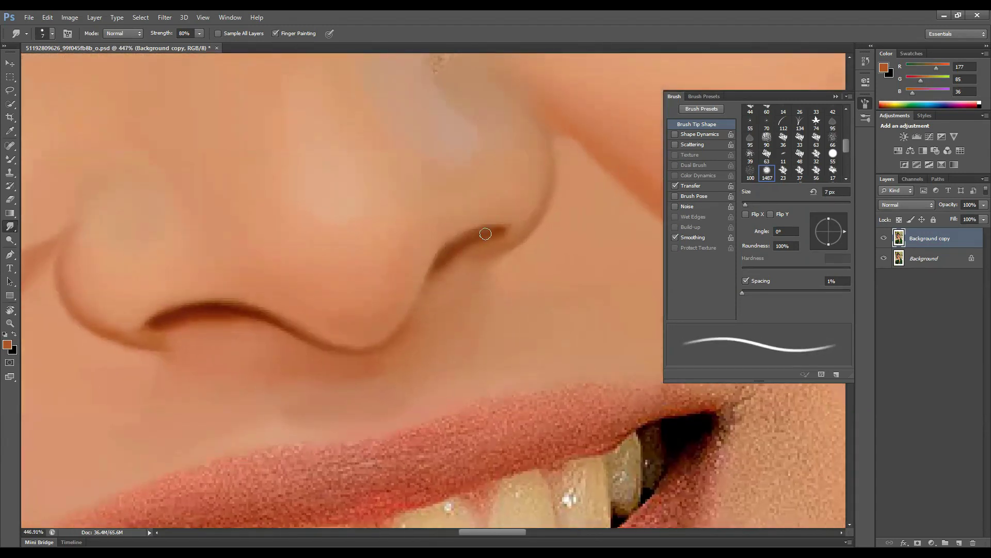
{"action": "scroll", "coordinate": [438, 263], "scroll_direction": "down", "scroll_amount": 2}
{"action": "key", "text": "bracketright"}
{"action": "left_click_drag", "start_coordinate": [436, 210], "coordinate": [426, 363]}
Step: Enlarge the brush and paint a brown stroke along the image-right smile fold from the mouth corner to the nose
{"action": "key", "text": "bracketright"}
{"action": "key", "text": "bracketright"}
{"action": "key", "text": "bracketright"}
{"action": "key", "text": "bracketright"}
{"action": "left_click_drag", "start_coordinate": [437, 400], "coordinate": [294, 279]}
Step: Sample the skin tone above the image-right smile fold and narrow the painted stroke's upper edge with a 30 px brush
{"action": "left_click", "coordinate": [312, 266], "text": "alt"}
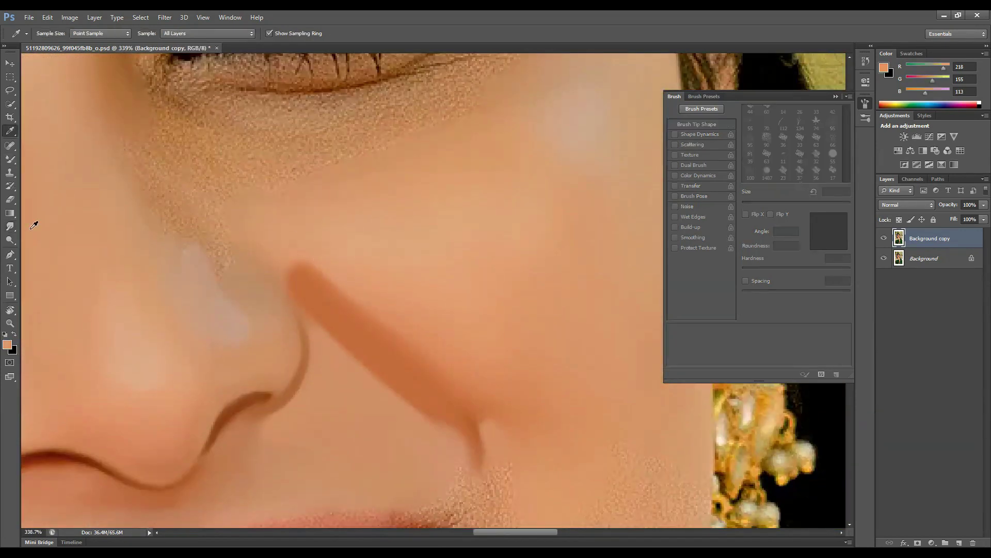
{"action": "scroll", "coordinate": [331, 310], "scroll_direction": "down", "scroll_amount": 2}
{"action": "left_click_drag", "start_coordinate": [348, 361], "coordinate": [458, 348]}
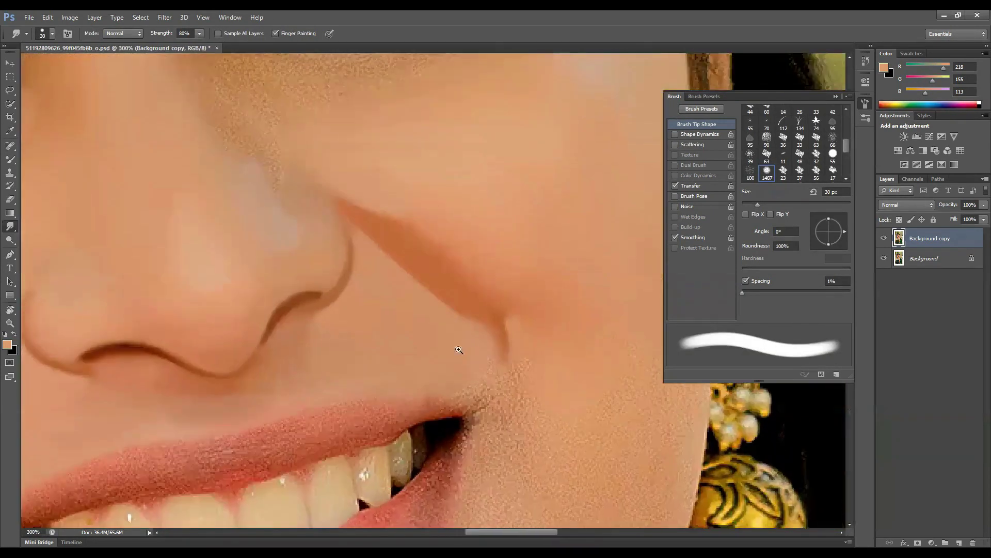
Step: Set the foreground color to R 222, G 191, B 175 and finger-paint a soft highlight on the image-left nose wing
{"action": "scroll", "coordinate": [582, 343], "scroll_direction": "up", "scroll_amount": 3}
{"action": "left_click", "coordinate": [7, 345]}
{"action": "left_click", "coordinate": [533, 239]}
{"action": "key", "text": "Return"}
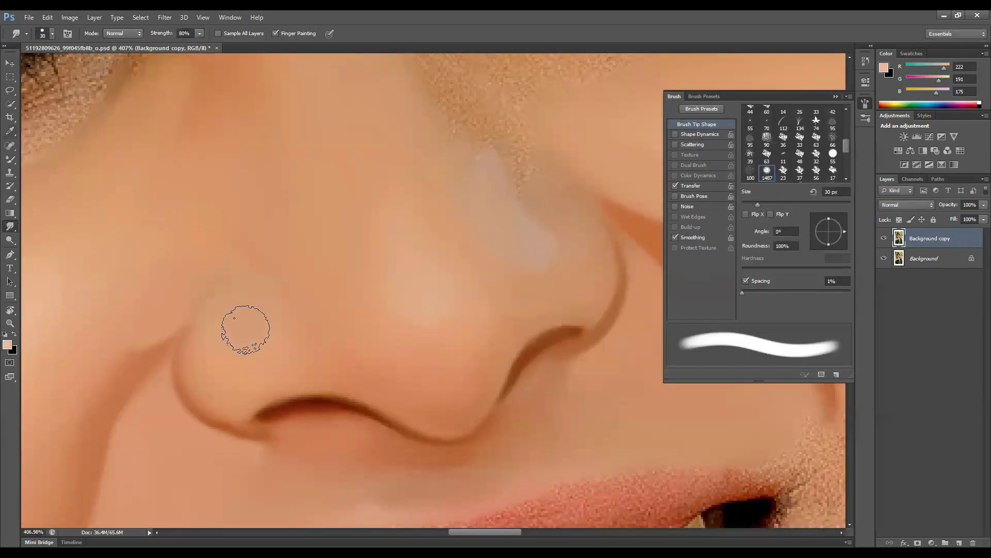
{"action": "mouse_move", "coordinate": [248, 333]}
{"action": "left_mouse_down"}
{"action": "mouse_move", "coordinate": [230, 340]}
{"action": "mouse_move", "coordinate": [243, 327]}
{"action": "left_mouse_up"}
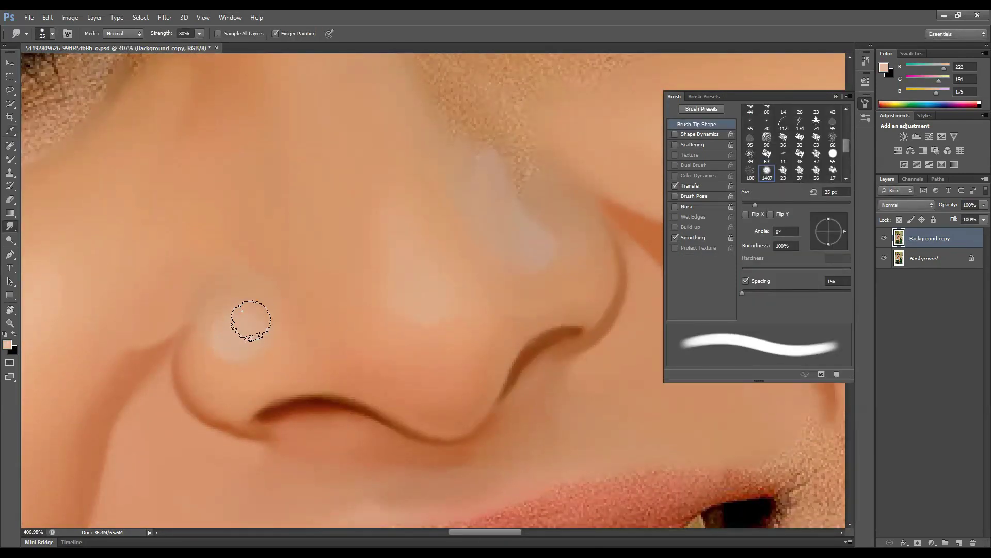
{"action": "scroll", "coordinate": [251, 320], "scroll_direction": "down", "scroll_amount": 4}
{"action": "scroll", "coordinate": [542, 284], "scroll_direction": "up", "scroll_amount": 4}
{"action": "key", "text": "bracketleft"}
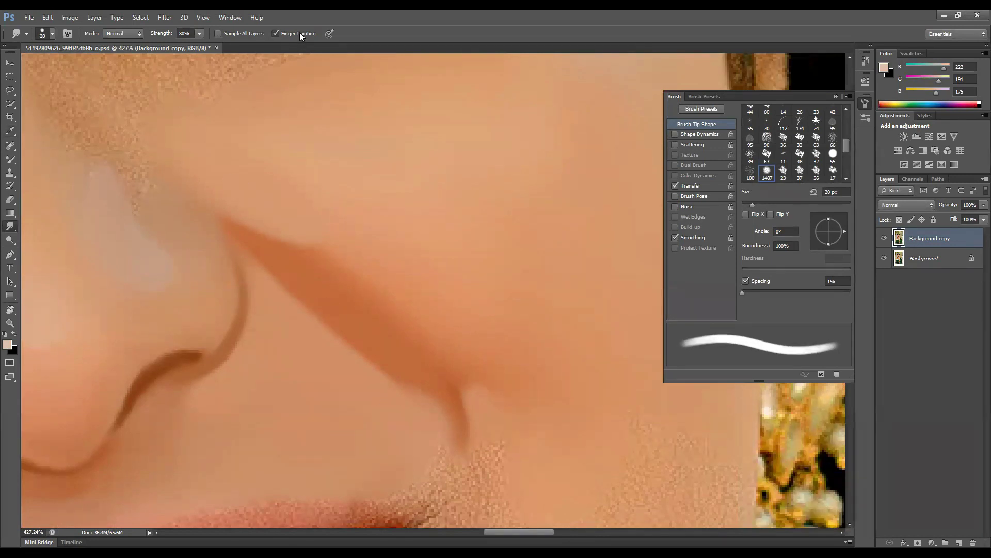
Step: Turn off Finger Painting and blend the image-right smile fold into the cheek, adjusting the smudge brush up to 50 px
{"action": "left_click", "coordinate": [298, 34]}
{"action": "key", "text": "bracketright"}
{"action": "scroll", "coordinate": [452, 357], "scroll_direction": "down", "scroll_amount": 5}
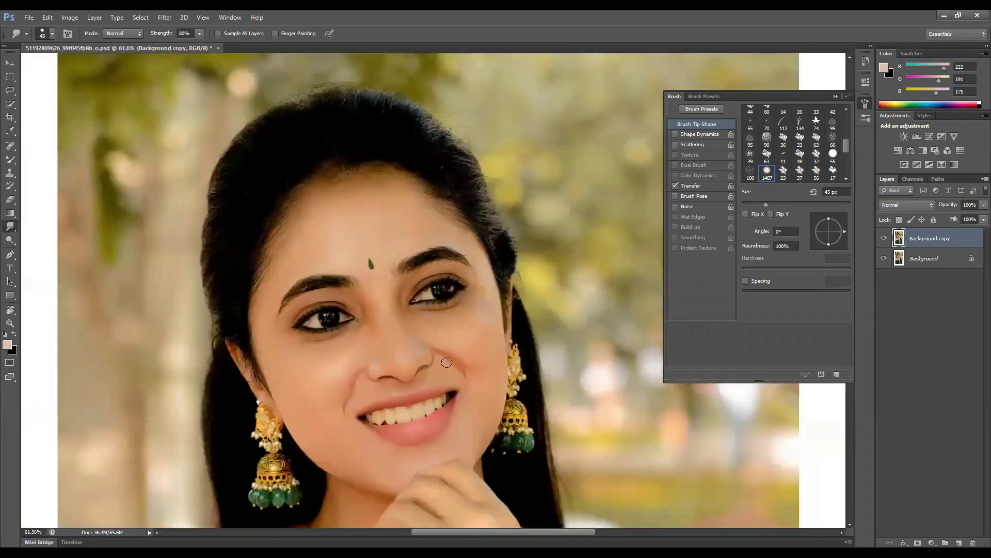
{"action": "scroll", "coordinate": [447, 362], "scroll_direction": "up", "scroll_amount": 5}
{"action": "key", "text": "bracketleft"}
{"action": "key", "text": "bracketleft"}
{"action": "scroll", "coordinate": [502, 346], "scroll_direction": "down", "scroll_amount": 2}
{"action": "key", "text": "bracketright"}
{"action": "key", "text": "bracketright"}
{"action": "key", "text": "bracketright"}
{"action": "scroll", "coordinate": [481, 222], "scroll_direction": "down", "scroll_amount": 3}
{"action": "scroll", "coordinate": [371, 335], "scroll_direction": "up", "scroll_amount": 3}
{"action": "scroll", "coordinate": [372, 335], "scroll_direction": "down", "scroll_amount": 3}
Step: Set the smudge strength to 50% and smooth the skin beneath the image-right eye's inner corner with a 30 px brush
{"action": "key", "text": "5"}
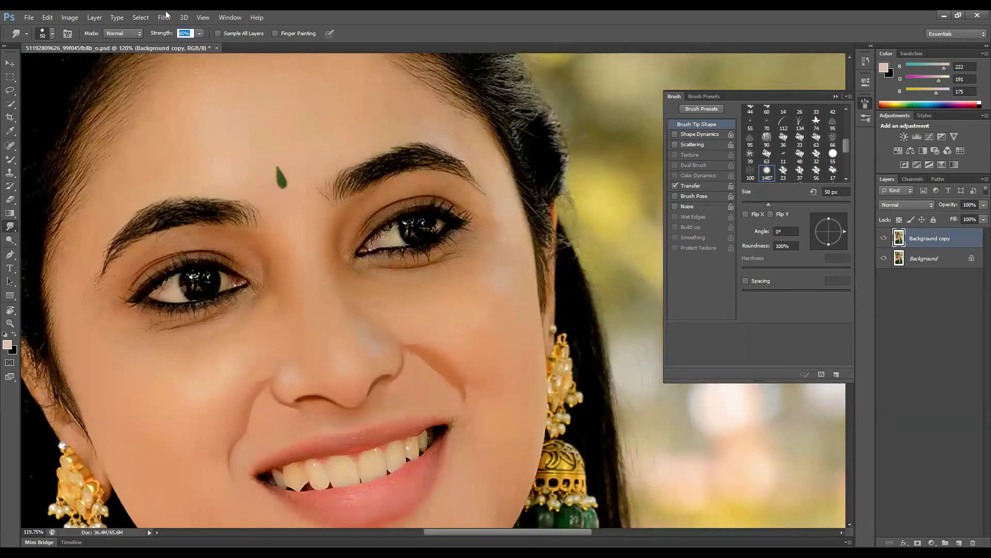
{"action": "scroll", "coordinate": [328, 299], "scroll_direction": "up", "scroll_amount": 4}
{"action": "key", "text": "bracketleft"}
{"action": "key", "text": "bracketleft"}
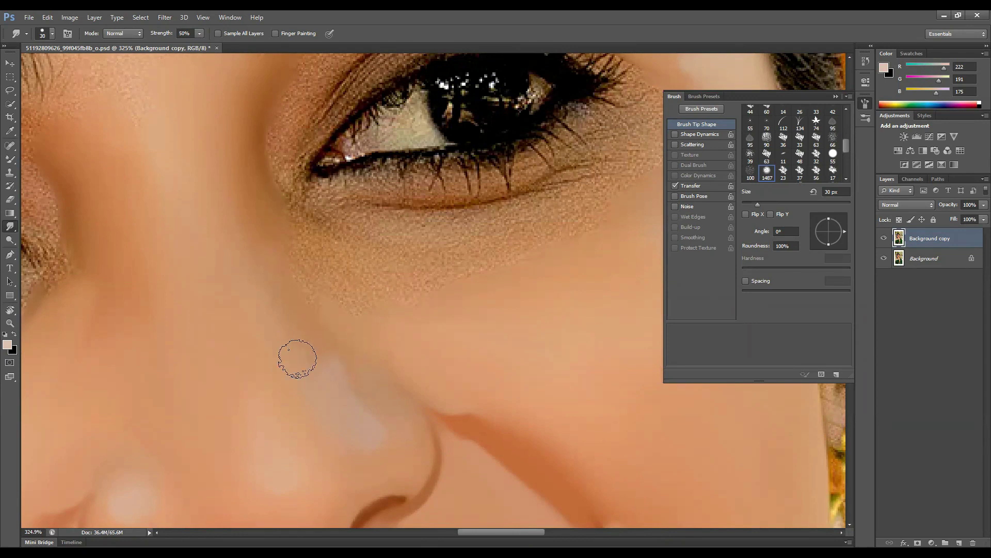
{"action": "key", "text": "bracketleft"}
{"action": "left_click_drag", "start_coordinate": [320, 251], "coordinate": [294, 235]}
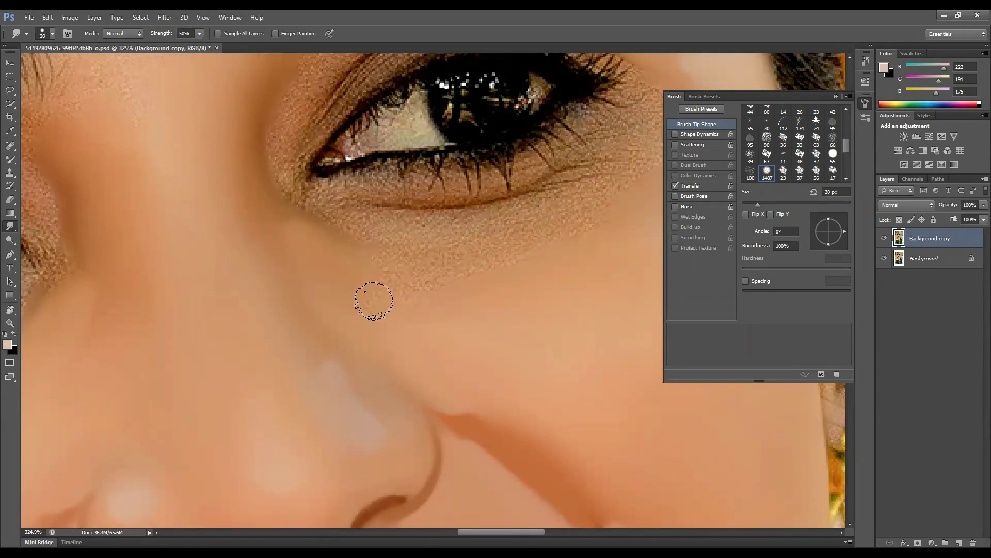
Step: Smudge the grainy skin along the cheek side of the crease under the image-right eye, narrowing the brush to 9 px
{"action": "key", "text": "r"}
{"action": "mouse_move", "coordinate": [421, 281]}
{"action": "left_mouse_down"}
{"action": "mouse_move", "coordinate": [348, 336]}
{"action": "mouse_move", "coordinate": [345, 275]}
{"action": "left_mouse_up"}
{"action": "scroll", "coordinate": [365, 279], "scroll_direction": "up", "scroll_amount": 2}
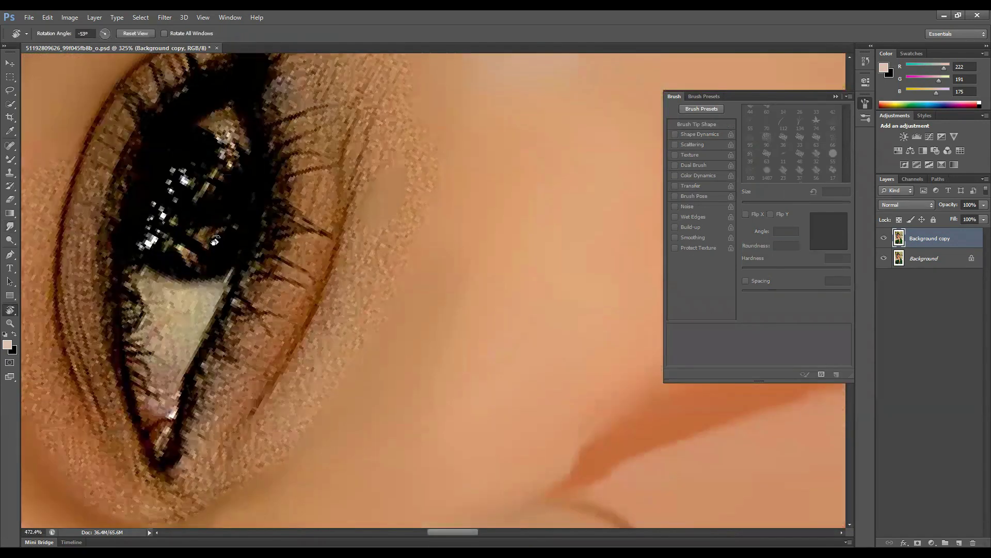
{"action": "scroll", "coordinate": [365, 279], "scroll_direction": "down", "scroll_amount": 1}
{"action": "key", "text": "bracketleft"}
{"action": "key", "text": "bracketleft"}
{"action": "key", "text": "bracketleft"}
{"action": "mouse_move", "coordinate": [340, 192]}
{"action": "left_mouse_down"}
{"action": "mouse_move", "coordinate": [360, 180]}
{"action": "mouse_move", "coordinate": [369, 274]}
{"action": "mouse_move", "coordinate": [384, 240]}
{"action": "mouse_move", "coordinate": [366, 263]}
{"action": "mouse_move", "coordinate": [396, 258]}
{"action": "left_mouse_up"}
{"action": "key", "text": "bracketright"}
{"action": "key", "text": "bracketright"}
{"action": "key", "text": "bracketright"}
{"action": "key", "text": "bracketright"}
{"action": "key", "text": "bracketright"}
{"action": "key", "text": "bracketleft"}
{"action": "left_click_drag", "start_coordinate": [263, 439], "coordinate": [240, 467]}
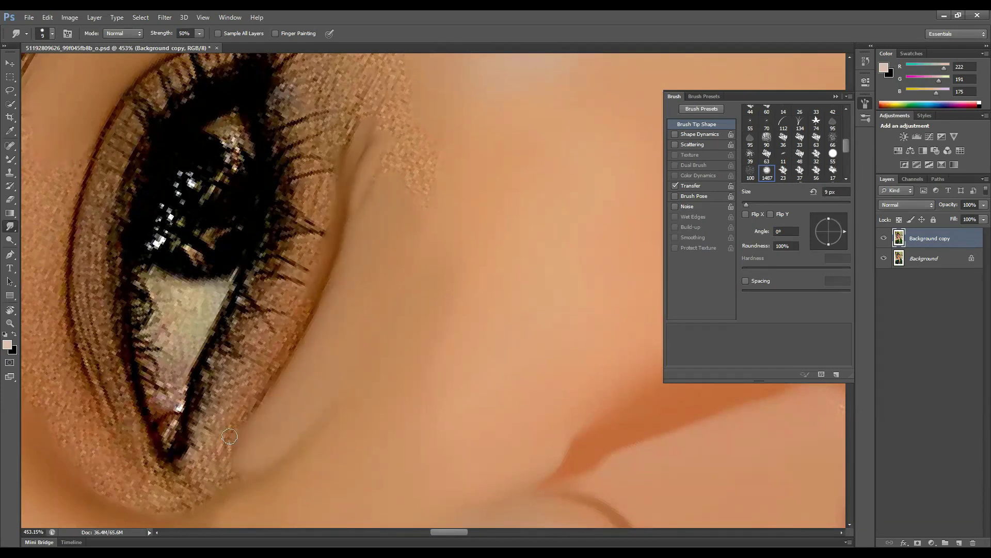
Step: Smooth the image-right lower eyelid between lash line and crease with a 15 px smudge brush, covering the lower lashes
{"action": "key", "text": "bracketright"}
{"action": "key", "text": "bracketright"}
{"action": "mouse_move", "coordinate": [305, 288]}
{"action": "left_mouse_down"}
{"action": "mouse_move", "coordinate": [260, 298]}
{"action": "mouse_move", "coordinate": [239, 390]}
{"action": "mouse_move", "coordinate": [197, 474]}
{"action": "left_mouse_up"}
{"action": "mouse_move", "coordinate": [311, 252]}
{"action": "left_mouse_down"}
{"action": "mouse_move", "coordinate": [333, 147]}
{"action": "mouse_move", "coordinate": [357, 101]}
{"action": "left_mouse_up"}
{"action": "scroll", "coordinate": [315, 178], "scroll_direction": "up", "scroll_amount": 2}
{"action": "mouse_move", "coordinate": [291, 189]}
{"action": "left_mouse_down"}
{"action": "mouse_move", "coordinate": [297, 289]}
{"action": "mouse_move", "coordinate": [329, 253]}
{"action": "mouse_move", "coordinate": [291, 173]}
{"action": "left_mouse_up"}
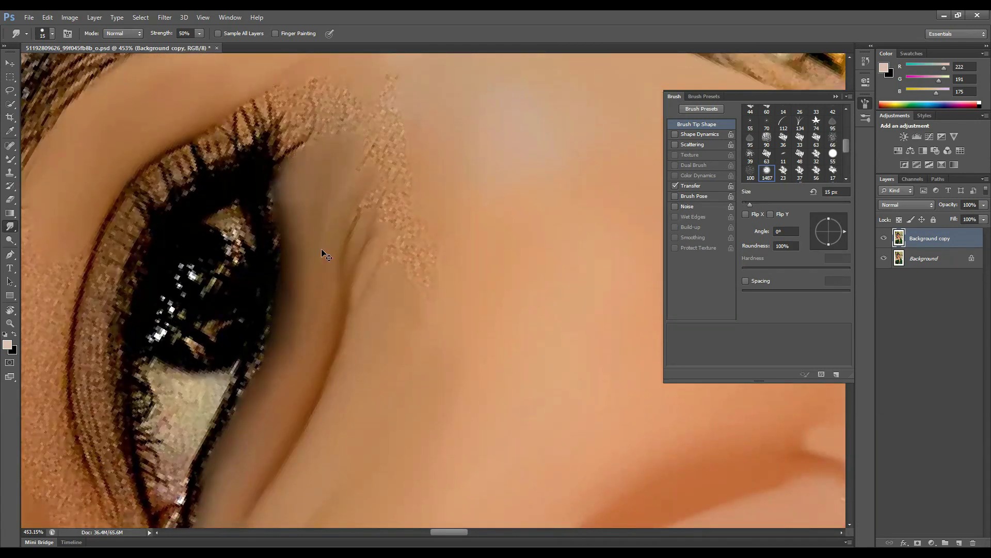
{"action": "key", "text": "bracketleft"}
Step: Sample skin tone R 201, G 139, B 94 and finger-paint the image-right lower eyelid at 80% strength with a 15 px brush
{"action": "scroll", "coordinate": [287, 320], "scroll_direction": "down", "scroll_amount": 3}
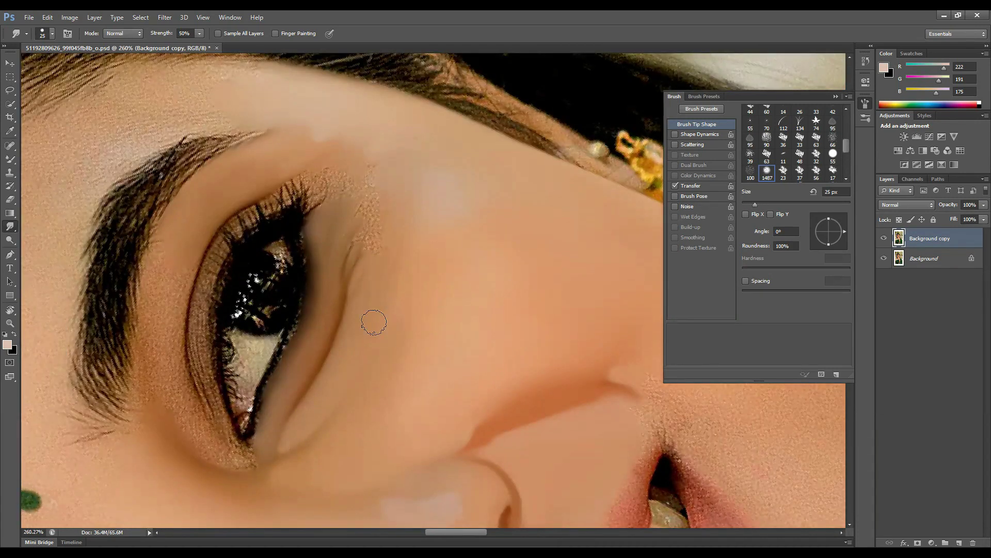
{"action": "key", "text": "r"}
{"action": "scroll", "coordinate": [460, 343], "scroll_direction": "up", "scroll_amount": 3}
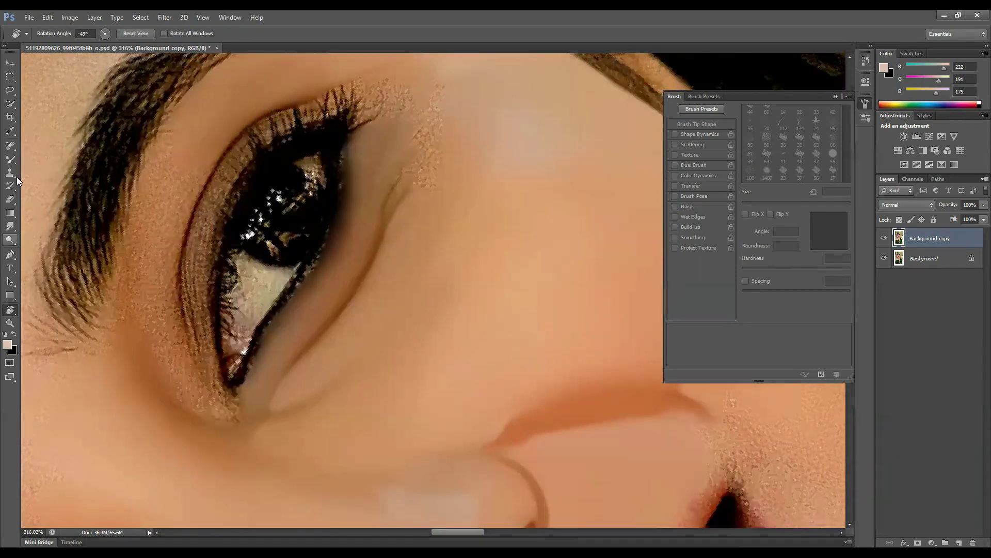
{"action": "key", "text": "i"}
{"action": "left_click", "coordinate": [415, 345]}
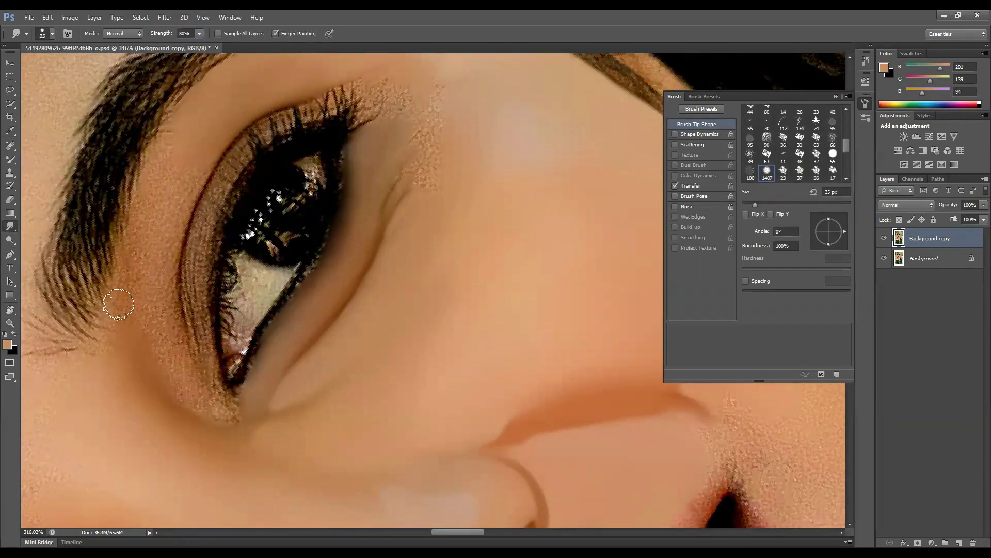
{"action": "key", "text": "bracketleft"}
{"action": "mouse_move", "coordinate": [285, 320]}
{"action": "left_mouse_down"}
{"action": "mouse_move", "coordinate": [344, 258]}
{"action": "mouse_move", "coordinate": [357, 222]}
{"action": "left_mouse_up"}
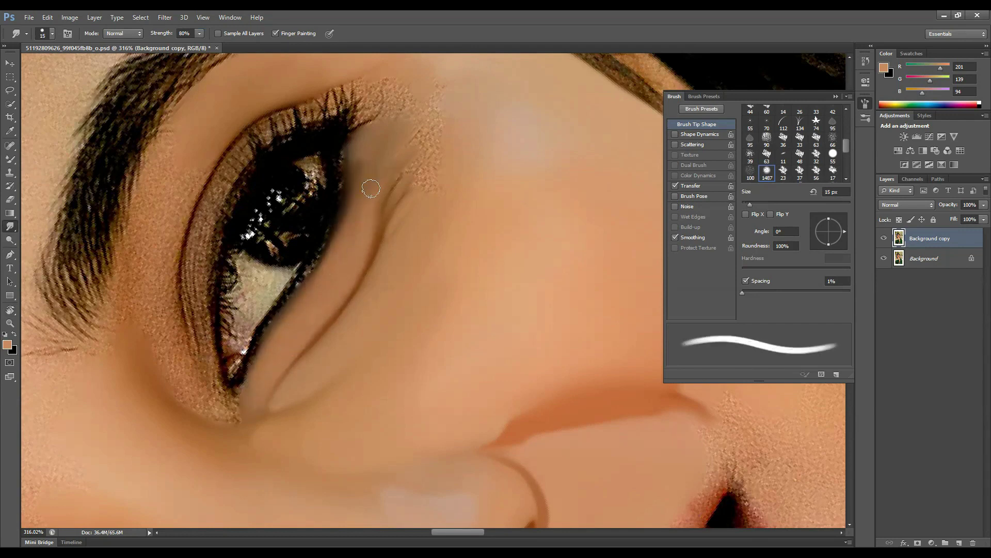
Step: Sample brown R 143, G 81, B 36 and finger-paint the crease under the image-right eye with a 10 px brush
{"action": "key", "text": "bracketleft"}
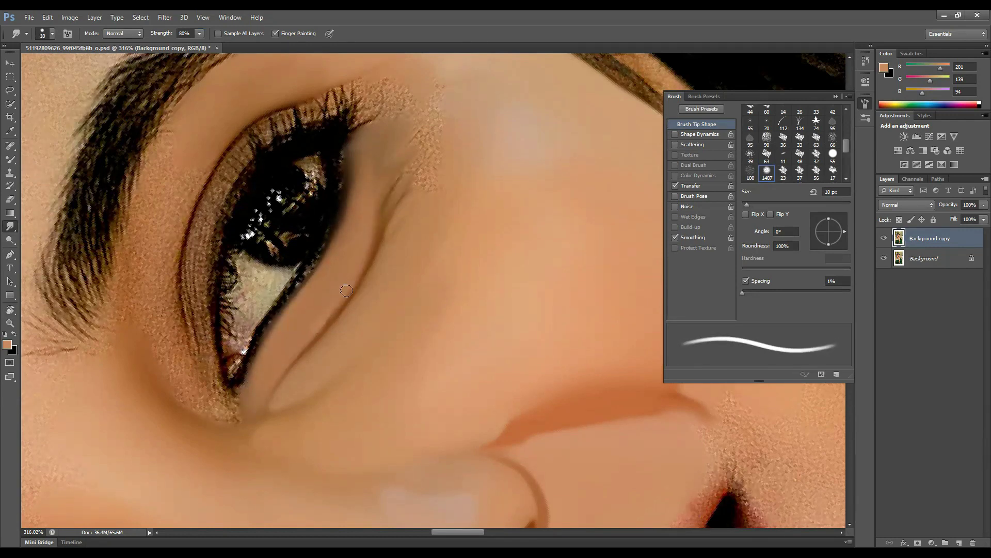
{"action": "scroll", "coordinate": [362, 292], "scroll_direction": "up", "scroll_amount": 2}
{"action": "left_click", "coordinate": [394, 260], "text": "alt"}
{"action": "mouse_move", "coordinate": [394, 269]}
{"action": "left_mouse_down"}
{"action": "mouse_move", "coordinate": [370, 310]}
{"action": "mouse_move", "coordinate": [333, 341]}
{"action": "left_mouse_up"}
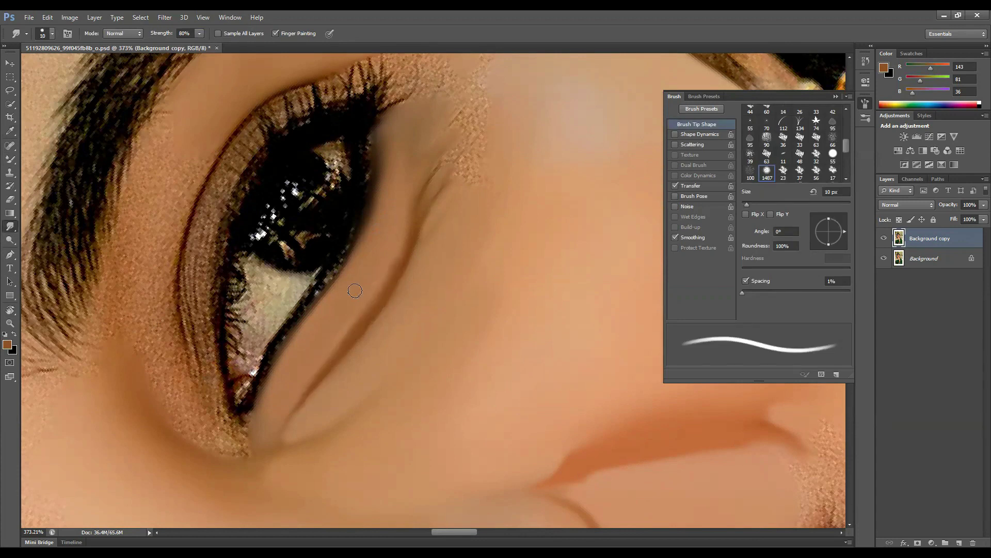
{"action": "key", "text": "bracketright"}
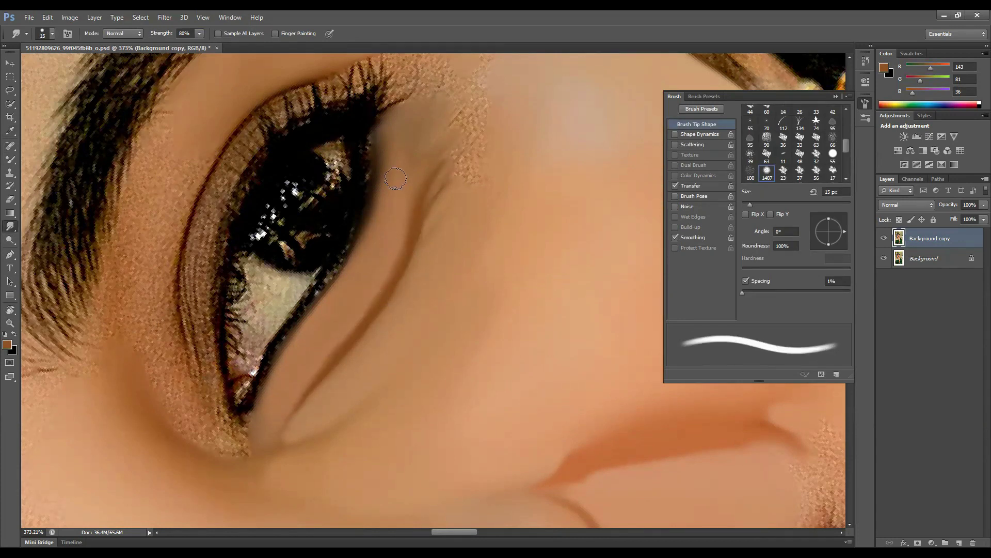
Step: Turn off Finger Painting and brush spacing, and smooth the skin between the image-right eyebrow and eyelid crease at 50% strength
{"action": "key", "text": "ctrl+0"}
{"action": "left_click", "coordinate": [416, 270], "text": "ctrl"}
{"action": "key", "text": "bracketright"}
{"action": "left_click", "coordinate": [745, 280]}
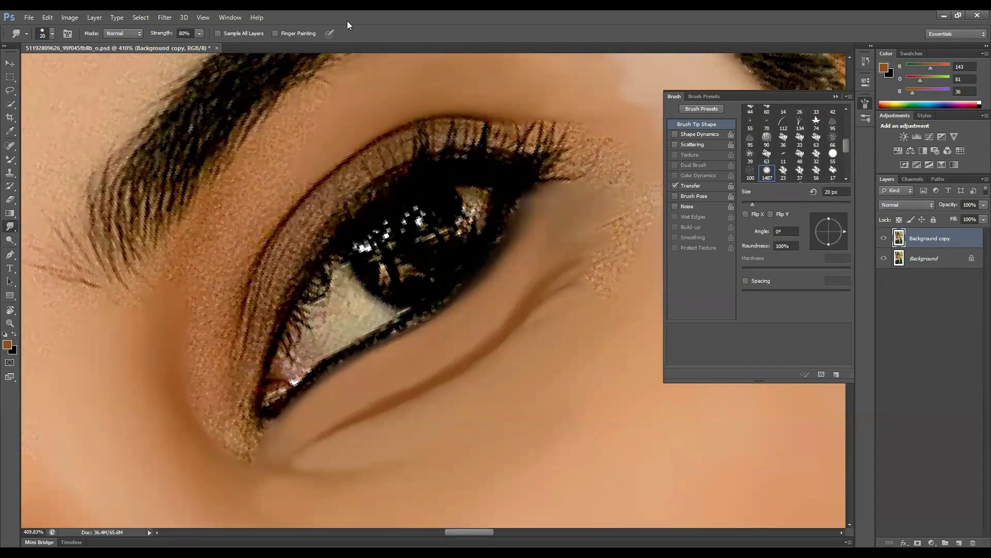
{"action": "left_click_drag", "start_coordinate": [229, 296], "coordinate": [214, 261]}
{"action": "key", "text": "bracketright"}
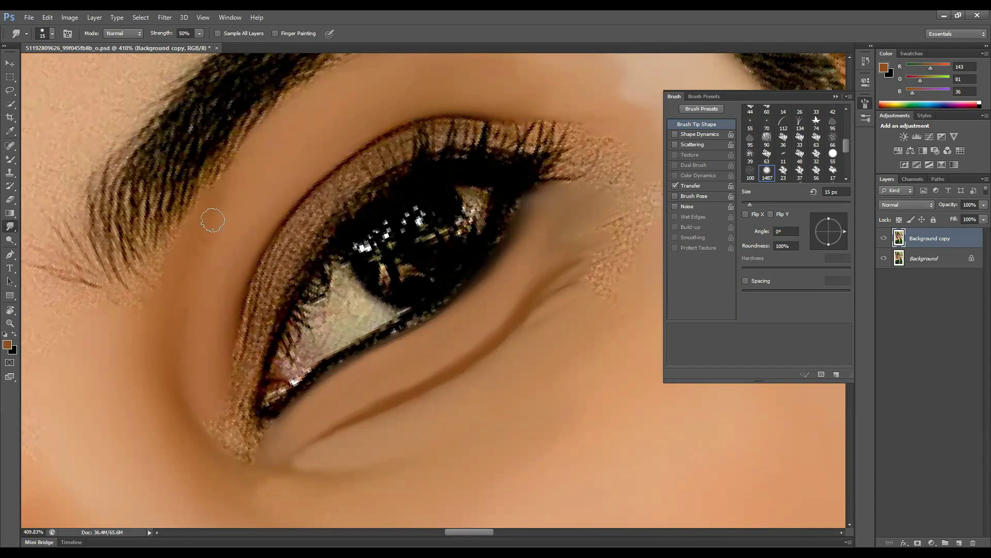
Step: Smudge the image-right upper lid band from the inner to the outer corner with a 9 px brush
{"action": "key", "text": "bracketright"}
{"action": "mouse_move", "coordinate": [253, 374]}
{"action": "left_mouse_down"}
{"action": "mouse_move", "coordinate": [274, 282]}
{"action": "mouse_move", "coordinate": [258, 307]}
{"action": "left_mouse_up"}
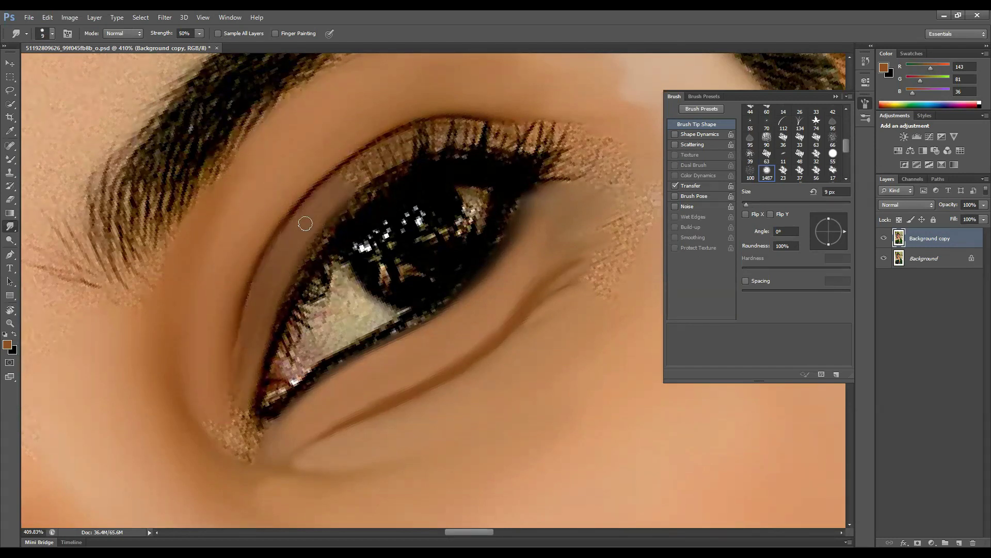
{"action": "left_click_drag", "start_coordinate": [408, 127], "coordinate": [532, 134]}
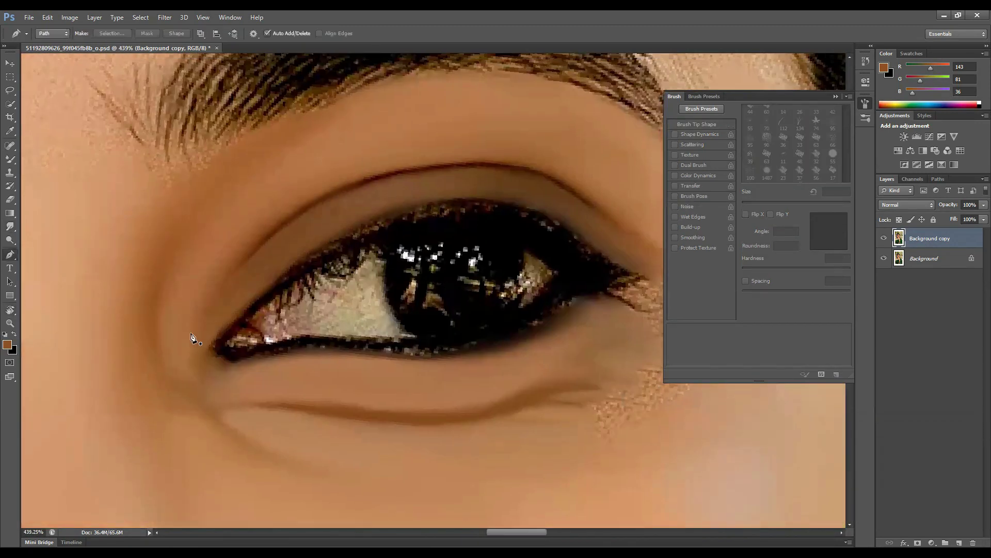
Step: Select the image-right upper lid band with a pen path and paint it tan on a new layer at 26% flow
{"action": "left_click_drag", "start_coordinate": [296, 217], "coordinate": [345, 190]}
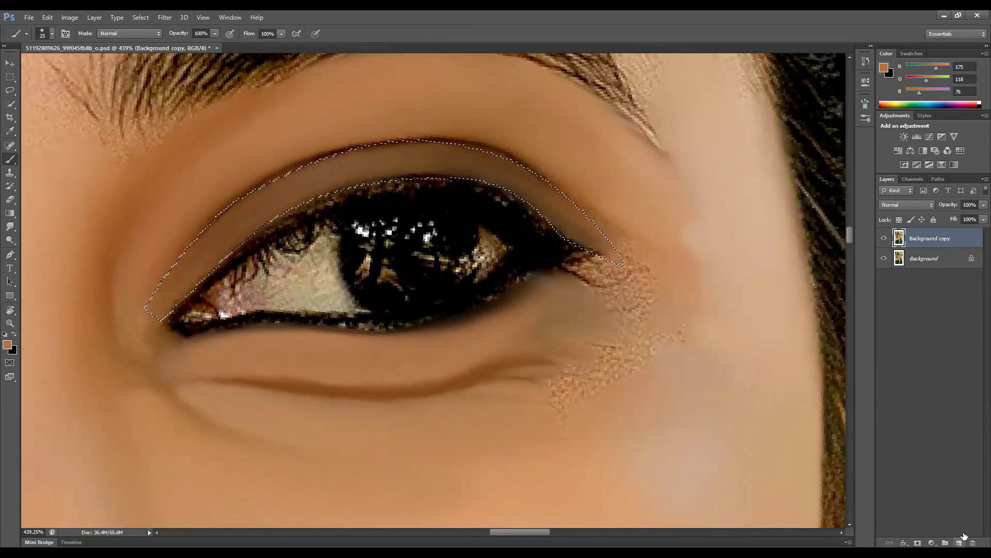
{"action": "key", "text": "ctrl+shift+alt+n"}
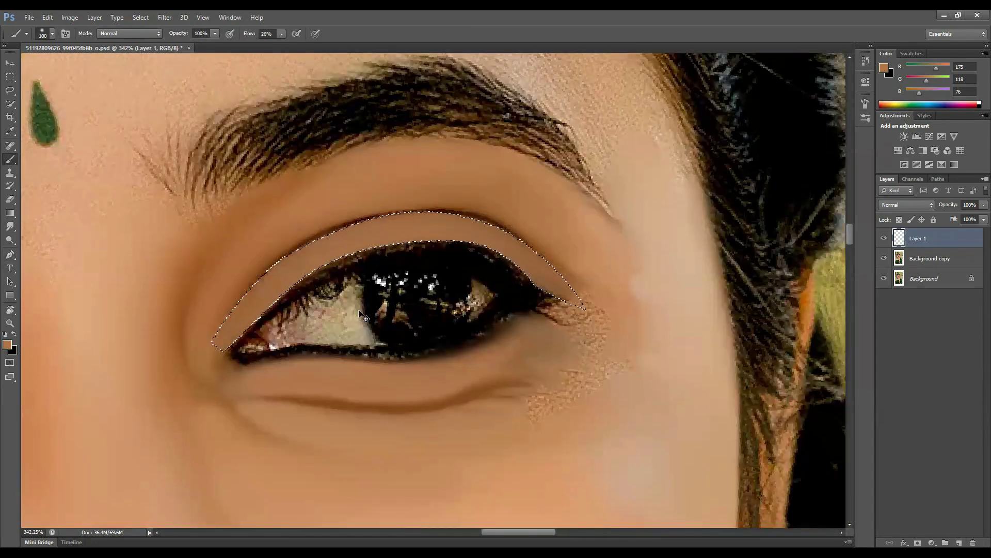
Step: Soften the painted image-right upper lid band with a blur of 1.2 and merge it with the retouched layer
{"action": "left_click", "coordinate": [165, 17]}
{"action": "left_click", "coordinate": [321, 217]}
{"action": "type", "text": "1.2"}
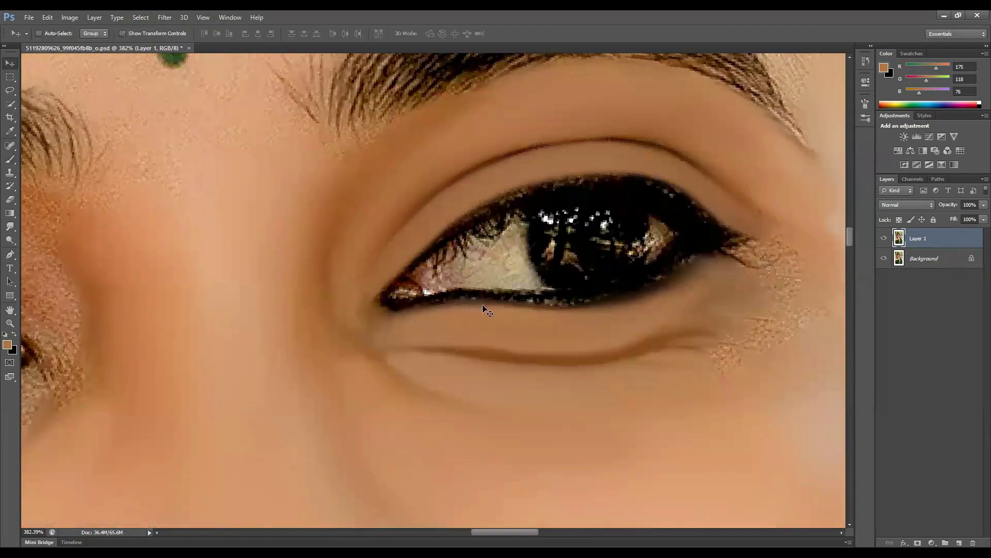
Step: Smudge away the lower lashes and grain beneath the image-left eye, enlarging the brush toward the outer corner
{"action": "scroll", "coordinate": [485, 310], "scroll_direction": "right", "scroll_amount": 2}
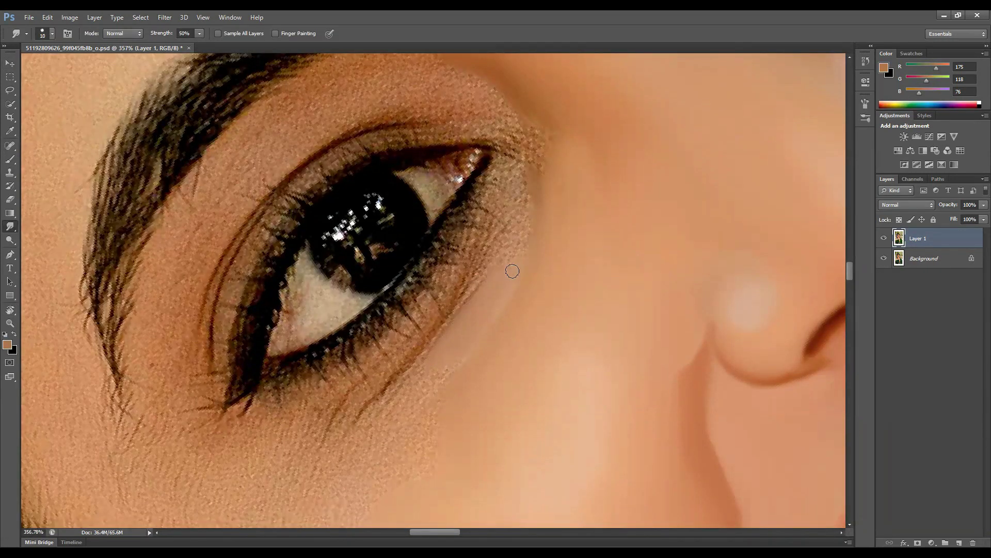
{"action": "left_click_drag", "start_coordinate": [431, 298], "coordinate": [511, 165]}
{"action": "mouse_move", "coordinate": [411, 320]}
{"action": "left_mouse_down"}
{"action": "mouse_move", "coordinate": [367, 359]}
{"action": "mouse_move", "coordinate": [348, 413]}
{"action": "left_mouse_up"}
{"action": "key", "text": "bracketright"}
{"action": "left_click_drag", "start_coordinate": [331, 377], "coordinate": [270, 411]}
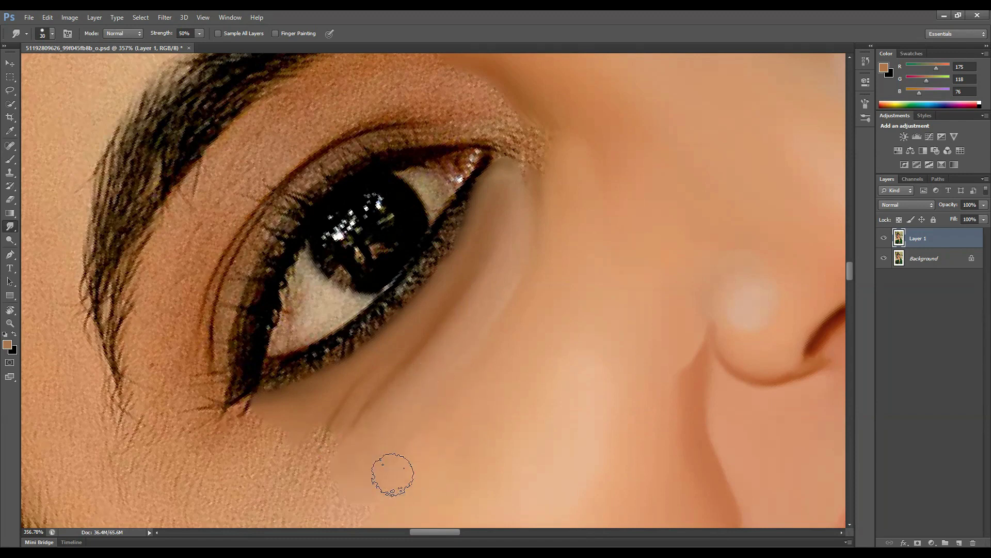
Step: Outline the image-left lower eyelid between lash line and crease with a pen path and convert it to a selection
{"action": "scroll", "coordinate": [362, 439], "scroll_direction": "down", "scroll_amount": 3}
{"action": "scroll", "coordinate": [425, 394], "scroll_direction": "up", "scroll_amount": 3}
{"action": "key", "text": "bracketright"}
{"action": "key", "text": "p"}
{"action": "left_click", "coordinate": [323, 379]}
{"action": "left_click", "coordinate": [566, 172]}
{"action": "key", "text": "ctrl+Return"}
Step: Sample skin tone R 211, G 149, B 105 and brush it softly over the selected lower eyelid on a new layer
{"action": "key", "text": "b"}
{"action": "left_click", "coordinate": [571, 357], "text": "alt"}
{"action": "key", "text": "ctrl+shift+alt+n"}
{"action": "left_click_drag", "start_coordinate": [549, 263], "coordinate": [453, 365]}
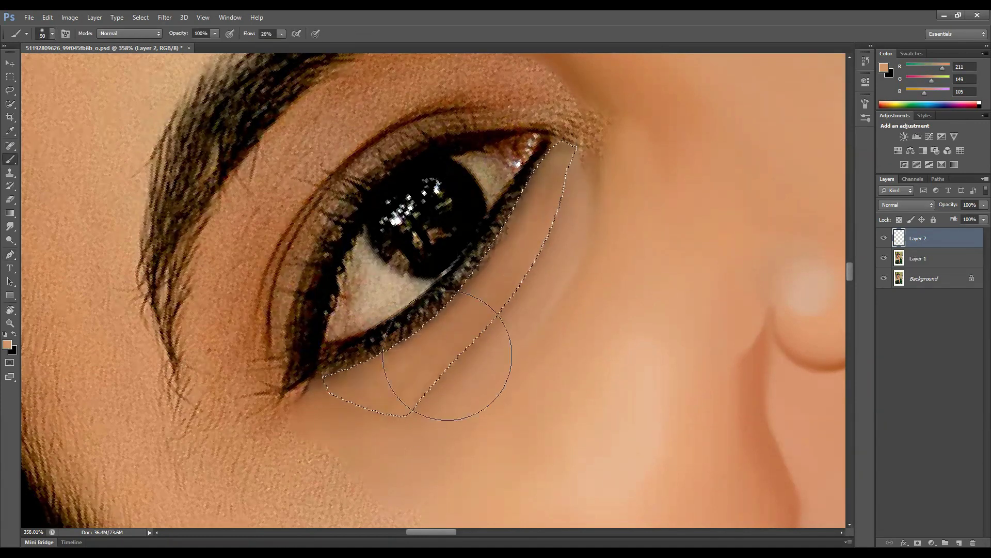
Step: Deselect the image-left lower eyelid and merge its painted layer with Layer 1
{"action": "key", "text": "ctrl+d"}
{"action": "scroll", "coordinate": [505, 349], "scroll_direction": "down", "scroll_amount": 3}
{"action": "left_click", "coordinate": [165, 17]}
{"action": "key", "text": "Escape"}
{"action": "scroll", "coordinate": [433, 326], "scroll_direction": "up", "scroll_amount": 2}
{"action": "scroll", "coordinate": [433, 326], "scroll_direction": "up", "scroll_amount": 1}
{"action": "right_click", "coordinate": [438, 289]}
{"action": "key", "text": "Escape"}
{"action": "scroll", "coordinate": [390, 325], "scroll_direction": "up", "scroll_amount": 2}
{"action": "left_click", "coordinate": [922, 260], "text": "shift"}
{"action": "key", "text": "ctrl+e"}
Step: Smudge along the image-left eye's outer lower lash line with a 15 px brush at 50% strength
{"action": "key", "text": "bracketleft"}
{"action": "key", "text": "bracketleft"}
{"action": "key", "text": "bracketleft"}
{"action": "left_click_drag", "start_coordinate": [310, 331], "coordinate": [363, 288]}
{"action": "scroll", "coordinate": [447, 258], "scroll_direction": "down", "scroll_amount": 2}
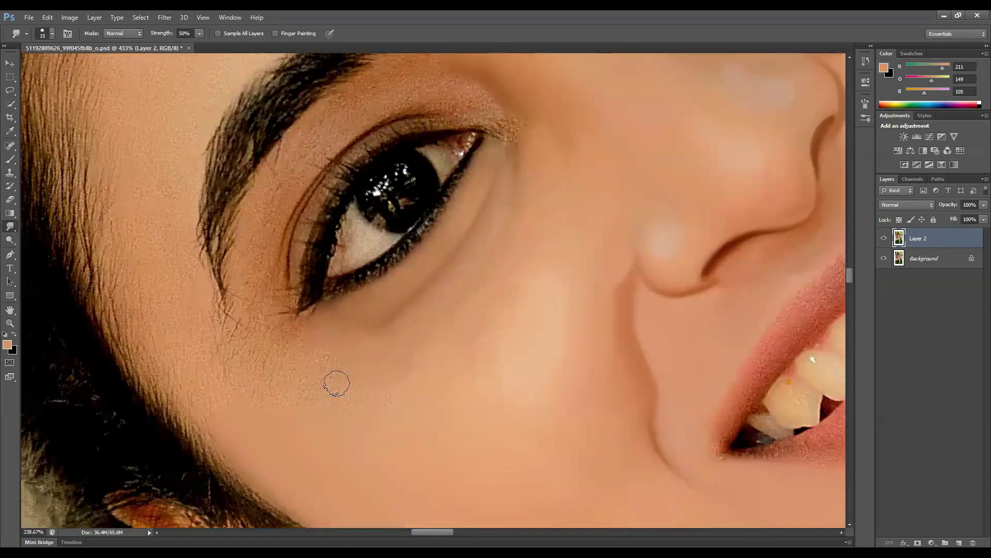
Step: Set the foreground color to brown R 133, G 73, B 28
{"action": "scroll", "coordinate": [334, 380], "scroll_direction": "up", "scroll_amount": 3}
{"action": "key", "text": "i"}
{"action": "left_click", "coordinate": [7, 345]}
{"action": "scroll", "coordinate": [313, 424], "scroll_direction": "down", "scroll_amount": 3}
{"action": "left_click", "coordinate": [671, 347]}
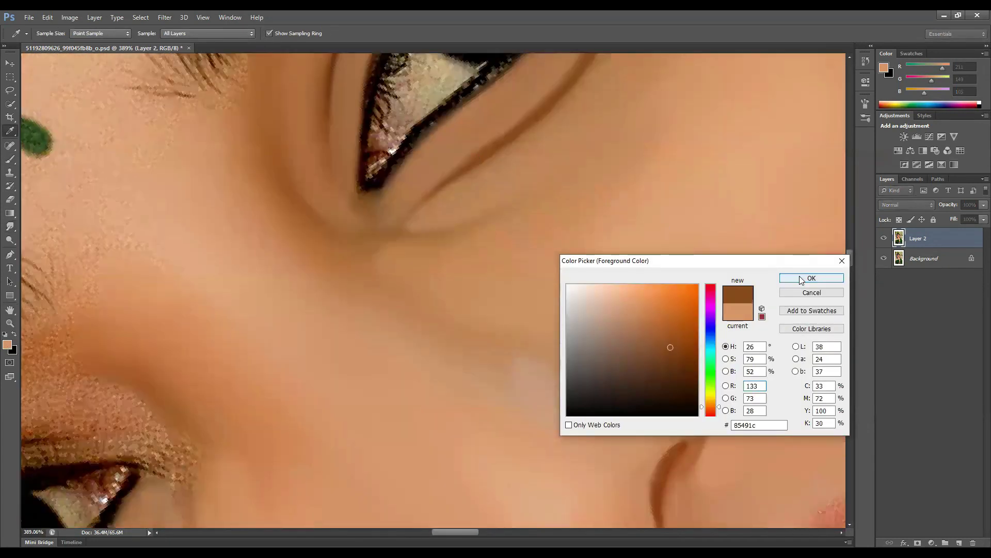
{"action": "left_click", "coordinate": [811, 278]}
Step: Finger-paint a brown crease under the image-left eye at 80% strength, adjusting the brush up to 15 px
{"action": "key", "text": "r"}
{"action": "key", "text": "8"}
{"action": "key", "text": "F5"}
{"action": "scroll", "coordinate": [295, 398], "scroll_direction": "up", "scroll_amount": 4}
{"action": "key", "text": "bracketleft"}
{"action": "key", "text": "bracketleft"}
{"action": "mouse_move", "coordinate": [377, 292]}
{"action": "left_mouse_down"}
{"action": "mouse_move", "coordinate": [439, 219]}
{"action": "mouse_move", "coordinate": [377, 295]}
{"action": "left_mouse_up"}
{"action": "key", "text": "bracketright"}
{"action": "key", "text": "bracketright"}
{"action": "scroll", "coordinate": [383, 267], "scroll_direction": "down", "scroll_amount": 2}
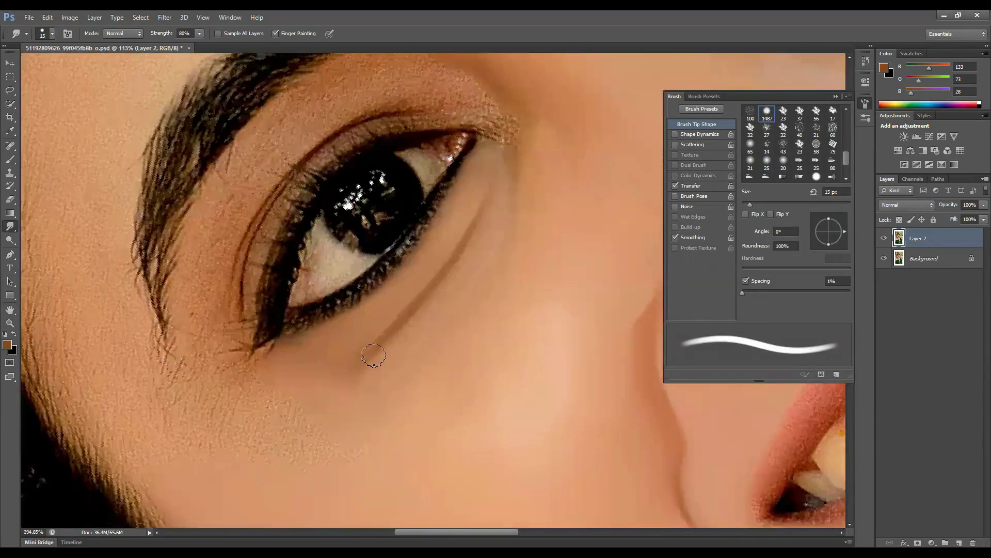
Step: Turn off Finger Painting and blend the brown crease under the image-left eye into the surrounding skin
{"action": "scroll", "coordinate": [382, 267], "scroll_direction": "up", "scroll_amount": 2}
{"action": "mouse_move", "coordinate": [338, 379]}
{"action": "left_mouse_down"}
{"action": "mouse_move", "coordinate": [345, 347]}
{"action": "mouse_move", "coordinate": [454, 300]}
{"action": "left_mouse_up"}
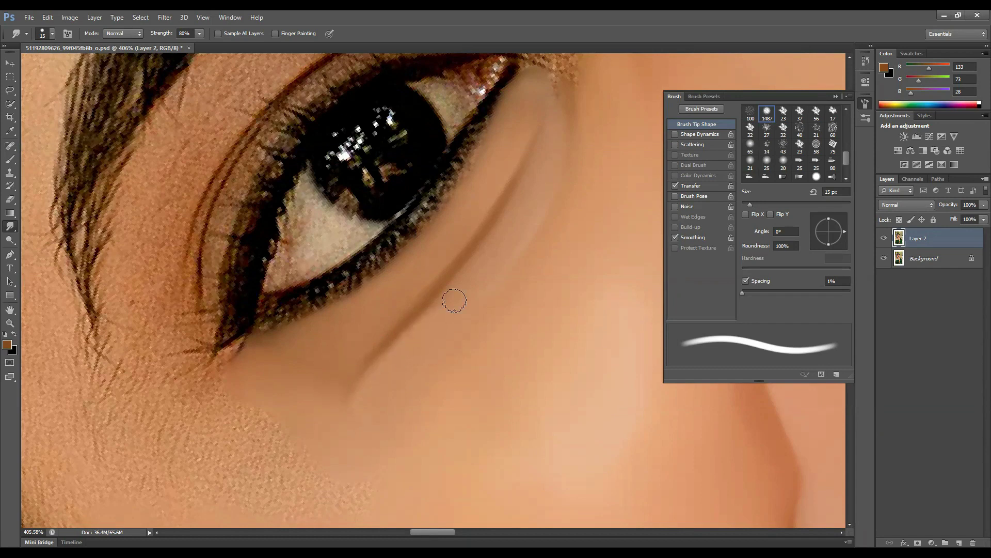
{"action": "scroll", "coordinate": [374, 382], "scroll_direction": "down", "scroll_amount": 2}
{"action": "scroll", "coordinate": [410, 381], "scroll_direction": "up", "scroll_amount": 3}
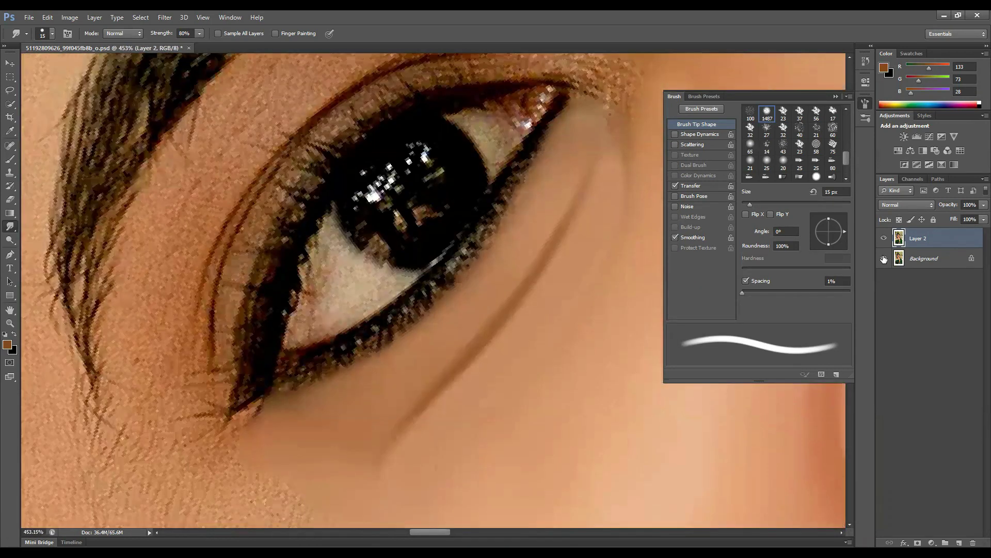
Step: Finger-paint a second, thinner brown crease between the image-left lower lash line and the existing crease
{"action": "key", "text": "bracketleft"}
{"action": "left_click_drag", "start_coordinate": [449, 330], "coordinate": [361, 465]}
{"action": "key", "text": "bracketright"}
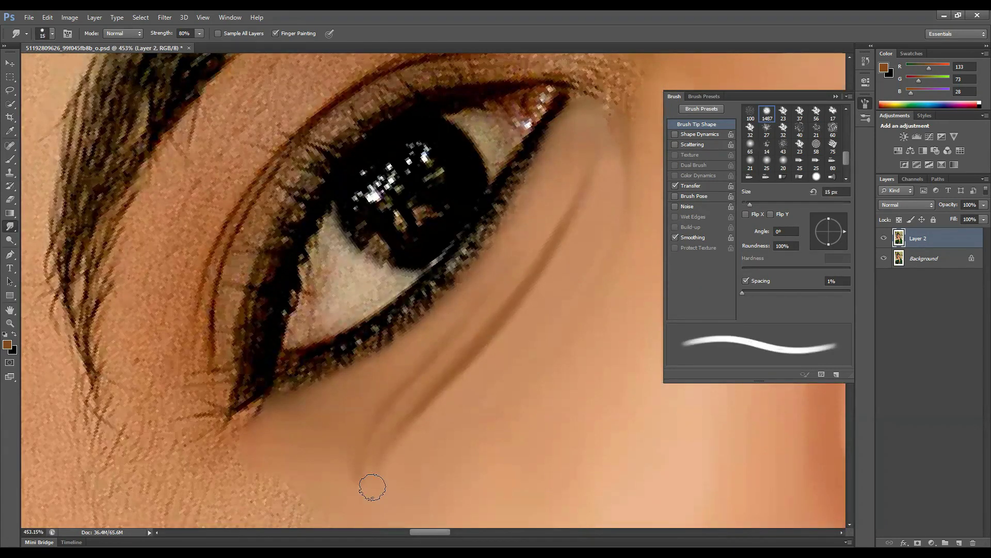
Step: Turn off brush spacing and smudge the image-left brow-bone skin and upper lid band smooth at 50% strength
{"action": "scroll", "coordinate": [568, 361], "scroll_direction": "down", "scroll_amount": 1}
{"action": "left_click", "coordinate": [746, 281]}
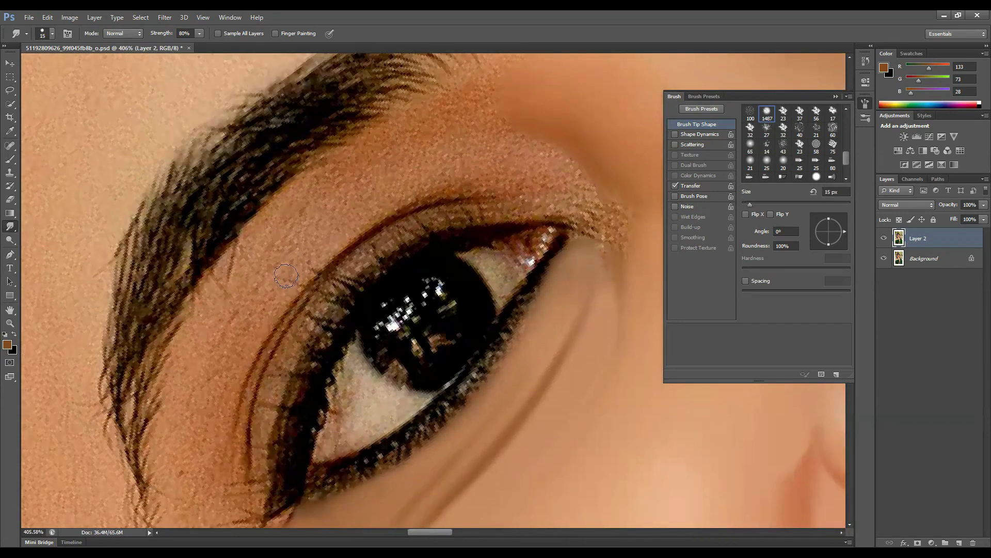
{"action": "left_click_drag", "start_coordinate": [197, 361], "coordinate": [175, 404]}
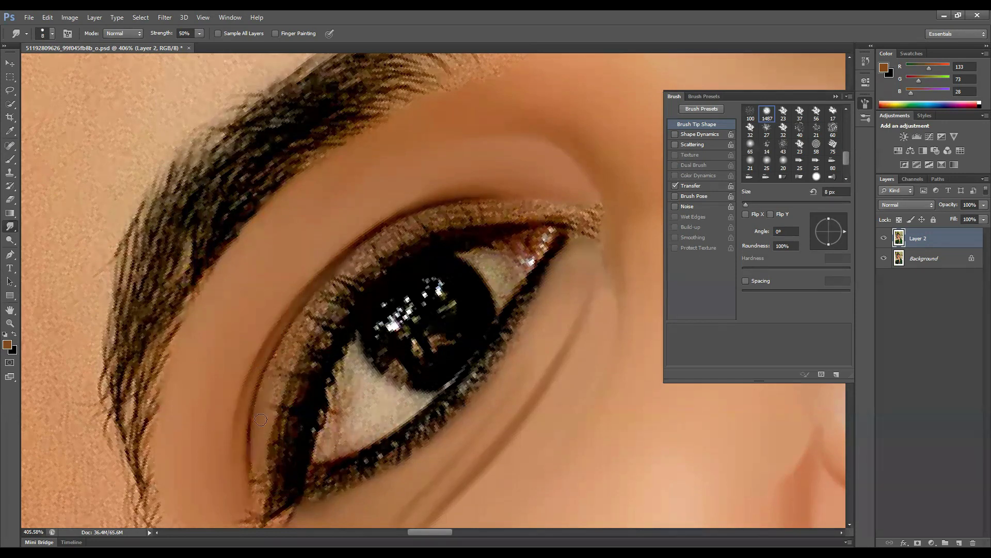
{"action": "left_click_drag", "start_coordinate": [352, 266], "coordinate": [410, 239]}
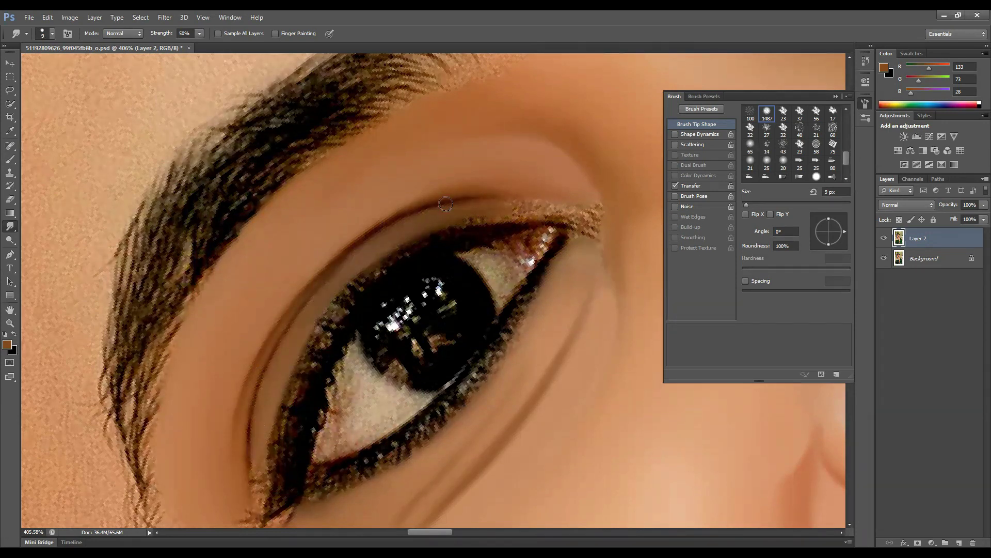
Step: Outline the image-left upper lid band with a pen path and convert it to a selection
{"action": "scroll", "coordinate": [294, 366], "scroll_direction": "down", "scroll_amount": 5}
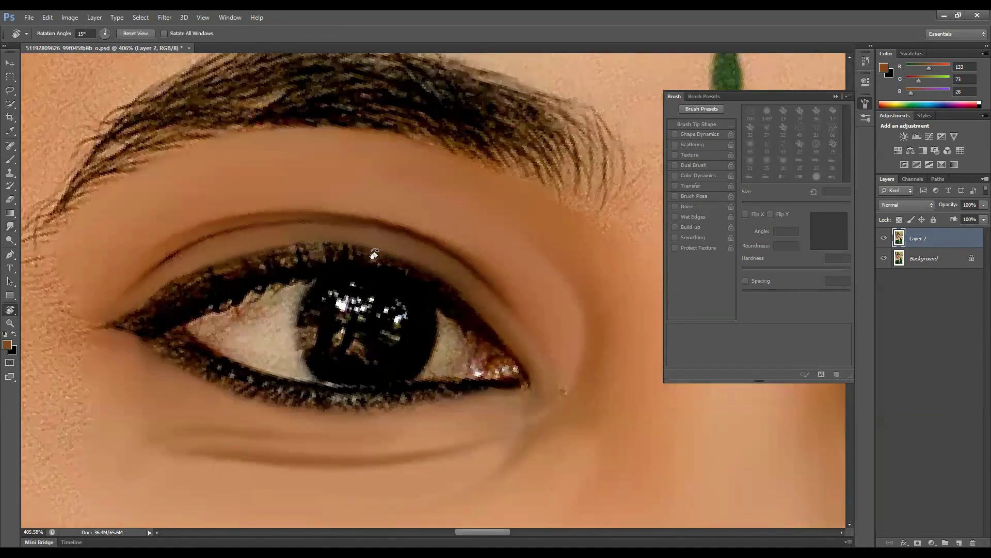
{"action": "key", "text": "p"}
{"action": "left_click", "coordinate": [513, 353]}
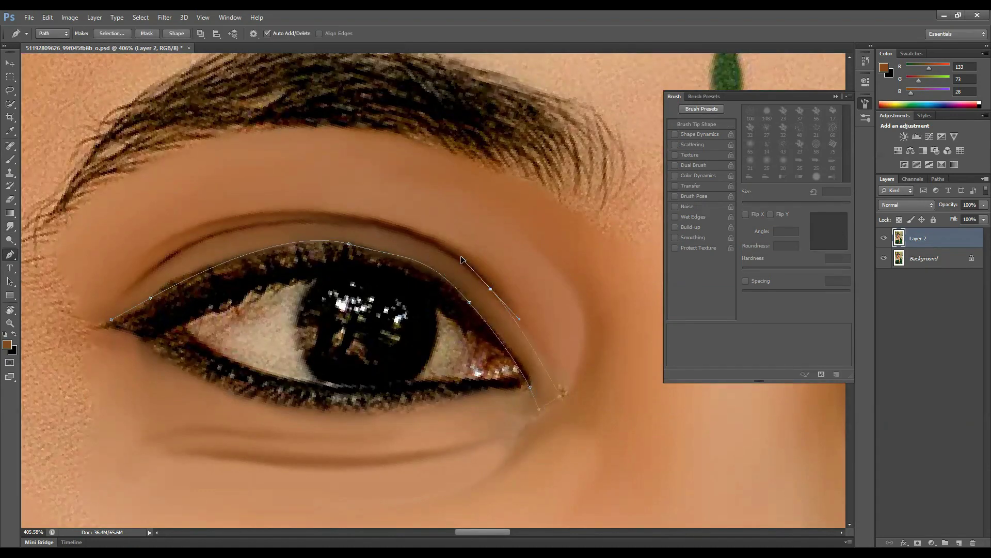
{"action": "key", "text": "ctrl+Return"}
Step: Sample skin tone R 210, G 146, B 101 and brush it over the selected upper lid band on a new layer
{"action": "key", "text": "ctrl+shift+alt+n"}
{"action": "key", "text": "b"}
{"action": "left_click_drag", "start_coordinate": [446, 377], "coordinate": [428, 329]}
{"action": "left_click", "coordinate": [568, 289], "text": "alt"}
{"action": "mouse_move", "coordinate": [537, 320]}
{"action": "left_mouse_down"}
{"action": "mouse_move", "coordinate": [372, 186]}
{"action": "mouse_move", "coordinate": [234, 266]}
{"action": "left_mouse_up"}
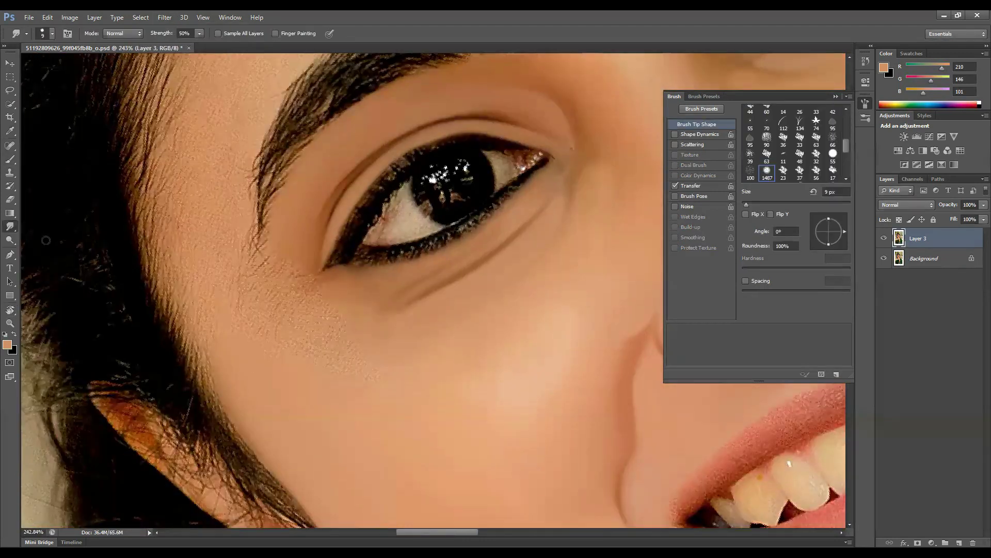
Step: Smudge the skin beside the image-left eye's outer corner and along the temple smooth, enlarging the brush to 40 px at 50% strength
{"action": "scroll", "coordinate": [382, 362], "scroll_direction": "up", "scroll_amount": 2}
{"action": "key", "text": "bracketright"}
{"action": "key", "text": "bracketright"}
{"action": "key", "text": "bracketright"}
{"action": "left_click_drag", "start_coordinate": [295, 269], "coordinate": [275, 260]}
{"action": "key", "text": "bracketright"}
{"action": "key", "text": "bracketright"}
{"action": "key", "text": "bracketright"}
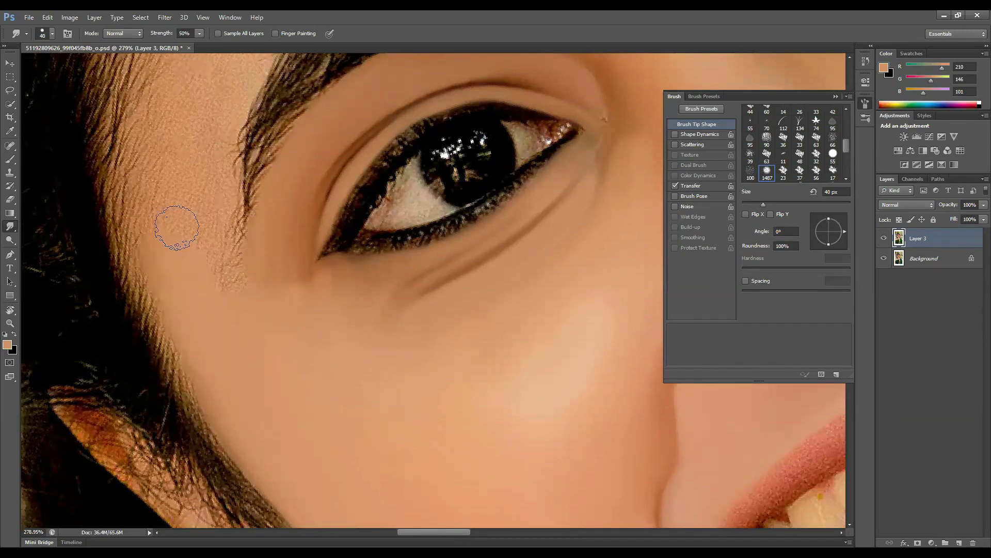
{"action": "left_click_drag", "start_coordinate": [177, 226], "coordinate": [204, 416]}
Step: Smudge the forehead skin smooth with a 70 px brush, reducing it to 35 px around the green bindi
{"action": "scroll", "coordinate": [213, 257], "scroll_direction": "down", "scroll_amount": 5}
{"action": "key", "text": "bracketright"}
{"action": "key", "text": "bracketright"}
{"action": "key", "text": "bracketright"}
{"action": "key", "text": "bracketright"}
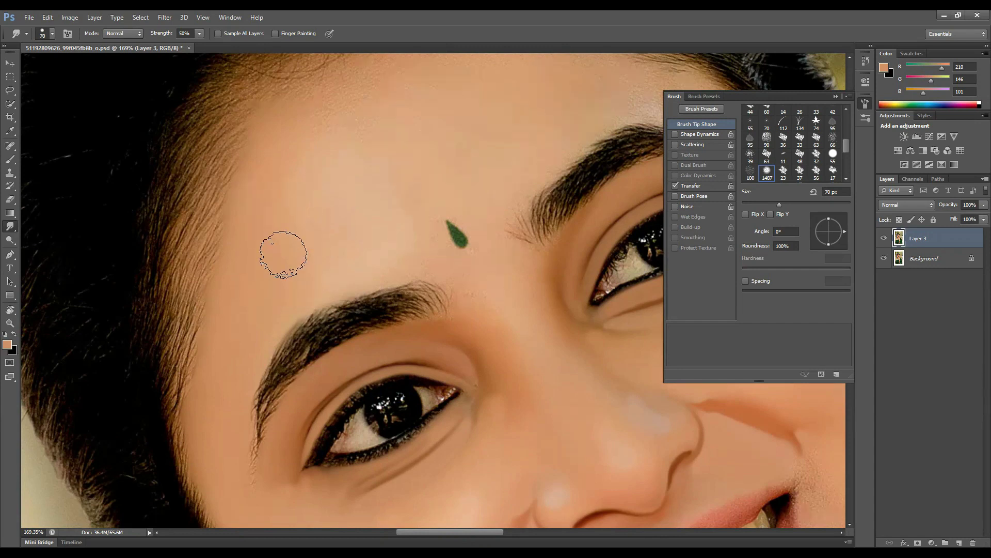
{"action": "scroll", "coordinate": [279, 224], "scroll_direction": "up", "scroll_amount": 3}
{"action": "scroll", "coordinate": [279, 223], "scroll_direction": "right", "scroll_amount": 2}
{"action": "key", "text": "bracketleft"}
{"action": "scroll", "coordinate": [316, 309], "scroll_direction": "down", "scroll_amount": 3}
{"action": "scroll", "coordinate": [317, 309], "scroll_direction": "left", "scroll_amount": 1}
{"action": "key", "text": "bracketleft"}
{"action": "key", "text": "bracketleft"}
{"action": "key", "text": "bracketleft"}
{"action": "key", "text": "bracketleft"}
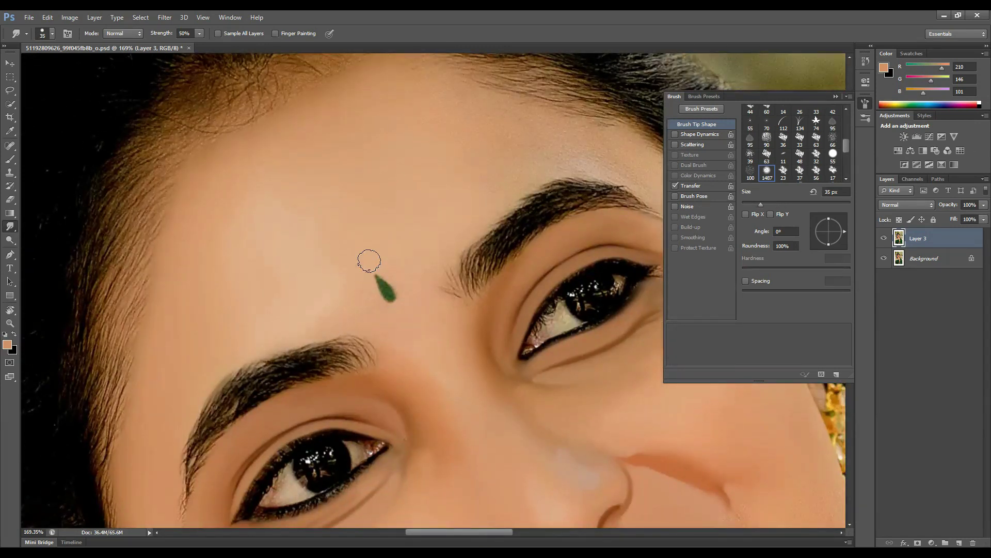
Step: Smudge the upper forehead with a 60 px brush and smooth the skin around the image-right brow tail and outer eye corner
{"action": "scroll", "coordinate": [370, 261], "scroll_direction": "up", "scroll_amount": 2}
{"action": "scroll", "coordinate": [369, 260], "scroll_direction": "right", "scroll_amount": 2}
{"action": "key", "text": "bracketleft"}
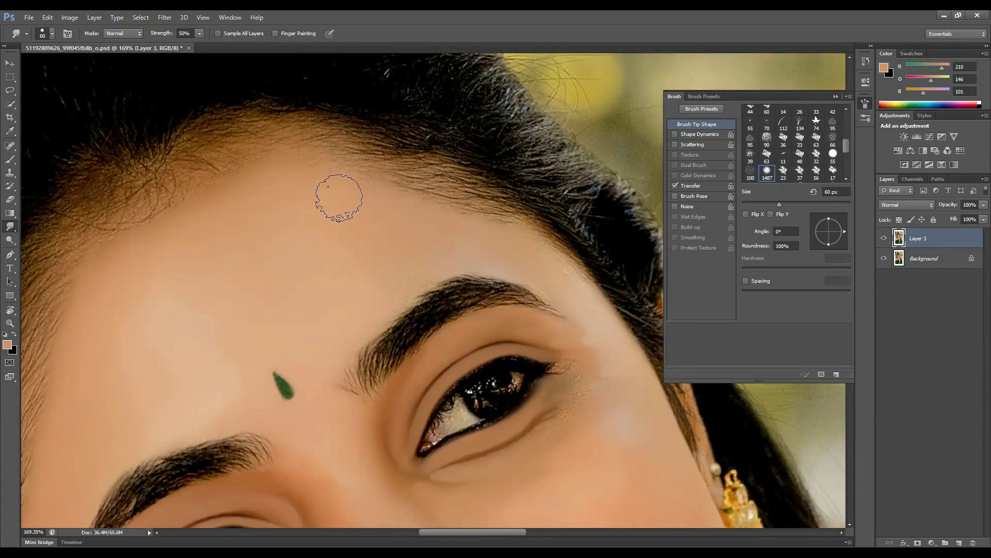
{"action": "scroll", "coordinate": [530, 333], "scroll_direction": "down", "scroll_amount": 2}
{"action": "scroll", "coordinate": [530, 333], "scroll_direction": "right", "scroll_amount": 1}
{"action": "key", "text": "bracketright"}
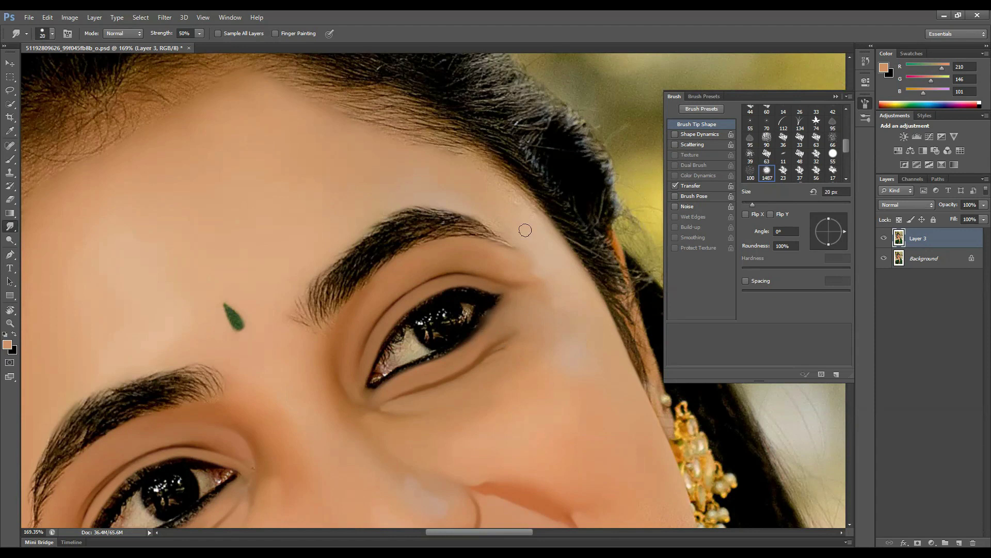
Step: Smudge the cheek and chin skin smooth at 50% strength, using a 70 px brush and a 25 px brush
{"action": "scroll", "coordinate": [431, 185], "scroll_direction": "down", "scroll_amount": 3}
{"action": "scroll", "coordinate": [332, 281], "scroll_direction": "up", "scroll_amount": 3}
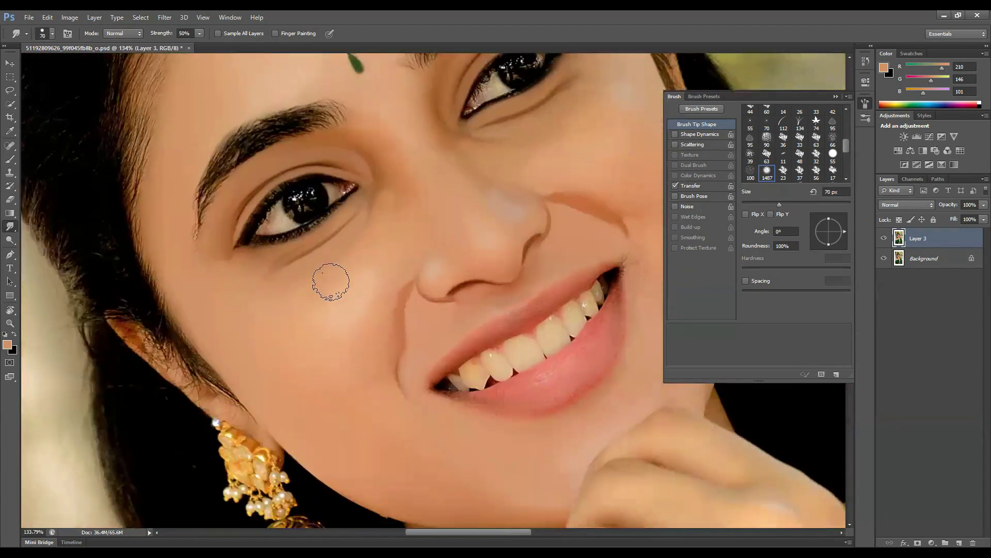
{"action": "scroll", "coordinate": [465, 284], "scroll_direction": "left", "scroll_amount": 2}
{"action": "key", "text": "bracketright"}
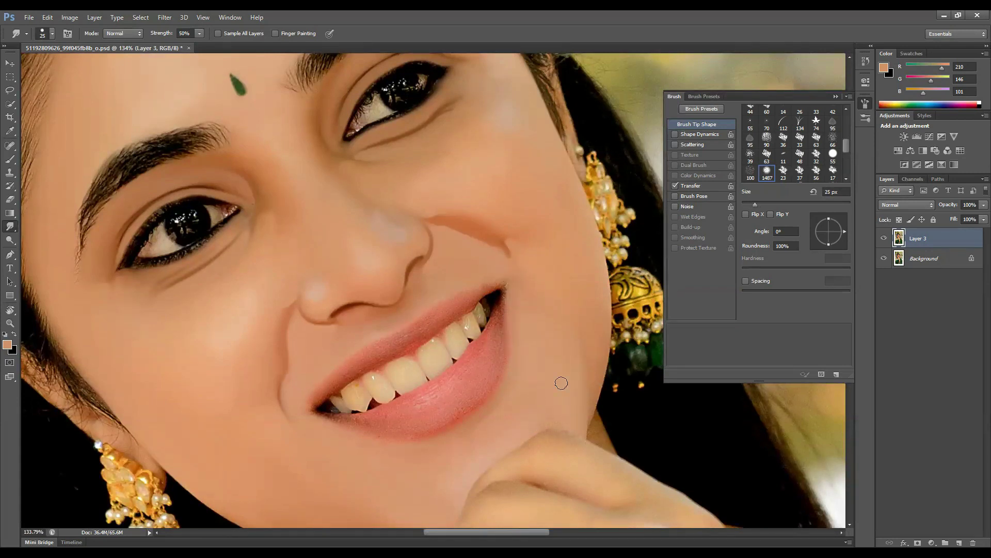
Step: Smudge the grainy lower lip into a smooth surface with a 15 px brush at 50% strength
{"action": "scroll", "coordinate": [562, 383], "scroll_direction": "down", "scroll_amount": 2}
{"action": "key", "text": "r"}
{"action": "left_click_drag", "start_coordinate": [573, 355], "coordinate": [392, 361]}
{"action": "scroll", "coordinate": [466, 257], "scroll_direction": "up", "scroll_amount": 1}
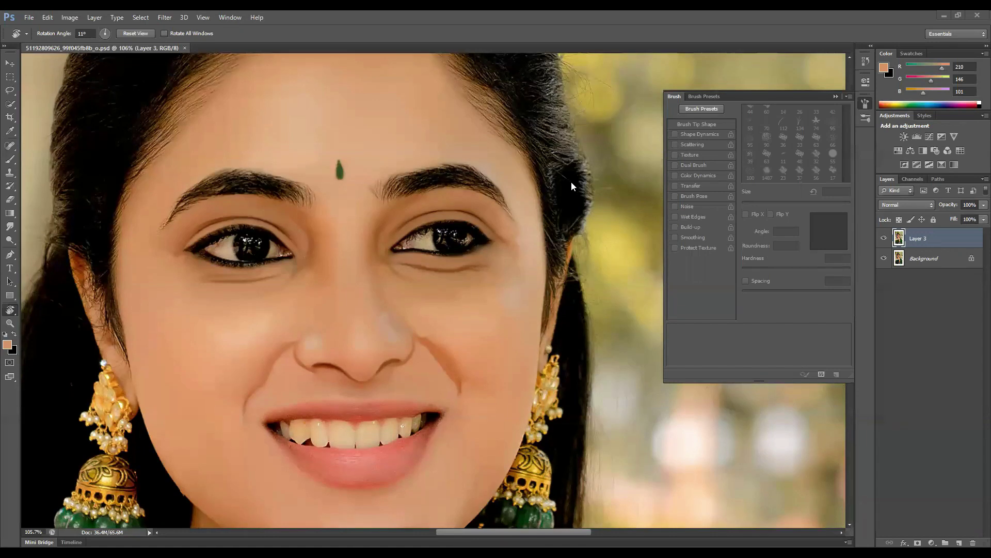
{"action": "scroll", "coordinate": [434, 258], "scroll_direction": "down", "scroll_amount": 2}
{"action": "scroll", "coordinate": [442, 243], "scroll_direction": "up", "scroll_amount": 2}
{"action": "left_click_drag", "start_coordinate": [443, 243], "coordinate": [444, 325]}
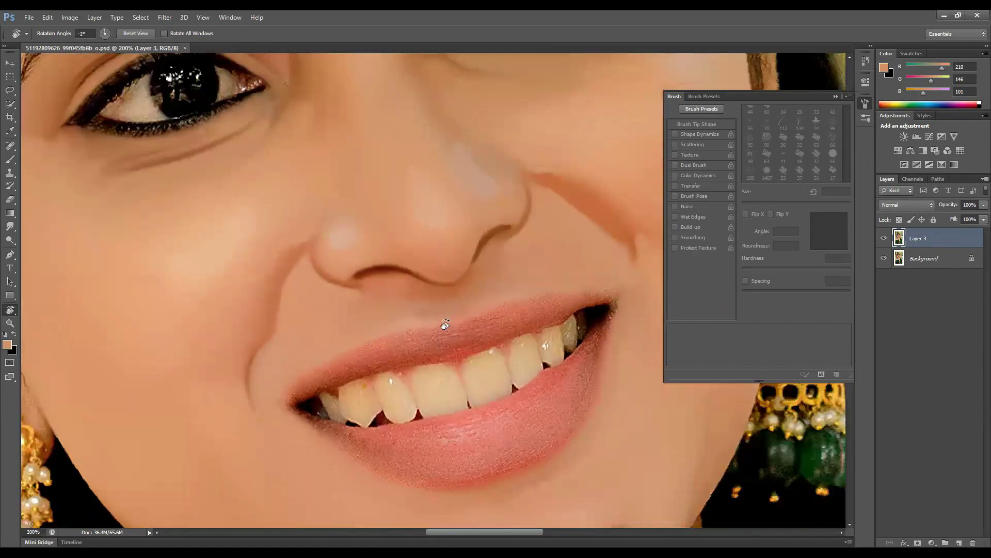
{"action": "scroll", "coordinate": [412, 346], "scroll_direction": "up", "scroll_amount": 3}
{"action": "scroll", "coordinate": [542, 339], "scroll_direction": "down", "scroll_amount": 2}
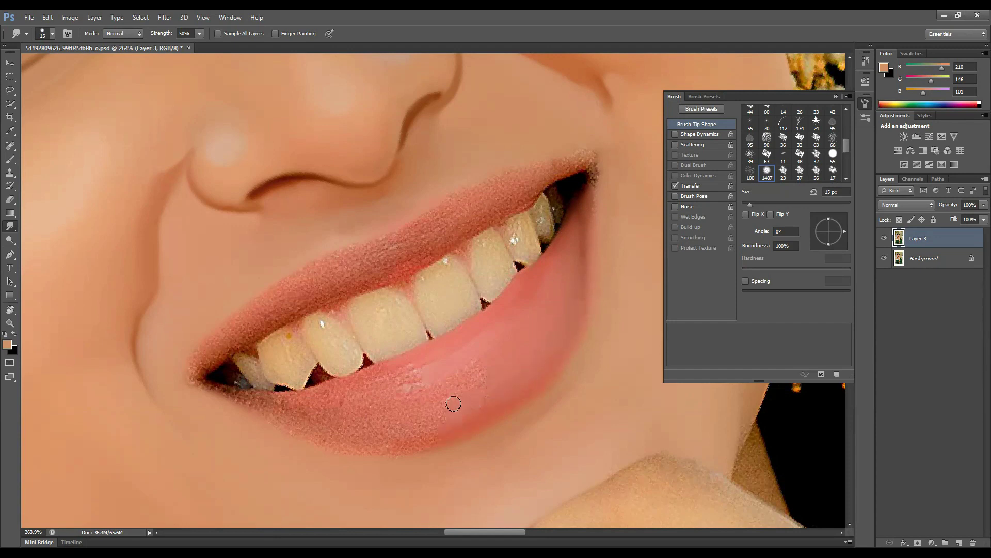
{"action": "key", "text": "bracketleft"}
{"action": "key", "text": "bracketleft"}
{"action": "left_click_drag", "start_coordinate": [392, 367], "coordinate": [496, 328]}
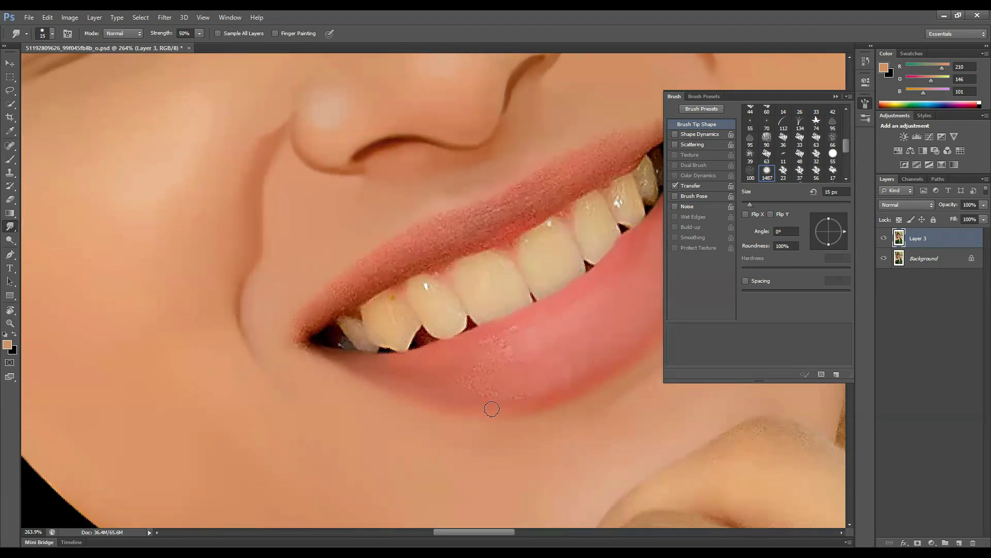
{"action": "left_click_drag", "start_coordinate": [612, 369], "coordinate": [498, 407]}
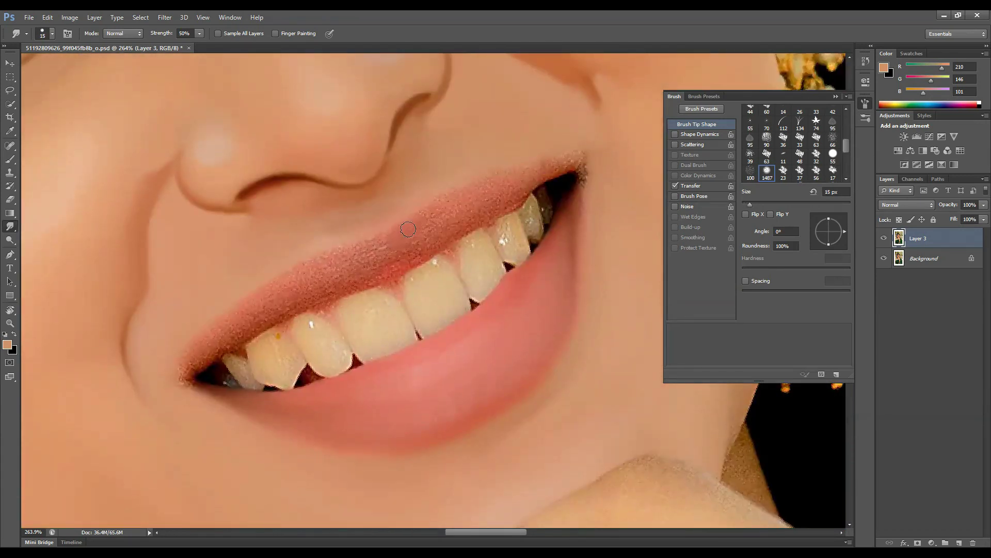
Step: Smudge the upper lip smooth, and blend the mouth corners at 80% strength with a 10 px brush and 1% spacing
{"action": "key", "text": "bracketright"}
{"action": "left_click_drag", "start_coordinate": [563, 170], "coordinate": [504, 193]}
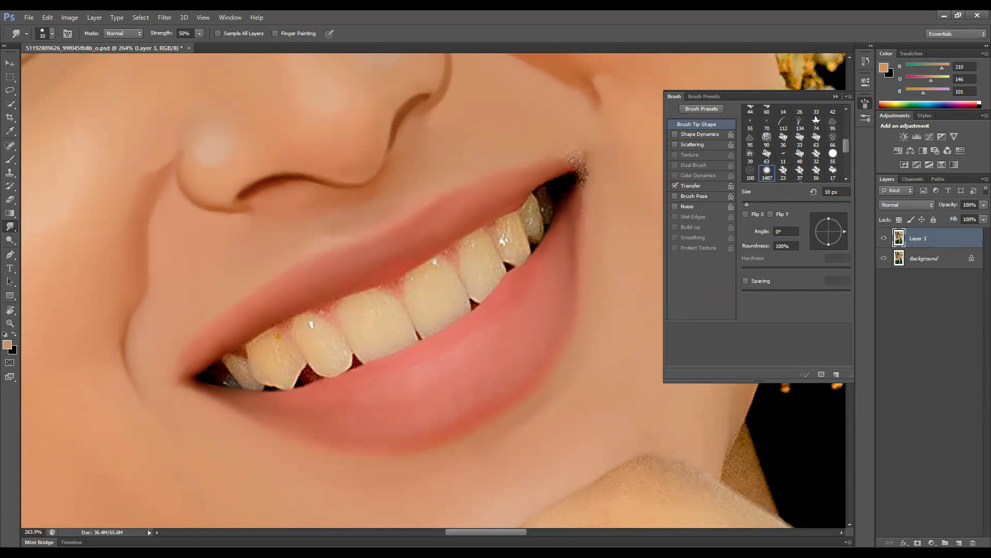
{"action": "left_click_drag", "start_coordinate": [484, 252], "coordinate": [523, 335]}
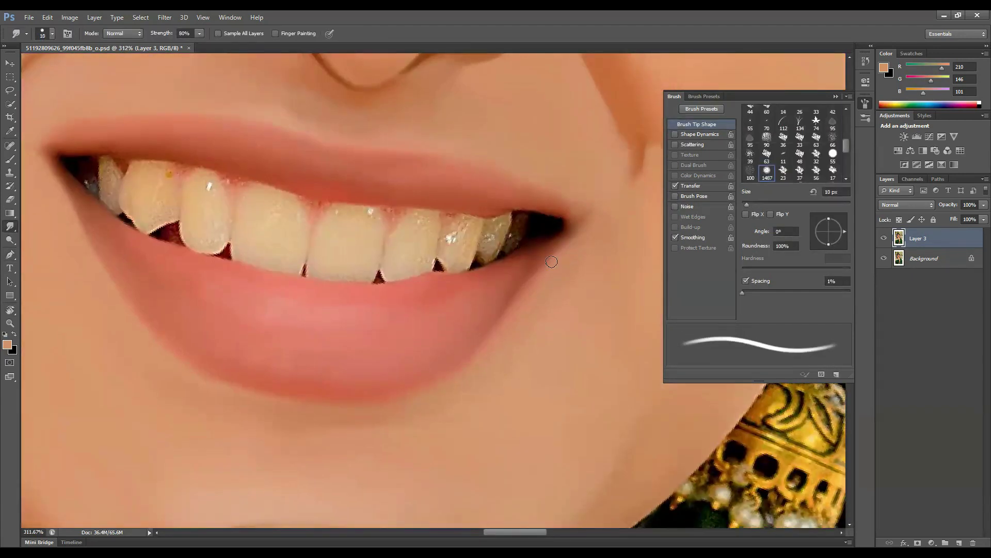
{"action": "key", "text": "bracketleft"}
{"action": "key", "text": "bracketleft"}
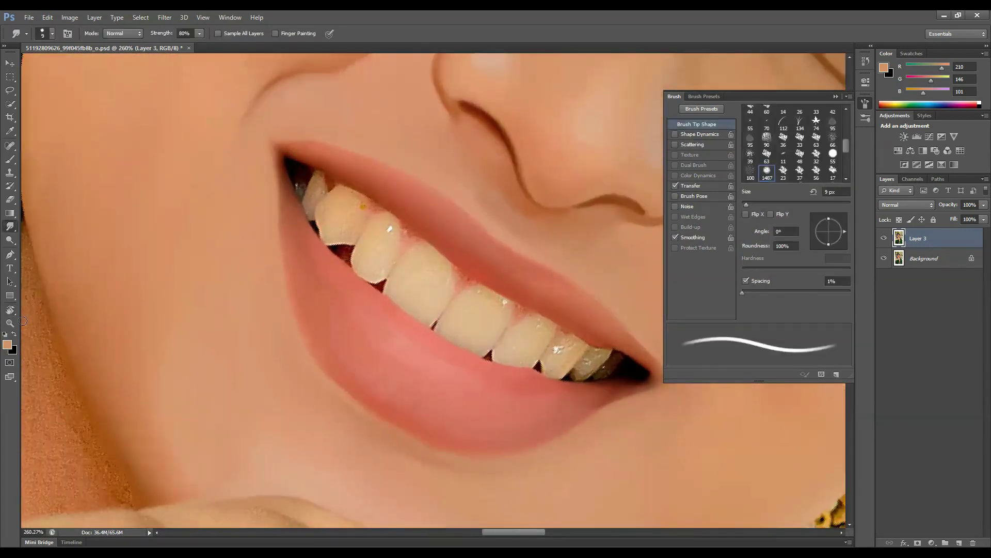
Step: Set the color to R 207, G 86, B 55 and finger-paint the outer edges of both lips with a 10 px brush
{"action": "left_click", "coordinate": [7, 344]}
{"action": "left_click", "coordinate": [355, 372]}
{"action": "key", "text": "Return"}
{"action": "scroll", "coordinate": [313, 257], "scroll_direction": "up", "scroll_amount": 2}
{"action": "key", "text": "bracketright"}
{"action": "key", "text": "bracketright"}
{"action": "key", "text": "bracketleft"}
{"action": "left_click_drag", "start_coordinate": [354, 424], "coordinate": [287, 326]}
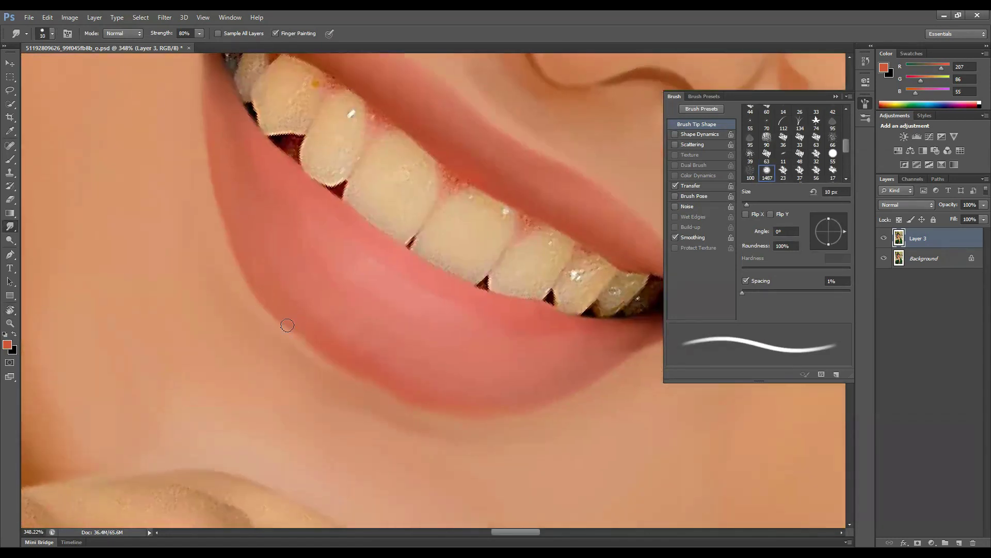
{"action": "scroll", "coordinate": [576, 375], "scroll_direction": "right", "scroll_amount": 3}
{"action": "scroll", "coordinate": [330, 278], "scroll_direction": "up", "scroll_amount": 3}
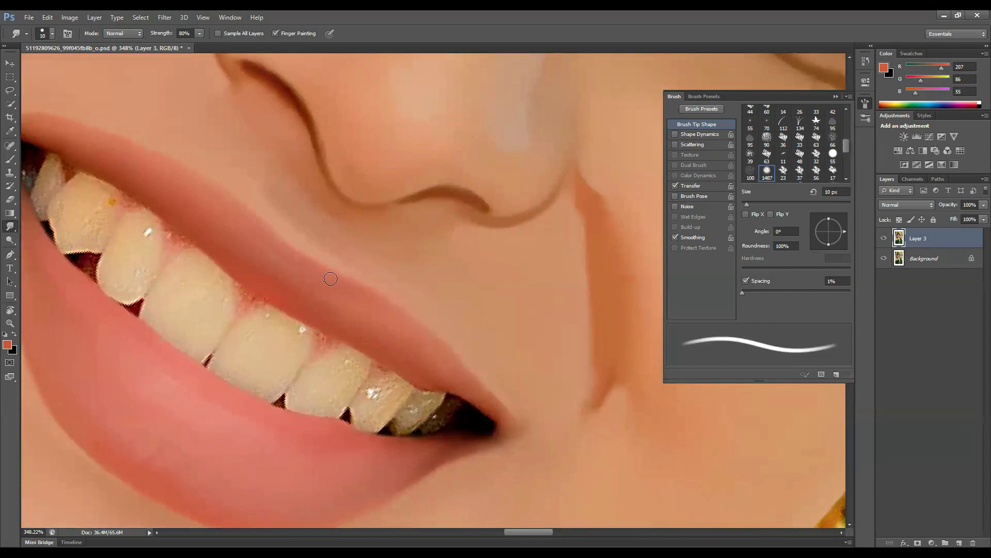
{"action": "scroll", "coordinate": [343, 323], "scroll_direction": "up", "scroll_amount": 3}
{"action": "scroll", "coordinate": [327, 398], "scroll_direction": "down", "scroll_amount": 1}
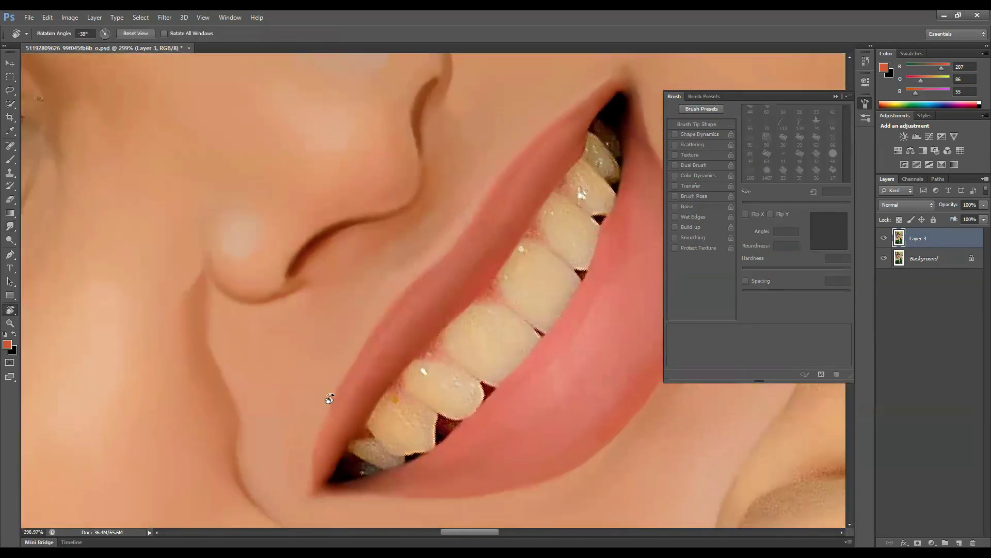
Step: Outline the lower lip with a pen path and convert it to a selection
{"action": "scroll", "coordinate": [323, 442], "scroll_direction": "down", "scroll_amount": 2}
{"action": "scroll", "coordinate": [250, 217], "scroll_direction": "up", "scroll_amount": 2}
{"action": "key", "text": "p"}
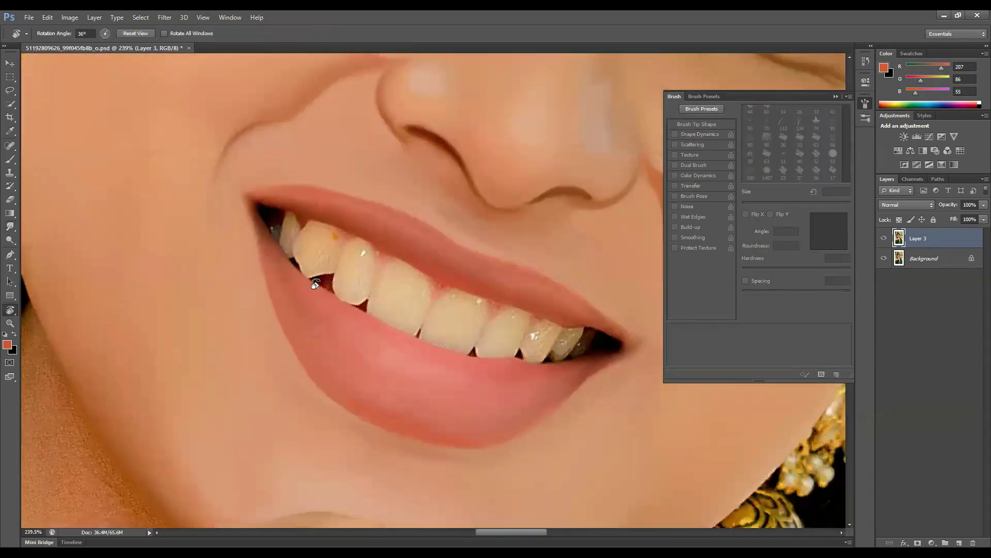
{"action": "left_click", "coordinate": [246, 197]}
{"action": "left_click_drag", "start_coordinate": [285, 335], "coordinate": [308, 380]}
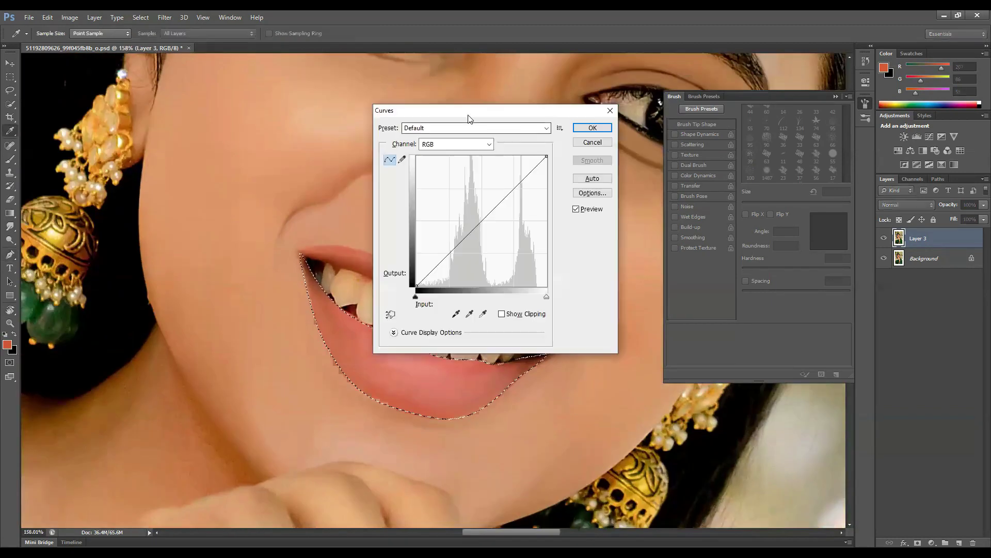
Step: Brighten and redden the selected lower lip with a Curves adjustment
{"action": "left_click_drag", "start_coordinate": [469, 117], "coordinate": [705, 166]}
{"action": "left_click", "coordinate": [687, 193]}
{"action": "left_click", "coordinate": [667, 230]}
{"action": "left_click_drag", "start_coordinate": [786, 206], "coordinate": [768, 211]}
{"action": "left_click_drag", "start_coordinate": [353, 454], "coordinate": [459, 350]}
{"action": "key", "text": "alt+3"}
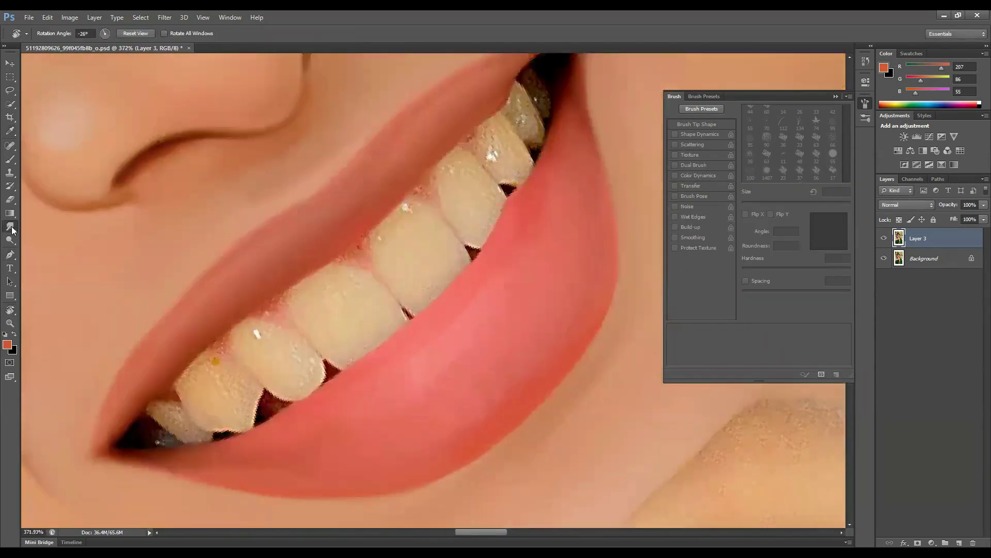
Step: Set the color to R 250, G 217, B 217 and finger-paint soft shine highlights on the lower and upper lips
{"action": "key", "text": "Return"}
{"action": "mouse_move", "coordinate": [468, 327]}
{"action": "left_mouse_down"}
{"action": "mouse_move", "coordinate": [498, 328]}
{"action": "mouse_move", "coordinate": [467, 327]}
{"action": "left_mouse_up"}
{"action": "left_click_drag", "start_coordinate": [346, 408], "coordinate": [420, 486]}
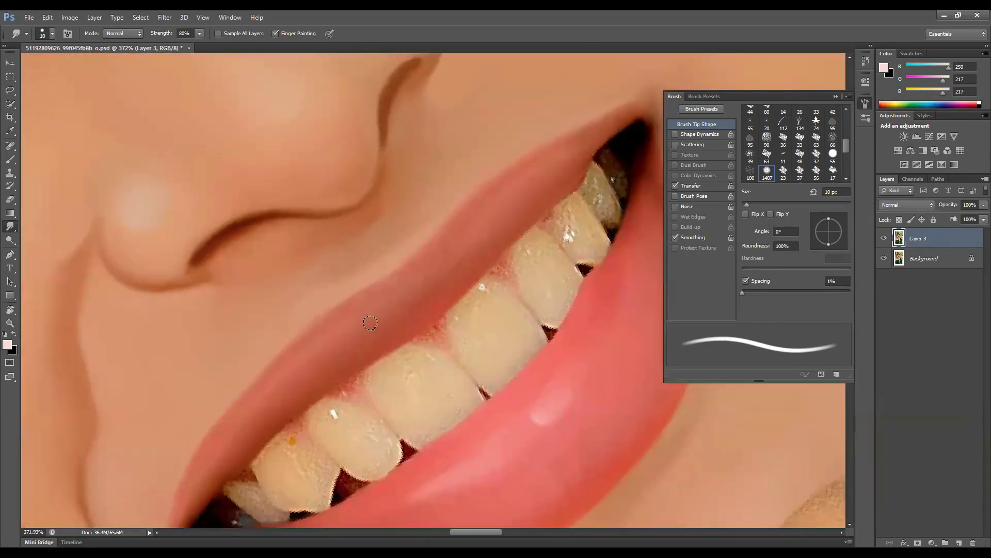
{"action": "left_click_drag", "start_coordinate": [389, 315], "coordinate": [345, 345]}
{"action": "scroll", "coordinate": [541, 374], "scroll_direction": "down", "scroll_amount": 2}
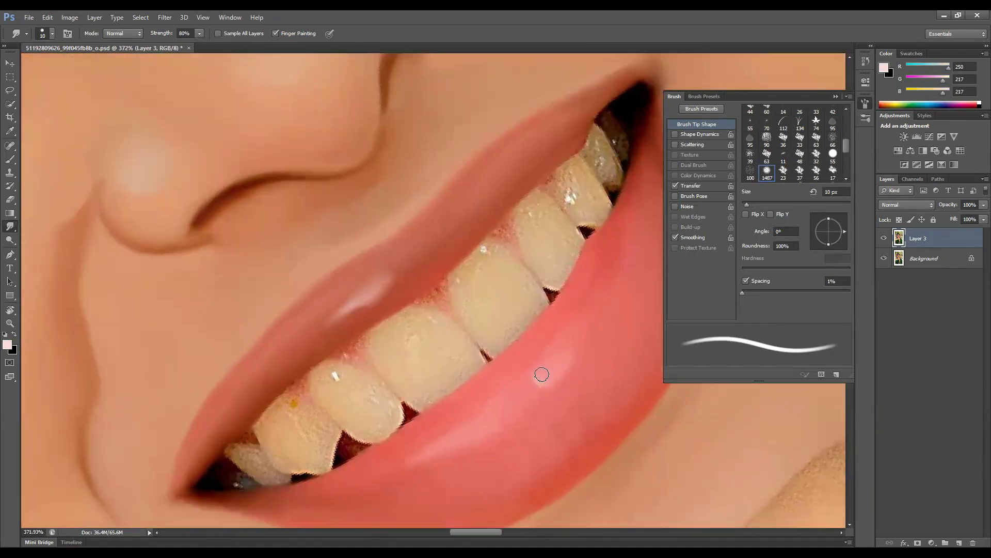
Step: Finger-paint a thin pale streak and two small highlight dots near the lower lip's outer edge
{"action": "scroll", "coordinate": [507, 328], "scroll_direction": "down", "scroll_amount": 6}
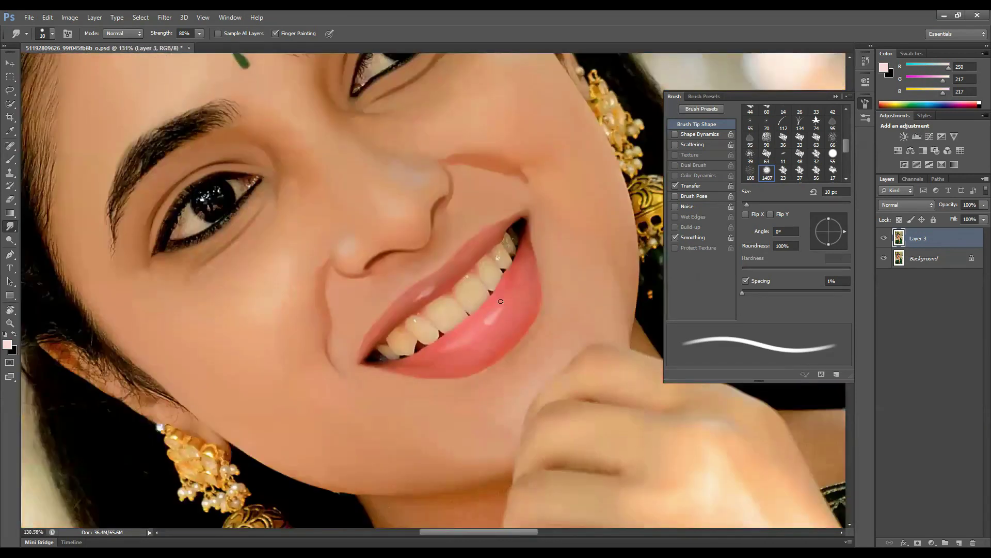
{"action": "scroll", "coordinate": [241, 286], "scroll_direction": "up", "scroll_amount": 8}
{"action": "mouse_move", "coordinate": [343, 306]}
{"action": "left_mouse_down"}
{"action": "mouse_move", "coordinate": [346, 255]}
{"action": "mouse_move", "coordinate": [302, 218]}
{"action": "mouse_move", "coordinate": [351, 265]}
{"action": "mouse_move", "coordinate": [345, 240]}
{"action": "left_mouse_up"}
{"action": "scroll", "coordinate": [361, 355], "scroll_direction": "down", "scroll_amount": 6}
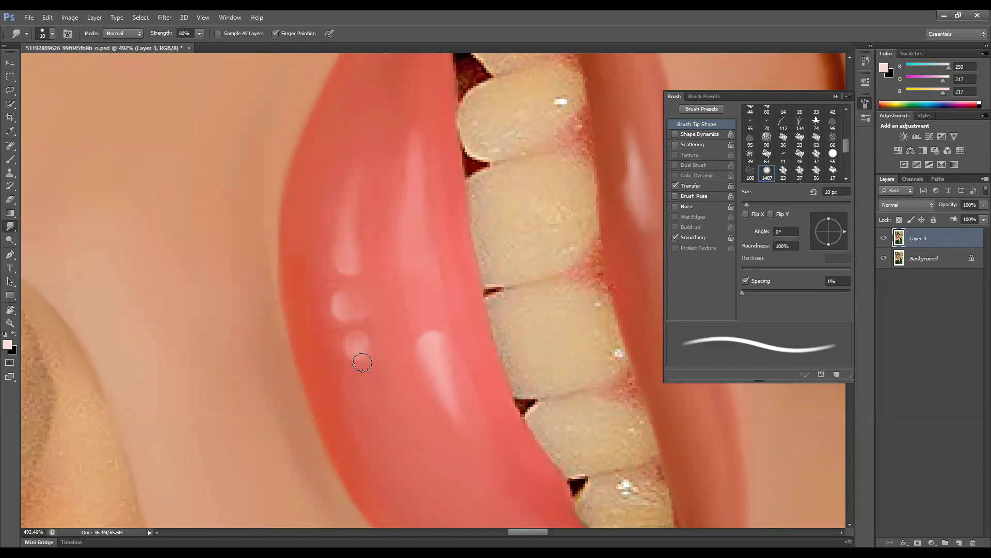
Step: Check the repainted lips and smoothed skin up close and across the whole portrait
{"action": "key", "text": "r"}
{"action": "left_click_drag", "start_coordinate": [434, 155], "coordinate": [564, 294]}
{"action": "scroll", "coordinate": [565, 294], "scroll_direction": "up", "scroll_amount": 4}
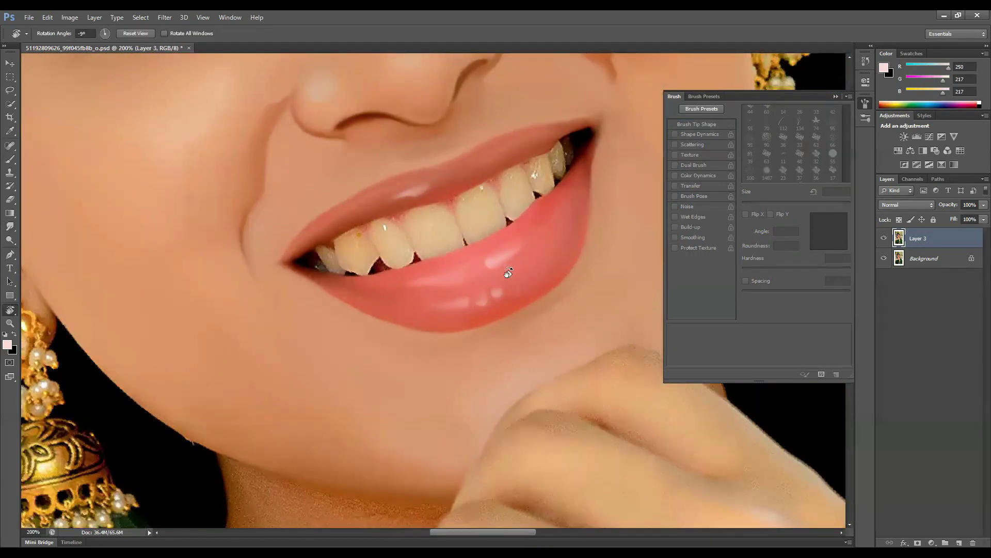
{"action": "scroll", "coordinate": [496, 310], "scroll_direction": "down", "scroll_amount": 5}
{"action": "scroll", "coordinate": [450, 330], "scroll_direction": "up", "scroll_amount": 2}
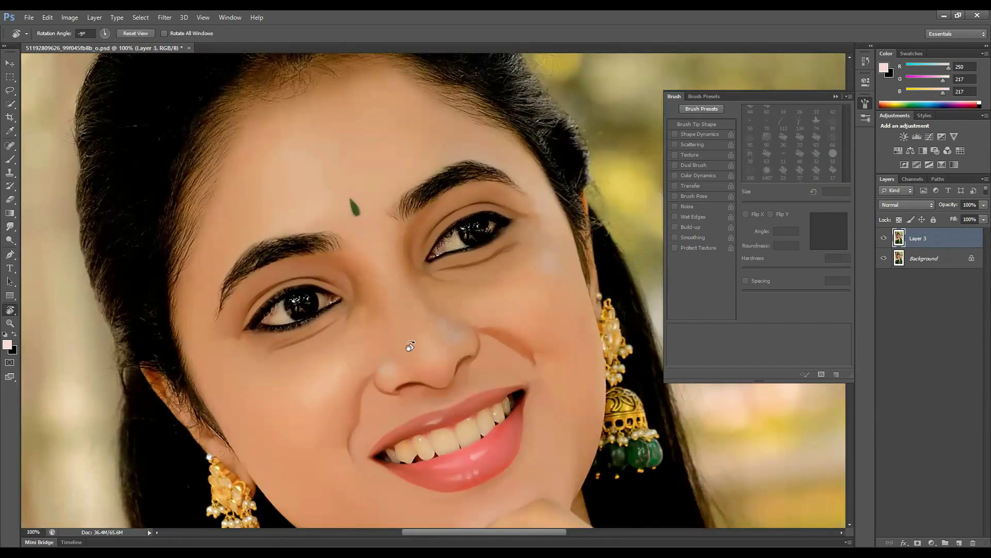
{"action": "scroll", "coordinate": [464, 465], "scroll_direction": "down", "scroll_amount": 2}
{"action": "scroll", "coordinate": [466, 406], "scroll_direction": "up", "scroll_amount": 1}
{"action": "scroll", "coordinate": [466, 407], "scroll_direction": "down", "scroll_amount": 1}
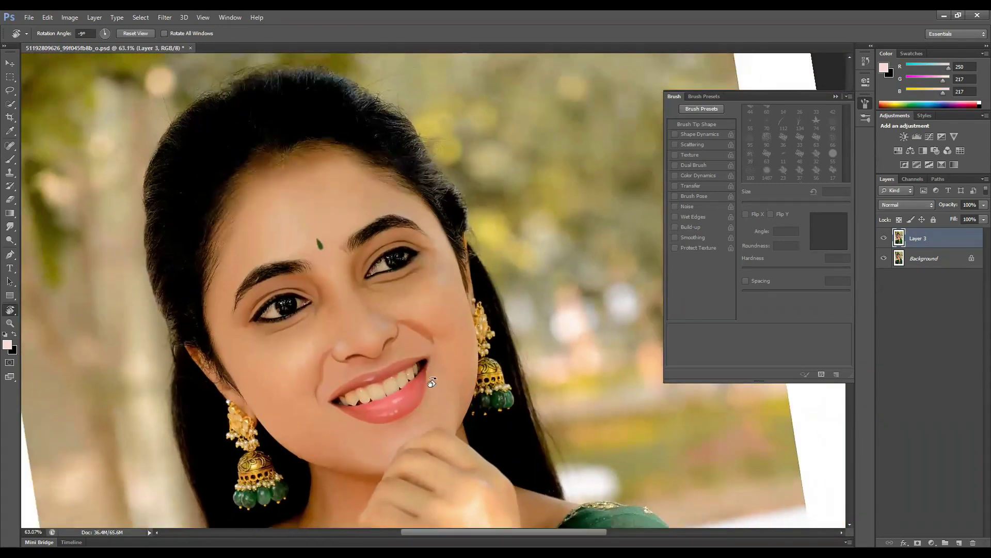
{"action": "left_click_drag", "start_coordinate": [490, 532], "coordinate": [505, 532]}
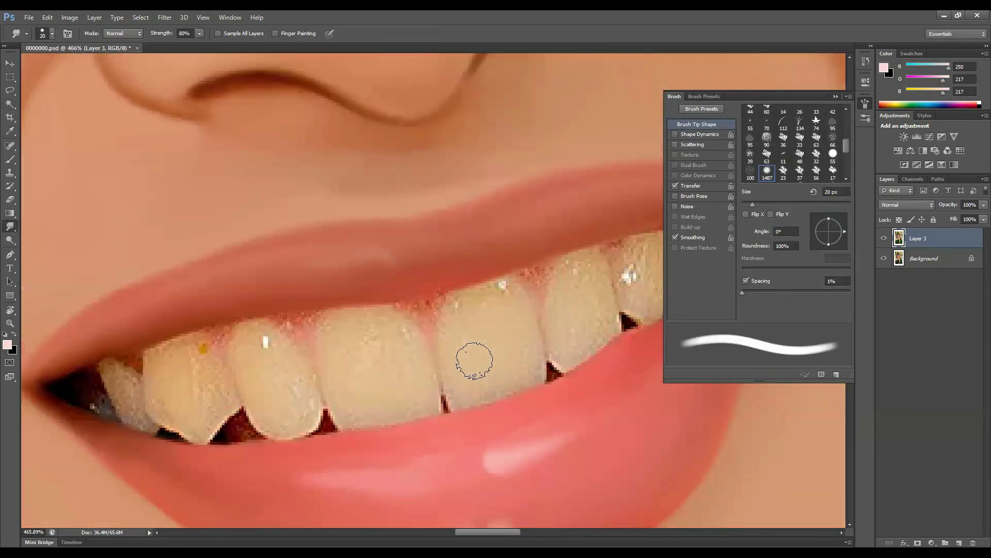
Step: With finger painting off, smudge the image-left back tooth, the lateral incisor and the adjoining gum smooth at 80% strength
{"action": "left_click_drag", "start_coordinate": [115, 365], "coordinate": [126, 412]}
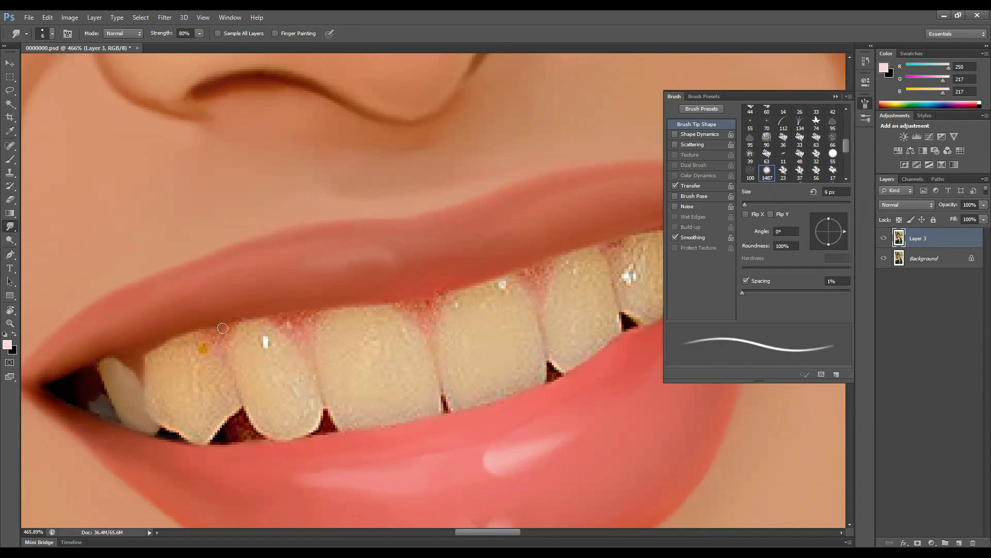
{"action": "mouse_move", "coordinate": [223, 344]}
{"action": "left_mouse_down"}
{"action": "mouse_move", "coordinate": [250, 317]}
{"action": "mouse_move", "coordinate": [267, 311]}
{"action": "mouse_move", "coordinate": [264, 340]}
{"action": "mouse_move", "coordinate": [288, 330]}
{"action": "mouse_move", "coordinate": [257, 336]}
{"action": "left_mouse_up"}
{"action": "key", "text": "bracketleft"}
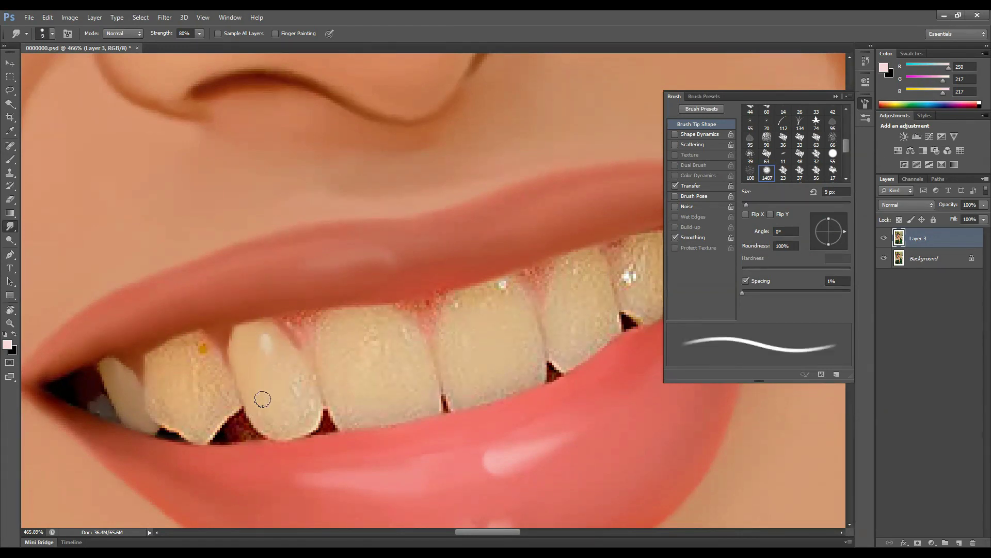
{"action": "key", "text": "bracketright"}
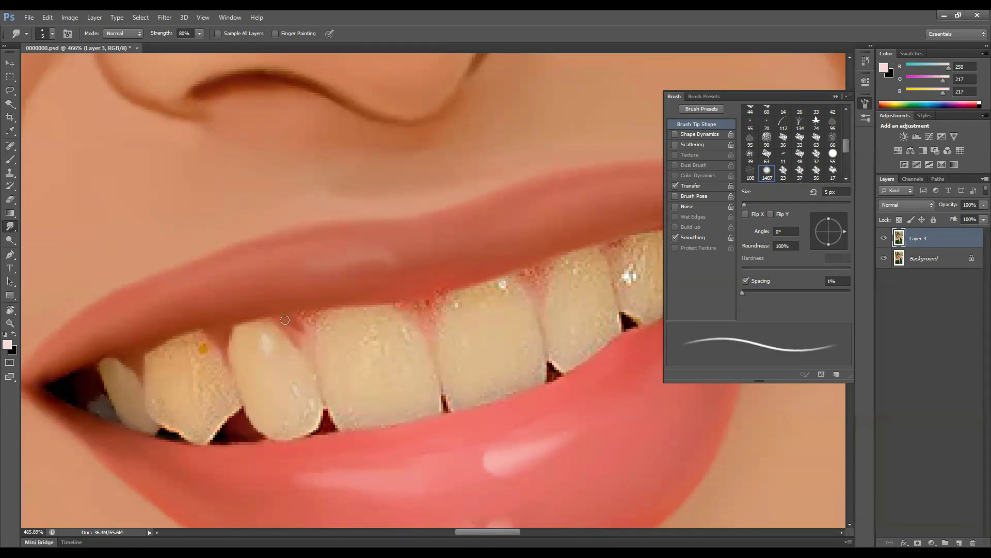
{"action": "key", "text": "bracketleft"}
{"action": "key", "text": "bracketleft"}
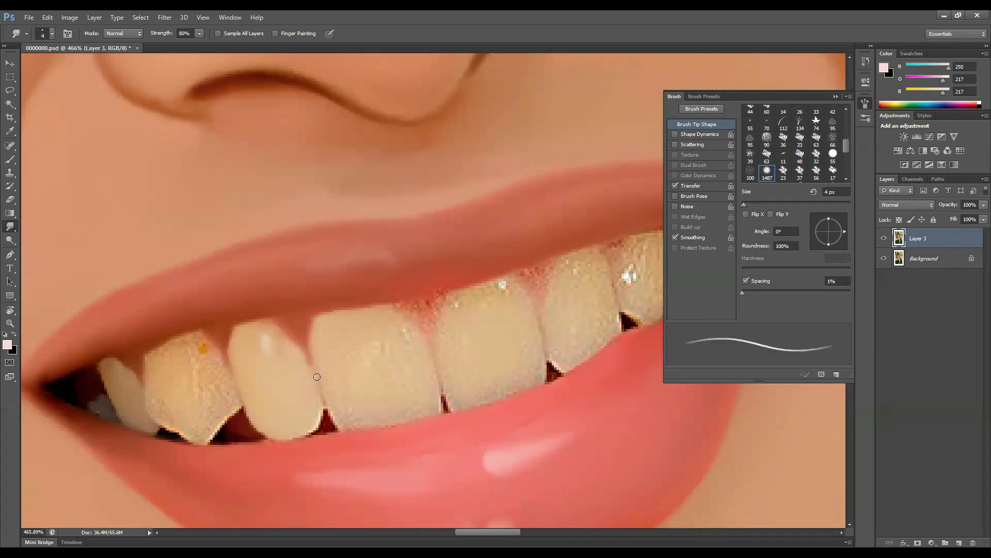
Step: Smudge the two front teeth and the gum between them smooth with a 7 to 10 px brush
{"action": "key", "text": "bracketright"}
{"action": "key", "text": "bracketright"}
{"action": "key", "text": "bracketright"}
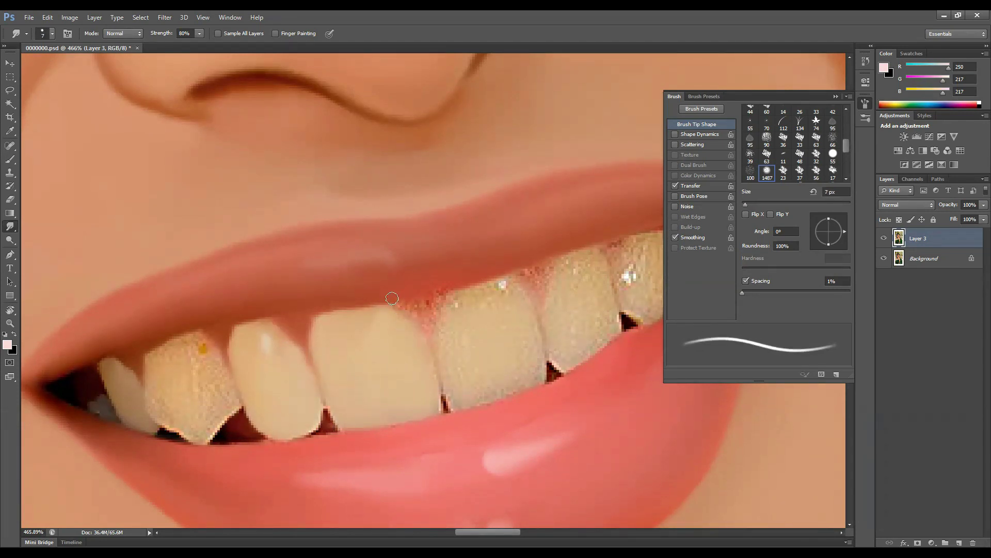
{"action": "left_click_drag", "start_coordinate": [392, 298], "coordinate": [465, 304]}
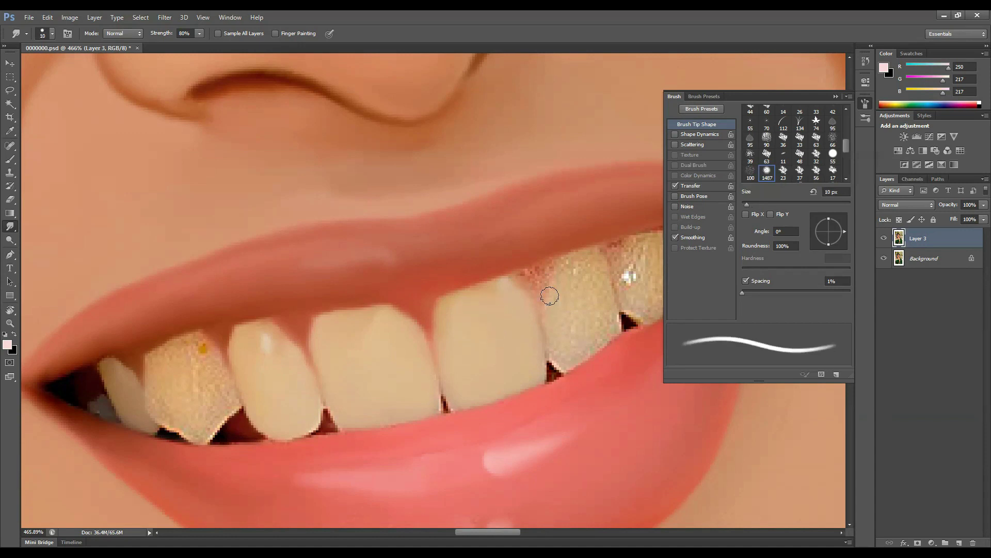
Step: Smudge the image-right lateral incisor, canine, back tooth and adjoining gum smooth at 80% strength
{"action": "scroll", "coordinate": [546, 290], "scroll_direction": "down", "scroll_amount": 2}
{"action": "key", "text": "bracketleft"}
{"action": "key", "text": "bracketleft"}
{"action": "key", "text": "bracketright"}
{"action": "key", "text": "bracketright"}
{"action": "key", "text": "bracketright"}
{"action": "key", "text": "bracketright"}
{"action": "mouse_move", "coordinate": [479, 279]}
{"action": "left_mouse_down"}
{"action": "mouse_move", "coordinate": [473, 316]}
{"action": "mouse_move", "coordinate": [517, 334]}
{"action": "mouse_move", "coordinate": [501, 317]}
{"action": "mouse_move", "coordinate": [493, 274]}
{"action": "mouse_move", "coordinate": [527, 294]}
{"action": "mouse_move", "coordinate": [497, 272]}
{"action": "mouse_move", "coordinate": [513, 252]}
{"action": "mouse_move", "coordinate": [503, 275]}
{"action": "mouse_move", "coordinate": [552, 275]}
{"action": "mouse_move", "coordinate": [539, 254]}
{"action": "mouse_move", "coordinate": [512, 253]}
{"action": "mouse_move", "coordinate": [565, 252]}
{"action": "mouse_move", "coordinate": [556, 261]}
{"action": "mouse_move", "coordinate": [574, 294]}
{"action": "mouse_move", "coordinate": [552, 306]}
{"action": "mouse_move", "coordinate": [547, 292]}
{"action": "mouse_move", "coordinate": [556, 298]}
{"action": "mouse_move", "coordinate": [601, 235]}
{"action": "left_mouse_up"}
{"action": "key", "text": "bracketleft"}
{"action": "key", "text": "bracketleft"}
{"action": "key", "text": "bracketleft"}
{"action": "key", "text": "bracketleft"}
{"action": "key", "text": "bracketright"}
{"action": "left_click_drag", "start_coordinate": [598, 275], "coordinate": [624, 241]}
Step: Smudge the image-left canine and the rough lower tooth edges smooth with a 5 to 7 px brush
{"action": "key", "text": "bracketright"}
{"action": "key", "text": "bracketright"}
{"action": "key", "text": "bracketright"}
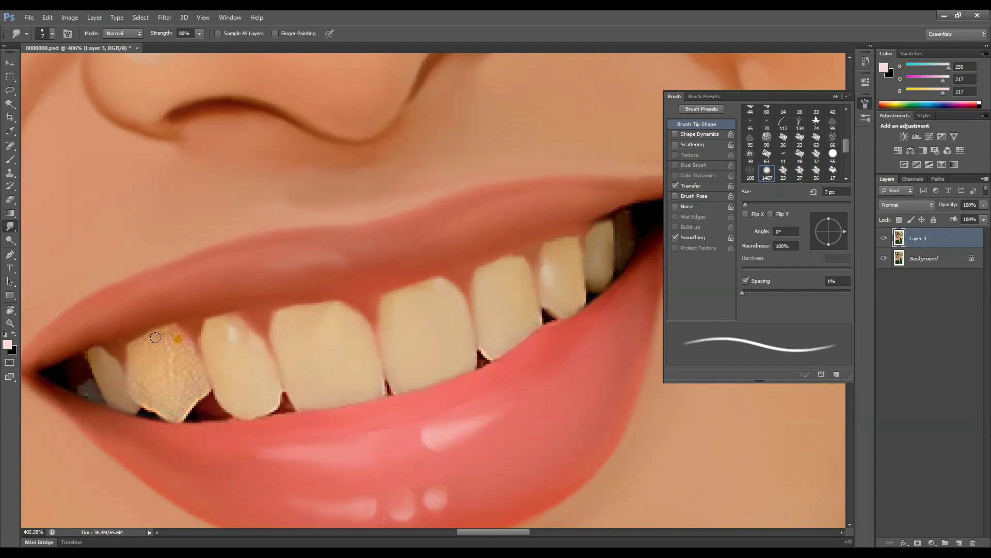
{"action": "mouse_move", "coordinate": [191, 388]}
{"action": "left_mouse_down"}
{"action": "mouse_move", "coordinate": [177, 347]}
{"action": "mouse_move", "coordinate": [171, 392]}
{"action": "left_mouse_up"}
{"action": "key", "text": "bracketleft"}
{"action": "key", "text": "bracketleft"}
{"action": "key", "text": "bracketleft"}
{"action": "key", "text": "bracketleft"}
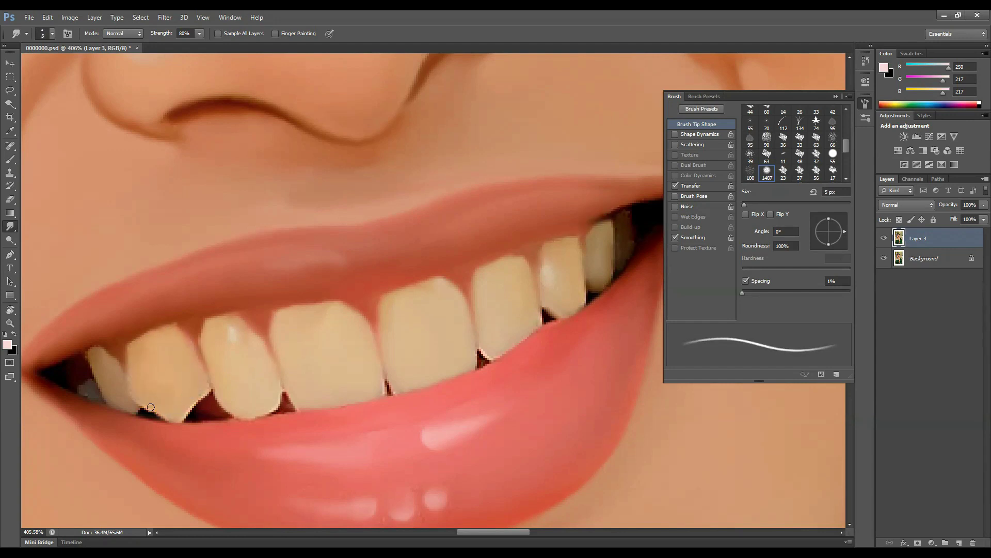
{"action": "key", "text": "ctrl+0"}
{"action": "left_click_drag", "start_coordinate": [460, 348], "coordinate": [496, 349]}
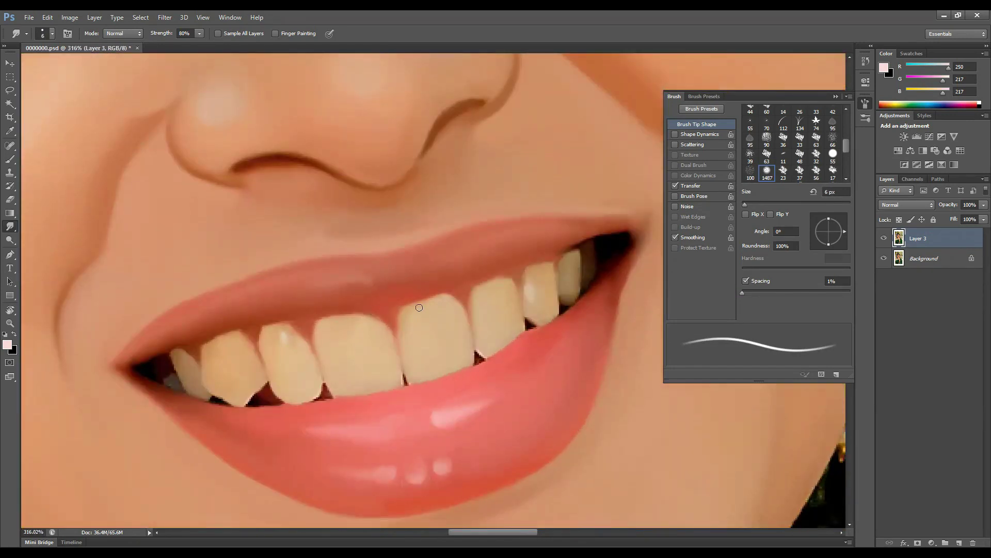
Step: Whiten the selected teeth with Selective Color on Whites, using yellow -100%, magenta -5% and slightly more cyan
{"action": "right_click", "coordinate": [457, 333]}
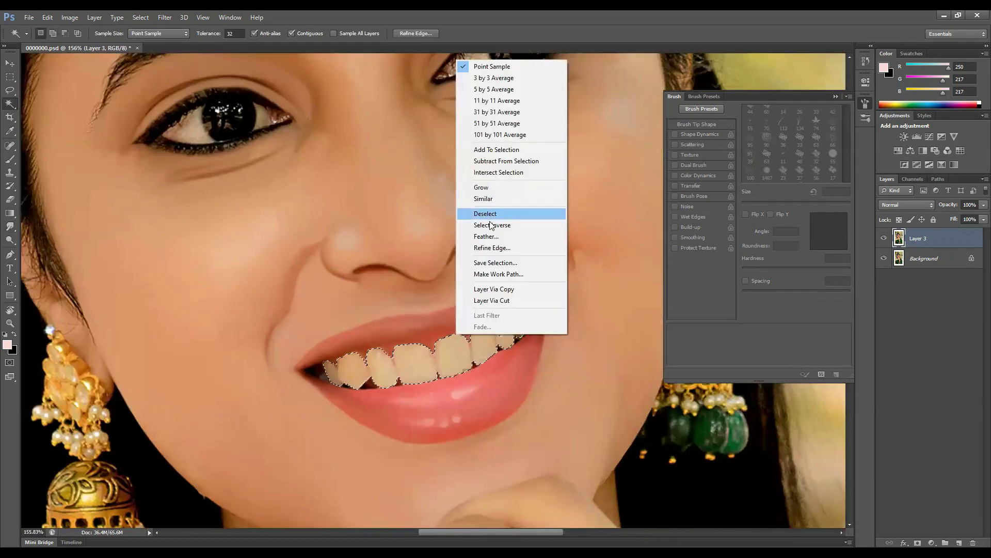
{"action": "key", "text": "Escape"}
{"action": "key", "text": "ctrl+b"}
{"action": "key", "text": "Escape"}
{"action": "left_click", "coordinate": [648, 186]}
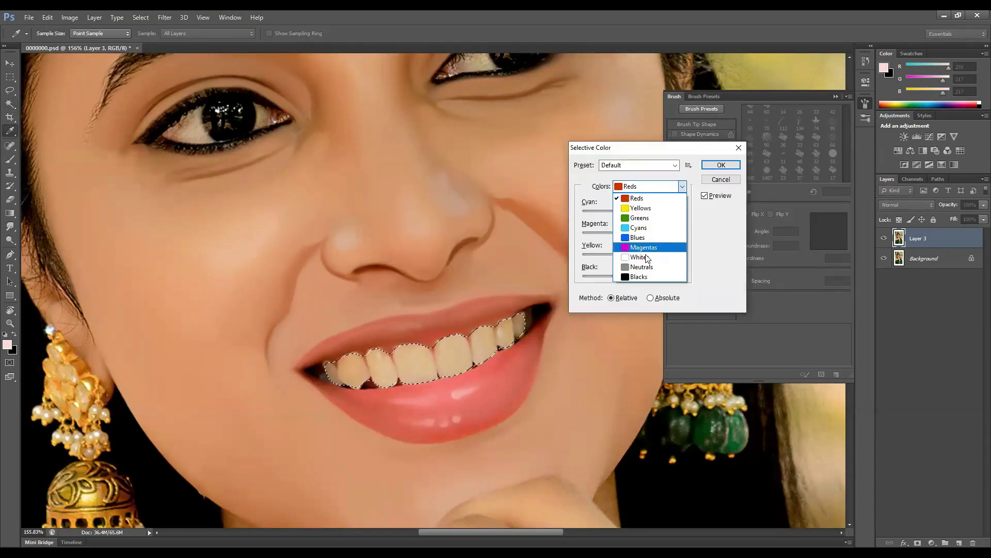
{"action": "left_click", "coordinate": [647, 257]}
{"action": "left_click_drag", "start_coordinate": [634, 254], "coordinate": [583, 254]}
{"action": "left_click_drag", "start_coordinate": [634, 233], "coordinate": [631, 232]}
{"action": "left_click_drag", "start_coordinate": [634, 211], "coordinate": [640, 210]}
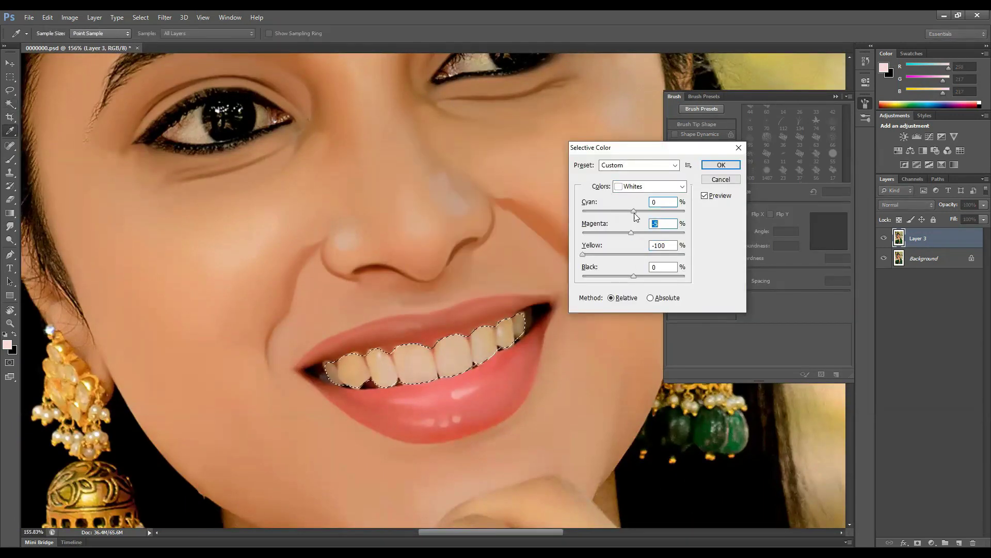
{"action": "left_click", "coordinate": [721, 166]}
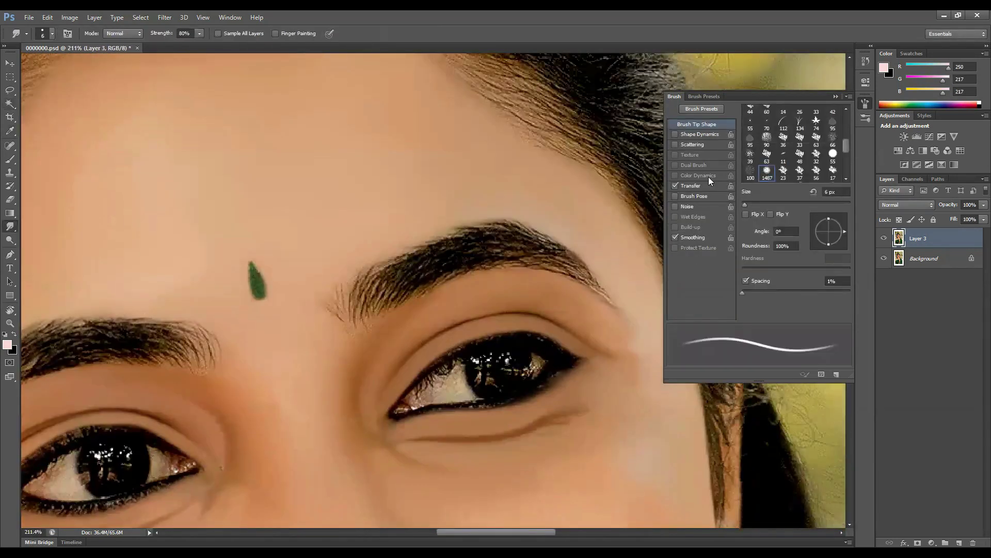
Step: Enable Shape Dynamics, smudge the image-right eyebrow's inner end into soft hair strokes, and blend away the stray hairs beside it
{"action": "left_click", "coordinate": [694, 134]}
{"action": "left_click", "coordinate": [696, 124]}
{"action": "scroll", "coordinate": [359, 282], "scroll_direction": "up", "scroll_amount": 2}
{"action": "left_click_drag", "start_coordinate": [387, 309], "coordinate": [321, 283]}
{"action": "left_click_drag", "start_coordinate": [337, 357], "coordinate": [302, 310]}
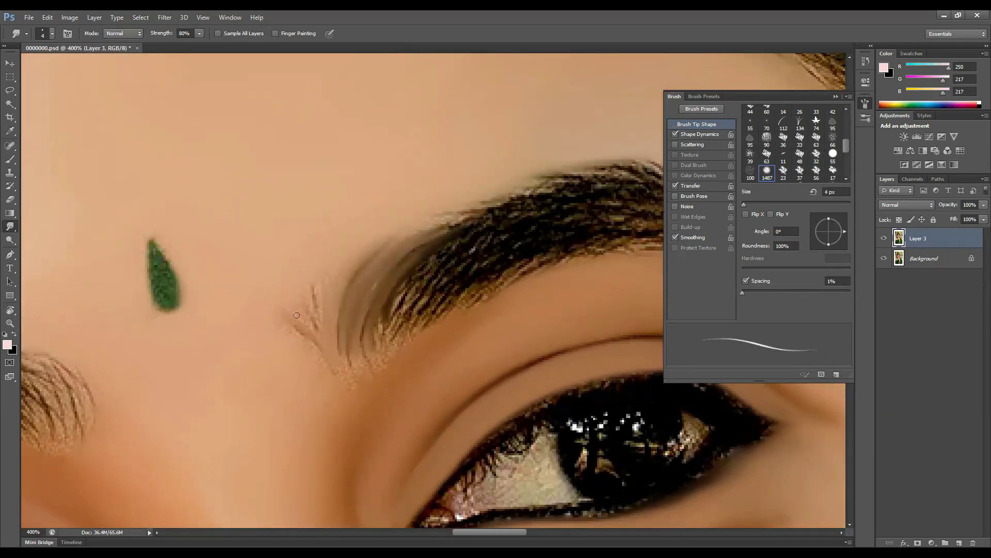
{"action": "mouse_move", "coordinate": [432, 265]}
{"action": "left_mouse_down"}
{"action": "mouse_move", "coordinate": [404, 333]}
{"action": "mouse_move", "coordinate": [425, 305]}
{"action": "mouse_move", "coordinate": [377, 353]}
{"action": "left_mouse_up"}
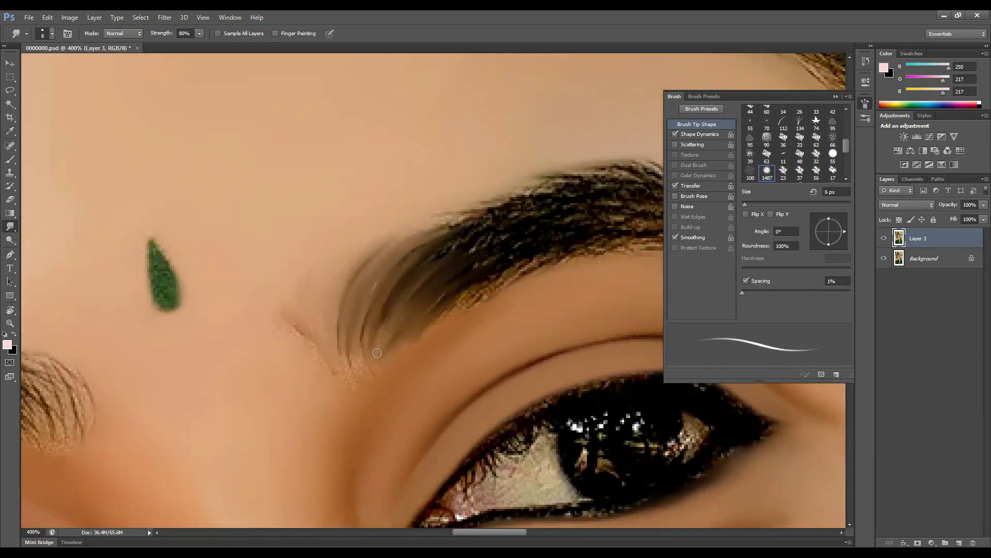
{"action": "key", "text": "bracketright"}
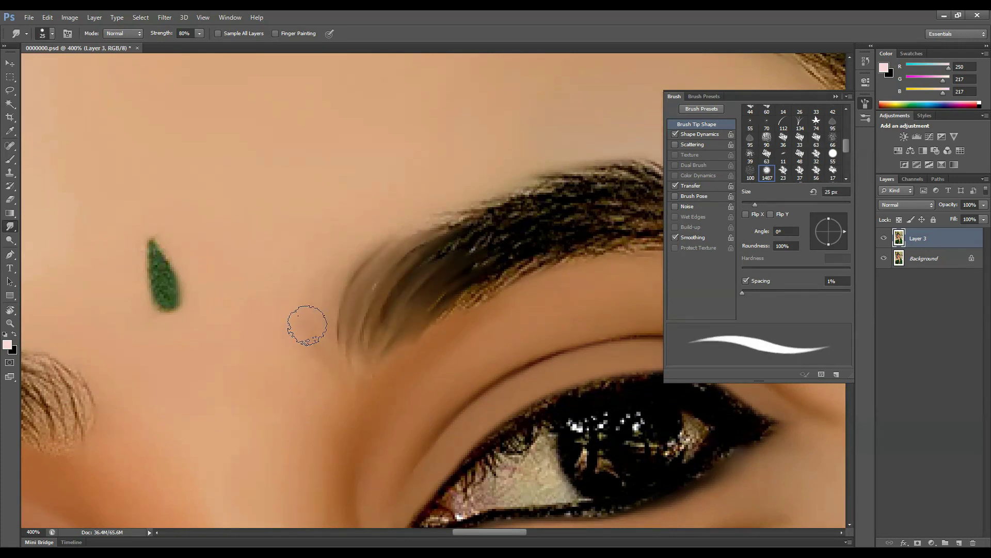
{"action": "mouse_move", "coordinate": [447, 321]}
{"action": "left_mouse_down"}
{"action": "mouse_move", "coordinate": [386, 352]}
{"action": "mouse_move", "coordinate": [412, 266]}
{"action": "mouse_move", "coordinate": [454, 310]}
{"action": "mouse_move", "coordinate": [449, 301]}
{"action": "mouse_move", "coordinate": [374, 320]}
{"action": "mouse_move", "coordinate": [392, 274]}
{"action": "mouse_move", "coordinate": [385, 290]}
{"action": "mouse_move", "coordinate": [348, 222]}
{"action": "left_mouse_up"}
Step: Smudge the rest of the image-right eyebrow into smooth strokes following its hair direction
{"action": "key", "text": "r"}
{"action": "key", "text": "bracketleft"}
{"action": "key", "text": "bracketleft"}
{"action": "key", "text": "r"}
{"action": "mouse_move", "coordinate": [336, 310]}
{"action": "left_mouse_down"}
{"action": "mouse_move", "coordinate": [392, 221]}
{"action": "mouse_move", "coordinate": [352, 229]}
{"action": "mouse_move", "coordinate": [352, 250]}
{"action": "mouse_move", "coordinate": [396, 264]}
{"action": "mouse_move", "coordinate": [458, 186]}
{"action": "mouse_move", "coordinate": [404, 273]}
{"action": "mouse_move", "coordinate": [397, 198]}
{"action": "mouse_move", "coordinate": [516, 138]}
{"action": "mouse_move", "coordinate": [465, 196]}
{"action": "mouse_move", "coordinate": [434, 203]}
{"action": "mouse_move", "coordinate": [490, 160]}
{"action": "left_mouse_up"}
{"action": "mouse_move", "coordinate": [446, 335]}
{"action": "left_mouse_down"}
{"action": "mouse_move", "coordinate": [428, 289]}
{"action": "mouse_move", "coordinate": [468, 241]}
{"action": "mouse_move", "coordinate": [323, 290]}
{"action": "left_mouse_up"}
{"action": "left_click_drag", "start_coordinate": [434, 289], "coordinate": [429, 357]}
{"action": "mouse_move", "coordinate": [465, 292]}
{"action": "left_mouse_down"}
{"action": "mouse_move", "coordinate": [442, 318]}
{"action": "mouse_move", "coordinate": [398, 325]}
{"action": "left_mouse_up"}
Step: Smudge the image-left eyebrow from its inner end to the tail into soft, tapered hair strokes at about 5 px
{"action": "key", "text": "r"}
{"action": "scroll", "coordinate": [426, 289], "scroll_direction": "up", "scroll_amount": 2}
{"action": "mouse_move", "coordinate": [465, 258]}
{"action": "left_mouse_down"}
{"action": "mouse_move", "coordinate": [384, 308]}
{"action": "mouse_move", "coordinate": [364, 355]}
{"action": "mouse_move", "coordinate": [413, 233]}
{"action": "left_mouse_up"}
{"action": "mouse_move", "coordinate": [455, 207]}
{"action": "left_mouse_down"}
{"action": "mouse_move", "coordinate": [408, 258]}
{"action": "mouse_move", "coordinate": [392, 310]}
{"action": "left_mouse_up"}
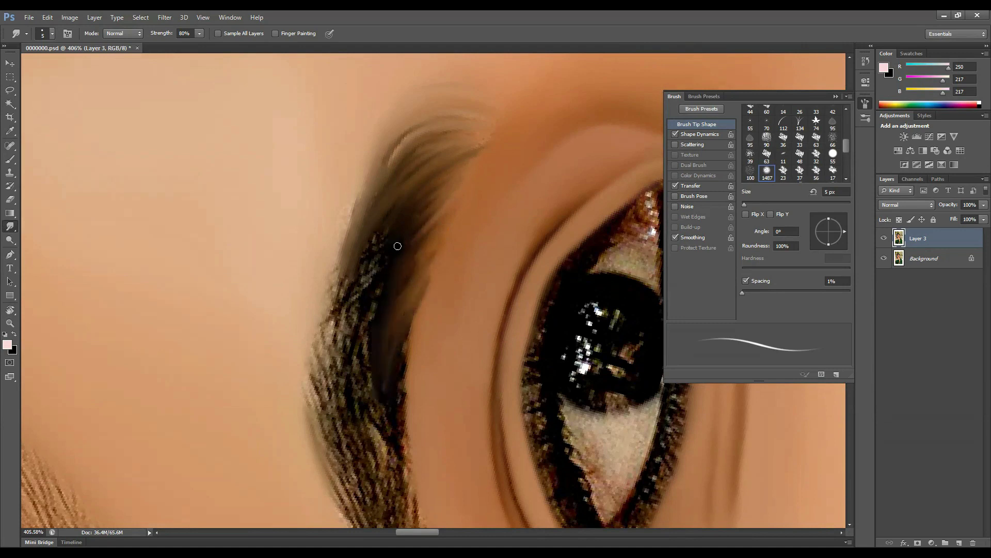
{"action": "left_click_drag", "start_coordinate": [398, 243], "coordinate": [382, 327]}
{"action": "left_click_drag", "start_coordinate": [401, 454], "coordinate": [434, 202]}
{"action": "left_click_drag", "start_coordinate": [423, 310], "coordinate": [414, 263]}
{"action": "left_click_drag", "start_coordinate": [335, 372], "coordinate": [330, 170]}
{"action": "mouse_move", "coordinate": [341, 398]}
{"action": "left_mouse_down"}
{"action": "mouse_move", "coordinate": [330, 327]}
{"action": "mouse_move", "coordinate": [439, 498]}
{"action": "left_mouse_up"}
{"action": "left_click_drag", "start_coordinate": [408, 424], "coordinate": [488, 516]}
{"action": "left_click_drag", "start_coordinate": [434, 491], "coordinate": [398, 330]}
{"action": "mouse_move", "coordinate": [341, 253]}
{"action": "left_mouse_down"}
{"action": "mouse_move", "coordinate": [385, 382]}
{"action": "mouse_move", "coordinate": [341, 274]}
{"action": "left_mouse_up"}
{"action": "scroll", "coordinate": [377, 336], "scroll_direction": "down", "scroll_amount": 3}
{"action": "left_click_drag", "start_coordinate": [376, 336], "coordinate": [439, 434]}
{"action": "left_click_drag", "start_coordinate": [362, 362], "coordinate": [433, 431]}
Step: Save the document and smudge the image-right eye's lower eyeliner into a clean dark band with a 6 px brush
{"action": "key", "text": "ctrl+minus"}
{"action": "key", "text": "ctrl+minus"}
{"action": "key", "text": "ctrl+minus"}
{"action": "key", "text": "r"}
{"action": "left_click_drag", "start_coordinate": [431, 254], "coordinate": [394, 215]}
{"action": "key", "text": "ctrl+plus"}
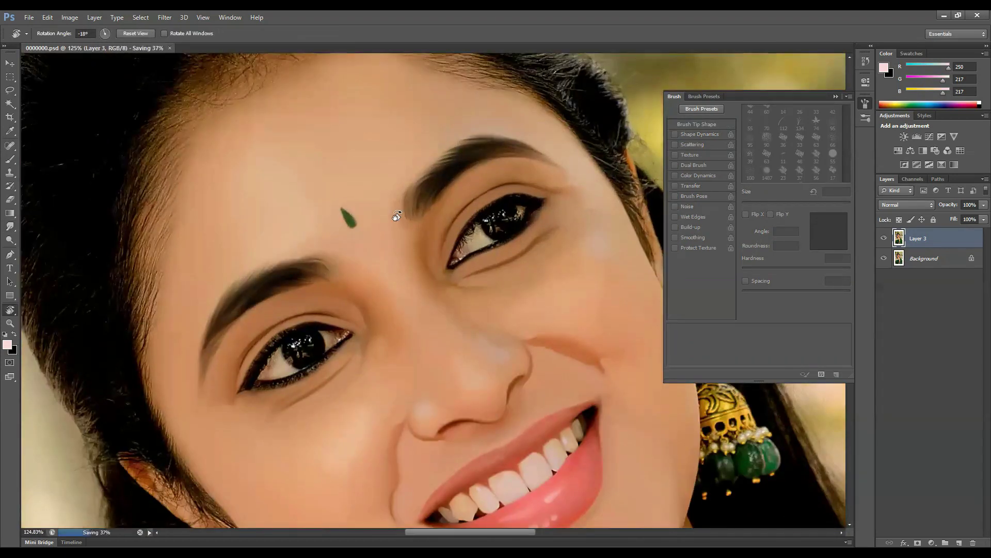
{"action": "scroll", "coordinate": [455, 263], "scroll_direction": "up", "scroll_amount": 5}
{"action": "left_click_drag", "start_coordinate": [455, 262], "coordinate": [439, 289]}
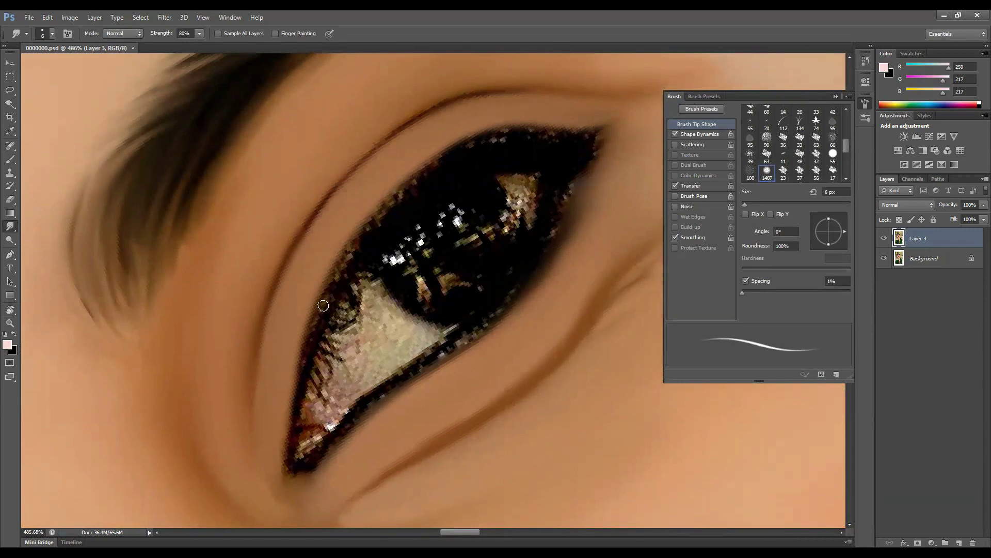
{"action": "mouse_move", "coordinate": [319, 467]}
{"action": "left_mouse_down"}
{"action": "mouse_move", "coordinate": [305, 452]}
{"action": "mouse_move", "coordinate": [347, 409]}
{"action": "mouse_move", "coordinate": [444, 352]}
{"action": "mouse_move", "coordinate": [513, 291]}
{"action": "left_mouse_up"}
{"action": "left_click_drag", "start_coordinate": [451, 347], "coordinate": [364, 425]}
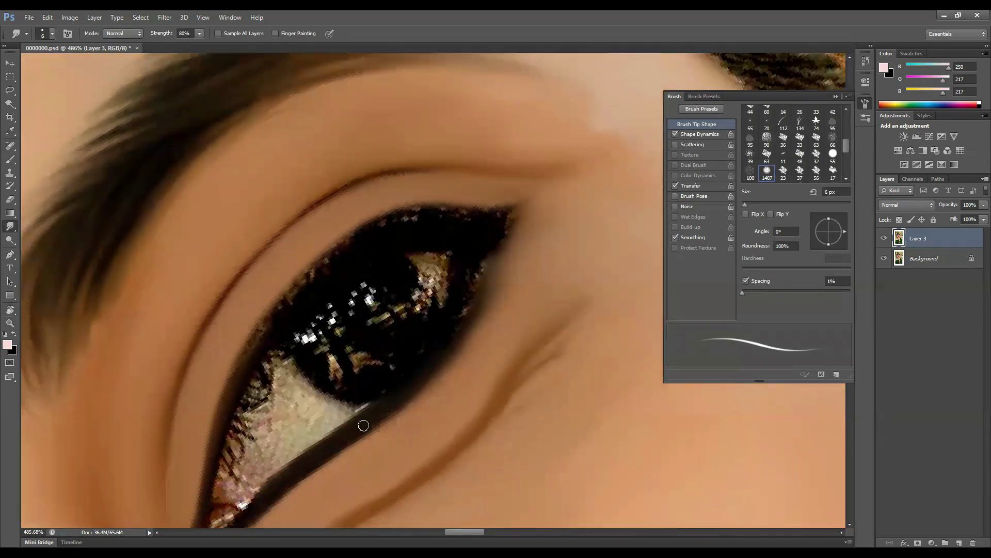
Step: Smudge the image-right eye's outer corner and upper eyeliner into a smooth black outline with an 8 px brush
{"action": "key", "text": "bracketright"}
{"action": "key", "text": "bracketright"}
{"action": "key", "text": "bracketright"}
{"action": "key", "text": "bracketright"}
{"action": "key", "text": "bracketleft"}
{"action": "key", "text": "bracketleft"}
{"action": "mouse_move", "coordinate": [414, 386]}
{"action": "left_mouse_down"}
{"action": "mouse_move", "coordinate": [480, 274]}
{"action": "mouse_move", "coordinate": [284, 310]}
{"action": "mouse_move", "coordinate": [287, 270]}
{"action": "left_mouse_up"}
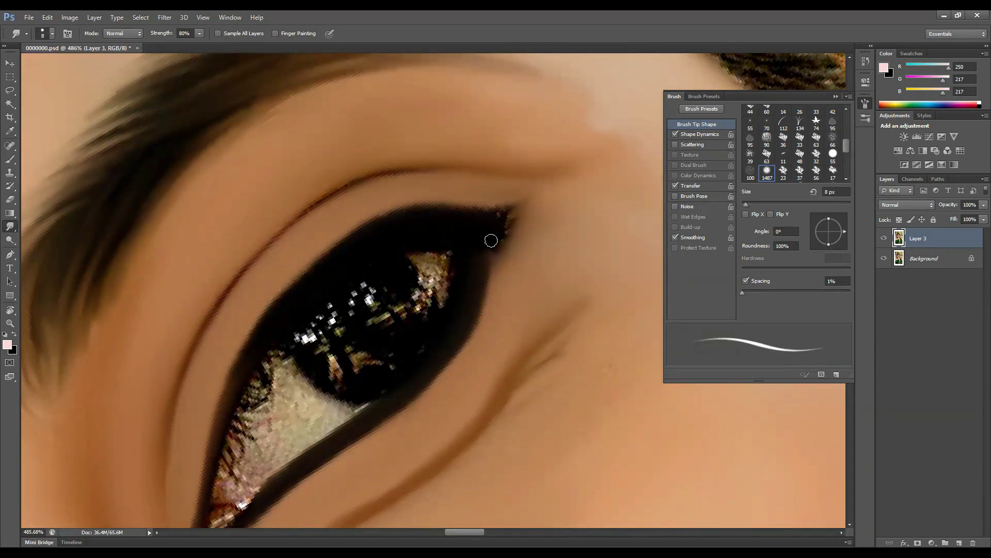
{"action": "mouse_move", "coordinate": [482, 221]}
{"action": "left_mouse_down"}
{"action": "mouse_move", "coordinate": [254, 339]}
{"action": "mouse_move", "coordinate": [217, 429]}
{"action": "left_mouse_up"}
Step: Smudge the image-left eye's upper eyeliner and outer corner into a smooth black line
{"action": "scroll", "coordinate": [460, 239], "scroll_direction": "down", "scroll_amount": 5}
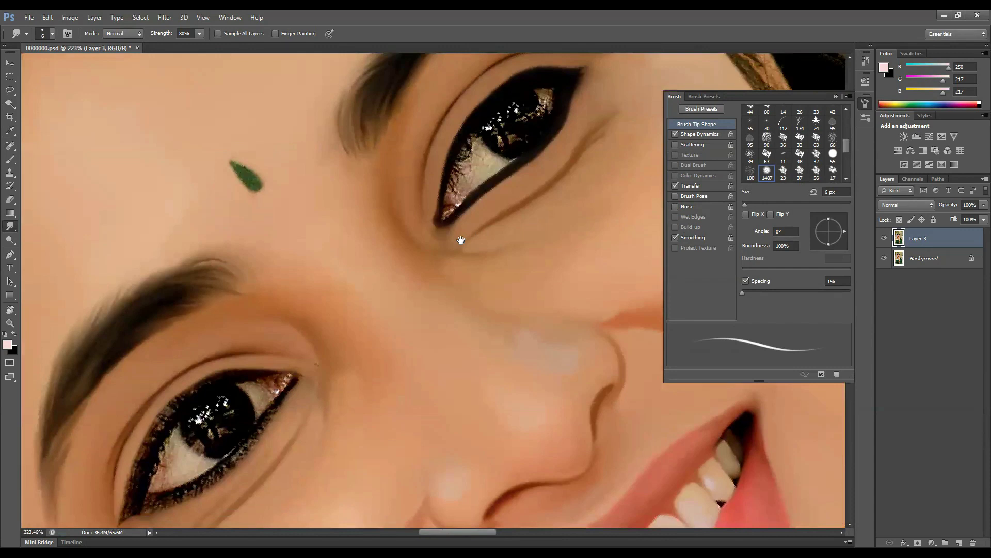
{"action": "scroll", "coordinate": [255, 325], "scroll_direction": "up", "scroll_amount": 5}
{"action": "key", "text": "bracketright"}
{"action": "key", "text": "bracketright"}
{"action": "mouse_move", "coordinate": [256, 325]}
{"action": "left_mouse_down"}
{"action": "mouse_move", "coordinate": [322, 209]}
{"action": "mouse_move", "coordinate": [271, 255]}
{"action": "mouse_move", "coordinate": [521, 134]}
{"action": "left_mouse_up"}
{"action": "mouse_move", "coordinate": [206, 434]}
{"action": "left_mouse_down"}
{"action": "mouse_move", "coordinate": [218, 409]}
{"action": "mouse_move", "coordinate": [290, 413]}
{"action": "mouse_move", "coordinate": [351, 373]}
{"action": "left_mouse_up"}
Step: Smudge the image-left eye's lower eyeliner and inner corner into a clean dark outline
{"action": "key", "text": "bracketright"}
{"action": "mouse_move", "coordinate": [281, 438]}
{"action": "left_mouse_down"}
{"action": "mouse_move", "coordinate": [376, 366]}
{"action": "mouse_move", "coordinate": [311, 385]}
{"action": "mouse_move", "coordinate": [434, 316]}
{"action": "mouse_move", "coordinate": [436, 327]}
{"action": "mouse_move", "coordinate": [479, 255]}
{"action": "left_mouse_up"}
{"action": "key", "text": "bracketright"}
{"action": "key", "text": "bracketright"}
{"action": "key", "text": "bracketright"}
{"action": "mouse_move", "coordinate": [562, 157]}
{"action": "left_mouse_down"}
{"action": "mouse_move", "coordinate": [482, 221]}
{"action": "mouse_move", "coordinate": [455, 289]}
{"action": "mouse_move", "coordinate": [474, 298]}
{"action": "mouse_move", "coordinate": [429, 336]}
{"action": "left_mouse_up"}
{"action": "left_click_drag", "start_coordinate": [566, 125], "coordinate": [522, 142]}
{"action": "key", "text": "bracketleft"}
{"action": "key", "text": "bracketleft"}
{"action": "key", "text": "bracketleft"}
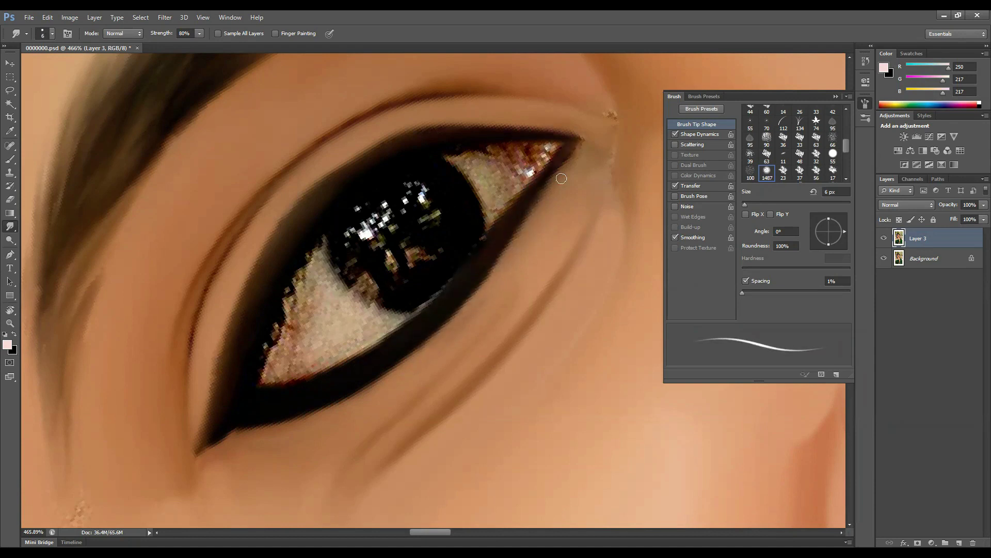
Step: Refine the outer and upper edge of the image-left eye's liner with a 9 px smudge brush
{"action": "scroll", "coordinate": [213, 343], "scroll_direction": "down", "scroll_amount": 10}
{"action": "scroll", "coordinate": [324, 424], "scroll_direction": "up", "scroll_amount": 9}
{"action": "key", "text": "bracketright"}
{"action": "key", "text": "bracketright"}
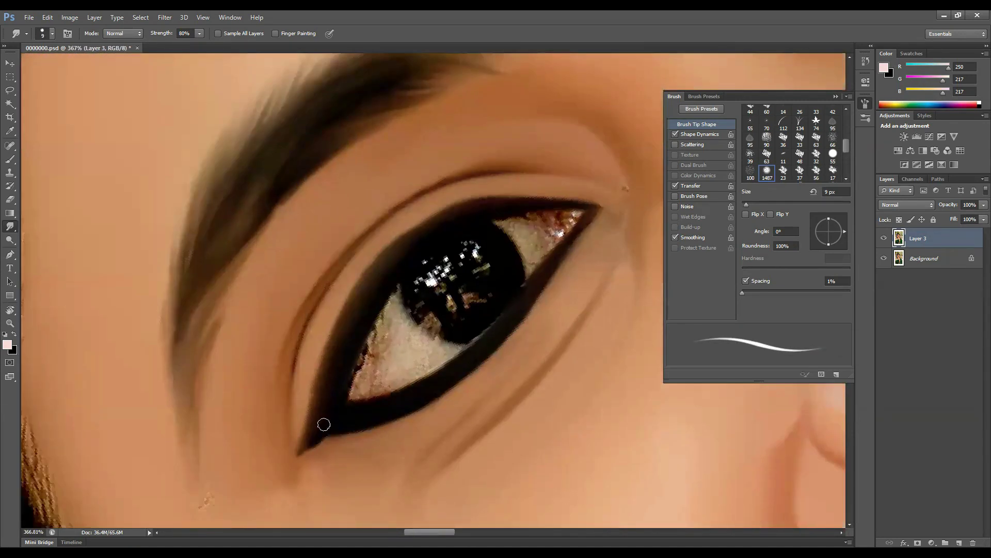
{"action": "left_click_drag", "start_coordinate": [348, 312], "coordinate": [489, 203]}
{"action": "scroll", "coordinate": [186, 427], "scroll_direction": "up", "scroll_amount": 3}
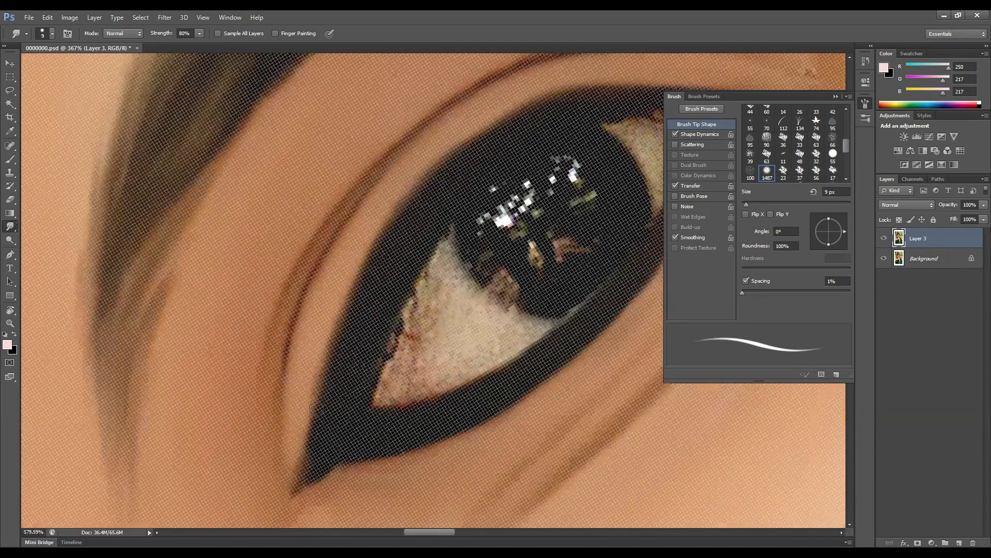
{"action": "scroll", "coordinate": [186, 427], "scroll_direction": "down", "scroll_amount": 2}
{"action": "scroll", "coordinate": [327, 398], "scroll_direction": "down", "scroll_amount": 2}
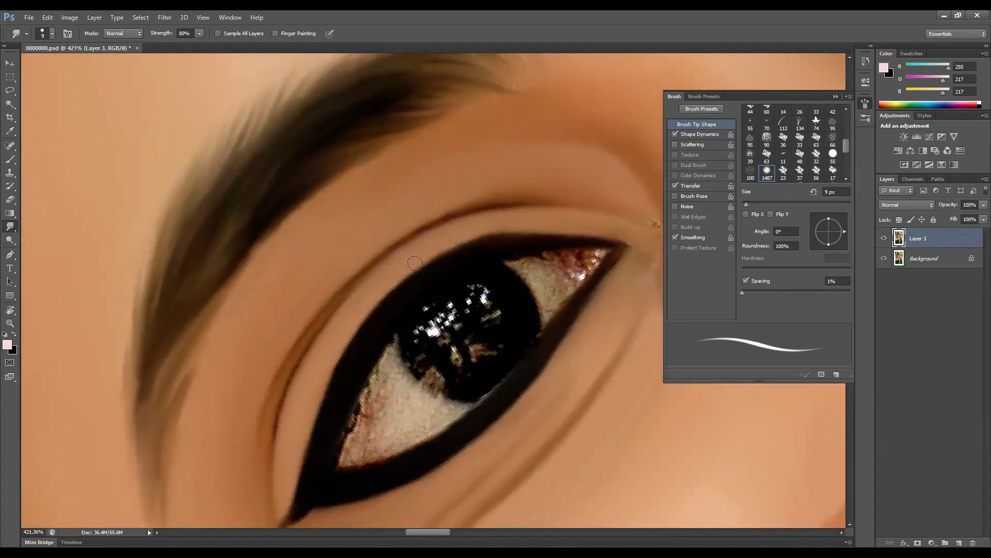
Step: Disable Shape Dynamics and smudge the image-left eye's outer white smooth, reducing the brush to 6 px for its edges
{"action": "scroll", "coordinate": [361, 337], "scroll_direction": "down", "scroll_amount": 4}
{"action": "scroll", "coordinate": [360, 337], "scroll_direction": "up", "scroll_amount": 6}
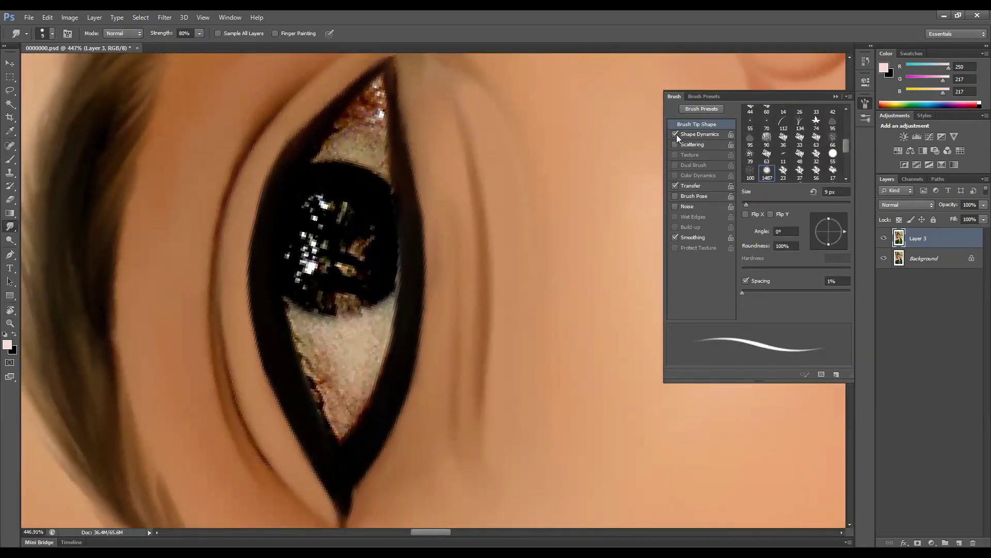
{"action": "left_click", "coordinate": [676, 134]}
{"action": "mouse_move", "coordinate": [330, 325]}
{"action": "left_mouse_down"}
{"action": "mouse_move", "coordinate": [299, 357]}
{"action": "mouse_move", "coordinate": [333, 421]}
{"action": "left_mouse_up"}
{"action": "key", "text": "bracketright"}
{"action": "mouse_move", "coordinate": [313, 346]}
{"action": "left_mouse_down"}
{"action": "mouse_move", "coordinate": [327, 384]}
{"action": "mouse_move", "coordinate": [338, 354]}
{"action": "left_mouse_up"}
{"action": "key", "text": "bracketleft"}
{"action": "key", "text": "bracketleft"}
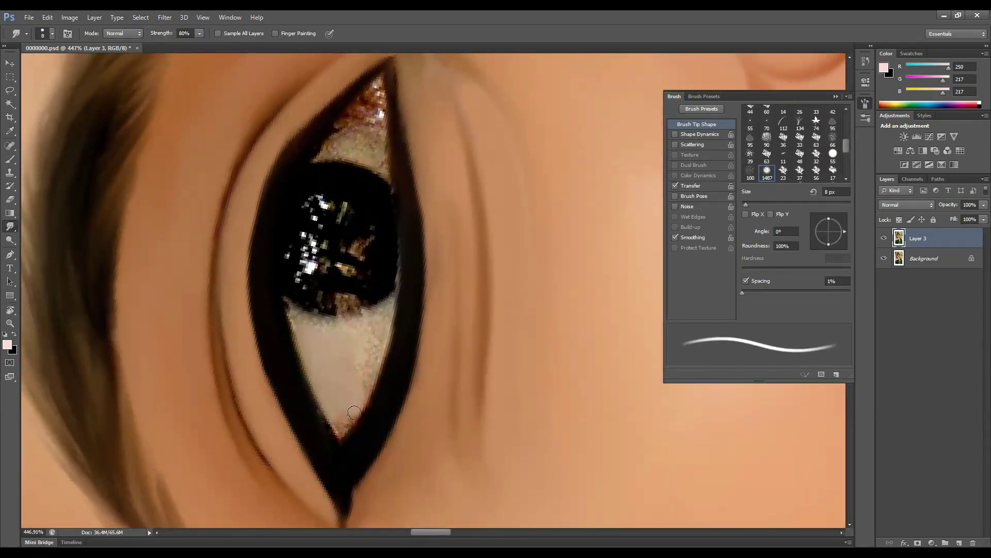
{"action": "key", "text": "bracketleft"}
{"action": "key", "text": "bracketleft"}
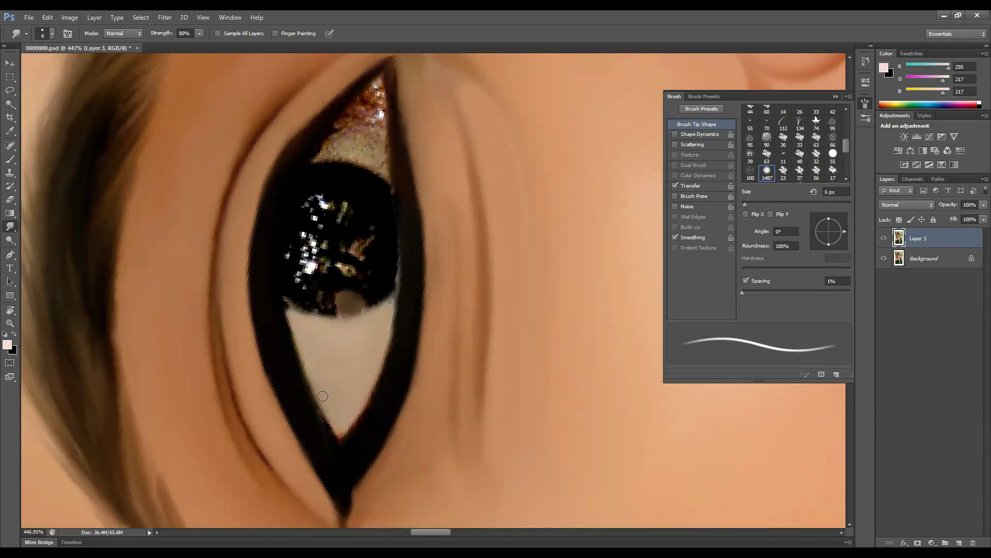
Step: Smudge the image-left eye's inner white, tear corner and the rim of the iris smooth
{"action": "key", "text": "bracketright"}
{"action": "scroll", "coordinate": [323, 396], "scroll_direction": "down", "scroll_amount": 2}
{"action": "scroll", "coordinate": [356, 310], "scroll_direction": "up", "scroll_amount": 2}
{"action": "key", "text": "bracketleft"}
{"action": "mouse_move", "coordinate": [352, 288]}
{"action": "left_mouse_down"}
{"action": "mouse_move", "coordinate": [300, 277]}
{"action": "mouse_move", "coordinate": [336, 253]}
{"action": "mouse_move", "coordinate": [317, 277]}
{"action": "mouse_move", "coordinate": [352, 235]}
{"action": "mouse_move", "coordinate": [325, 278]}
{"action": "left_mouse_up"}
{"action": "key", "text": "bracketright"}
{"action": "key", "text": "bracketright"}
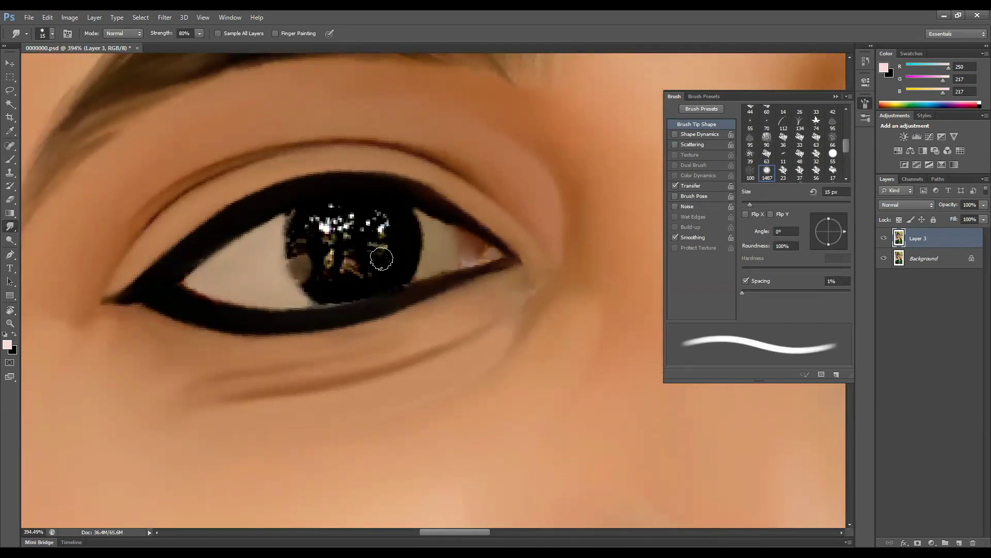
Step: Outline the iris with a circular selection and finger-paint the inner eye white pale blue, RGB 206, 209, 252, at 9 to 10 px
{"action": "left_click", "coordinate": [10, 90]}
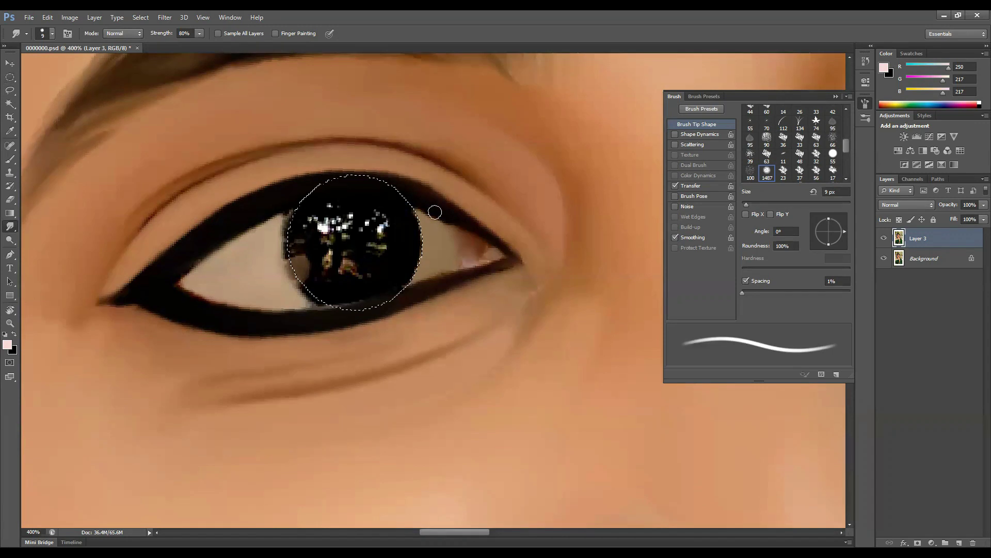
{"action": "left_click", "coordinate": [7, 345]}
{"action": "left_click", "coordinate": [713, 329]}
{"action": "left_click", "coordinate": [812, 277]}
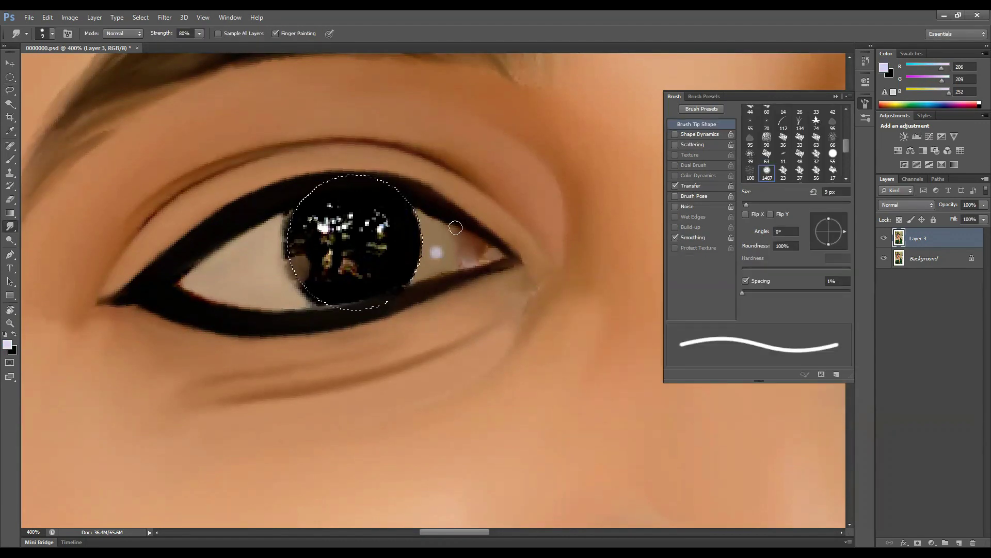
{"action": "key", "text": "bracketright"}
{"action": "mouse_move", "coordinate": [440, 253]}
{"action": "left_mouse_down"}
{"action": "mouse_move", "coordinate": [449, 244]}
{"action": "mouse_move", "coordinate": [431, 233]}
{"action": "left_mouse_up"}
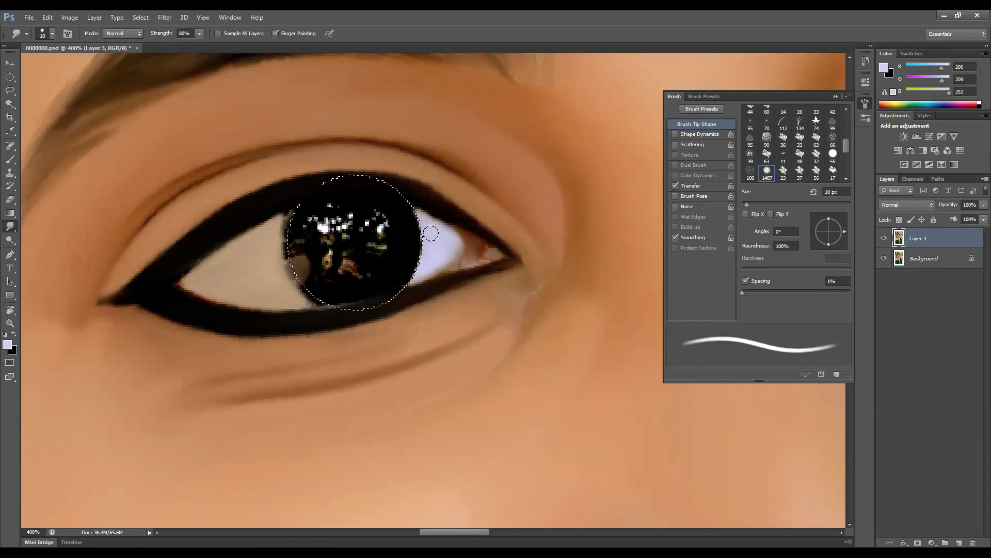
Step: With finger painting off, smudge the image-left iris edge black and its pixelated reflections into two soft grey highlights
{"action": "mouse_move", "coordinate": [383, 257]}
{"action": "left_mouse_down"}
{"action": "mouse_move", "coordinate": [424, 327]}
{"action": "mouse_move", "coordinate": [432, 151]}
{"action": "left_mouse_up"}
{"action": "key", "text": "r"}
{"action": "left_click_drag", "start_coordinate": [276, 237], "coordinate": [299, 270]}
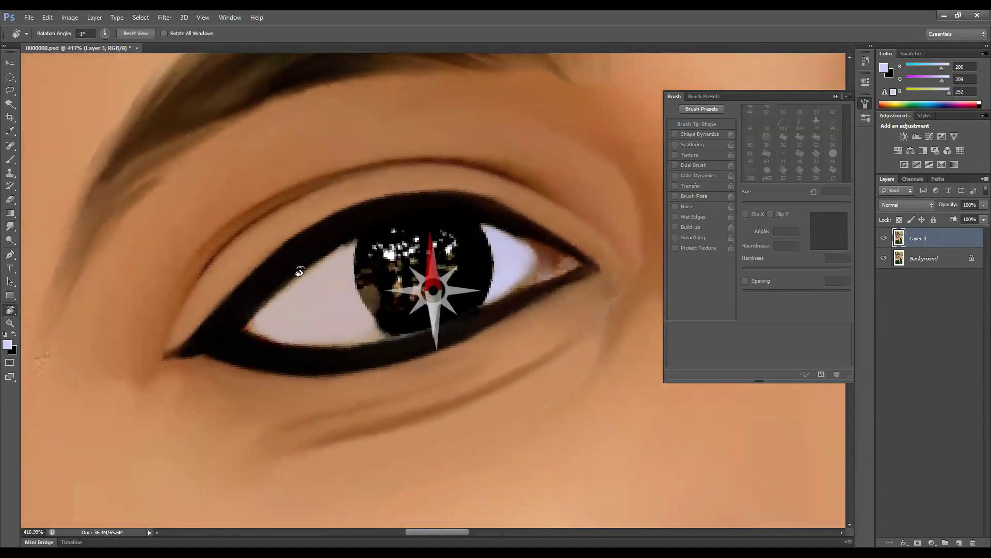
{"action": "scroll", "coordinate": [369, 293], "scroll_direction": "up", "scroll_amount": 3}
{"action": "scroll", "coordinate": [370, 293], "scroll_direction": "down", "scroll_amount": 1}
{"action": "key", "text": "bracketleft"}
{"action": "key", "text": "bracketleft"}
{"action": "key", "text": "bracketleft"}
{"action": "key", "text": "bracketleft"}
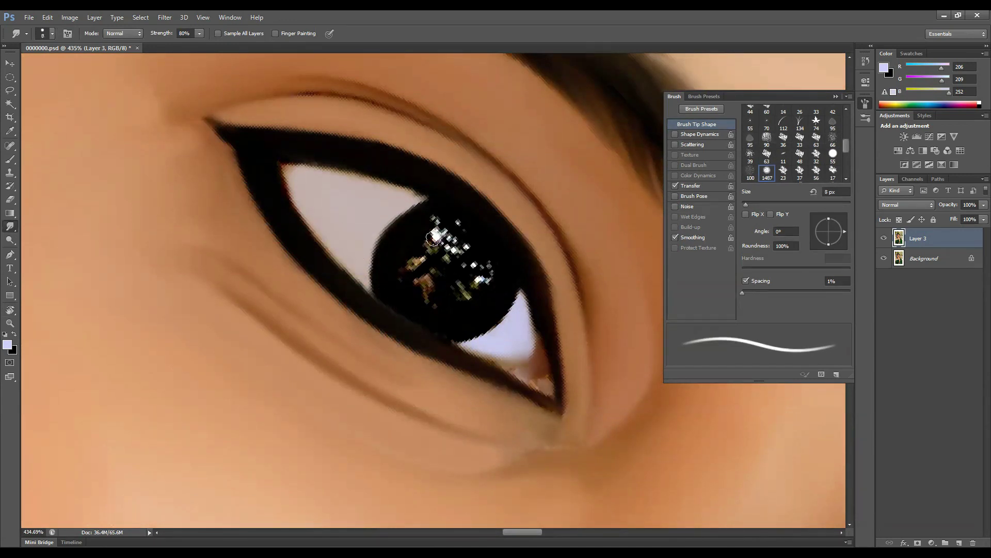
{"action": "key", "text": "bracketright"}
{"action": "mouse_move", "coordinate": [455, 264]}
{"action": "left_mouse_down"}
{"action": "mouse_move", "coordinate": [410, 257]}
{"action": "mouse_move", "coordinate": [403, 281]}
{"action": "mouse_move", "coordinate": [449, 256]}
{"action": "mouse_move", "coordinate": [439, 225]}
{"action": "left_mouse_up"}
Step: Set the foreground colour to orange #e45110 and place a row of small 6 px dots along the lower iris
{"action": "key", "text": "r"}
{"action": "scroll", "coordinate": [464, 266], "scroll_direction": "down", "scroll_amount": 5}
{"action": "left_click_drag", "start_coordinate": [463, 265], "coordinate": [192, 258]}
{"action": "scroll", "coordinate": [191, 259], "scroll_direction": "up", "scroll_amount": 5}
{"action": "left_click", "coordinate": [7, 345]}
{"action": "left_click", "coordinate": [712, 408]}
{"action": "left_click", "coordinate": [694, 285]}
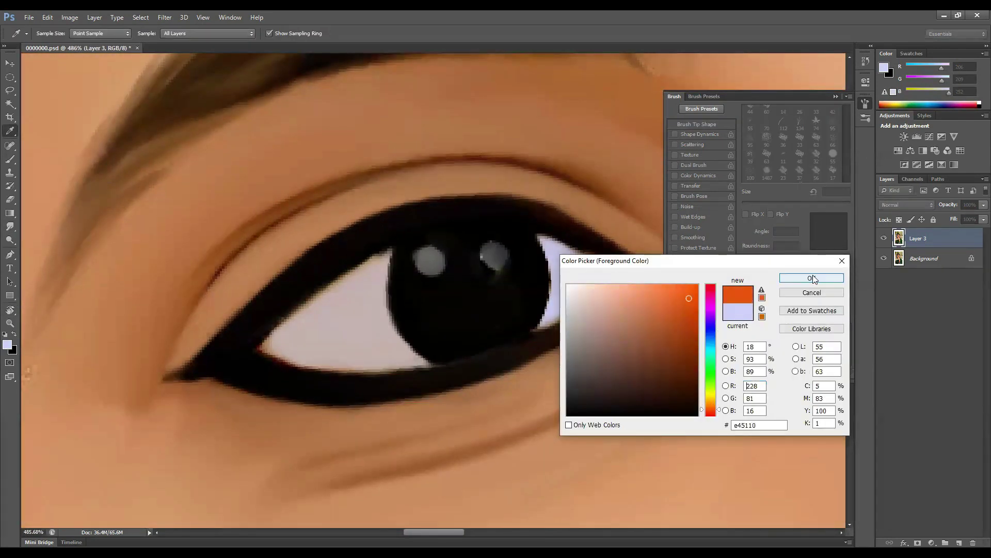
{"action": "left_click", "coordinate": [812, 279]}
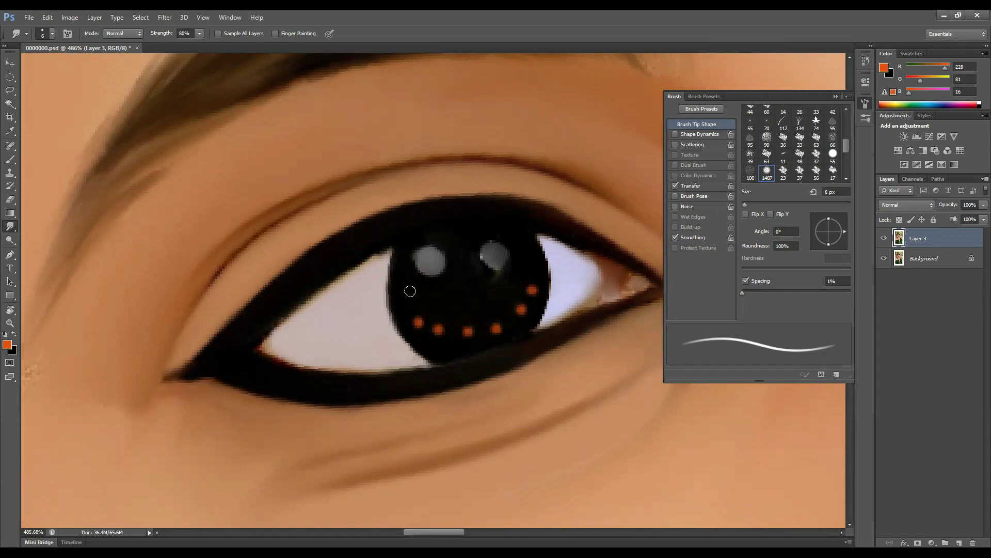
Step: Smudge the orange dots into soft rays within the iris, finishing with a 4 px brush at 100% strength
{"action": "scroll", "coordinate": [465, 309], "scroll_direction": "down", "scroll_amount": 2}
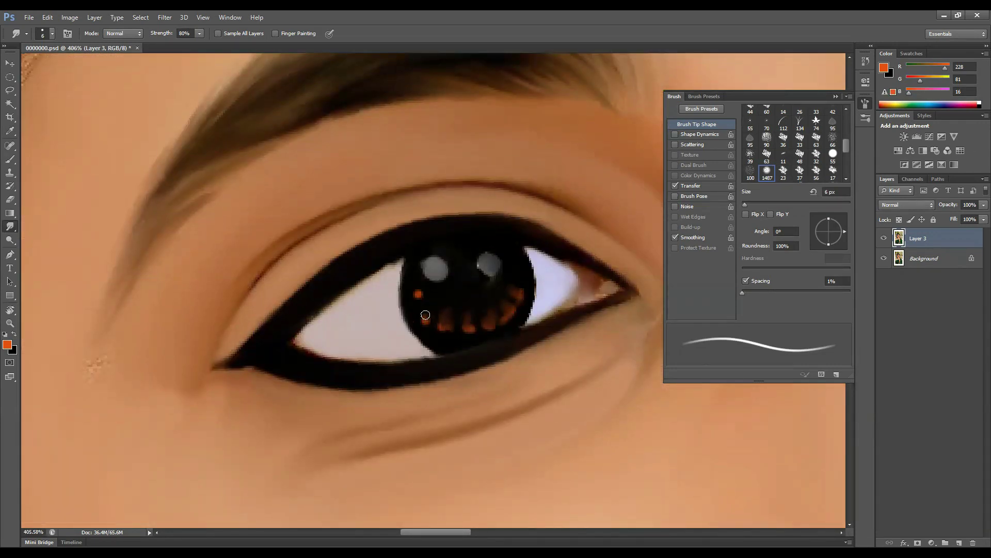
{"action": "key", "text": "bracketleft"}
{"action": "mouse_move", "coordinate": [426, 314]}
{"action": "left_mouse_down"}
{"action": "mouse_move", "coordinate": [450, 326]}
{"action": "mouse_move", "coordinate": [521, 298]}
{"action": "left_mouse_up"}
{"action": "scroll", "coordinate": [424, 315], "scroll_direction": "down", "scroll_amount": 4}
{"action": "scroll", "coordinate": [408, 315], "scroll_direction": "up", "scroll_amount": 3}
{"action": "key", "text": "0"}
{"action": "key", "text": "bracketleft"}
{"action": "left_click_drag", "start_coordinate": [407, 315], "coordinate": [422, 332]}
{"action": "scroll", "coordinate": [478, 315], "scroll_direction": "down", "scroll_amount": 4}
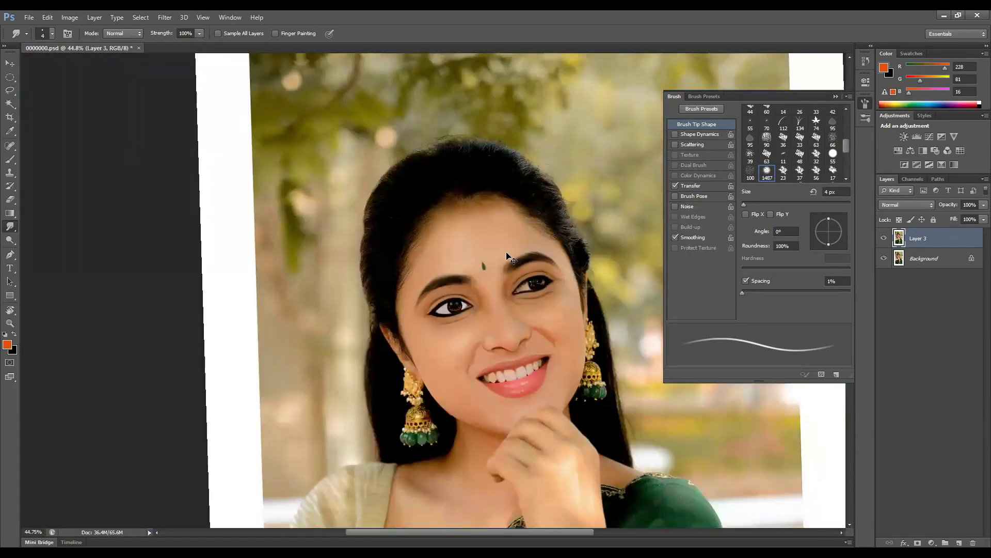
Step: Set the foreground colour to pale lavender #dcdcf7 and finger-paint the two highlights in the image-left iris at up to 15 px
{"action": "scroll", "coordinate": [419, 356], "scroll_direction": "up", "scroll_amount": 5}
{"action": "left_click", "coordinate": [7, 345]}
{"action": "left_click", "coordinate": [709, 336]}
{"action": "left_click", "coordinate": [583, 285]}
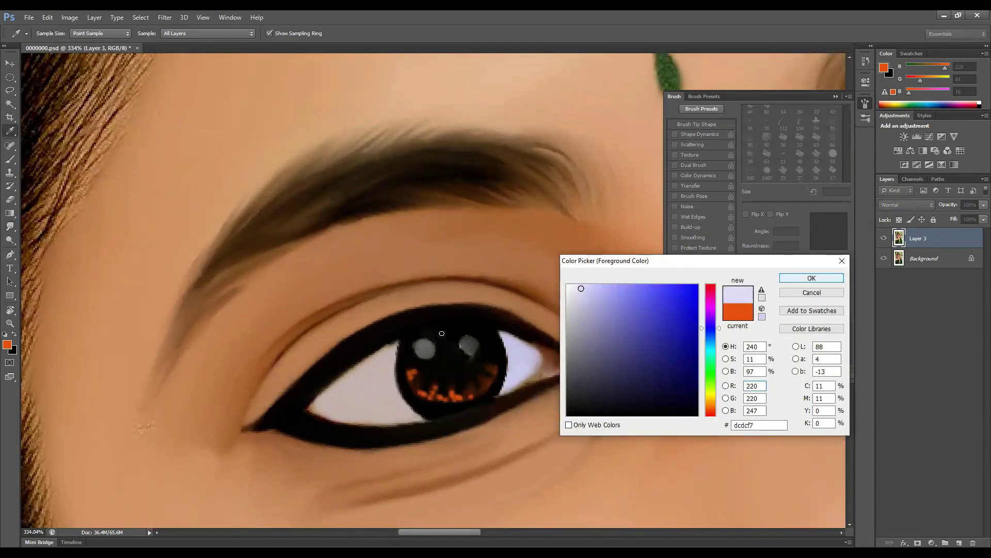
{"action": "left_click", "coordinate": [813, 277]}
{"action": "key", "text": "bracketright"}
{"action": "key", "text": "bracketright"}
{"action": "key", "text": "bracketright"}
{"action": "key", "text": "bracketright"}
{"action": "key", "text": "bracketright"}
{"action": "key", "text": "bracketright"}
{"action": "key", "text": "bracketright"}
{"action": "scroll", "coordinate": [465, 346], "scroll_direction": "down", "scroll_amount": 5}
{"action": "scroll", "coordinate": [475, 345], "scroll_direction": "up", "scroll_amount": 5}
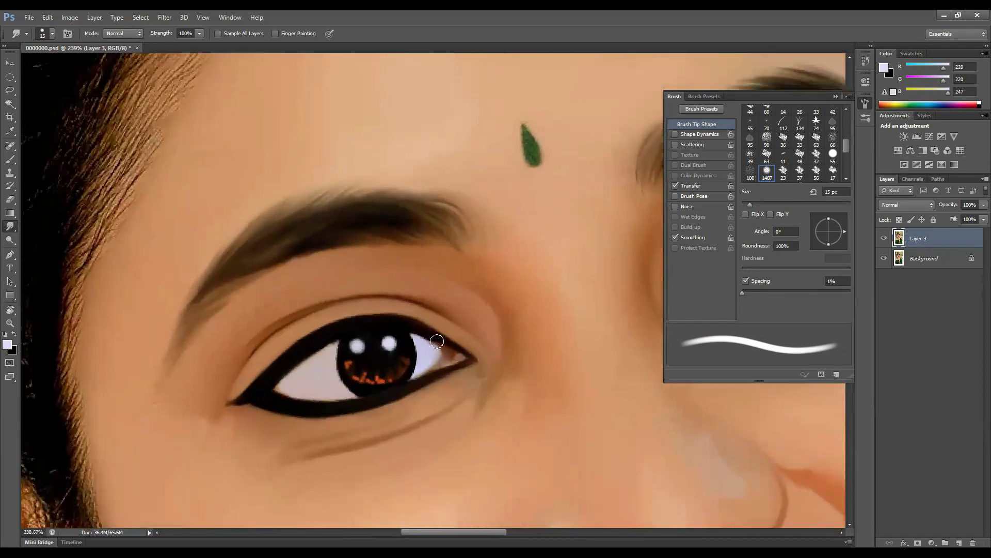
Step: Soften the two highlights in the image-left iris by smudging at 50% strength with a 10 to 15 px brush
{"action": "key", "text": "bracketleft"}
{"action": "scroll", "coordinate": [362, 343], "scroll_direction": "down", "scroll_amount": 5}
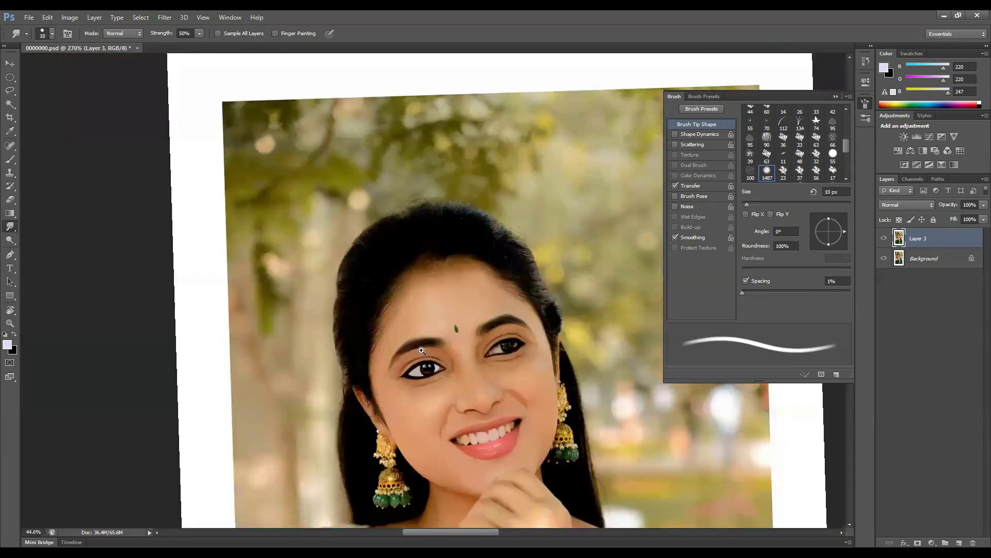
{"action": "scroll", "coordinate": [434, 384], "scroll_direction": "up", "scroll_amount": 5}
{"action": "key", "text": "bracketright"}
{"action": "scroll", "coordinate": [439, 389], "scroll_direction": "down", "scroll_amount": 5}
{"action": "scroll", "coordinate": [427, 349], "scroll_direction": "up", "scroll_amount": 6}
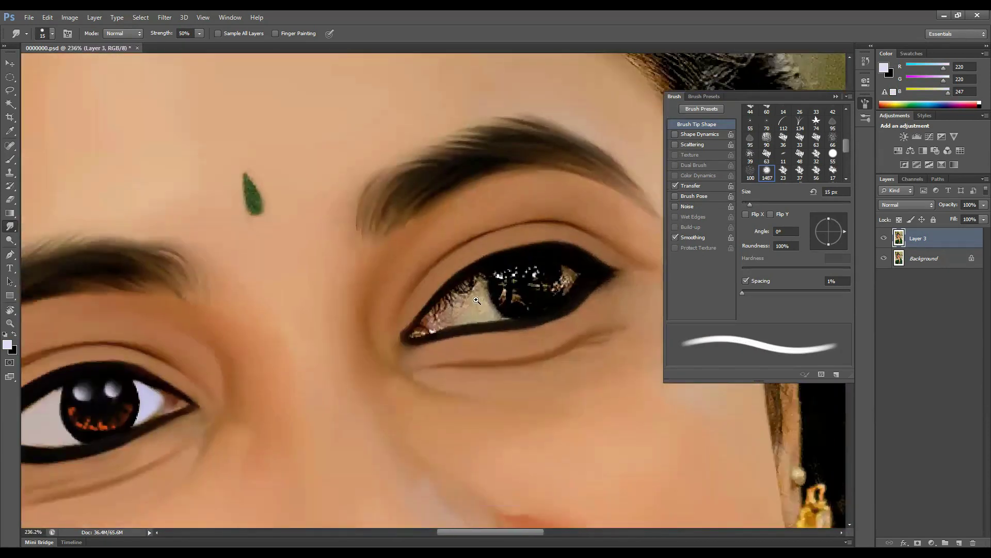
Step: Smudge the inner white of the image-right eye into a smooth even tone at 50% strength with a small brush around 8 px
{"action": "key", "text": "bracketleft"}
{"action": "mouse_move", "coordinate": [441, 340]}
{"action": "left_mouse_down"}
{"action": "mouse_move", "coordinate": [427, 323]}
{"action": "mouse_move", "coordinate": [430, 302]}
{"action": "left_mouse_up"}
{"action": "mouse_move", "coordinate": [389, 335]}
{"action": "left_mouse_down"}
{"action": "mouse_move", "coordinate": [364, 361]}
{"action": "mouse_move", "coordinate": [384, 354]}
{"action": "mouse_move", "coordinate": [350, 347]}
{"action": "mouse_move", "coordinate": [377, 359]}
{"action": "mouse_move", "coordinate": [365, 375]}
{"action": "left_mouse_up"}
{"action": "key", "text": "bracketleft"}
{"action": "key", "text": "bracketleft"}
{"action": "key", "text": "bracketleft"}
{"action": "key", "text": "bracketleft"}
{"action": "key", "text": "bracketright"}
{"action": "key", "text": "bracketright"}
{"action": "key", "text": "bracketright"}
{"action": "key", "text": "bracketright"}
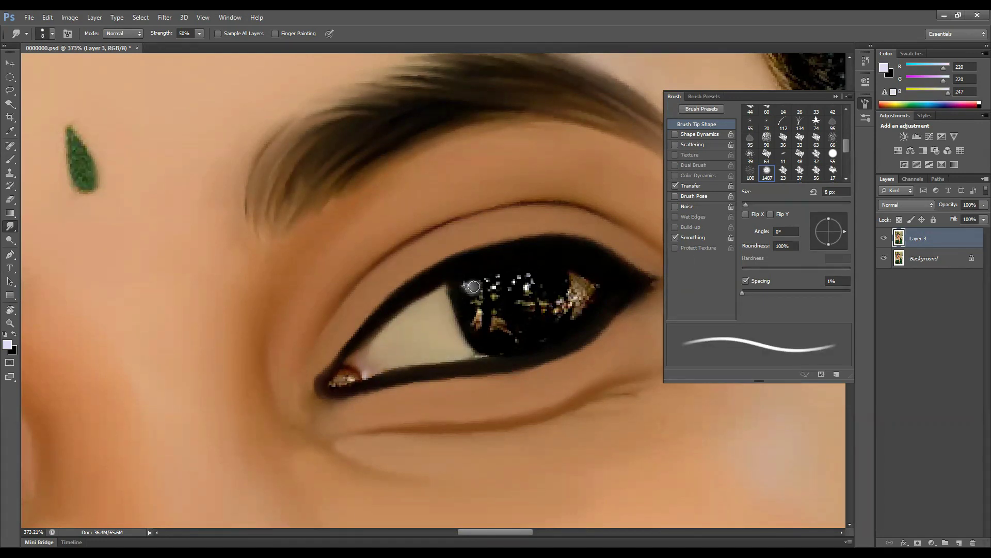
Step: Smudge the image-right iris reflections into black with two soft grey highlights and smooth the outer eye white, using 5 to 7 px at 80% strength
{"action": "mouse_move", "coordinate": [558, 283]}
{"action": "left_mouse_down"}
{"action": "mouse_move", "coordinate": [519, 339]}
{"action": "mouse_move", "coordinate": [519, 304]}
{"action": "mouse_move", "coordinate": [523, 324]}
{"action": "mouse_move", "coordinate": [494, 316]}
{"action": "mouse_move", "coordinate": [486, 276]}
{"action": "mouse_move", "coordinate": [509, 287]}
{"action": "left_mouse_up"}
{"action": "key", "text": "bracketright"}
{"action": "key", "text": "bracketleft"}
{"action": "key", "text": "bracketleft"}
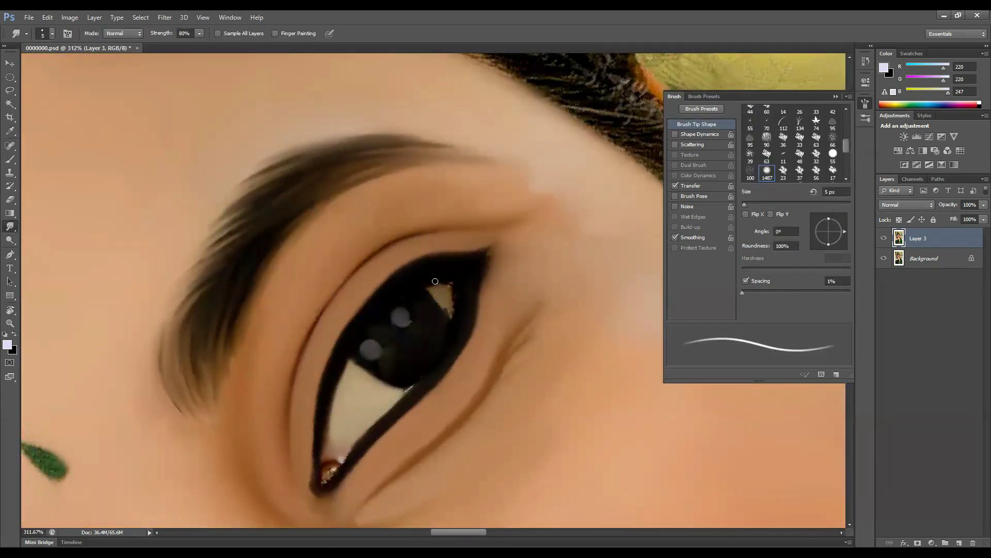
{"action": "key", "text": "bracketright"}
{"action": "key", "text": "bracketright"}
{"action": "scroll", "coordinate": [399, 312], "scroll_direction": "up", "scroll_amount": 1}
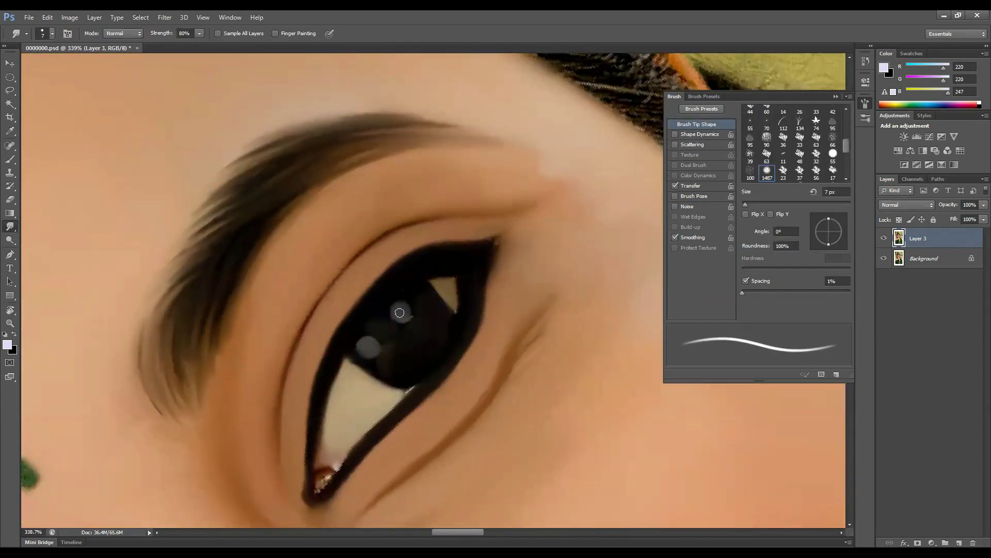
Step: Finger-paint the whites of the image-right eye with #dcdcf7, using 9 px on the inner side and 5 px at the outer corner
{"action": "key", "text": "bracketright"}
{"action": "key", "text": "bracketright"}
{"action": "mouse_move", "coordinate": [410, 332]}
{"action": "left_mouse_down"}
{"action": "mouse_move", "coordinate": [376, 308]}
{"action": "mouse_move", "coordinate": [406, 317]}
{"action": "mouse_move", "coordinate": [400, 302]}
{"action": "mouse_move", "coordinate": [394, 335]}
{"action": "mouse_move", "coordinate": [422, 341]}
{"action": "mouse_move", "coordinate": [403, 298]}
{"action": "mouse_move", "coordinate": [393, 302]}
{"action": "mouse_move", "coordinate": [381, 351]}
{"action": "mouse_move", "coordinate": [396, 354]}
{"action": "mouse_move", "coordinate": [393, 364]}
{"action": "mouse_move", "coordinate": [413, 313]}
{"action": "mouse_move", "coordinate": [427, 326]}
{"action": "mouse_move", "coordinate": [441, 301]}
{"action": "left_mouse_up"}
{"action": "key", "text": "bracketright"}
{"action": "key", "text": "bracketleft"}
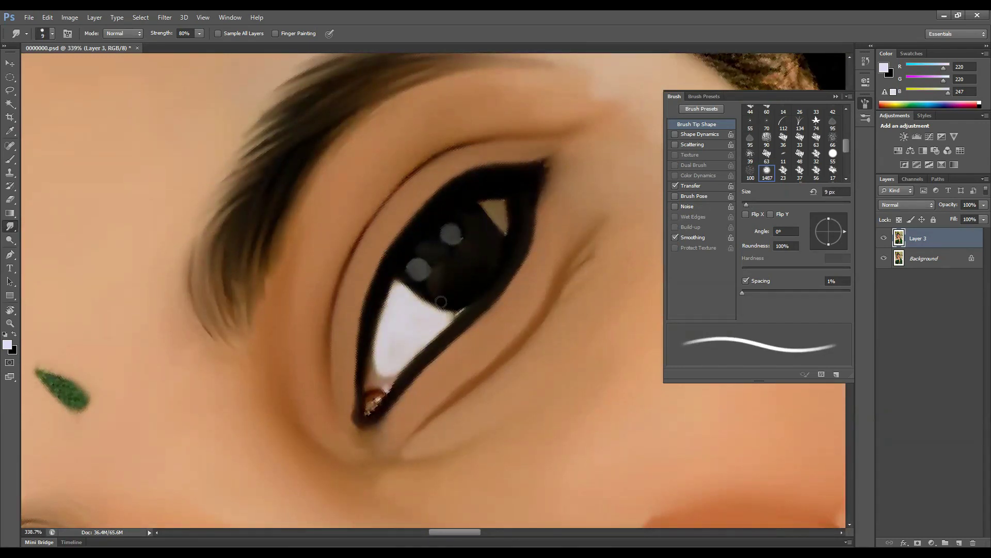
{"action": "key", "text": "bracketleft"}
{"action": "key", "text": "bracketleft"}
{"action": "key", "text": "bracketleft"}
{"action": "scroll", "coordinate": [502, 218], "scroll_direction": "up", "scroll_amount": 1}
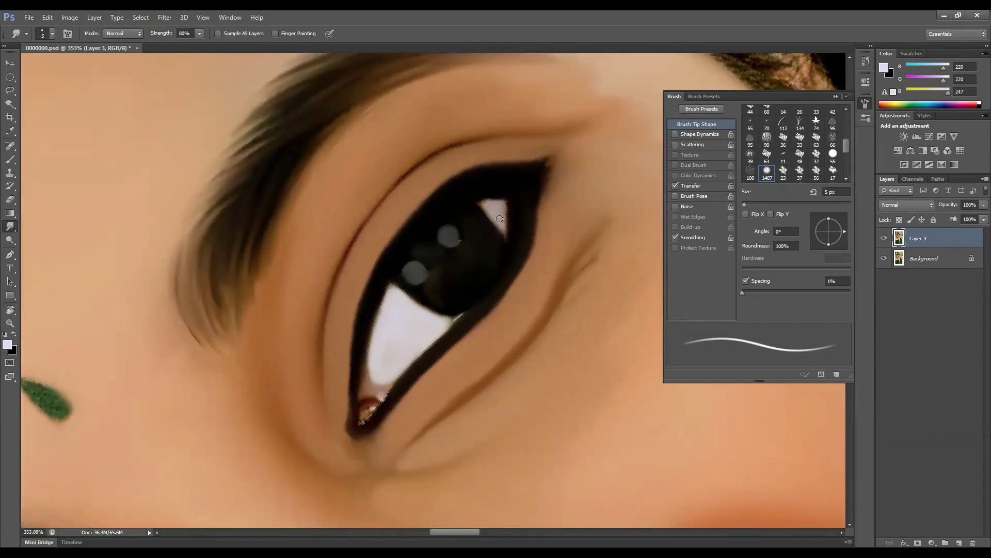
Step: Paint bright pale centres into the two highlights of the image-right iris with a larger brush
{"action": "scroll", "coordinate": [500, 218], "scroll_direction": "down", "scroll_amount": 5}
{"action": "scroll", "coordinate": [437, 277], "scroll_direction": "up", "scroll_amount": 4}
{"action": "key", "text": "bracketright"}
{"action": "key", "text": "bracketright"}
{"action": "key", "text": "bracketright"}
{"action": "key", "text": "bracketright"}
{"action": "key", "text": "bracketright"}
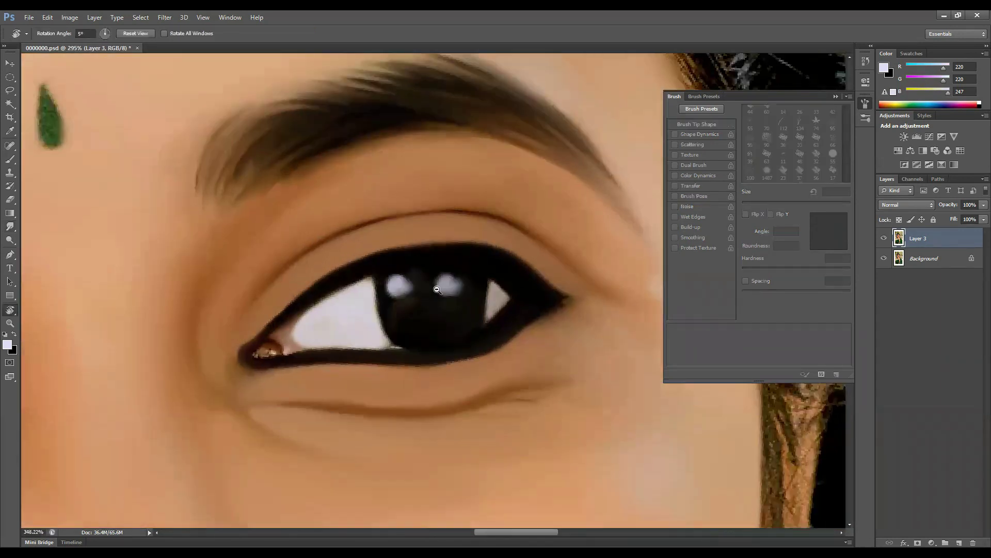
Step: Set the foreground colour to orange #e6550e and smudge soft orange rays along the lower image-right iris
{"action": "left_click", "coordinate": [7, 345]}
{"action": "left_click", "coordinate": [692, 296]}
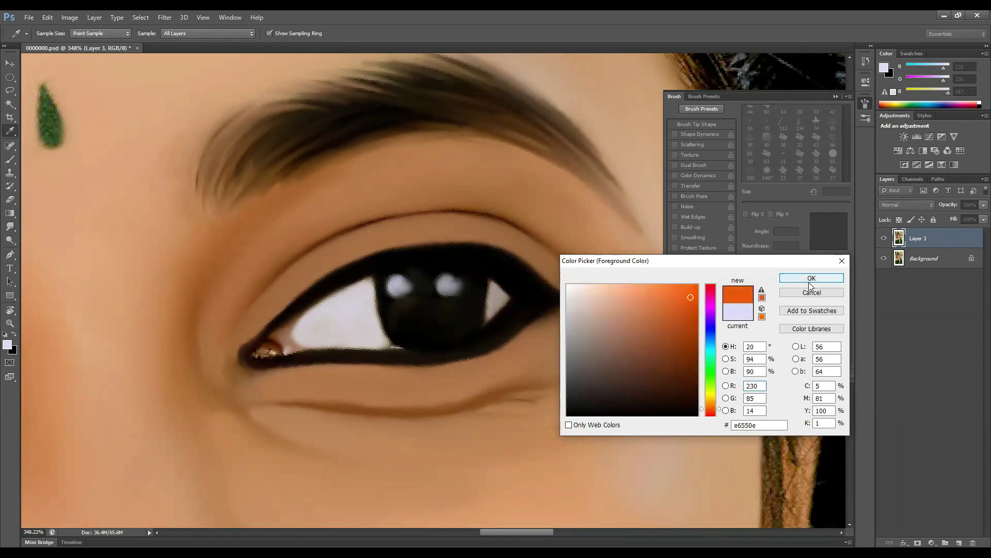
{"action": "left_click", "coordinate": [812, 279]}
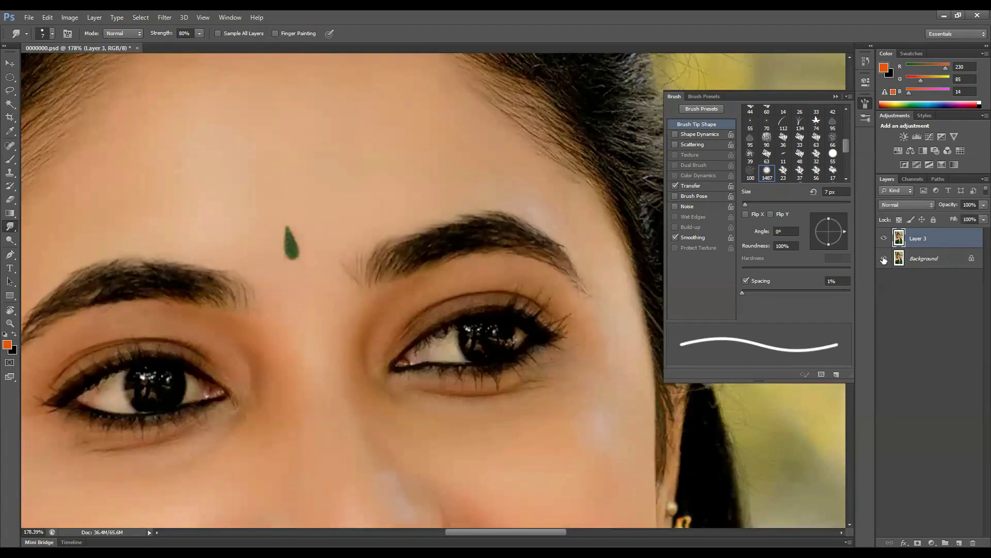
Step: Compare with the original photo, enable Shape Dynamics and smudge the eyeliner outward into small lash tips at the outer eye corners at 9 px
{"action": "left_click", "coordinate": [884, 260], "text": "alt"}
{"action": "left_click", "coordinate": [700, 134]}
{"action": "key", "text": "bracketright"}
{"action": "key", "text": "bracketright"}
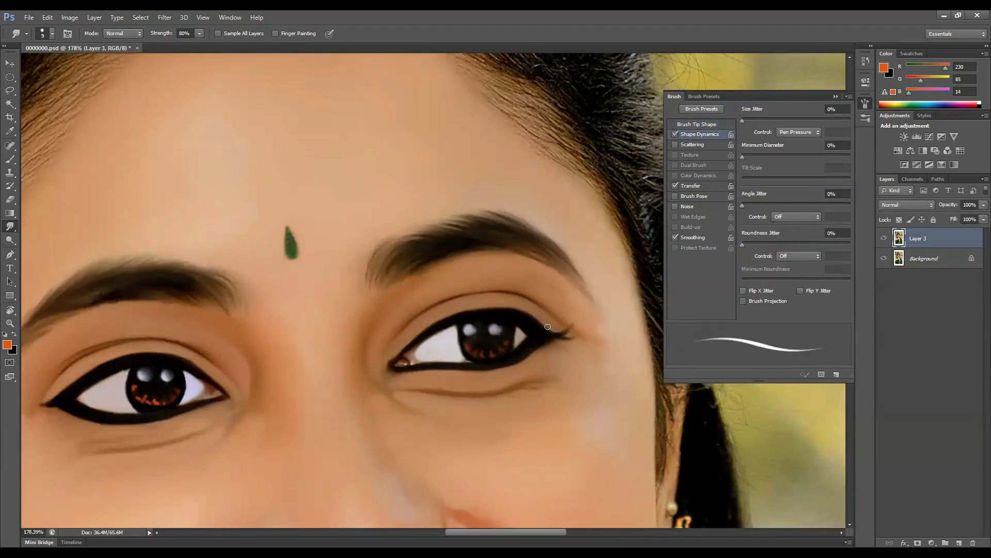
{"action": "left_click_drag", "start_coordinate": [547, 327], "coordinate": [571, 335]}
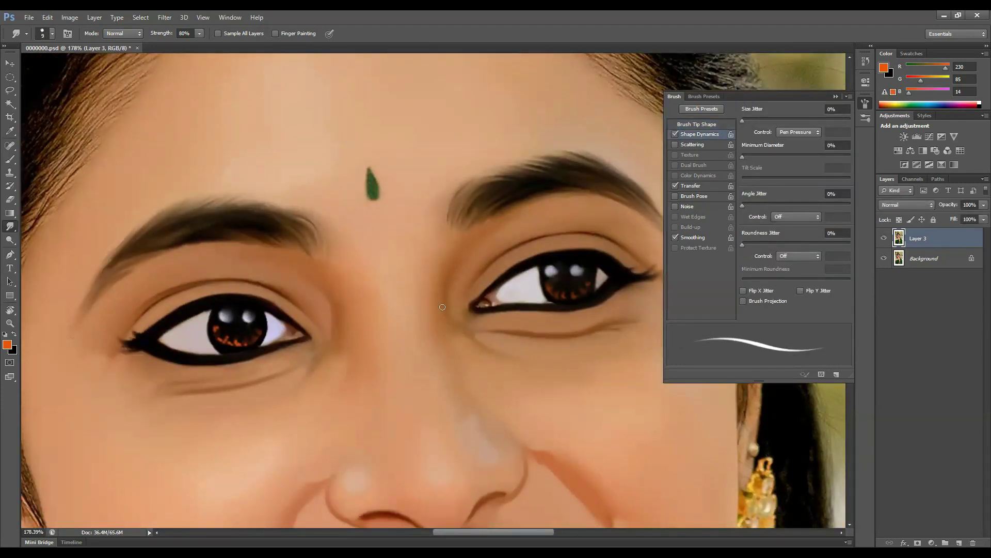
Step: Set up a black Mixer Brush with Wet 80%, Load 75%, Mix 30%, Flow 100% and sampling of all layers
{"action": "key", "text": "b"}
{"action": "left_click", "coordinate": [43, 33]}
{"action": "left_click", "coordinate": [84, 33]}
{"action": "key", "text": "Return"}
{"action": "left_click_drag", "start_coordinate": [331, 33], "coordinate": [346, 50]}
{"action": "left_click", "coordinate": [406, 34]}
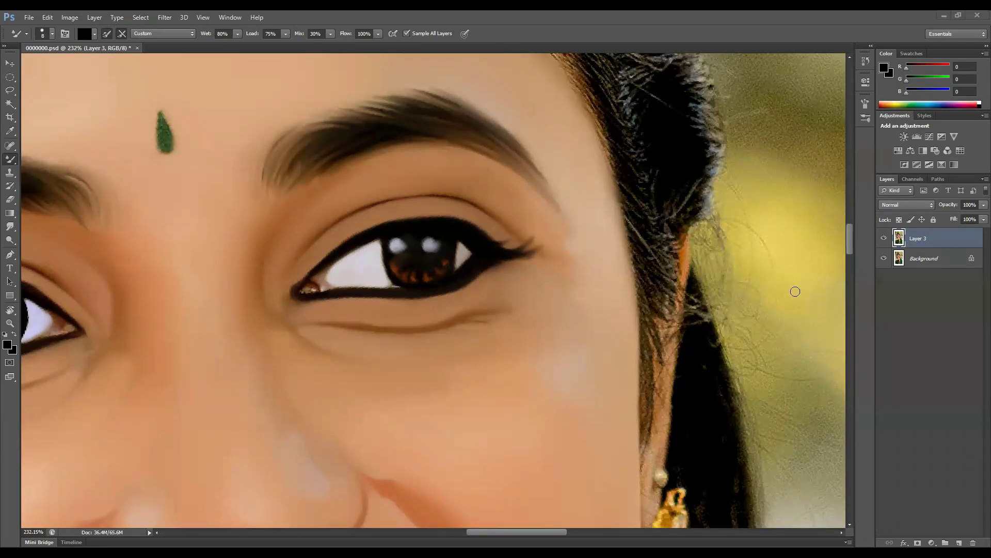
Step: Paint fine curved black eyelashes along the upper and lower lids of both eyes with the 5 px Mixer Brush, undoing a stray stroke
{"action": "left_click", "coordinate": [496, 211], "text": "ctrl"}
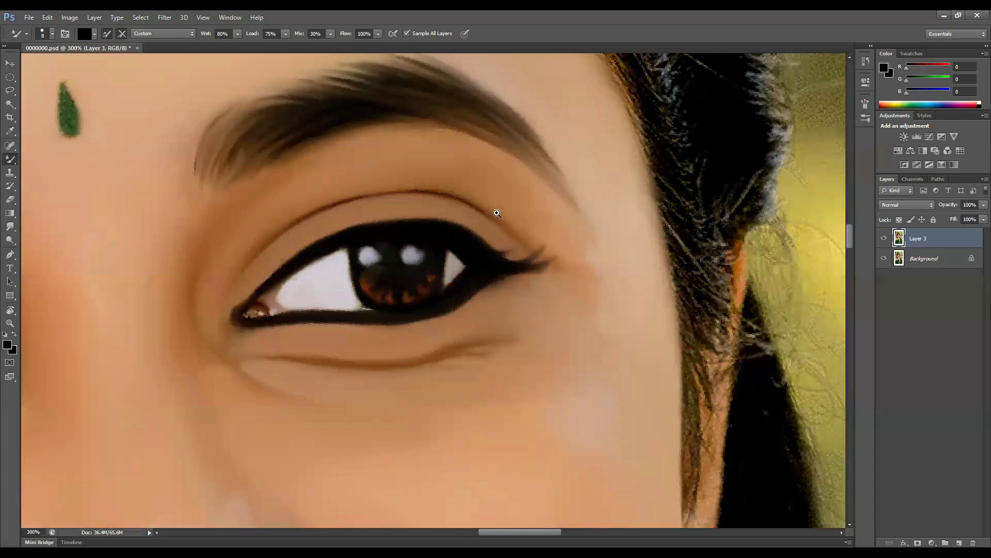
{"action": "left_click_drag", "start_coordinate": [506, 235], "coordinate": [457, 209]}
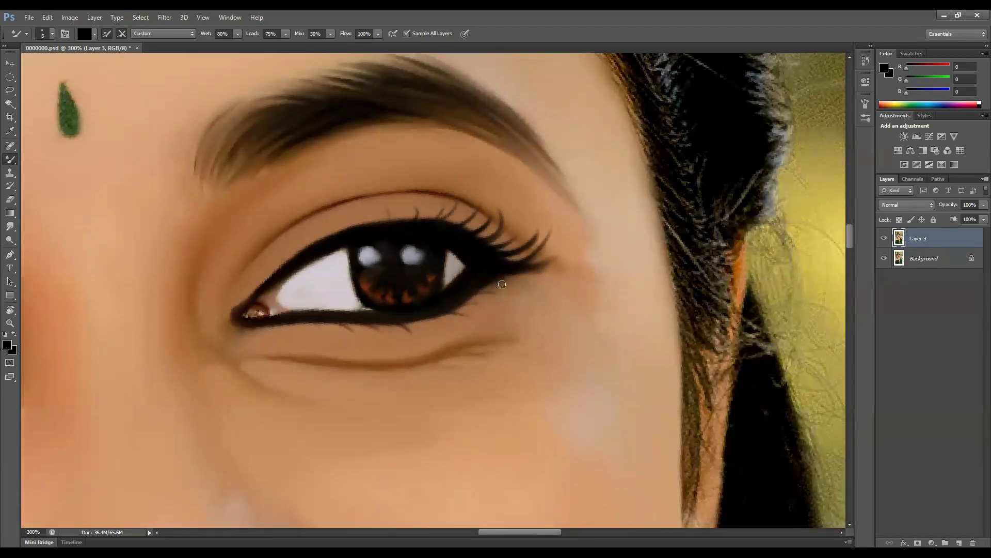
{"action": "scroll", "coordinate": [147, 329], "scroll_direction": "left", "scroll_amount": 5}
{"action": "key", "text": "ctrl+z"}
{"action": "key", "text": "ctrl+0"}
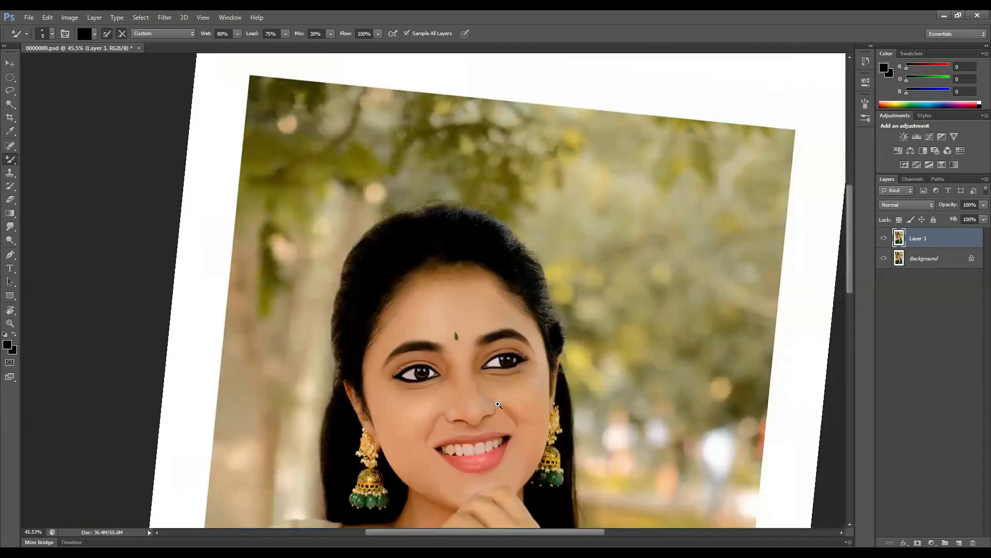
{"action": "scroll", "coordinate": [450, 250], "scroll_direction": "up", "scroll_amount": 3}
{"action": "scroll", "coordinate": [451, 250], "scroll_direction": "up", "scroll_amount": 1}
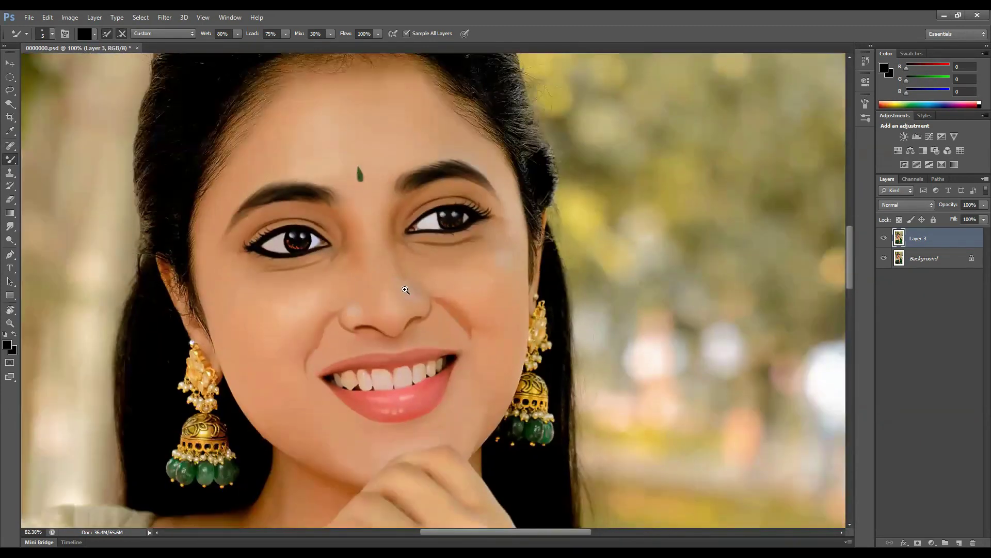
Step: Lasso the face, feather the selection and add a Vibrance adjustment layer with vibrance at +60
{"action": "key", "text": "l"}
{"action": "scroll", "coordinate": [426, 316], "scroll_direction": "down", "scroll_amount": 2}
{"action": "left_click_drag", "start_coordinate": [277, 307], "coordinate": [279, 309]}
{"action": "key", "text": "shift+F6"}
{"action": "key", "text": "Return"}
{"action": "left_click", "coordinate": [954, 137]}
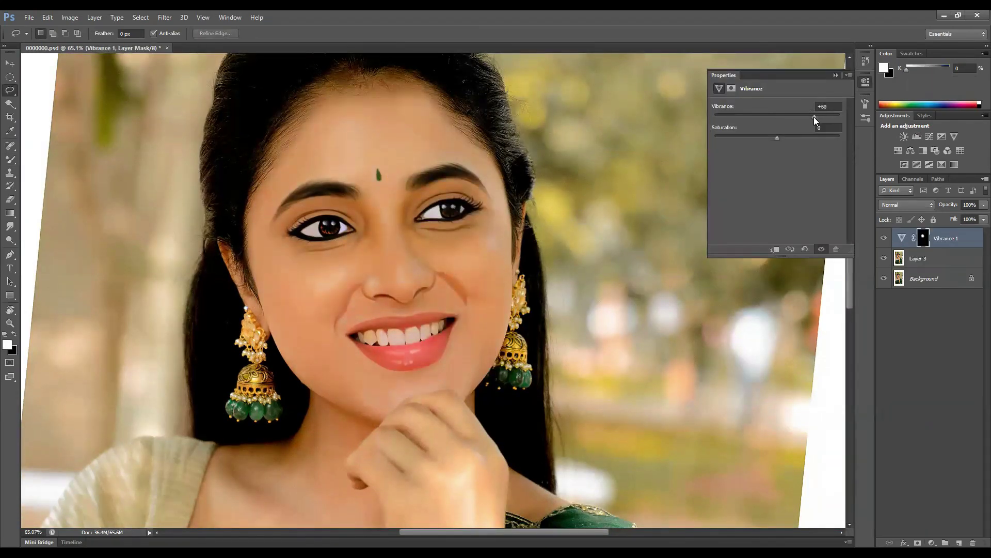
{"action": "left_click", "coordinate": [865, 81]}
{"action": "scroll", "coordinate": [348, 366], "scroll_direction": "up", "scroll_amount": 3}
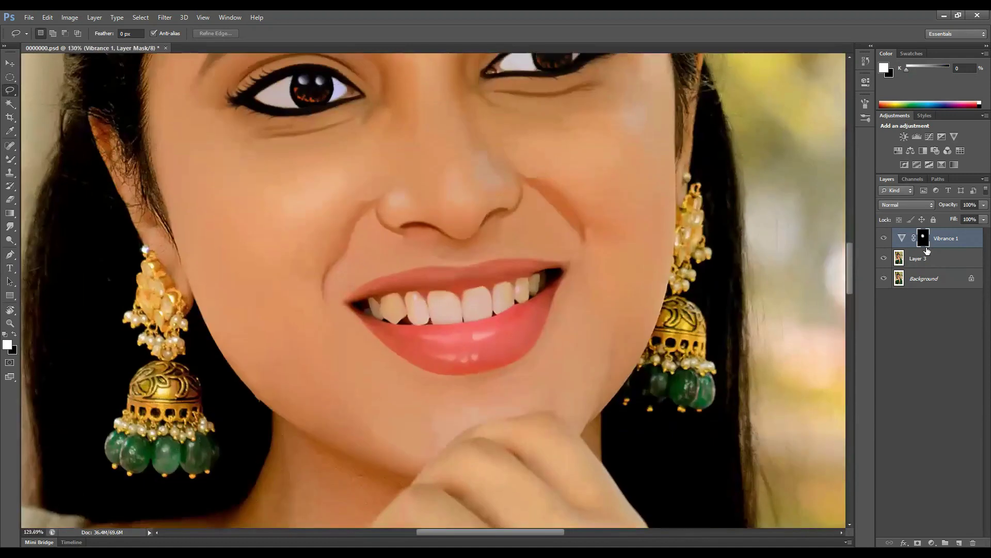
Step: Select the teeth on Layer 3 with the Quick Selection tool and adjust their tone with Curves
{"action": "left_click", "coordinate": [918, 258]}
{"action": "key", "text": "w"}
{"action": "left_click", "coordinate": [531, 289]}
{"action": "key", "text": "ctrl+m"}
{"action": "right_click", "coordinate": [450, 305]}
{"action": "left_click", "coordinate": [418, 296]}
{"action": "left_click_drag", "start_coordinate": [788, 206], "coordinate": [777, 207]}
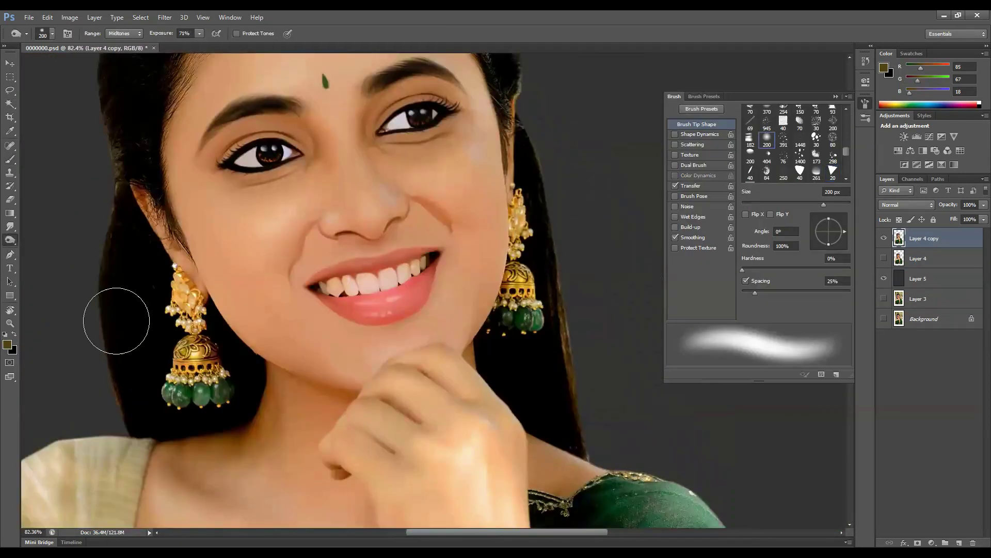
Step: Load the Assorted Brushes set for the Smudge tool and set up a three-dot tip with Shape Dynamics at 80% strength
{"action": "scroll", "coordinate": [452, 283], "scroll_direction": "up", "scroll_amount": 3}
{"action": "scroll", "coordinate": [392, 210], "scroll_direction": "down", "scroll_amount": 4}
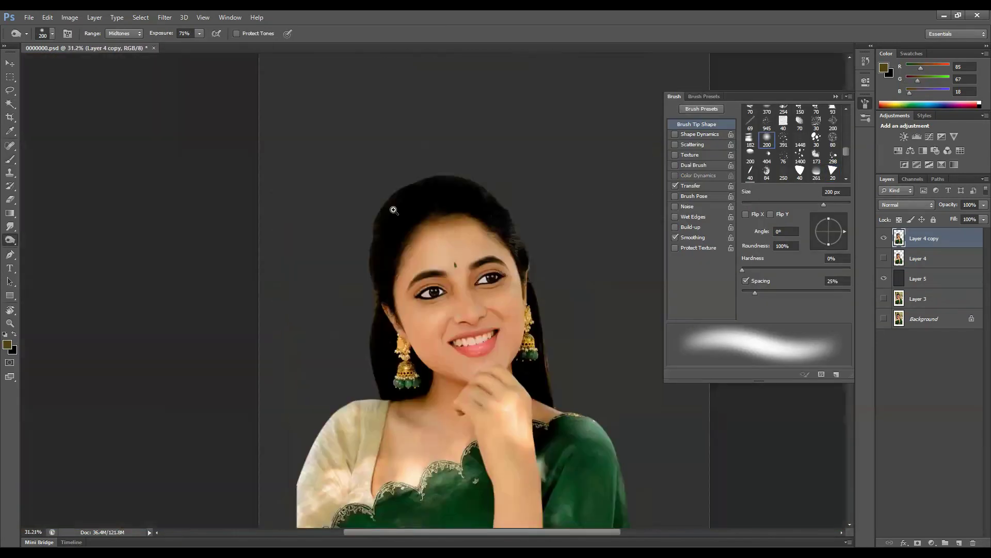
{"action": "scroll", "coordinate": [450, 361], "scroll_direction": "up", "scroll_amount": 5}
{"action": "scroll", "coordinate": [372, 274], "scroll_direction": "up", "scroll_amount": 3}
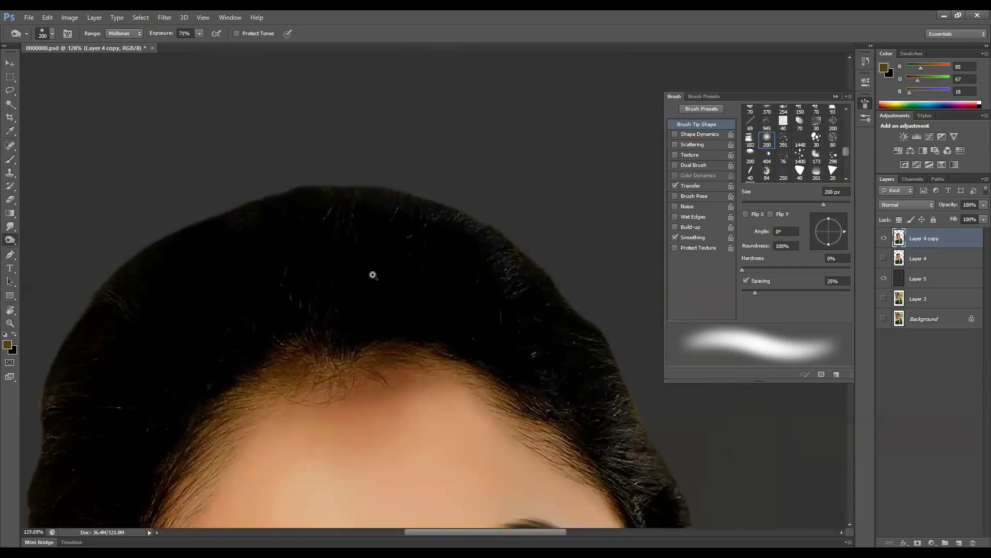
{"action": "key", "text": "r"}
{"action": "right_click", "coordinate": [423, 258]}
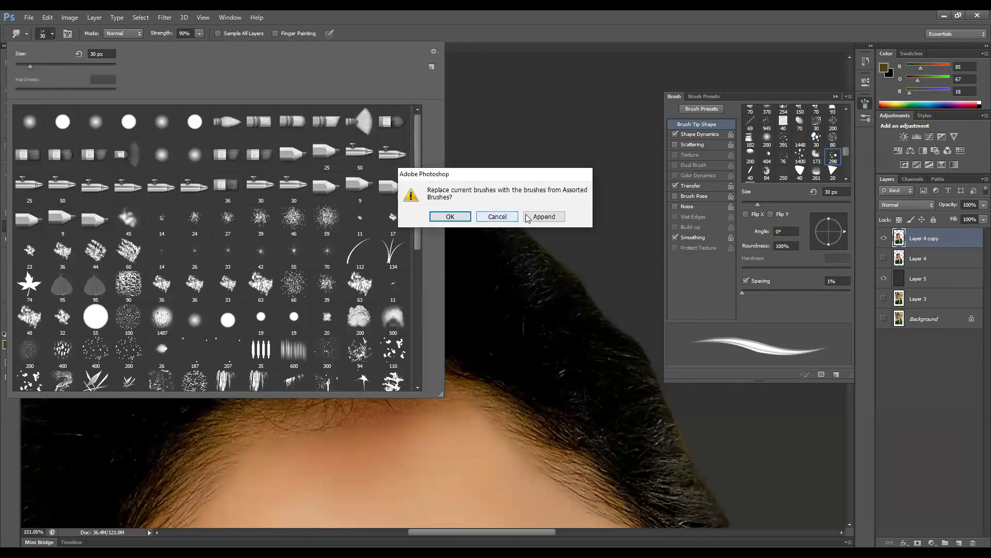
{"action": "left_click", "coordinate": [450, 215]}
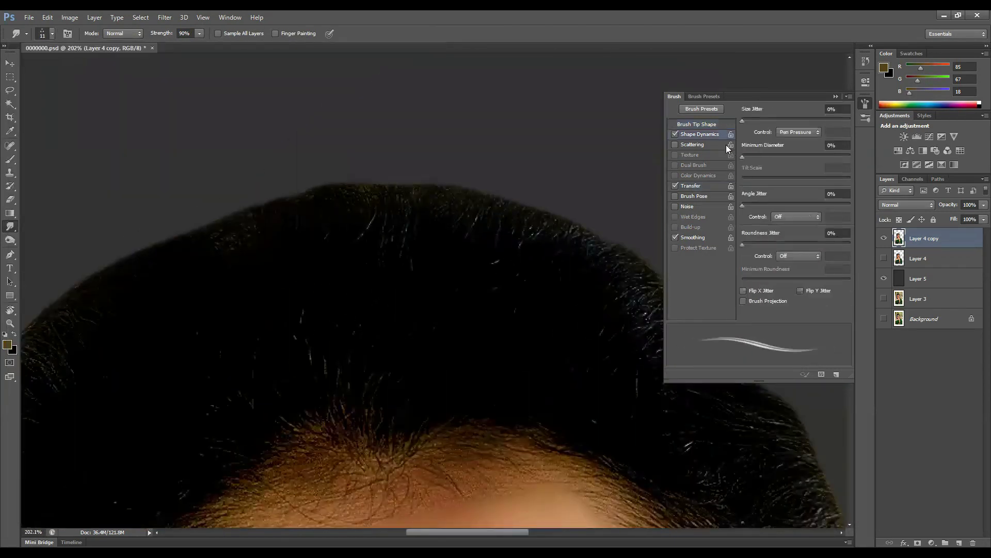
{"action": "key", "text": "8"}
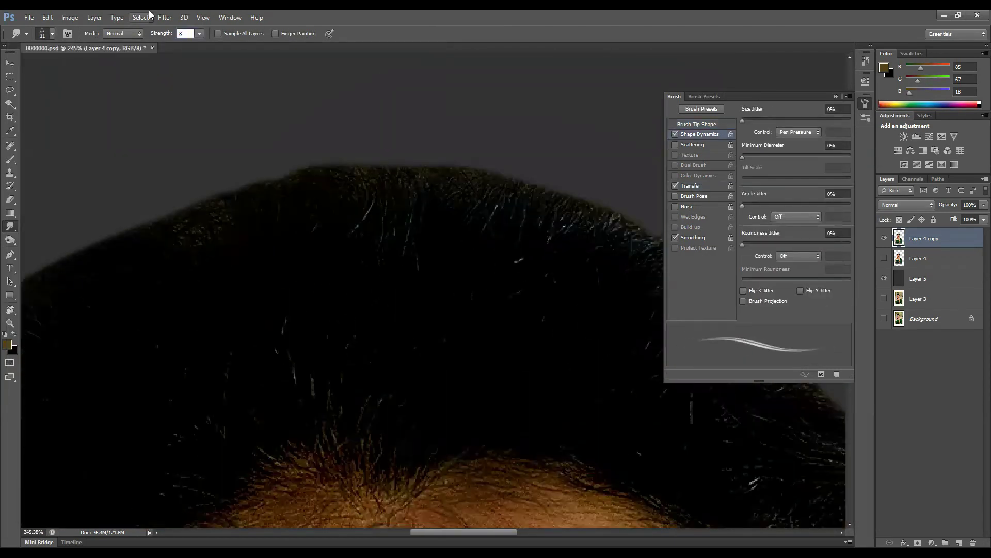
{"action": "key", "text": "F5"}
Step: Smudge the stray hair strands along the image-left side of the head into smooth dark locks with a 10 to 20 px brush
{"action": "scroll", "coordinate": [500, 240], "scroll_direction": "down", "scroll_amount": 5}
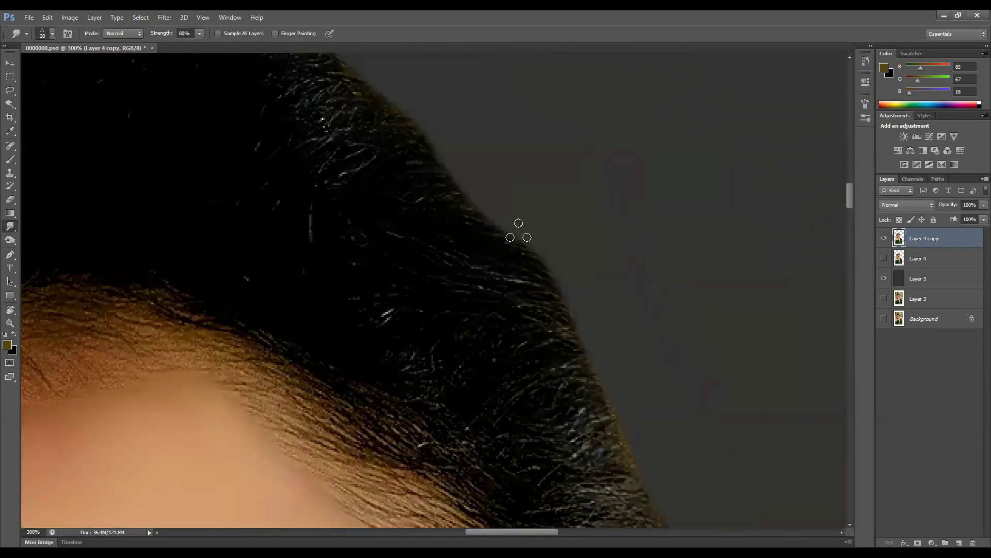
{"action": "scroll", "coordinate": [434, 420], "scroll_direction": "left", "scroll_amount": 5}
{"action": "scroll", "coordinate": [331, 347], "scroll_direction": "up", "scroll_amount": 4}
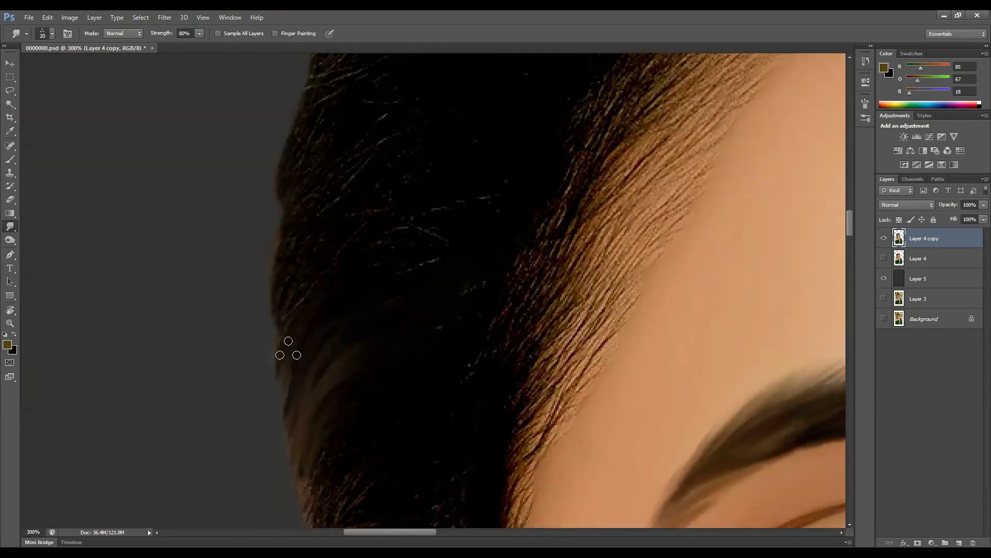
{"action": "scroll", "coordinate": [454, 367], "scroll_direction": "up", "scroll_amount": 2}
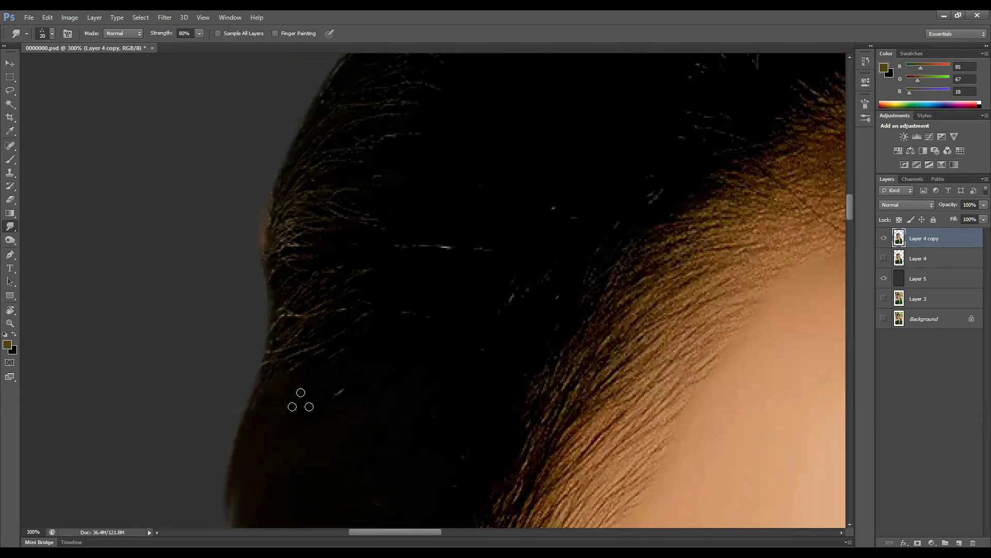
{"action": "left_click_drag", "start_coordinate": [394, 232], "coordinate": [276, 317]}
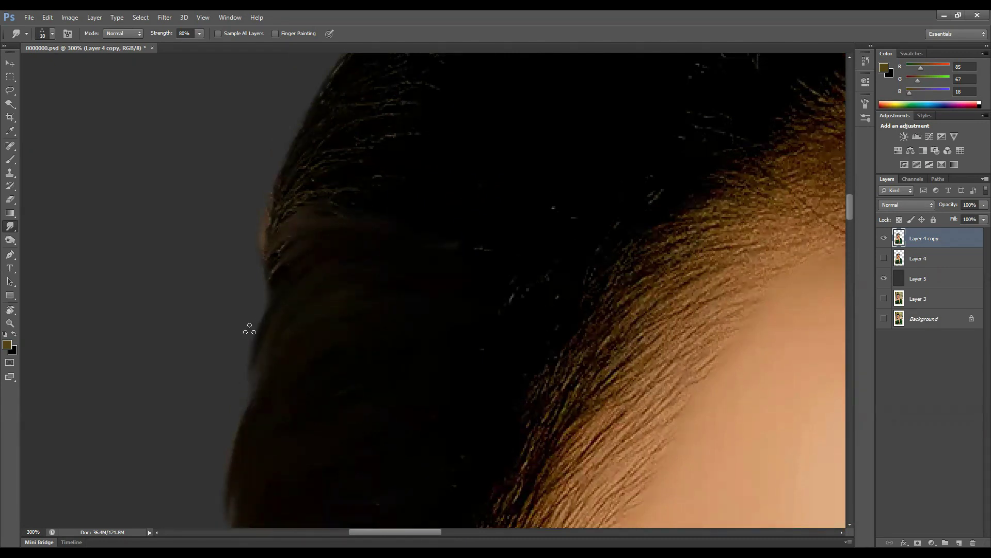
{"action": "scroll", "coordinate": [249, 328], "scroll_direction": "up", "scroll_amount": 2}
Step: Smudge the stray strands along the crown from the image-left side to the top into smooth dark hair with a 20 to 30 px tip
{"action": "key", "text": "bracketright"}
{"action": "key", "text": "bracketright"}
{"action": "key", "text": "bracketright"}
{"action": "scroll", "coordinate": [387, 242], "scroll_direction": "up", "scroll_amount": 2}
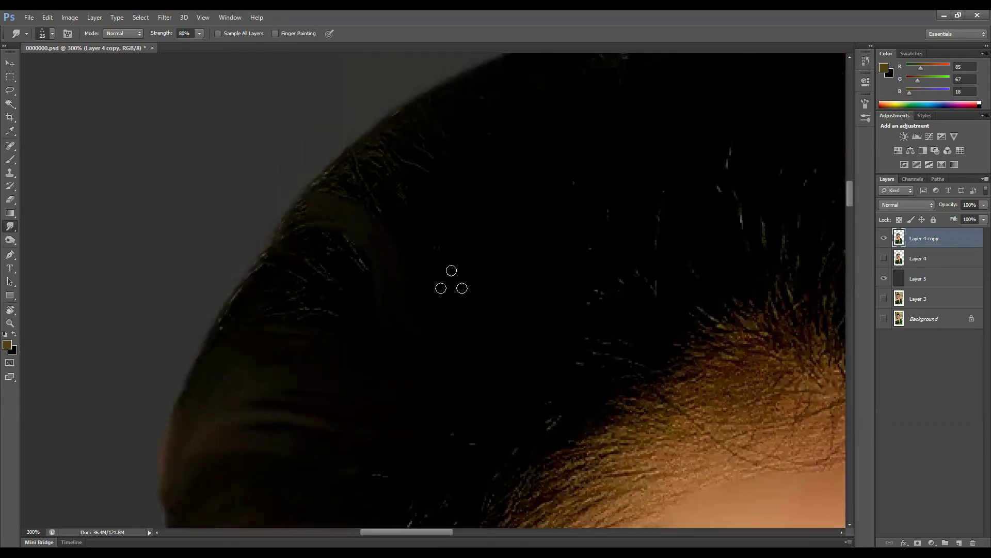
{"action": "scroll", "coordinate": [299, 239], "scroll_direction": "up", "scroll_amount": 2}
{"action": "scroll", "coordinate": [299, 239], "scroll_direction": "right", "scroll_amount": 2}
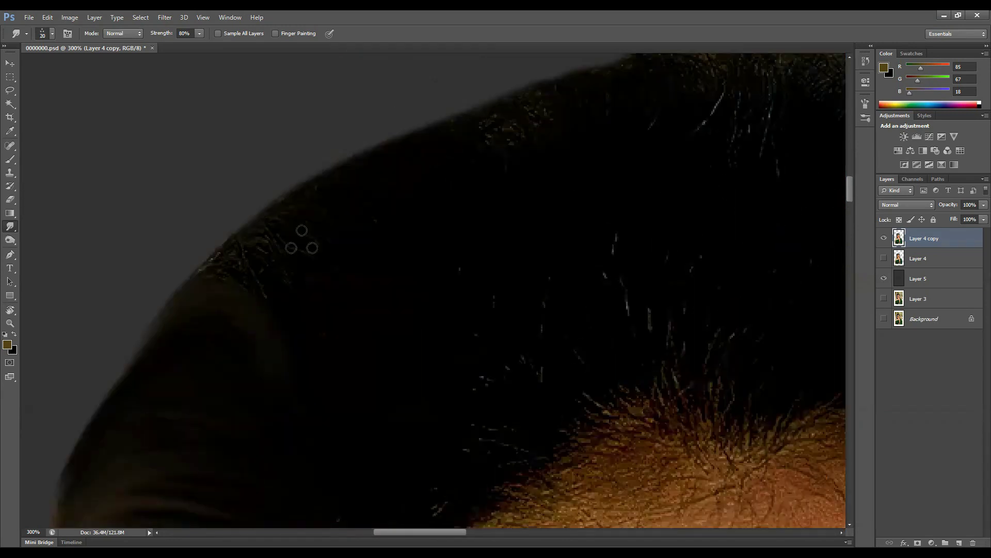
{"action": "scroll", "coordinate": [217, 312], "scroll_direction": "up", "scroll_amount": 2}
{"action": "scroll", "coordinate": [217, 312], "scroll_direction": "right", "scroll_amount": 2}
{"action": "key", "text": "bracketright"}
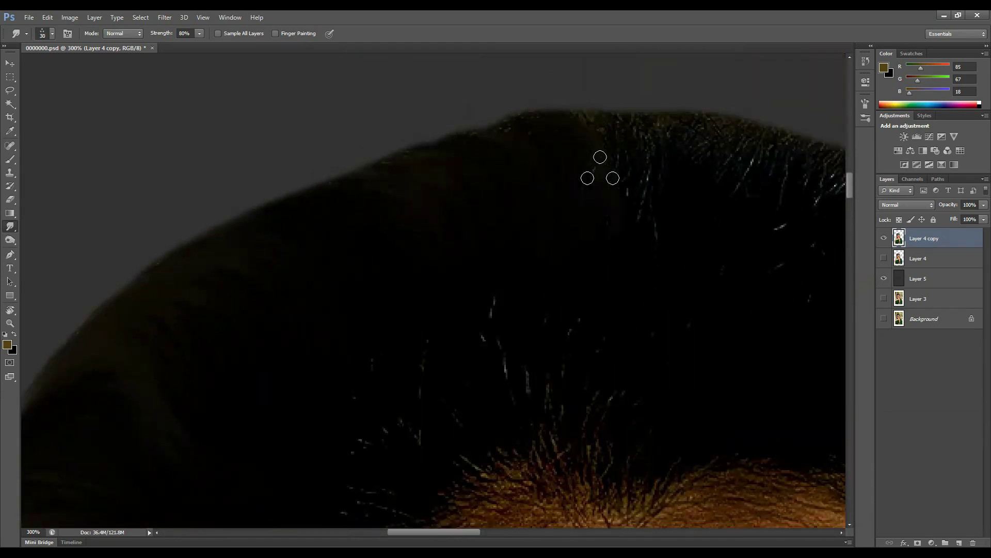
{"action": "scroll", "coordinate": [419, 346], "scroll_direction": "up", "scroll_amount": 2}
{"action": "scroll", "coordinate": [420, 346], "scroll_direction": "right", "scroll_amount": 2}
{"action": "key", "text": "bracketleft"}
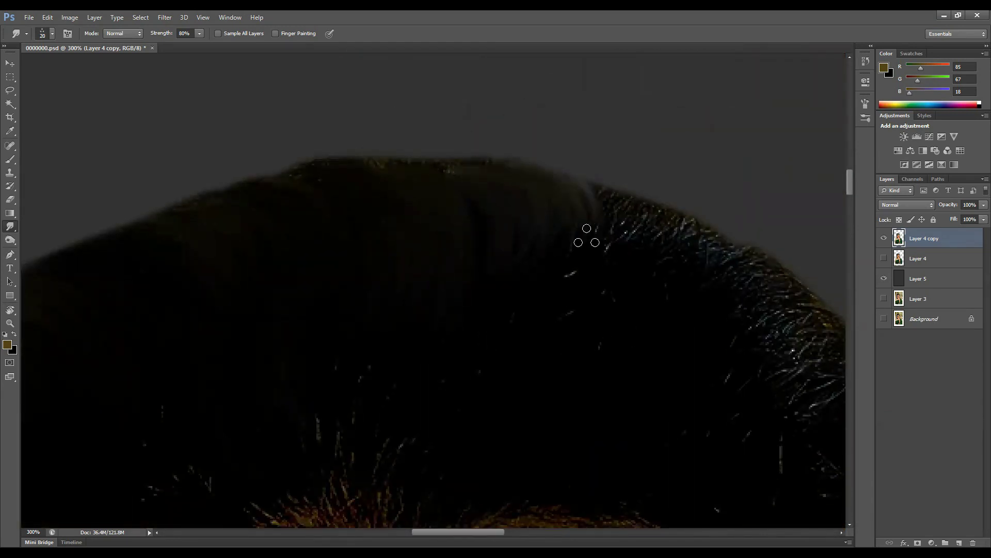
Step: Smudge the light strands on the image-right side of the crown into soft curved locks with a 20 to 25 px tip
{"action": "scroll", "coordinate": [586, 232], "scroll_direction": "down", "scroll_amount": 2}
{"action": "scroll", "coordinate": [586, 232], "scroll_direction": "right", "scroll_amount": 2}
{"action": "key", "text": "bracketright"}
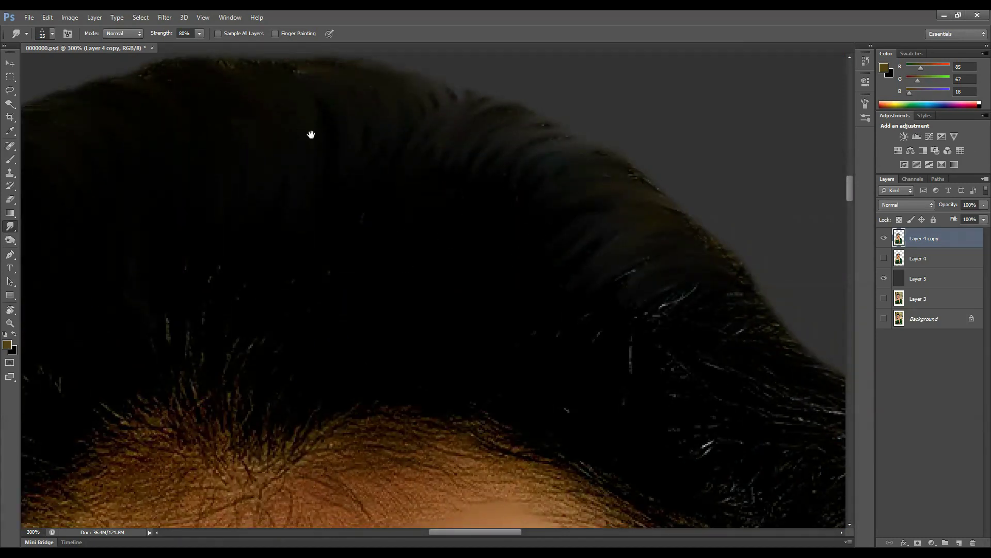
{"action": "scroll", "coordinate": [251, 206], "scroll_direction": "up", "scroll_amount": 2}
{"action": "scroll", "coordinate": [594, 316], "scroll_direction": "down", "scroll_amount": 2}
{"action": "scroll", "coordinate": [593, 317], "scroll_direction": "right", "scroll_amount": 2}
{"action": "scroll", "coordinate": [383, 252], "scroll_direction": "down", "scroll_amount": 2}
{"action": "scroll", "coordinate": [383, 251], "scroll_direction": "right", "scroll_amount": 2}
{"action": "key", "text": "bracketleft"}
{"action": "scroll", "coordinate": [478, 270], "scroll_direction": "up", "scroll_amount": 2}
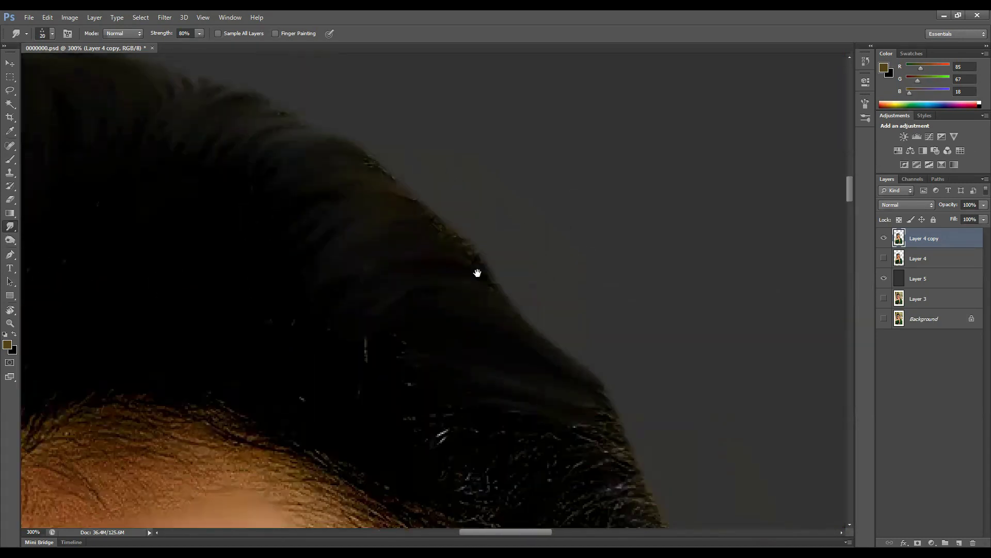
Step: Smudge the hair down the image-right side of the head toward the ear with a 20 px tip
{"action": "scroll", "coordinate": [505, 281], "scroll_direction": "down", "scroll_amount": 3}
{"action": "scroll", "coordinate": [504, 281], "scroll_direction": "right", "scroll_amount": 2}
{"action": "mouse_move", "coordinate": [471, 312]}
{"action": "left_mouse_down"}
{"action": "mouse_move", "coordinate": [483, 233]}
{"action": "mouse_move", "coordinate": [398, 151]}
{"action": "left_mouse_up"}
{"action": "scroll", "coordinate": [317, 122], "scroll_direction": "down", "scroll_amount": 3}
{"action": "scroll", "coordinate": [372, 136], "scroll_direction": "up", "scroll_amount": 3}
{"action": "scroll", "coordinate": [372, 137], "scroll_direction": "right", "scroll_amount": 1}
{"action": "scroll", "coordinate": [427, 212], "scroll_direction": "down", "scroll_amount": 3}
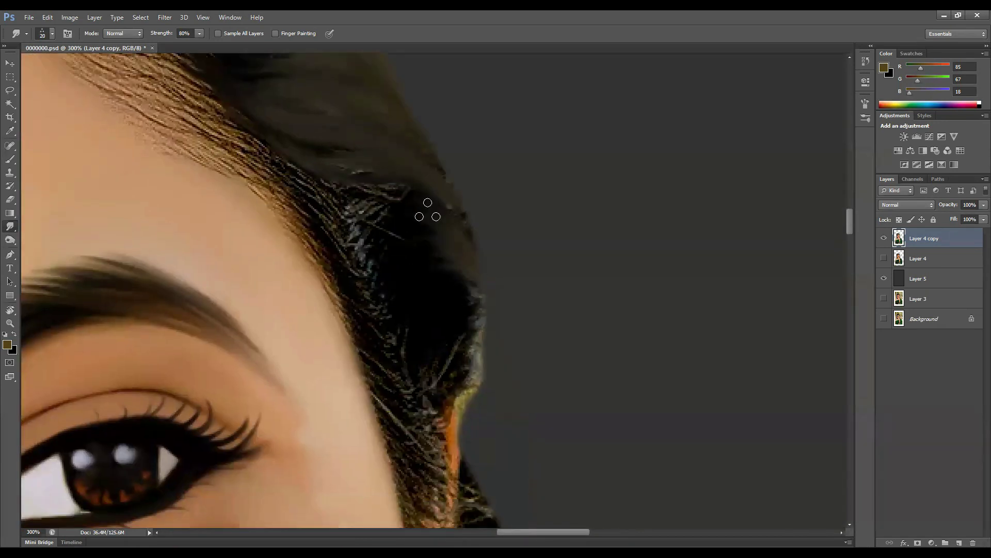
Step: Smudge the hairline at the image-left temple beside the eyebrow into soft strands blending into the skin
{"action": "scroll", "coordinate": [449, 339], "scroll_direction": "left", "scroll_amount": 10}
{"action": "scroll", "coordinate": [308, 287], "scroll_direction": "up", "scroll_amount": 3}
{"action": "scroll", "coordinate": [308, 287], "scroll_direction": "right", "scroll_amount": 1}
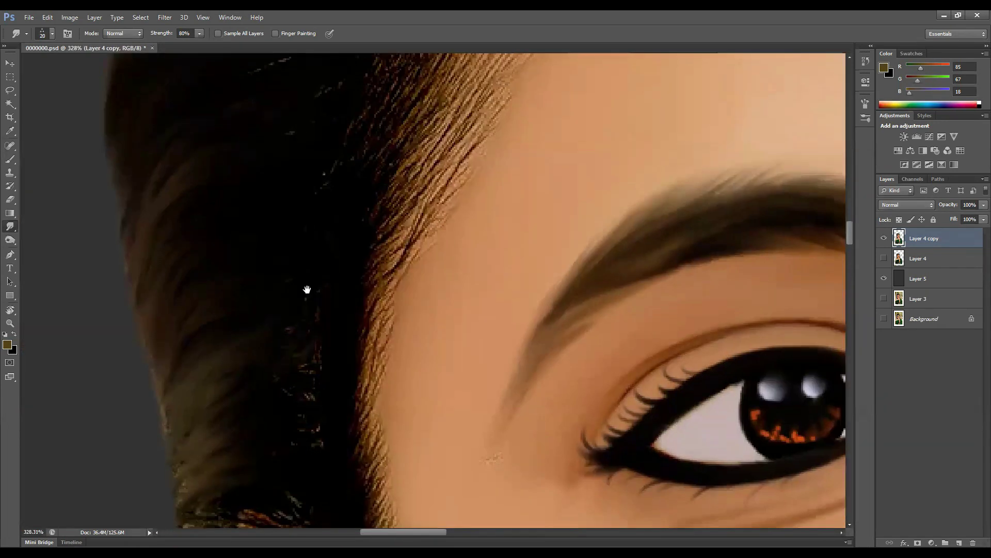
{"action": "scroll", "coordinate": [299, 325], "scroll_direction": "down", "scroll_amount": 3}
{"action": "scroll", "coordinate": [254, 365], "scroll_direction": "up", "scroll_amount": 2}
{"action": "key", "text": "bracketleft"}
{"action": "left_click_drag", "start_coordinate": [364, 181], "coordinate": [377, 235]}
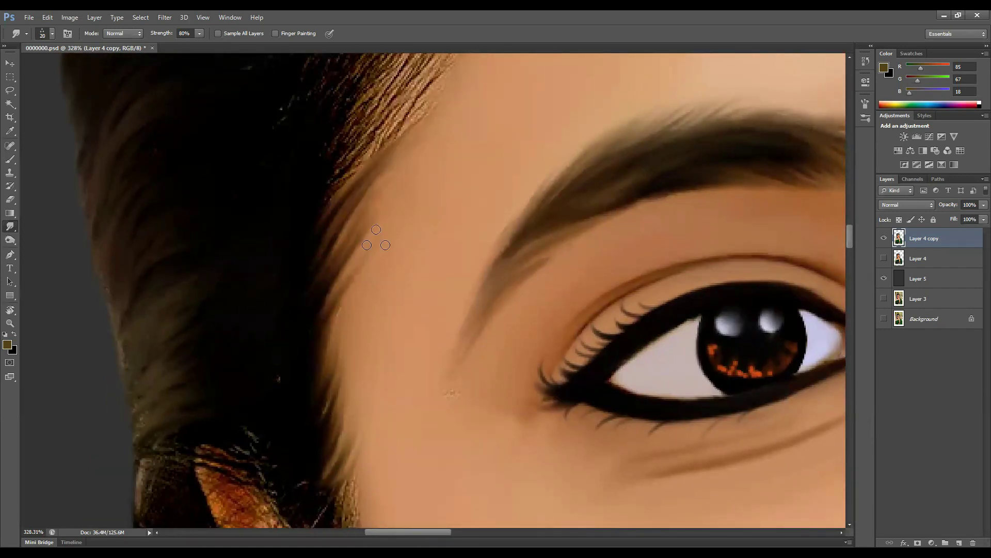
Step: Smudge the image-left hairline up along the forehead into soft brown strands with a 20 to 25 px tip
{"action": "scroll", "coordinate": [335, 284], "scroll_direction": "up", "scroll_amount": 6}
{"action": "key", "text": "bracketright"}
{"action": "scroll", "coordinate": [307, 372], "scroll_direction": "right", "scroll_amount": 1}
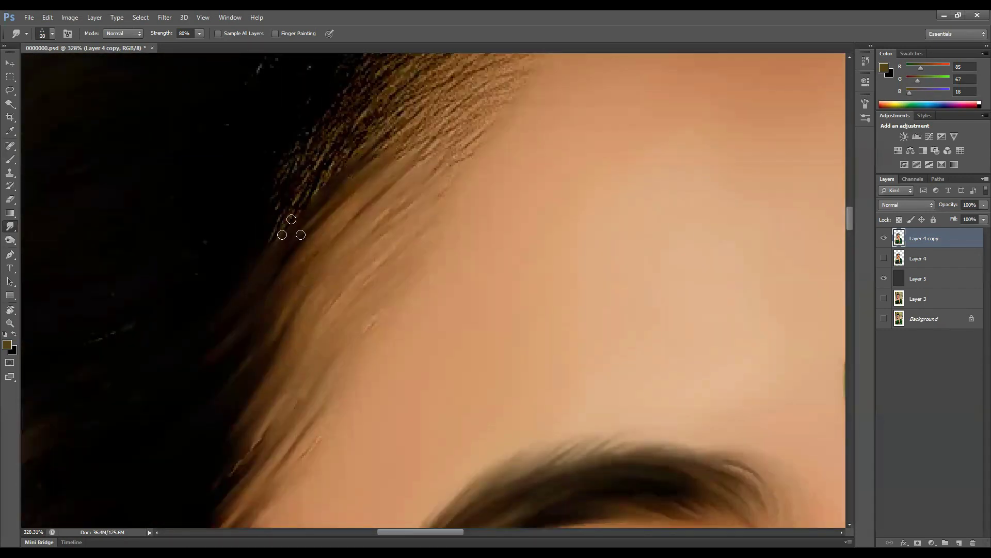
{"action": "scroll", "coordinate": [288, 226], "scroll_direction": "up", "scroll_amount": 5}
{"action": "scroll", "coordinate": [288, 225], "scroll_direction": "right", "scroll_amount": 1}
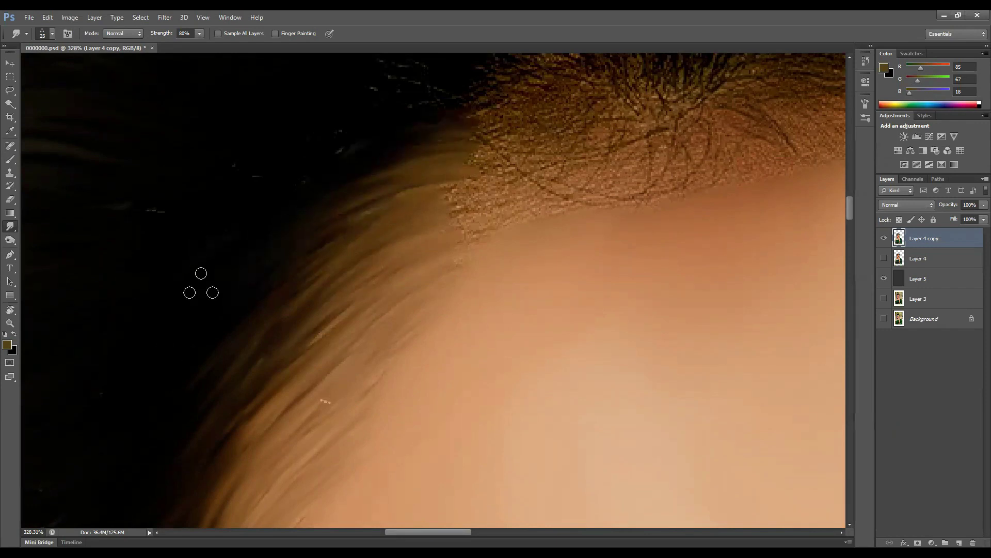
{"action": "scroll", "coordinate": [410, 299], "scroll_direction": "up", "scroll_amount": 5}
Step: Smudge the central and image-right forehead hairline into soft strands with a 15 px tip
{"action": "left_click_drag", "start_coordinate": [410, 310], "coordinate": [444, 274]}
{"action": "key", "text": "bracketleft"}
{"action": "scroll", "coordinate": [413, 239], "scroll_direction": "right", "scroll_amount": 3}
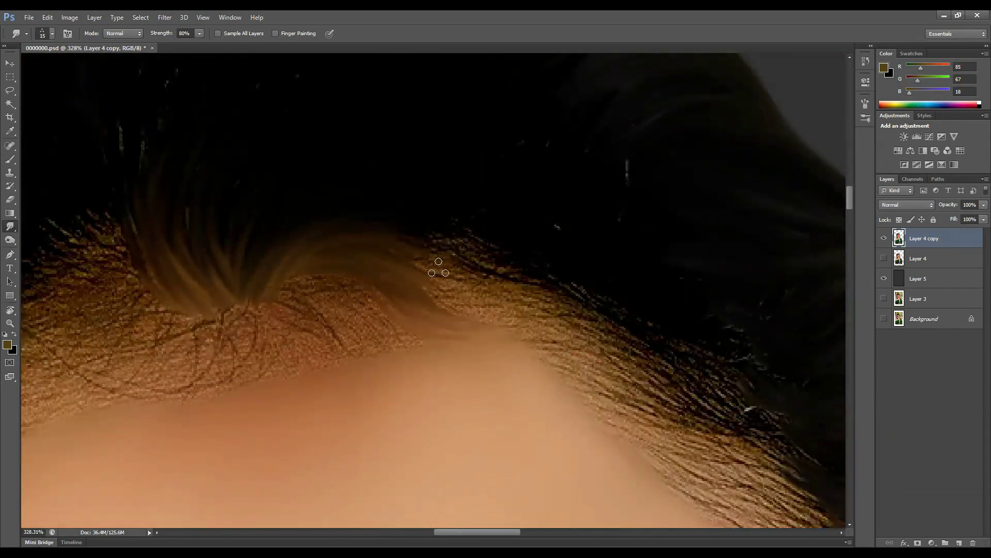
{"action": "scroll", "coordinate": [532, 289], "scroll_direction": "right", "scroll_amount": 3}
{"action": "scroll", "coordinate": [513, 310], "scroll_direction": "down", "scroll_amount": 3}
{"action": "mouse_move", "coordinate": [514, 310]}
{"action": "left_mouse_down"}
{"action": "mouse_move", "coordinate": [532, 372]}
{"action": "mouse_move", "coordinate": [496, 331]}
{"action": "left_mouse_up"}
{"action": "scroll", "coordinate": [496, 333], "scroll_direction": "down", "scroll_amount": 3}
{"action": "scroll", "coordinate": [496, 333], "scroll_direction": "right", "scroll_amount": 2}
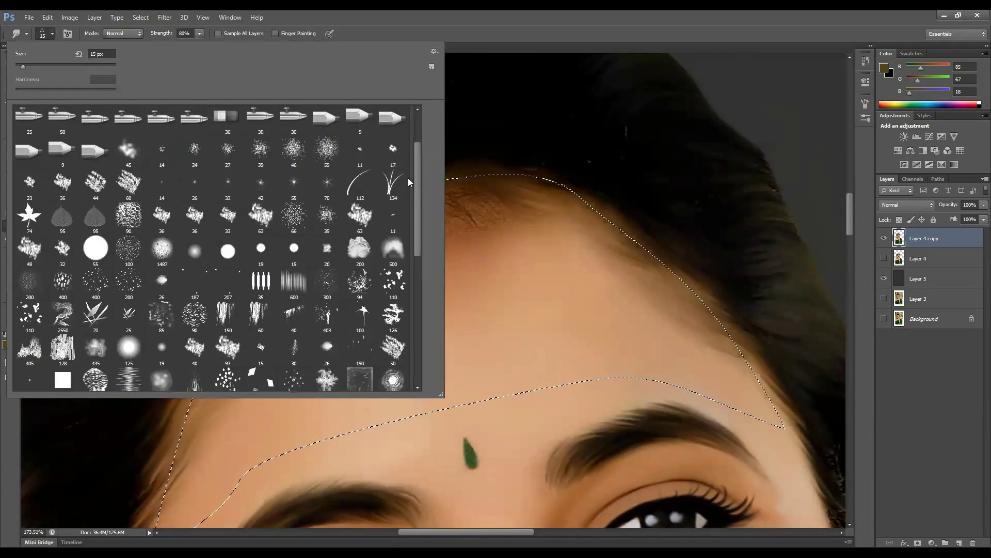
Step: Smooth the rough skin texture inside the forehead selection up to the hairline with a 90 px Smudge tip at 50% strength
{"action": "scroll", "coordinate": [408, 178], "scroll_direction": "down", "scroll_amount": 2}
{"action": "scroll", "coordinate": [408, 177], "scroll_direction": "up", "scroll_amount": 5}
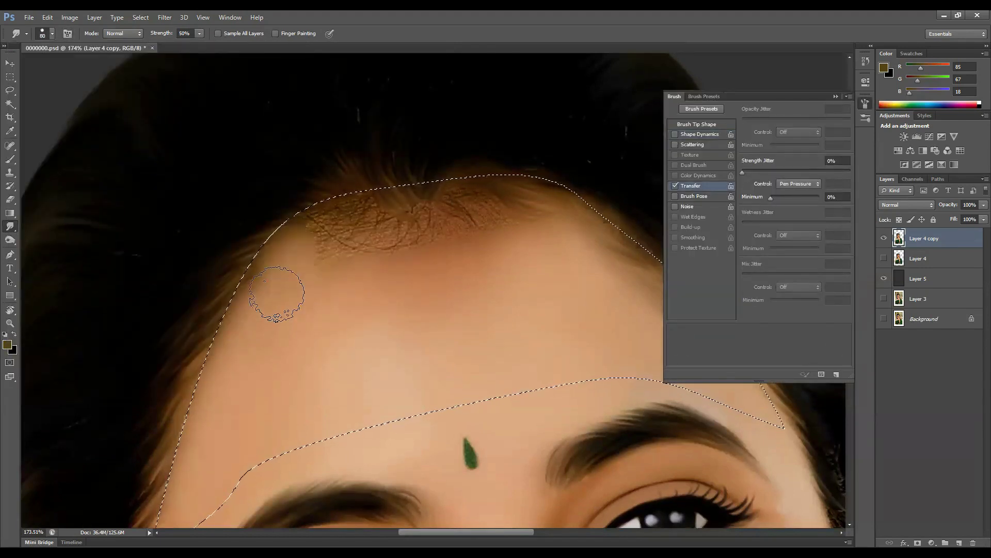
{"action": "key", "text": "bracketright"}
{"action": "mouse_move", "coordinate": [276, 293]}
{"action": "left_mouse_down"}
{"action": "mouse_move", "coordinate": [306, 256]}
{"action": "mouse_move", "coordinate": [359, 267]}
{"action": "mouse_move", "coordinate": [435, 234]}
{"action": "mouse_move", "coordinate": [473, 295]}
{"action": "mouse_move", "coordinate": [309, 282]}
{"action": "mouse_move", "coordinate": [537, 233]}
{"action": "mouse_move", "coordinate": [531, 212]}
{"action": "left_mouse_up"}
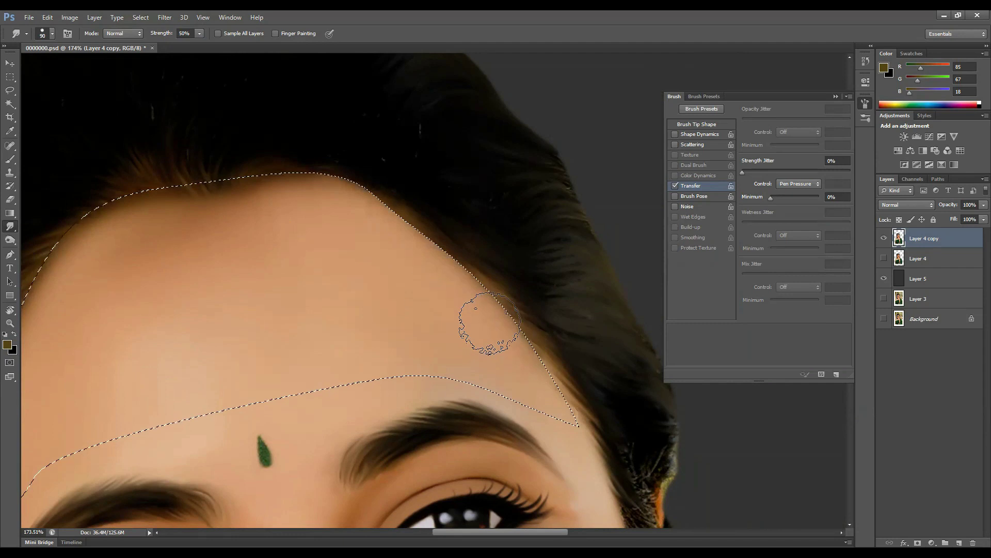
{"action": "mouse_move", "coordinate": [492, 314]}
{"action": "left_mouse_down"}
{"action": "mouse_move", "coordinate": [454, 206]}
{"action": "mouse_move", "coordinate": [388, 285]}
{"action": "mouse_move", "coordinate": [420, 295]}
{"action": "mouse_move", "coordinate": [394, 343]}
{"action": "left_mouse_up"}
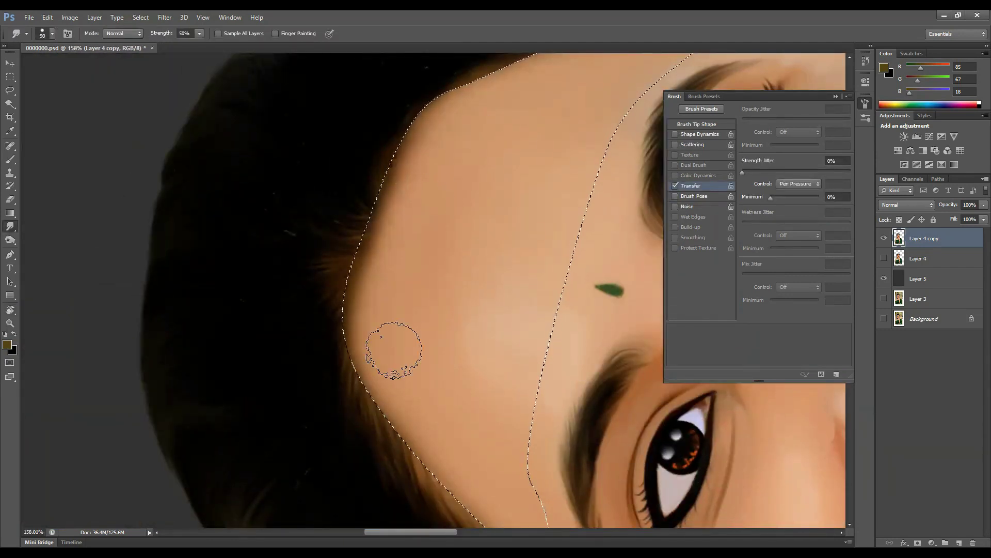
{"action": "scroll", "coordinate": [427, 383], "scroll_direction": "down", "scroll_amount": 5}
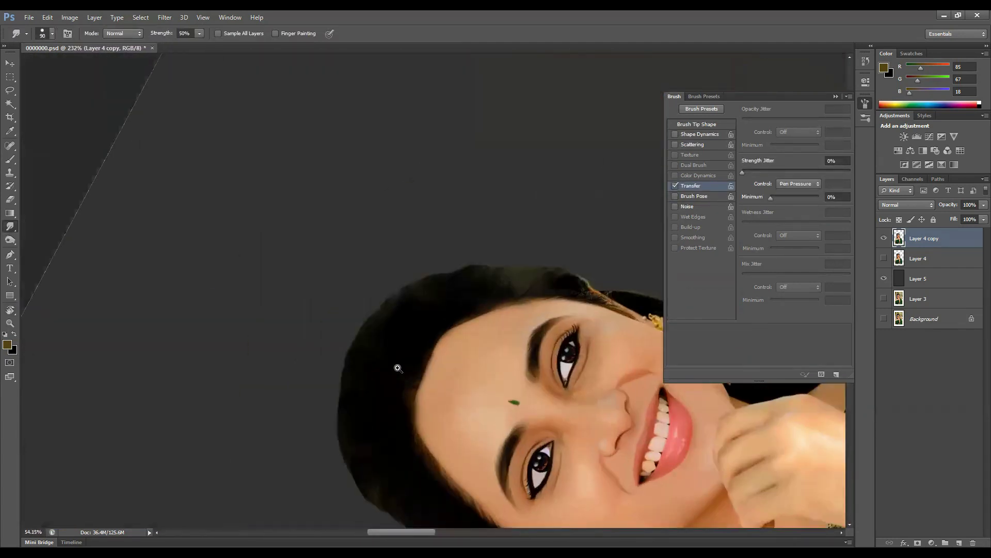
Step: Set the Smudge tool back to the three-dot tip with Shape Dynamics and Transfer, 15 px in size and 80% strength
{"action": "scroll", "coordinate": [465, 335], "scroll_direction": "up", "scroll_amount": 2}
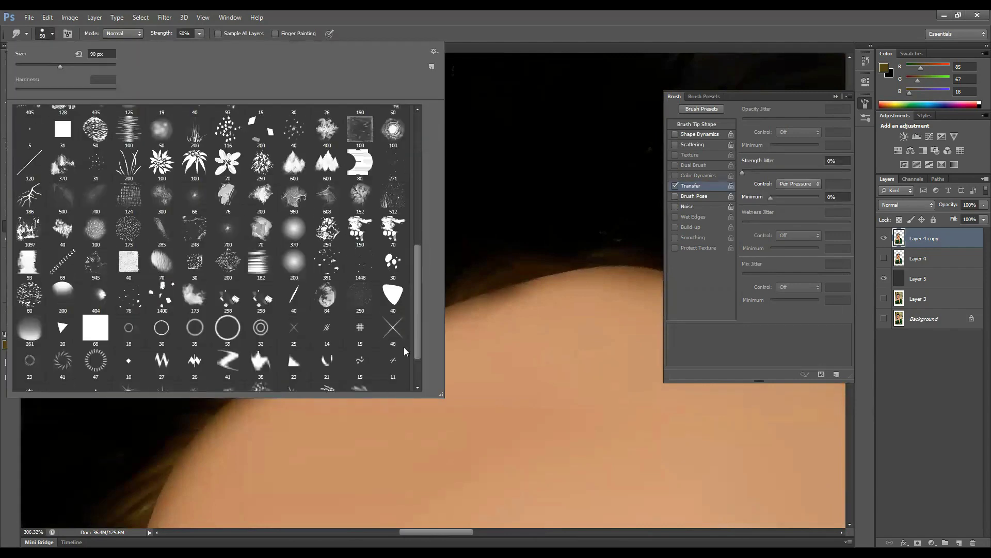
{"action": "scroll", "coordinate": [206, 207], "scroll_direction": "down", "scroll_amount": 3}
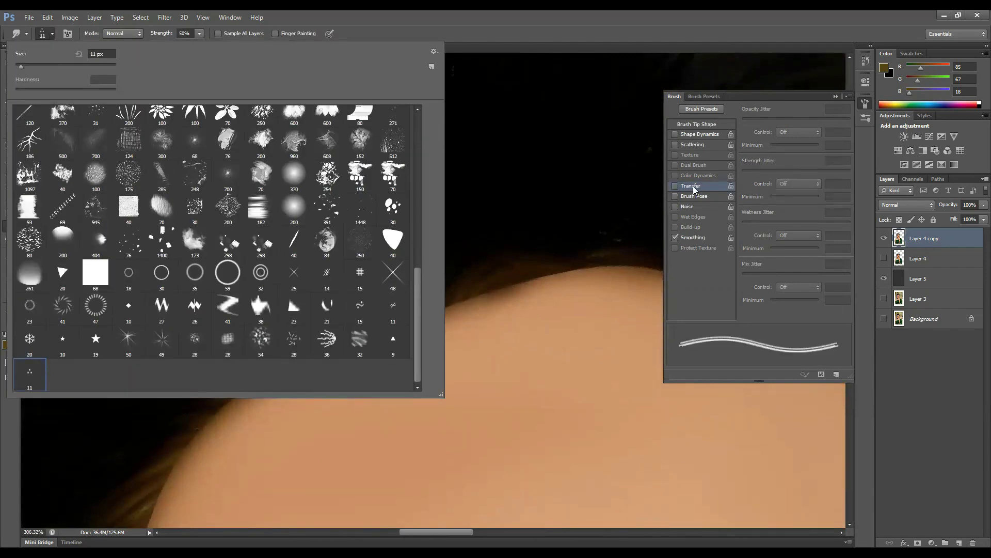
{"action": "left_click", "coordinate": [420, 295]}
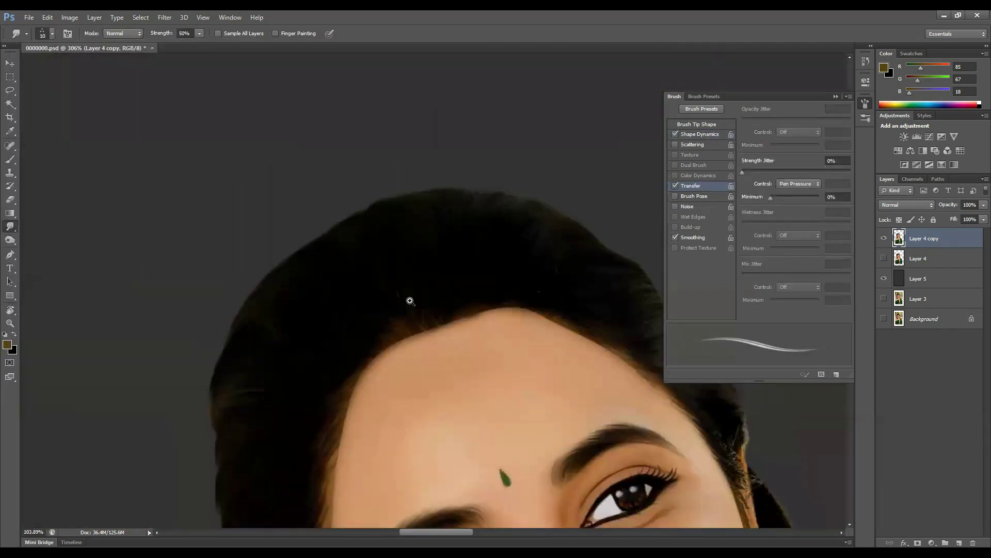
{"action": "left_click", "coordinate": [410, 300]}
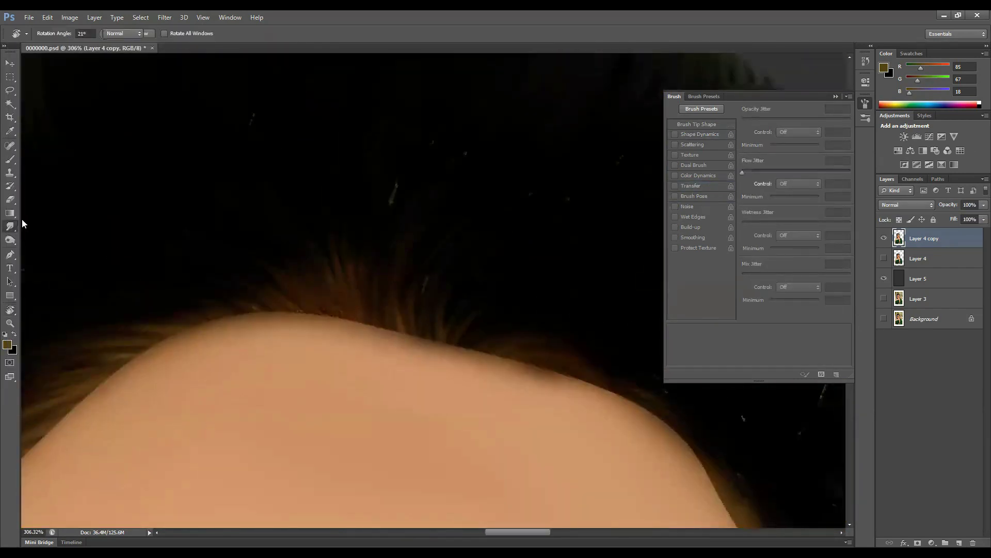
{"action": "key", "text": "]"}
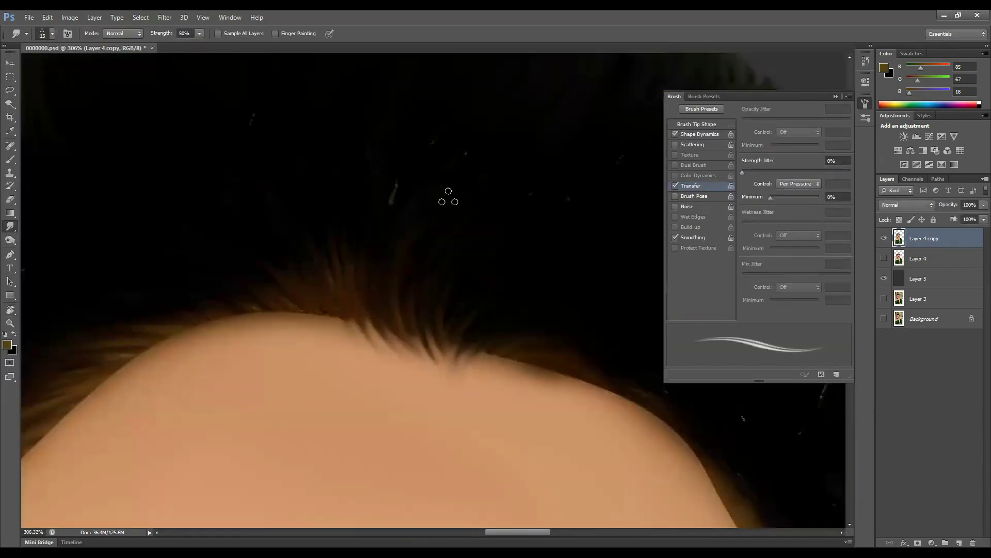
{"action": "key", "text": "8"}
Step: Smudge fine strands across the forehead edge at the centre and temples, and blend the hair above the image-right ear with a 10 to 15 px tip
{"action": "left_click_drag", "start_coordinate": [362, 351], "coordinate": [381, 226]}
{"action": "left_click_drag", "start_coordinate": [205, 289], "coordinate": [355, 349]}
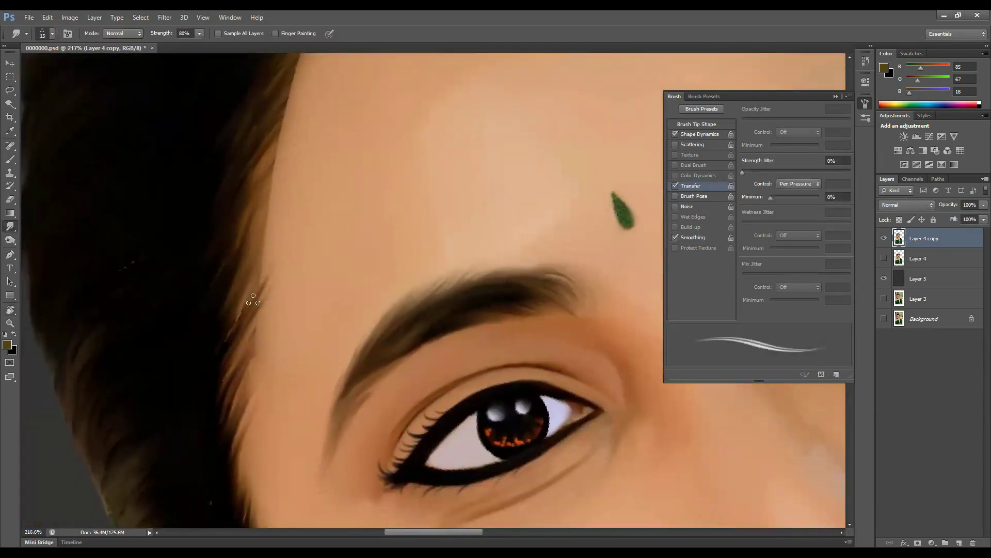
{"action": "scroll", "coordinate": [253, 300], "scroll_direction": "up", "scroll_amount": 4}
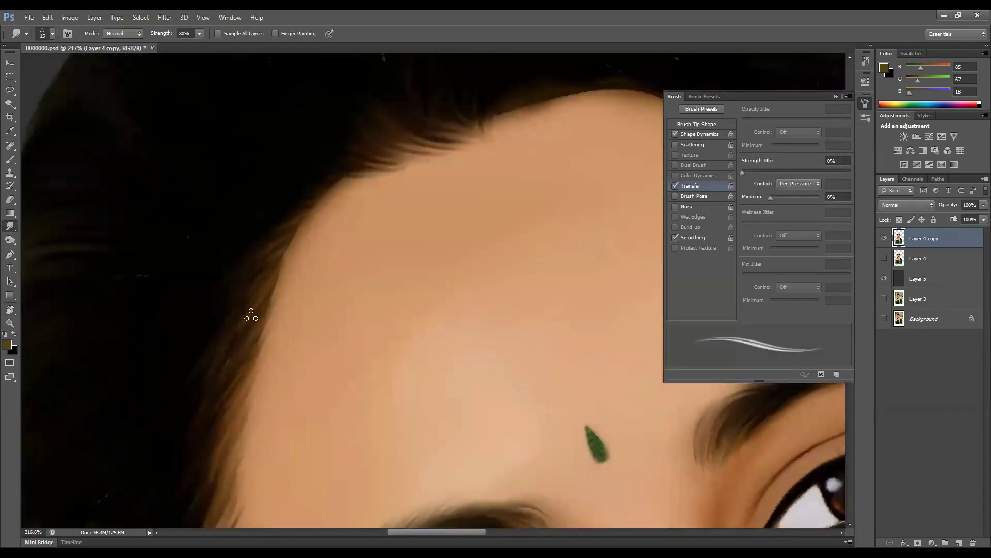
{"action": "scroll", "coordinate": [305, 214], "scroll_direction": "right", "scroll_amount": 5}
{"action": "scroll", "coordinate": [306, 214], "scroll_direction": "up", "scroll_amount": 2}
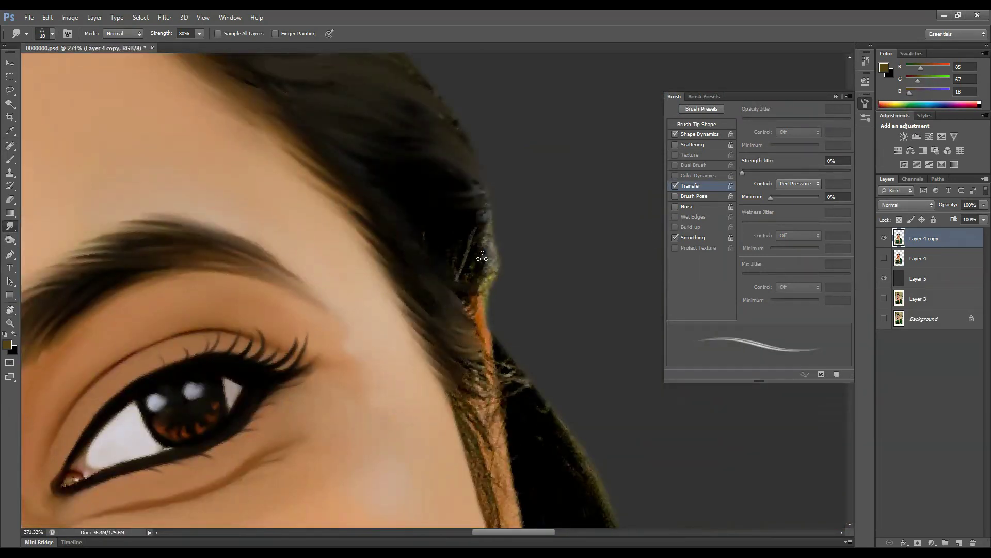
{"action": "left_click_drag", "start_coordinate": [484, 410], "coordinate": [456, 331]}
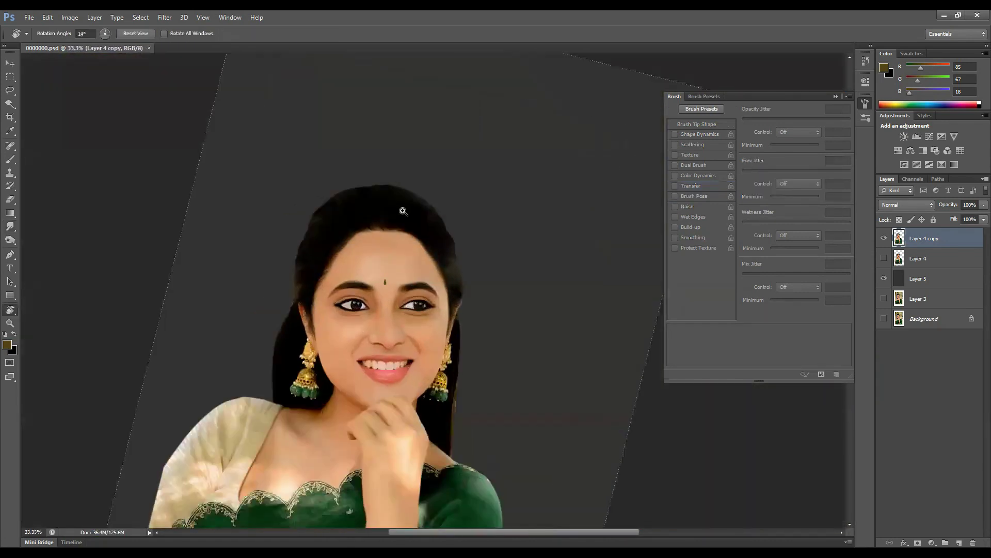
Step: Create a new layer above Layer 4 copy and set the foreground colour to teal blue (RGB 0, 136, 161)
{"action": "left_click_drag", "start_coordinate": [404, 211], "coordinate": [442, 194]}
{"action": "key", "text": "ctrl+shift+alt+n"}
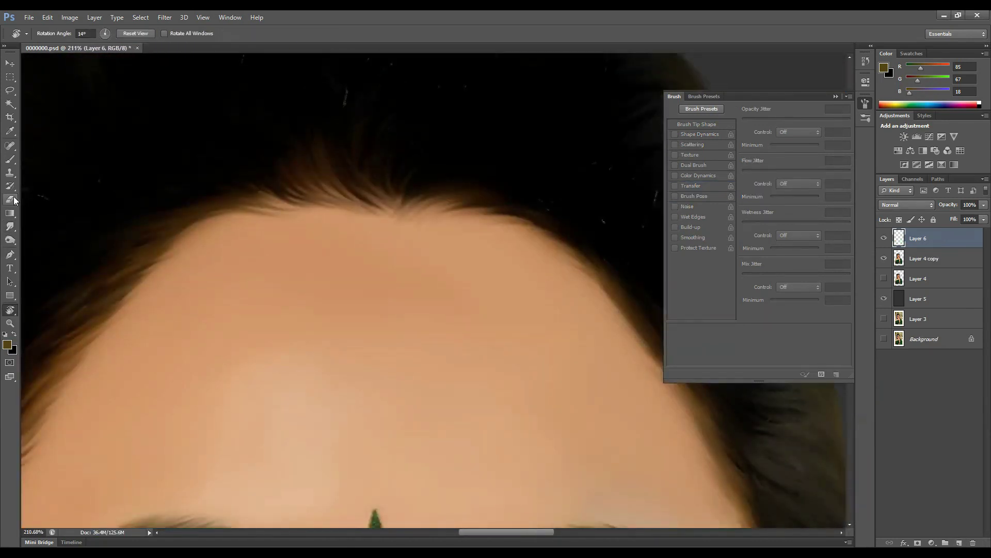
{"action": "key", "text": "b"}
{"action": "left_click", "coordinate": [52, 33]}
{"action": "left_click", "coordinate": [677, 166]}
{"action": "left_click", "coordinate": [712, 135]}
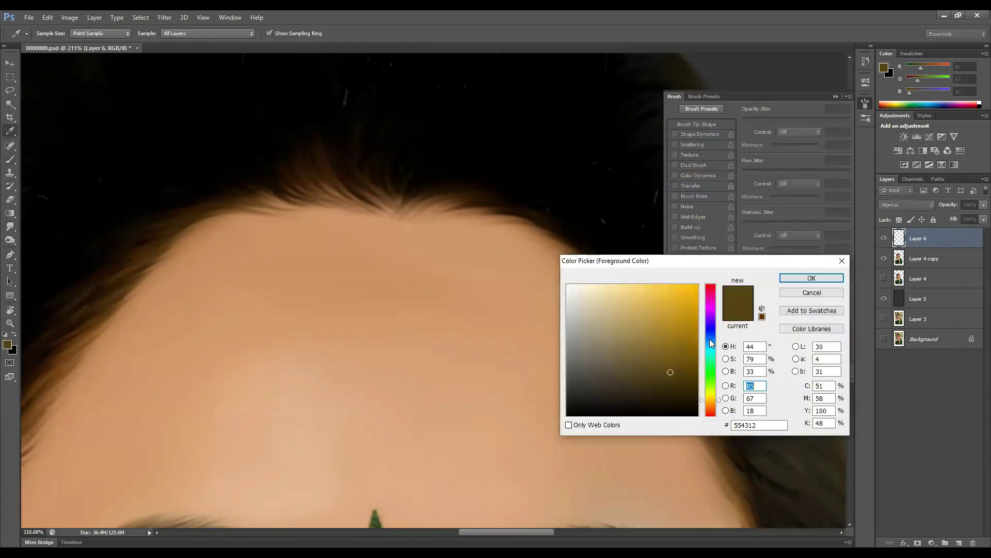
{"action": "left_click", "coordinate": [710, 346]}
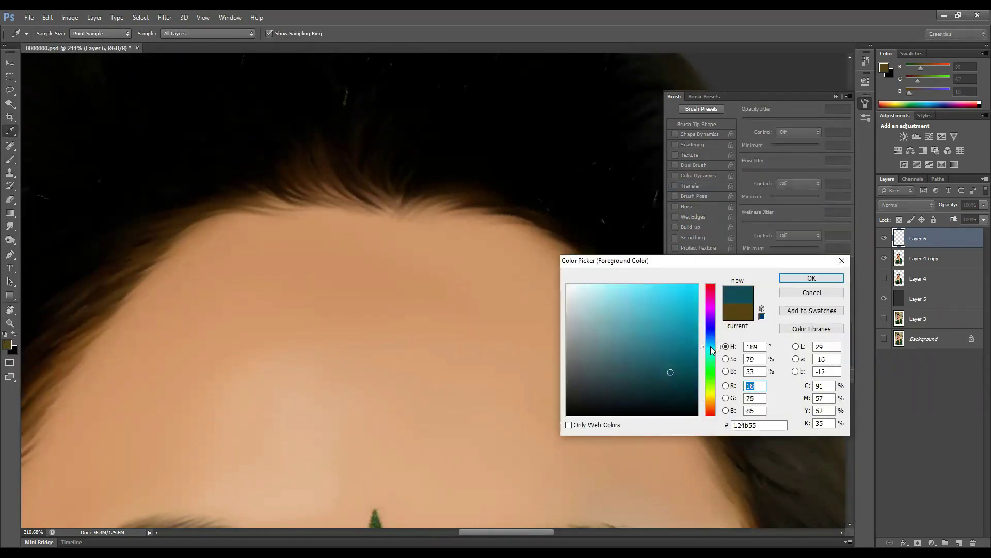
{"action": "left_click", "coordinate": [812, 278]}
Step: Set up a triangular Brush tip at 15 px with Shape Dynamics and Transfer for painting hair highlights
{"action": "key", "text": "b"}
{"action": "scroll", "coordinate": [317, 272], "scroll_direction": "up", "scroll_amount": 3}
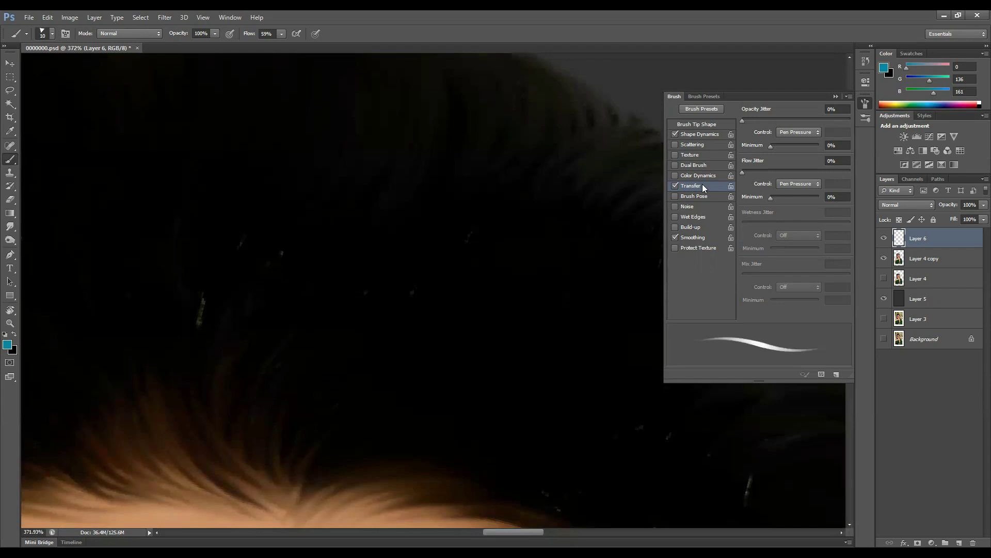
{"action": "left_click", "coordinate": [696, 124]}
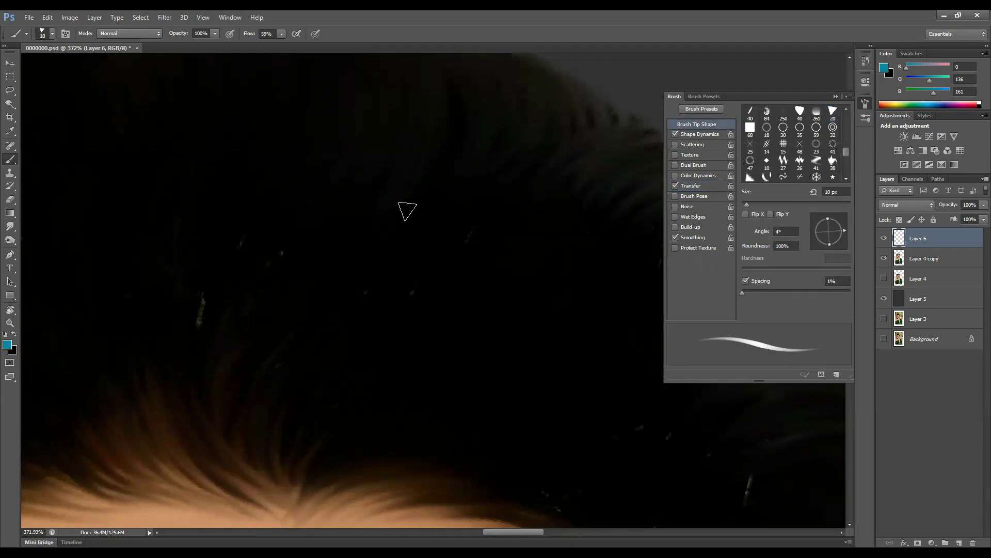
{"action": "scroll", "coordinate": [391, 267], "scroll_direction": "up", "scroll_amount": 1}
{"action": "key", "text": "bracketright"}
Step: Paint the first curved teal strands on Layer 6, from above the centre of the hairline up toward the crown
{"action": "left_click_drag", "start_coordinate": [313, 341], "coordinate": [426, 191]}
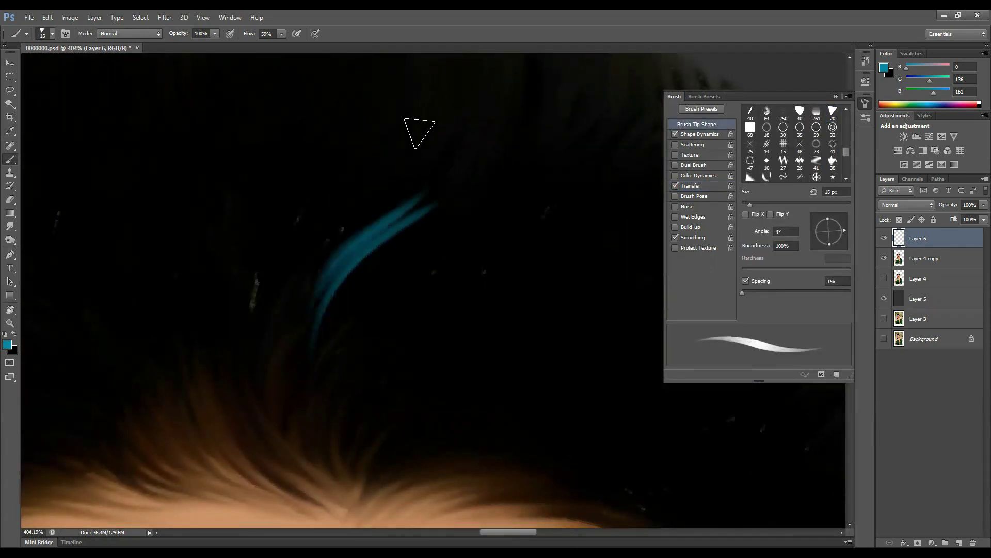
{"action": "left_click_drag", "start_coordinate": [394, 121], "coordinate": [413, 206]}
{"action": "left_click_drag", "start_coordinate": [439, 171], "coordinate": [290, 382]}
{"action": "left_click_drag", "start_coordinate": [393, 191], "coordinate": [304, 356]}
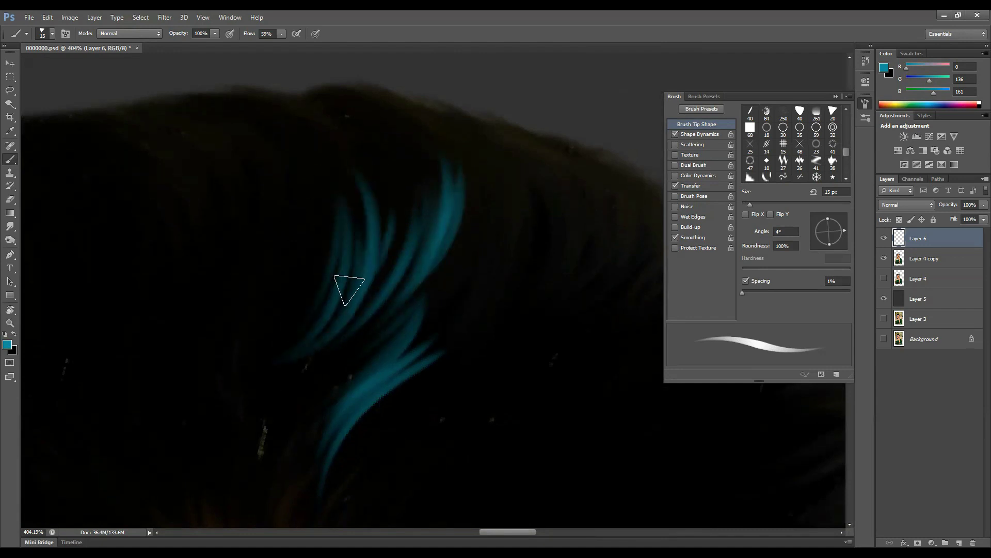
{"action": "left_click_drag", "start_coordinate": [348, 286], "coordinate": [254, 130]}
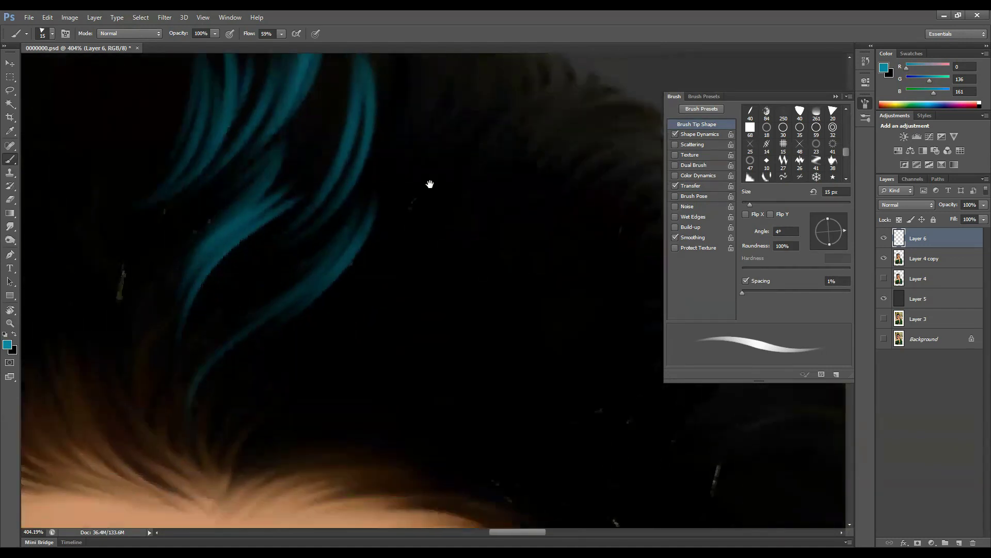
Step: Add curved teal strands across the crown on both sides of the centre highlights with the 15 px tip
{"action": "scroll", "coordinate": [286, 312], "scroll_direction": "down", "scroll_amount": 1}
{"action": "left_click_drag", "start_coordinate": [320, 362], "coordinate": [309, 176]}
{"action": "left_click_drag", "start_coordinate": [356, 294], "coordinate": [312, 172]}
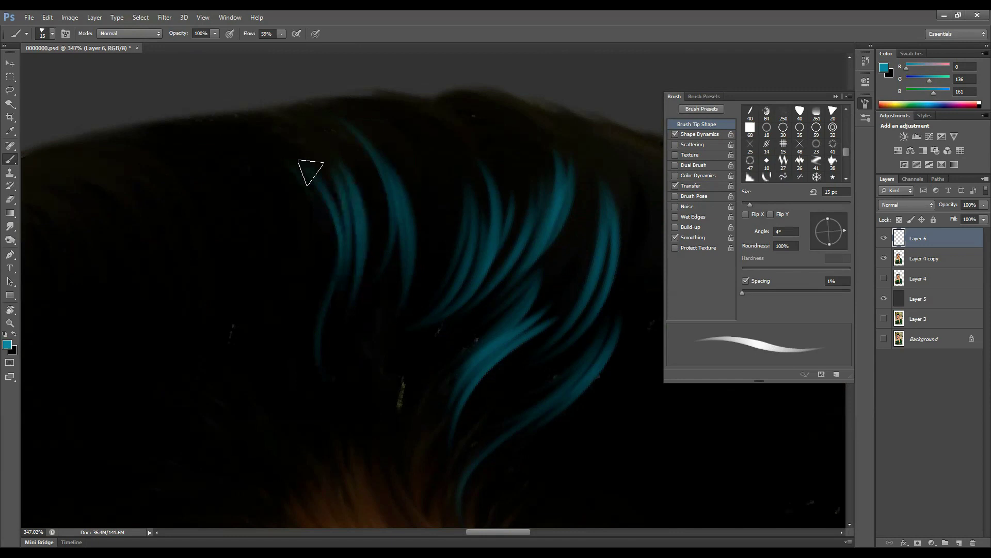
{"action": "scroll", "coordinate": [427, 237], "scroll_direction": "down", "scroll_amount": 5}
{"action": "mouse_move", "coordinate": [427, 237]}
{"action": "left_mouse_down"}
{"action": "mouse_move", "coordinate": [312, 328]}
{"action": "mouse_move", "coordinate": [339, 230]}
{"action": "left_mouse_up"}
{"action": "scroll", "coordinate": [369, 339], "scroll_direction": "up", "scroll_amount": 5}
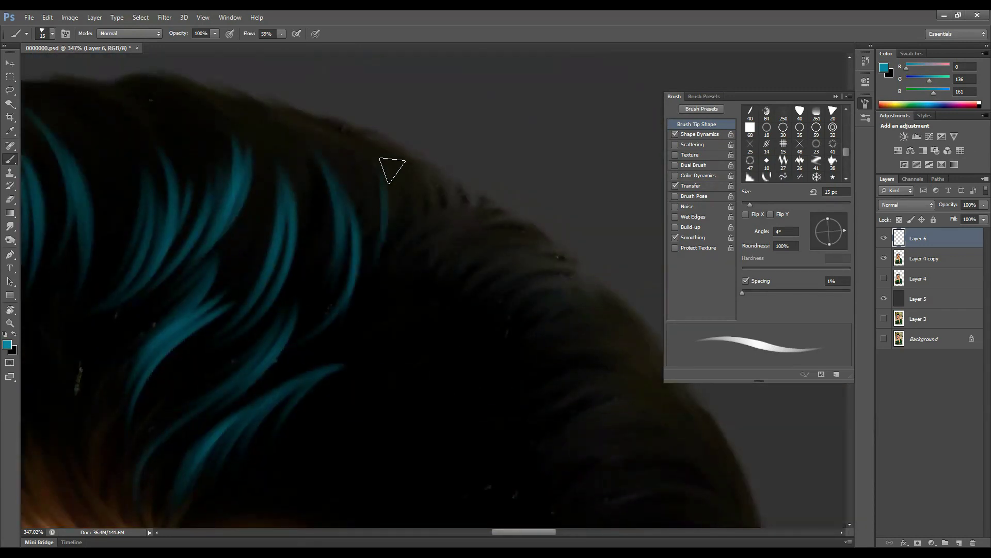
{"action": "scroll", "coordinate": [383, 257], "scroll_direction": "down", "scroll_amount": 1}
Step: Paint long teal strands sweeping over the image-left side of the crown, including along its outer edge
{"action": "left_click_drag", "start_coordinate": [230, 111], "coordinate": [381, 297]}
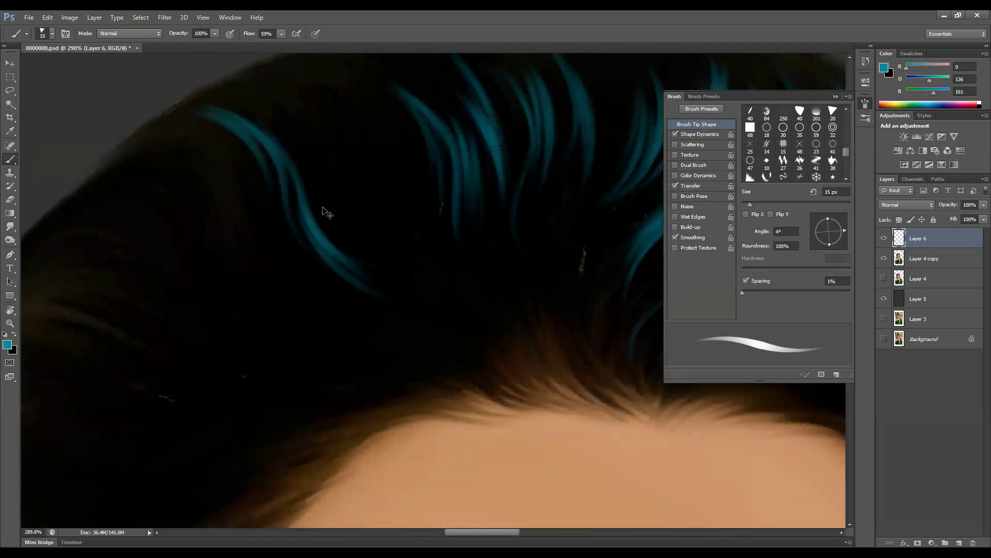
{"action": "mouse_move", "coordinate": [313, 72]}
{"action": "left_mouse_down"}
{"action": "mouse_move", "coordinate": [408, 148]}
{"action": "mouse_move", "coordinate": [409, 277]}
{"action": "mouse_move", "coordinate": [429, 315]}
{"action": "left_mouse_up"}
{"action": "scroll", "coordinate": [274, 250], "scroll_direction": "up", "scroll_amount": 3}
{"action": "scroll", "coordinate": [309, 259], "scroll_direction": "down", "scroll_amount": 2}
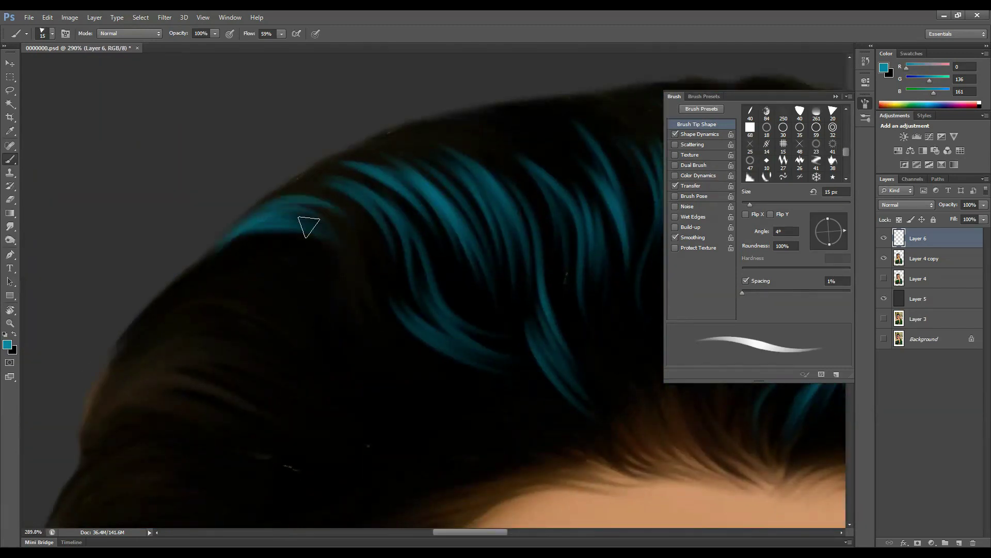
{"action": "left_click_drag", "start_coordinate": [126, 357], "coordinate": [292, 354]}
{"action": "left_click_drag", "start_coordinate": [222, 289], "coordinate": [372, 380]}
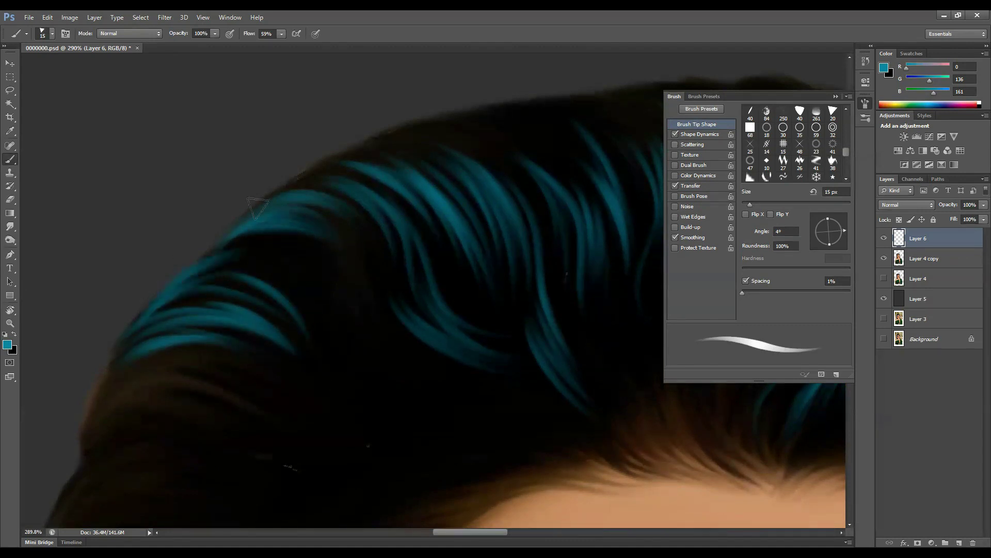
{"action": "left_click_drag", "start_coordinate": [410, 126], "coordinate": [319, 178]}
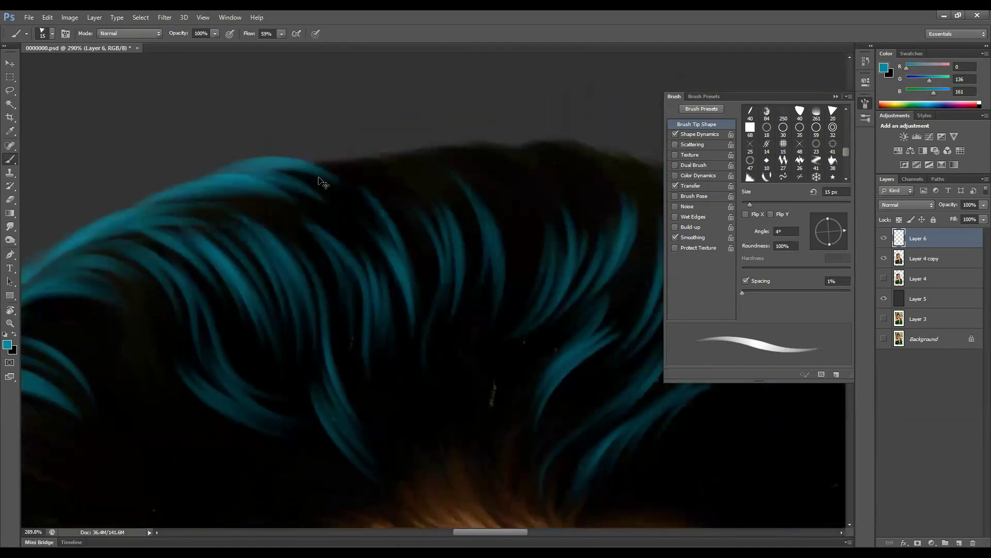
Step: Paint arched teal strands inward from the image-left outer edge of the hair, below the crown highlights
{"action": "key", "text": "ctrl+0"}
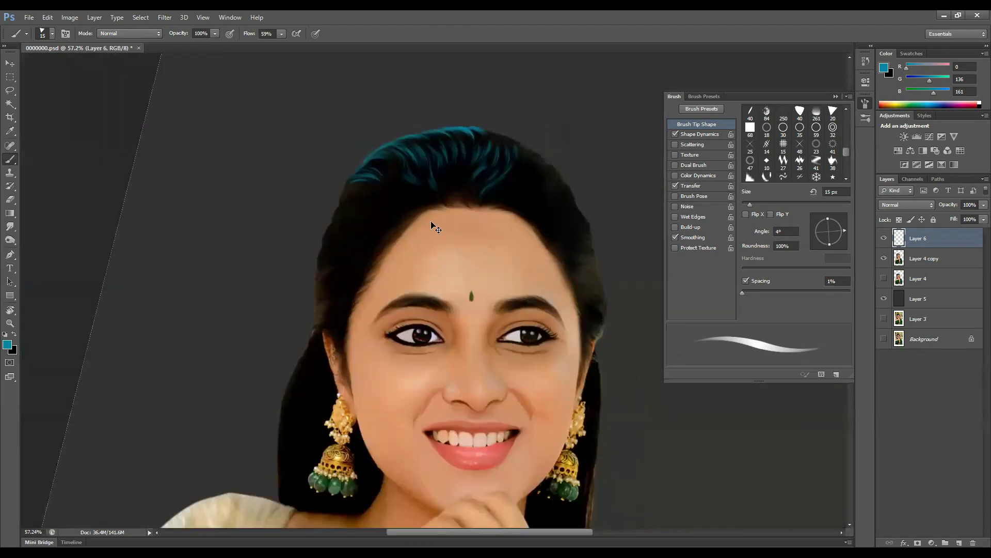
{"action": "scroll", "coordinate": [434, 222], "scroll_direction": "up", "scroll_amount": 5}
{"action": "mouse_move", "coordinate": [206, 362]}
{"action": "left_mouse_down"}
{"action": "mouse_move", "coordinate": [336, 261]}
{"action": "mouse_move", "coordinate": [199, 255]}
{"action": "left_mouse_up"}
{"action": "left_click_drag", "start_coordinate": [129, 279], "coordinate": [310, 212]}
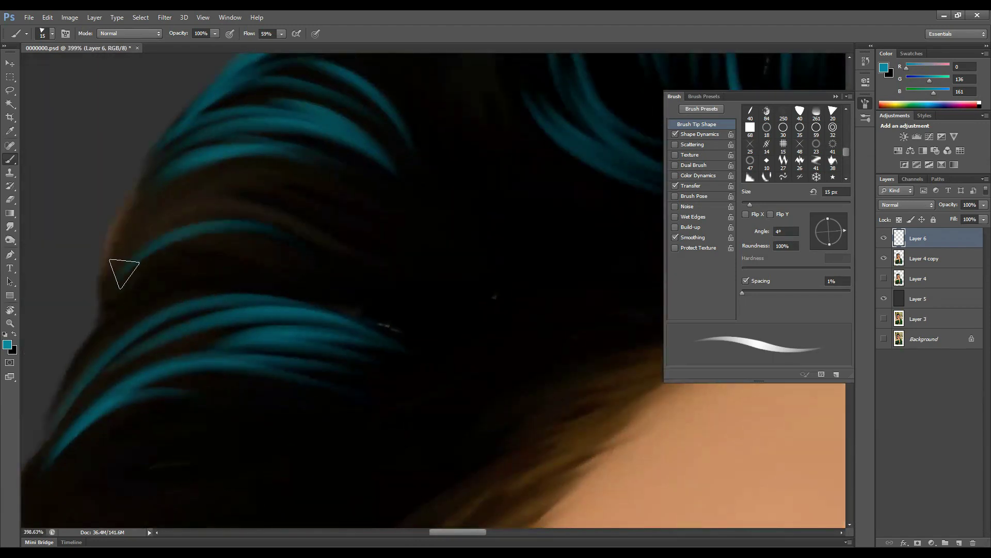
{"action": "left_click_drag", "start_coordinate": [160, 238], "coordinate": [581, 258]}
{"action": "left_click_drag", "start_coordinate": [239, 228], "coordinate": [610, 284]}
{"action": "scroll", "coordinate": [449, 309], "scroll_direction": "down", "scroll_amount": 3}
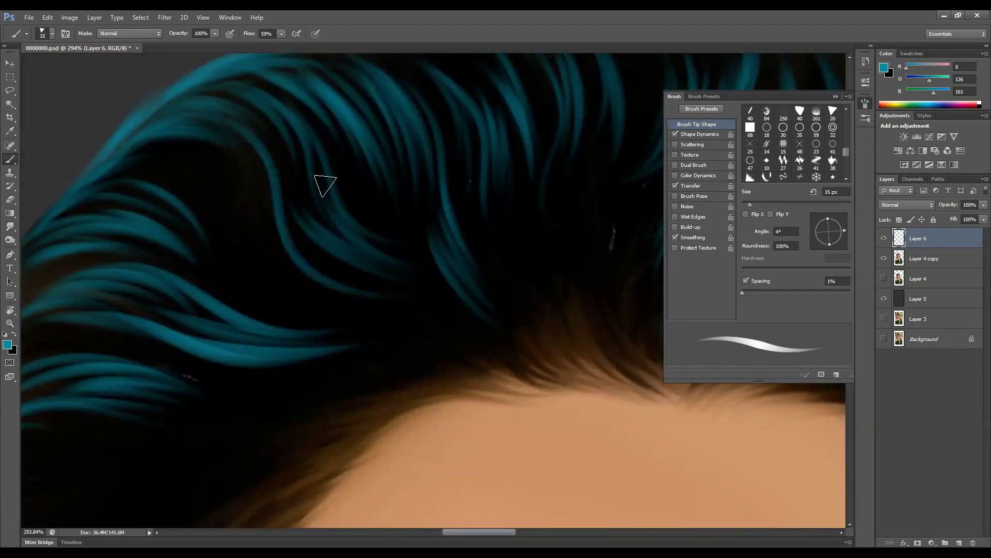
Step: Fill the gaps with more teal strands along the top edge of the crown and down to the centre hairline
{"action": "left_click_drag", "start_coordinate": [178, 150], "coordinate": [355, 315]}
{"action": "left_click_drag", "start_coordinate": [340, 310], "coordinate": [271, 235]}
{"action": "scroll", "coordinate": [329, 126], "scroll_direction": "up", "scroll_amount": 2}
{"action": "scroll", "coordinate": [328, 126], "scroll_direction": "right", "scroll_amount": 5}
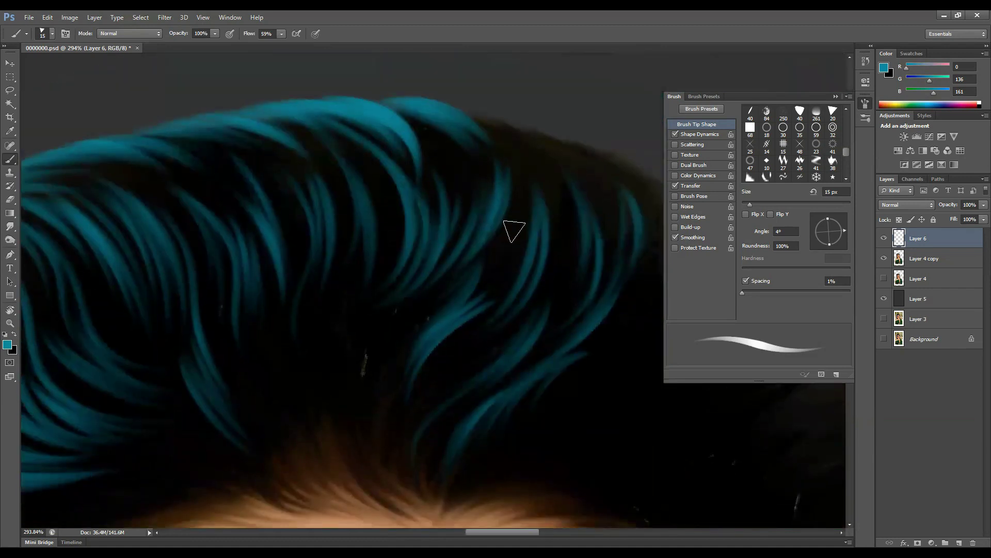
{"action": "scroll", "coordinate": [310, 336], "scroll_direction": "down", "scroll_amount": 3}
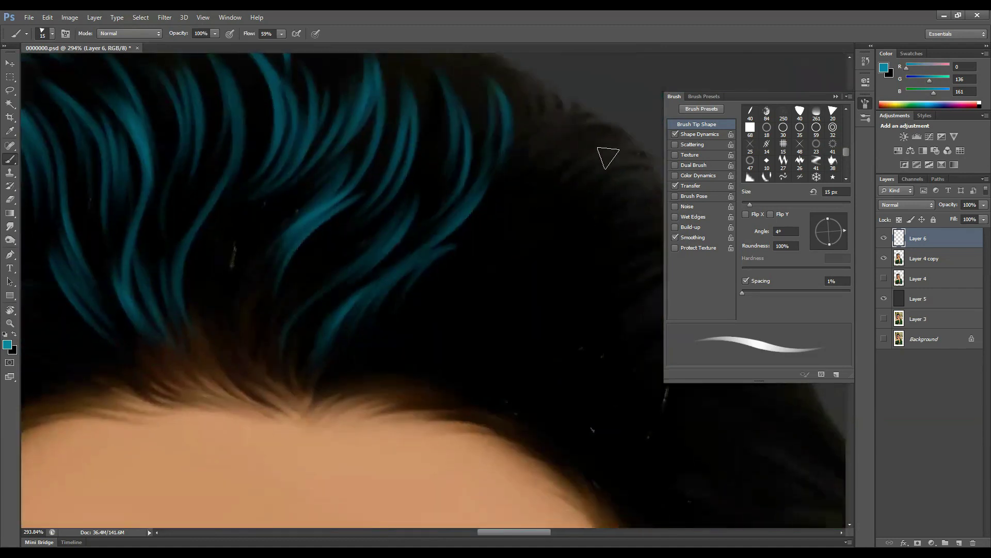
Step: Paint wavy teal strands down the image-left side of the hair, between the outer edge and the temple
{"action": "scroll", "coordinate": [527, 160], "scroll_direction": "down", "scroll_amount": 2}
{"action": "scroll", "coordinate": [177, 410], "scroll_direction": "up", "scroll_amount": 4}
{"action": "left_click_drag", "start_coordinate": [181, 392], "coordinate": [348, 265]}
{"action": "mouse_move", "coordinate": [217, 320]}
{"action": "left_mouse_down"}
{"action": "mouse_move", "coordinate": [162, 358]}
{"action": "mouse_move", "coordinate": [326, 181]}
{"action": "mouse_move", "coordinate": [336, 284]}
{"action": "left_mouse_up"}
{"action": "left_click_drag", "start_coordinate": [232, 331], "coordinate": [509, 210]}
{"action": "left_click_drag", "start_coordinate": [351, 258], "coordinate": [532, 144]}
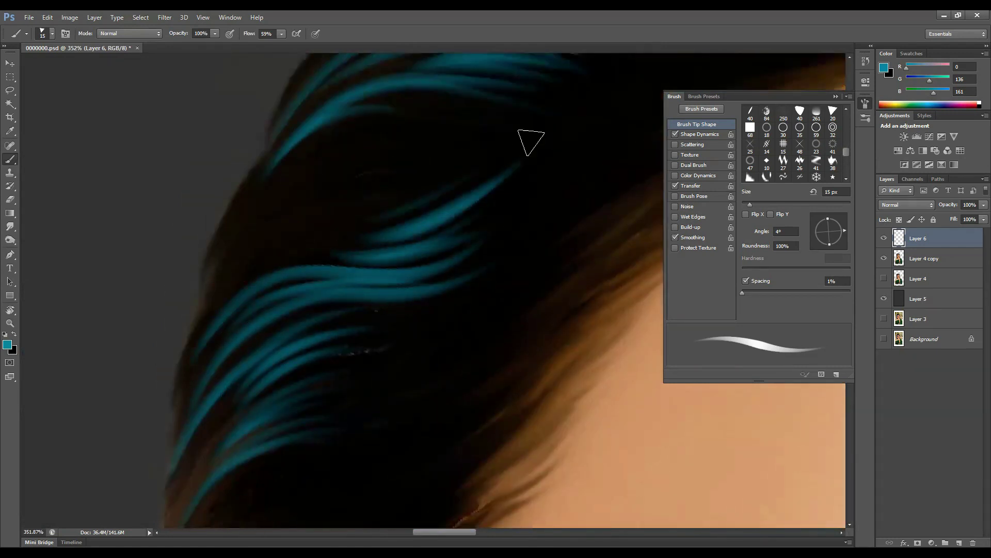
{"action": "left_click_drag", "start_coordinate": [361, 216], "coordinate": [519, 132]}
{"action": "left_click_drag", "start_coordinate": [364, 154], "coordinate": [567, 113]}
{"action": "left_click_drag", "start_coordinate": [184, 374], "coordinate": [403, 183]}
{"action": "left_click_drag", "start_coordinate": [199, 323], "coordinate": [374, 281]}
Step: Paint short curved teal strands on the image-right half of the crown, redoing one misplaced stroke
{"action": "scroll", "coordinate": [374, 281], "scroll_direction": "down", "scroll_amount": 3}
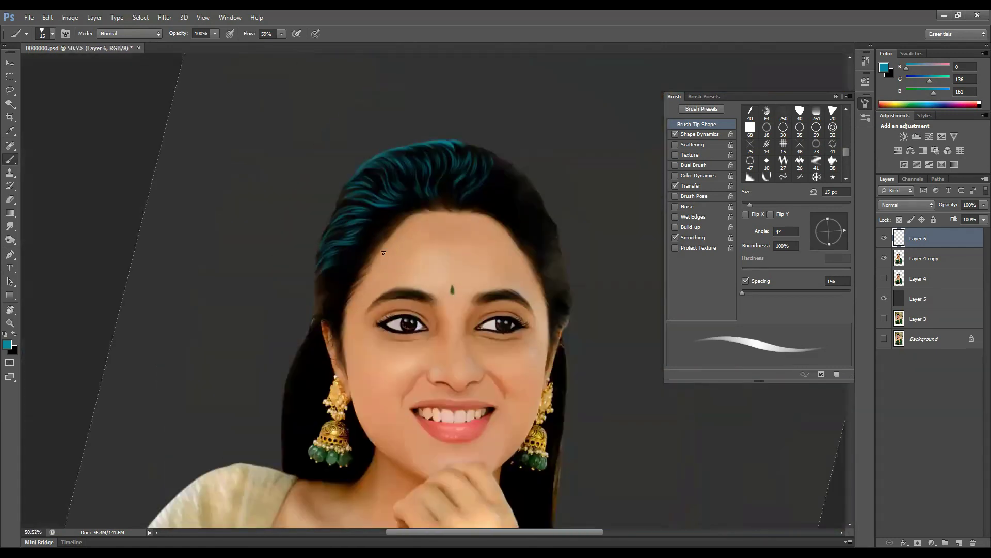
{"action": "scroll", "coordinate": [341, 155], "scroll_direction": "up", "scroll_amount": 3}
{"action": "left_click_drag", "start_coordinate": [331, 214], "coordinate": [345, 144]}
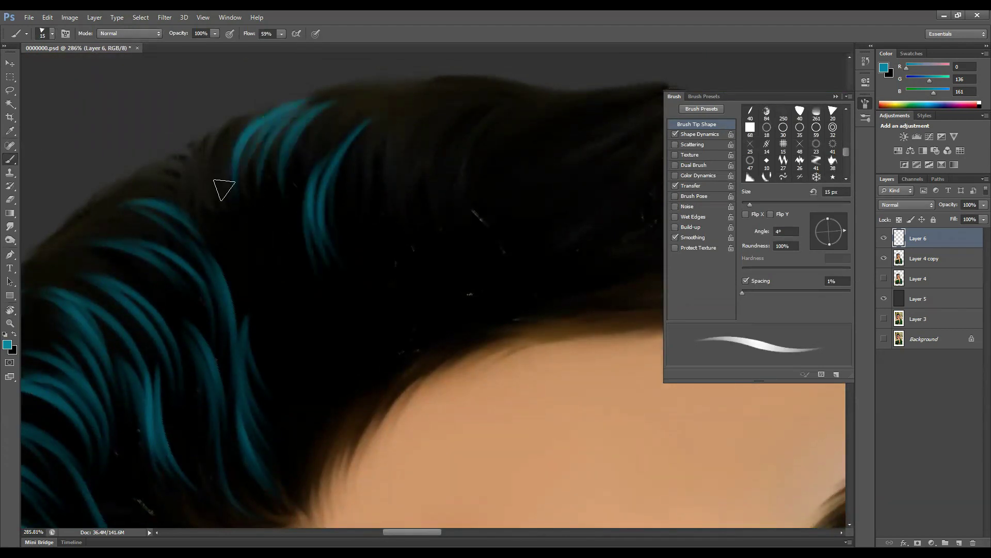
{"action": "left_click_drag", "start_coordinate": [223, 190], "coordinate": [268, 114]}
{"action": "left_click_drag", "start_coordinate": [180, 206], "coordinate": [242, 131]}
{"action": "key", "text": "ctrl+z"}
{"action": "left_click_drag", "start_coordinate": [222, 202], "coordinate": [247, 136]}
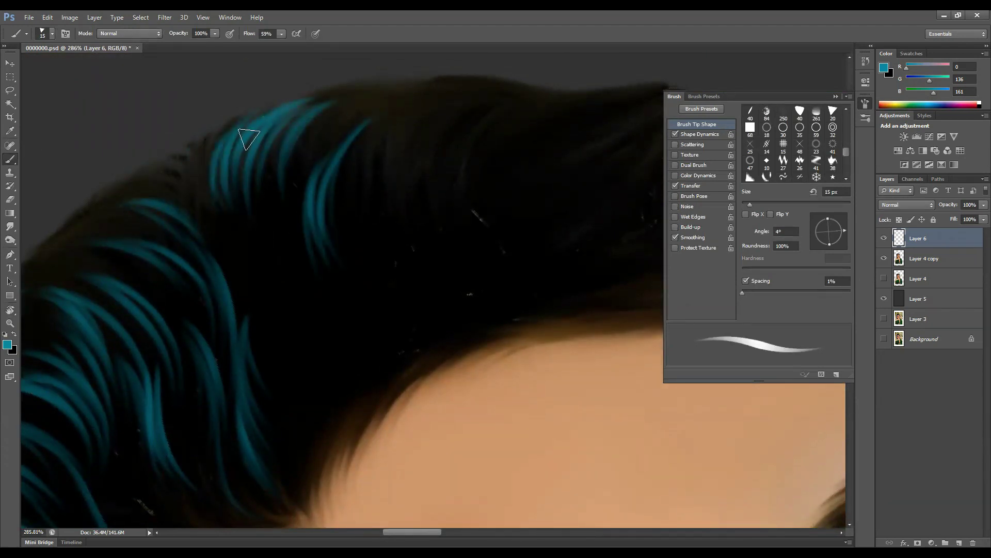
Step: Extend the image-right crown highlights with long flowing teal strands toward the forehead and along the outer edge
{"action": "scroll", "coordinate": [237, 154], "scroll_direction": "up", "scroll_amount": 1}
{"action": "left_click_drag", "start_coordinate": [239, 88], "coordinate": [303, 254]}
{"action": "scroll", "coordinate": [331, 207], "scroll_direction": "up", "scroll_amount": 1}
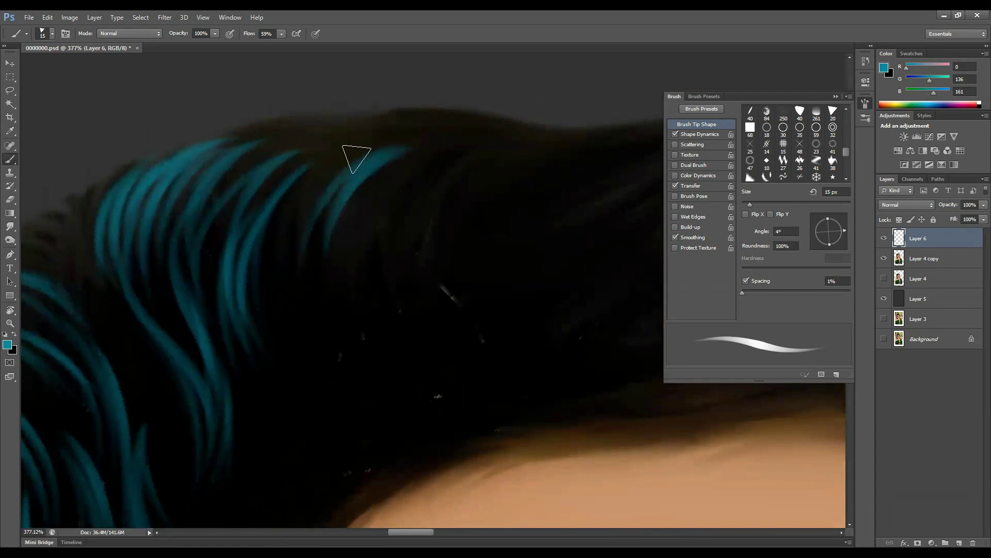
{"action": "left_click_drag", "start_coordinate": [274, 320], "coordinate": [408, 132]}
{"action": "scroll", "coordinate": [238, 217], "scroll_direction": "down", "scroll_amount": 2}
{"action": "left_click_drag", "start_coordinate": [211, 113], "coordinate": [305, 362]}
Step: Reduce the brush to 9 px and paint finer teal strands between the highlights along the crown's outer edge
{"action": "key", "text": "bracketleft"}
{"action": "key", "text": "bracketleft"}
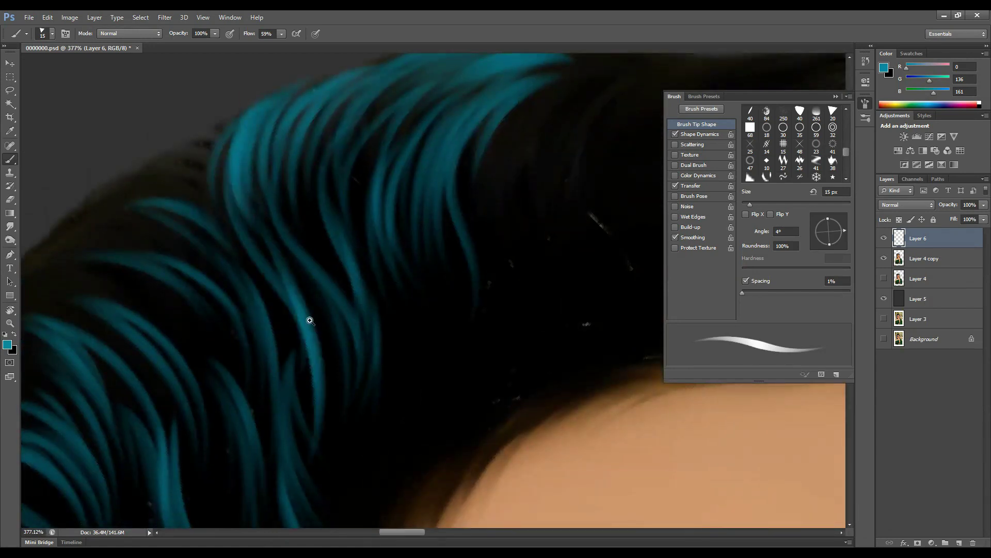
{"action": "scroll", "coordinate": [289, 295], "scroll_direction": "up", "scroll_amount": 1}
{"action": "mouse_move", "coordinate": [270, 267]}
{"action": "left_mouse_down"}
{"action": "mouse_move", "coordinate": [345, 192]}
{"action": "mouse_move", "coordinate": [516, 131]}
{"action": "left_mouse_up"}
{"action": "scroll", "coordinate": [412, 255], "scroll_direction": "down", "scroll_amount": 1}
{"action": "left_click_drag", "start_coordinate": [411, 255], "coordinate": [631, 151]}
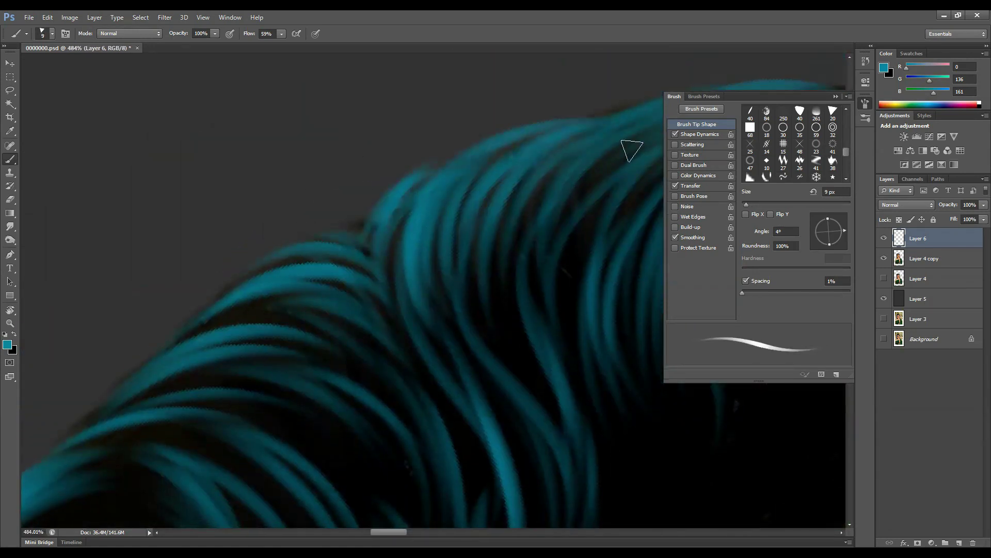
Step: Paint thin wavy teal strands with the 9 px tip farther down the image-right side of the hair
{"action": "scroll", "coordinate": [272, 139], "scroll_direction": "down", "scroll_amount": 2}
{"action": "left_click_drag", "start_coordinate": [408, 207], "coordinate": [527, 133]}
{"action": "left_click_drag", "start_coordinate": [475, 235], "coordinate": [565, 158]}
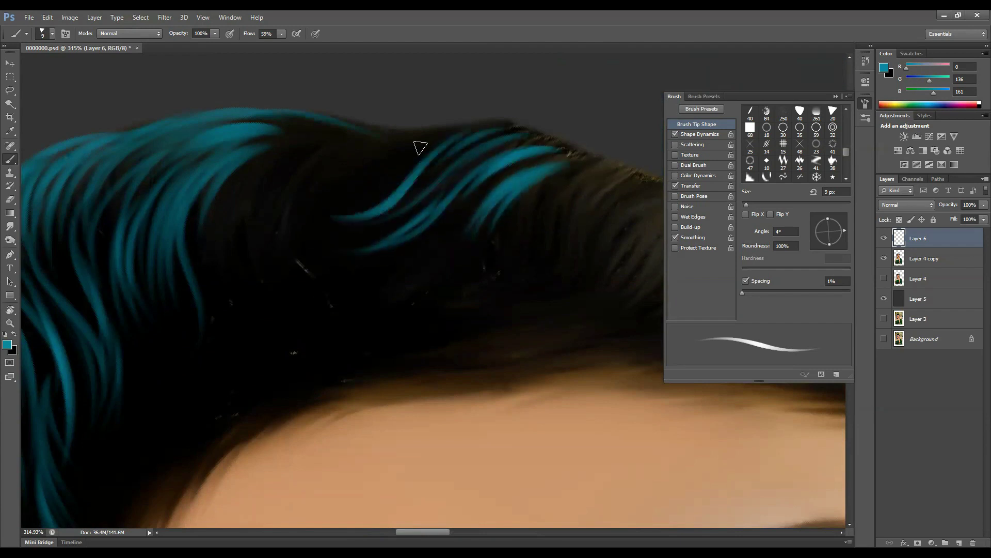
{"action": "left_click_drag", "start_coordinate": [343, 214], "coordinate": [444, 139]}
{"action": "scroll", "coordinate": [343, 143], "scroll_direction": "down", "scroll_amount": 3}
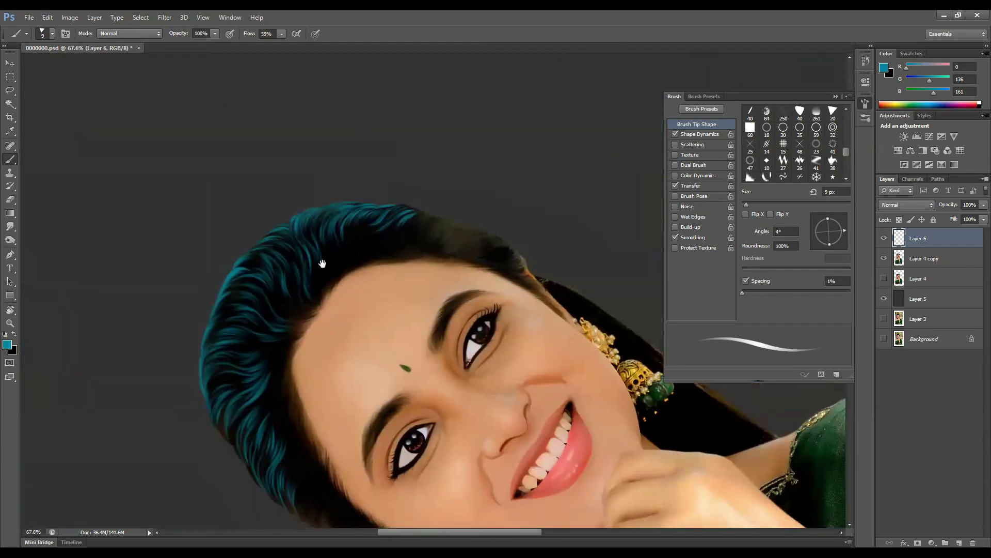
Step: Darken the hair beneath the highlights on Layer 4 copy with the Burn tool at 175 px, and return to the Brush on Layer 6
{"action": "scroll", "coordinate": [327, 262], "scroll_direction": "up", "scroll_amount": 2}
{"action": "key", "text": "r"}
{"action": "key", "text": "alt+bracketleft"}
{"action": "key", "text": "o"}
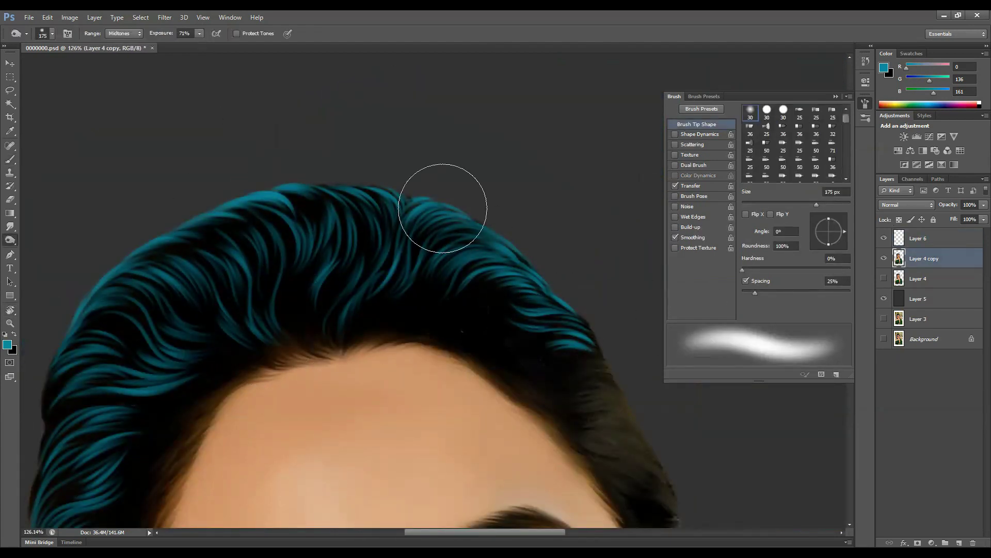
{"action": "scroll", "coordinate": [332, 262], "scroll_direction": "down", "scroll_amount": 2}
{"action": "key", "text": "b"}
{"action": "scroll", "coordinate": [412, 267], "scroll_direction": "up", "scroll_amount": 3}
{"action": "key", "text": "alt+bracketright"}
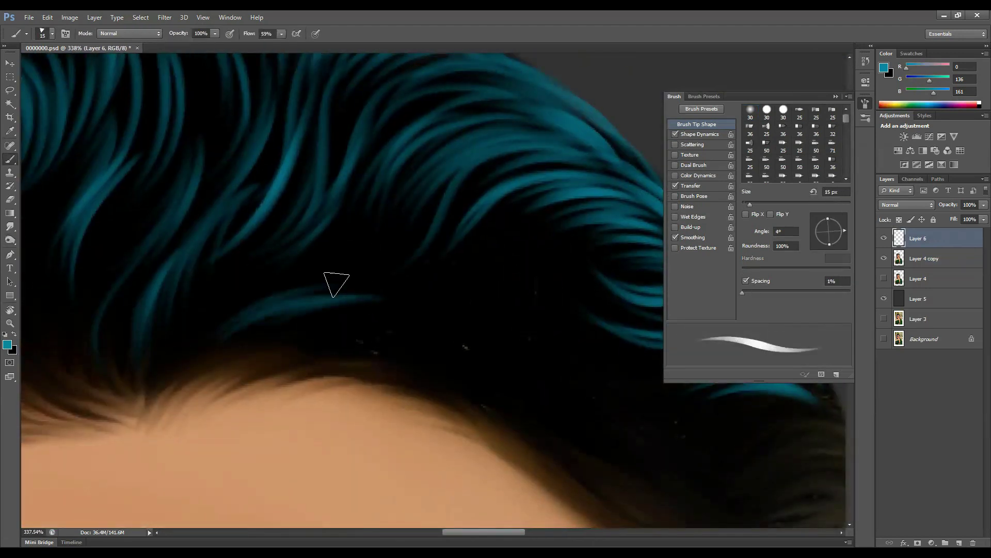
Step: Paint teal strands at 15 px along the image-right hairline and down the side of the hair to the ear
{"action": "left_click_drag", "start_coordinate": [560, 288], "coordinate": [443, 243]}
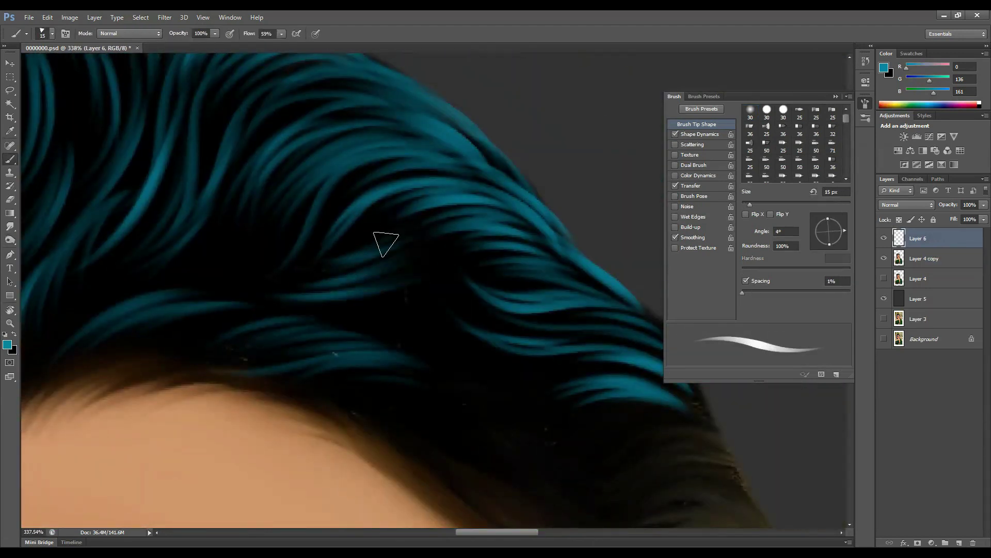
{"action": "left_click_drag", "start_coordinate": [384, 240], "coordinate": [551, 248]}
{"action": "scroll", "coordinate": [343, 295], "scroll_direction": "down", "scroll_amount": 2}
{"action": "scroll", "coordinate": [449, 279], "scroll_direction": "down", "scroll_amount": 1}
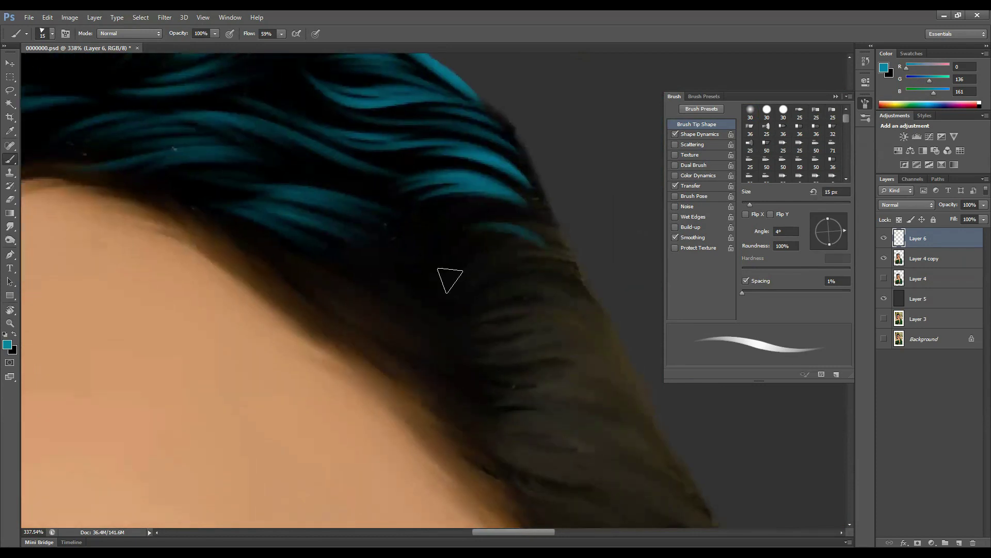
{"action": "scroll", "coordinate": [465, 320], "scroll_direction": "down", "scroll_amount": 3}
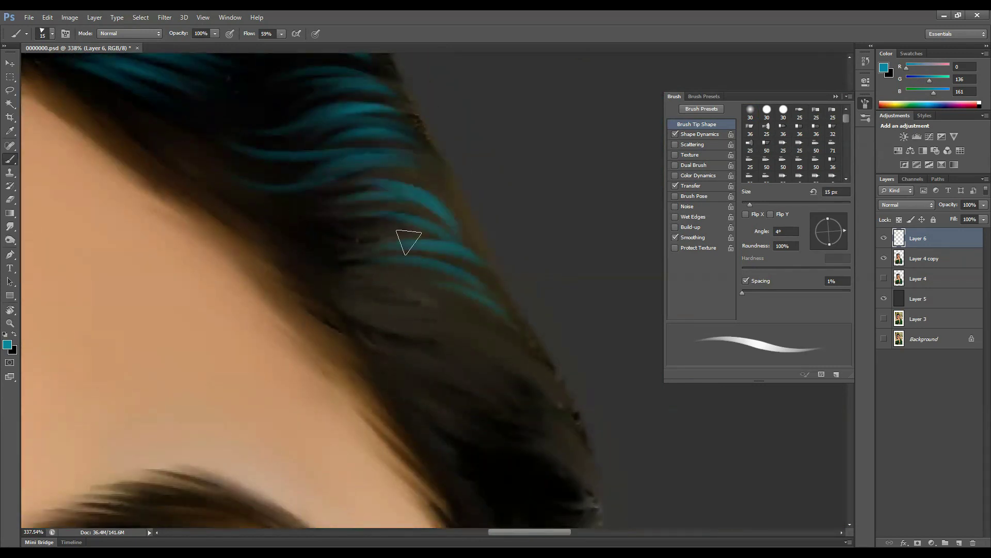
{"action": "scroll", "coordinate": [524, 390], "scroll_direction": "down", "scroll_amount": 3}
{"action": "left_click_drag", "start_coordinate": [436, 382], "coordinate": [509, 454]}
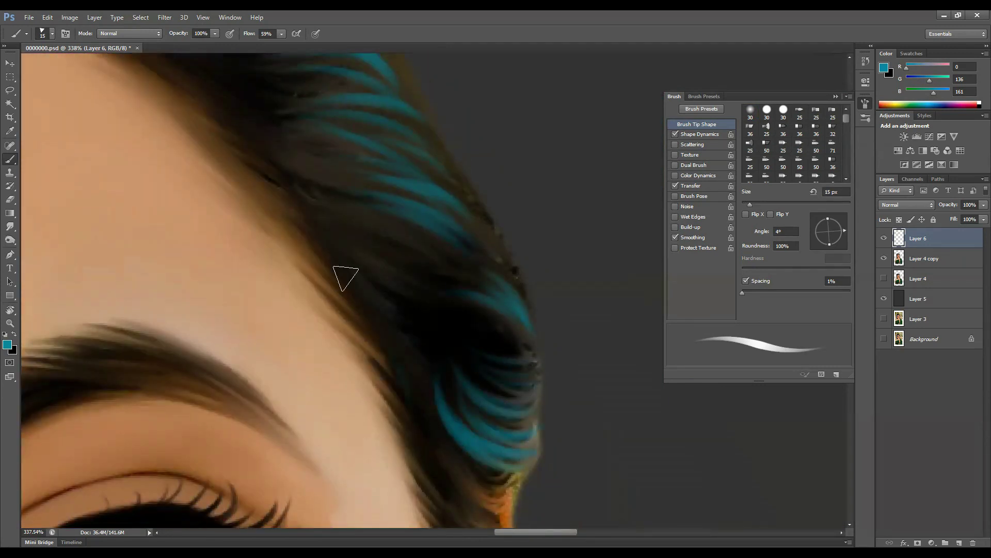
{"action": "scroll", "coordinate": [525, 336], "scroll_direction": "down", "scroll_amount": 6}
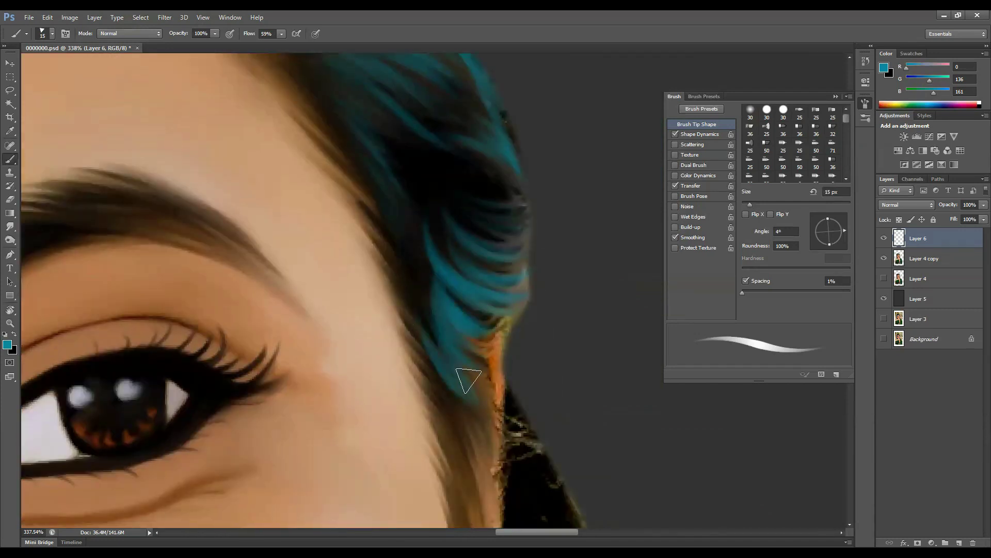
Step: Darken the brownish side hair on Layer 4 copy with the Burn tool at 125 px, midtones, 71% exposure
{"action": "key", "text": "alt+bracketleft"}
{"action": "scroll", "coordinate": [553, 336], "scroll_direction": "down", "scroll_amount": 3}
{"action": "scroll", "coordinate": [297, 101], "scroll_direction": "up", "scroll_amount": 5}
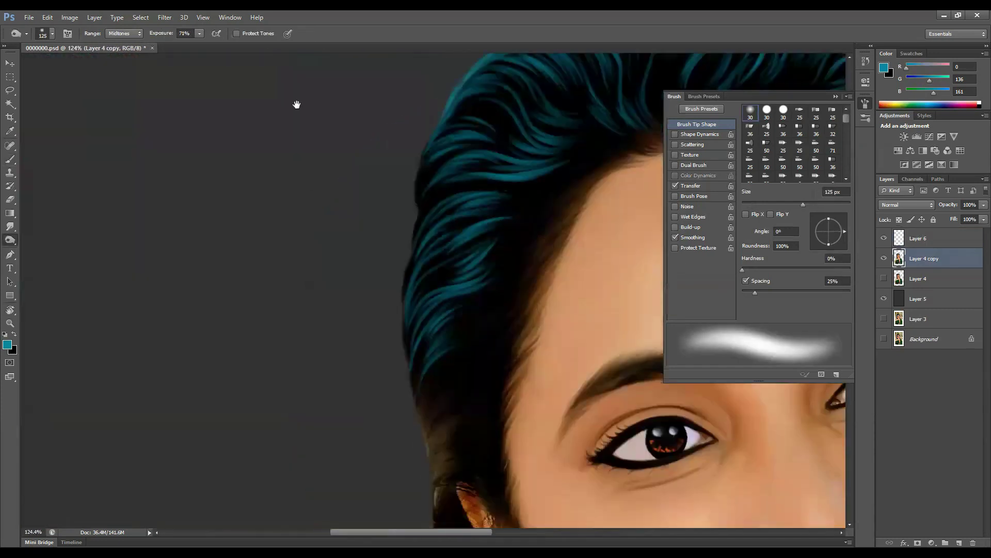
Step: Paint teal strands on Layer 6 down the image-left side of the hair to just above the ear
{"action": "left_click", "coordinate": [924, 238]}
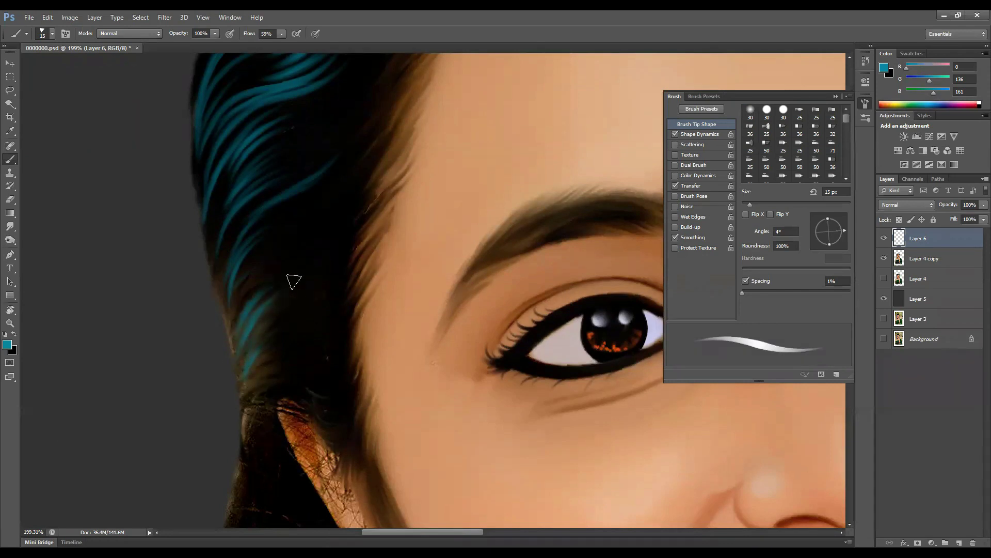
{"action": "left_click_drag", "start_coordinate": [310, 255], "coordinate": [212, 342]}
{"action": "scroll", "coordinate": [330, 182], "scroll_direction": "down", "scroll_amount": 3}
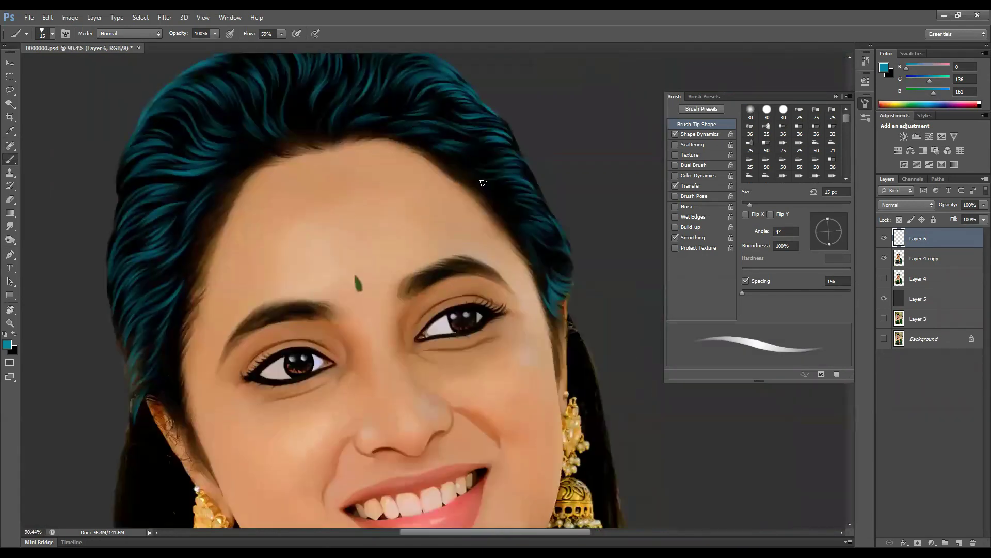
Step: Darken the image-right side hair on Layer 4 copy with the Burn tool, and return to Layer 6 with a 20 px Brush
{"action": "left_click", "coordinate": [925, 258]}
{"action": "key", "text": "o"}
{"action": "scroll", "coordinate": [237, 268], "scroll_direction": "up", "scroll_amount": 3}
{"action": "left_click_drag", "start_coordinate": [237, 268], "coordinate": [467, 287]}
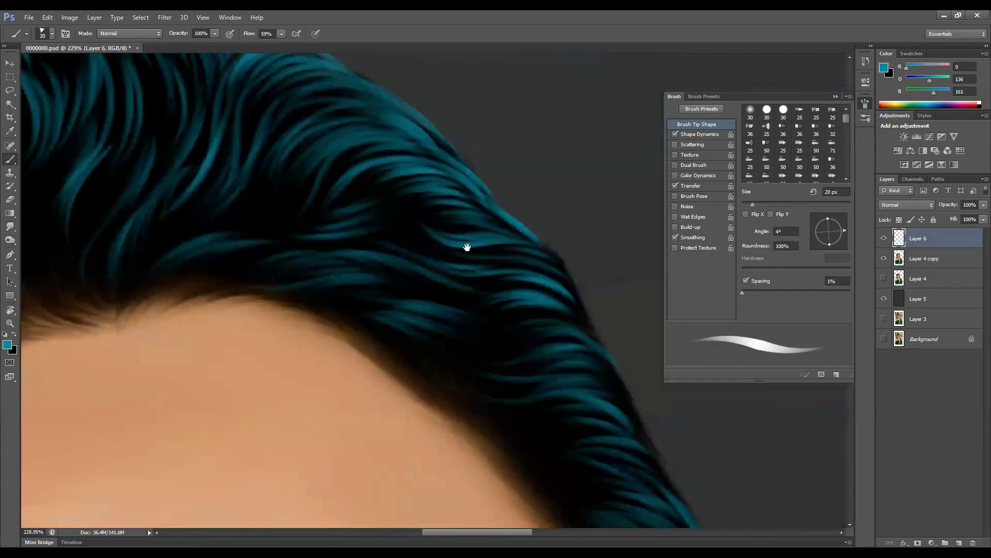
{"action": "left_click_drag", "start_coordinate": [467, 247], "coordinate": [346, 269]}
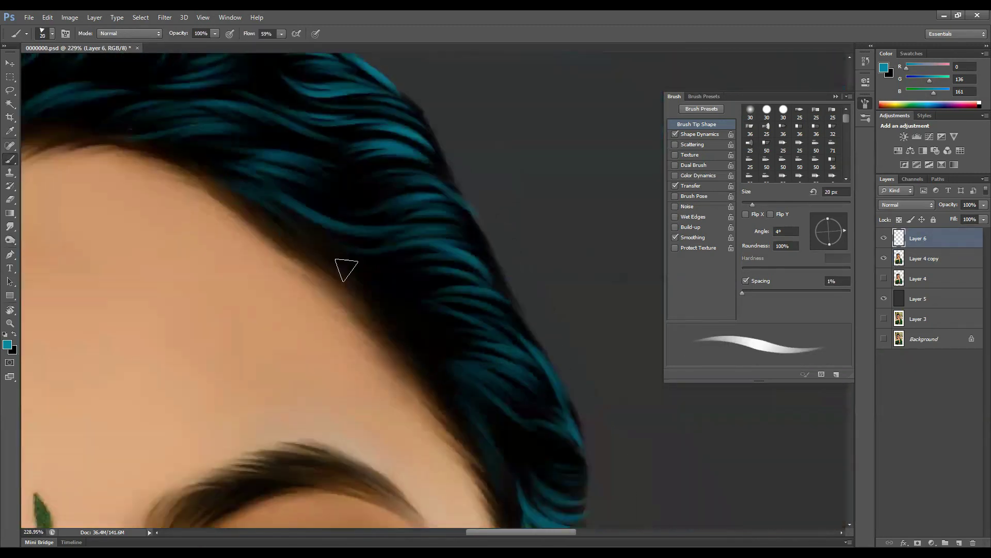
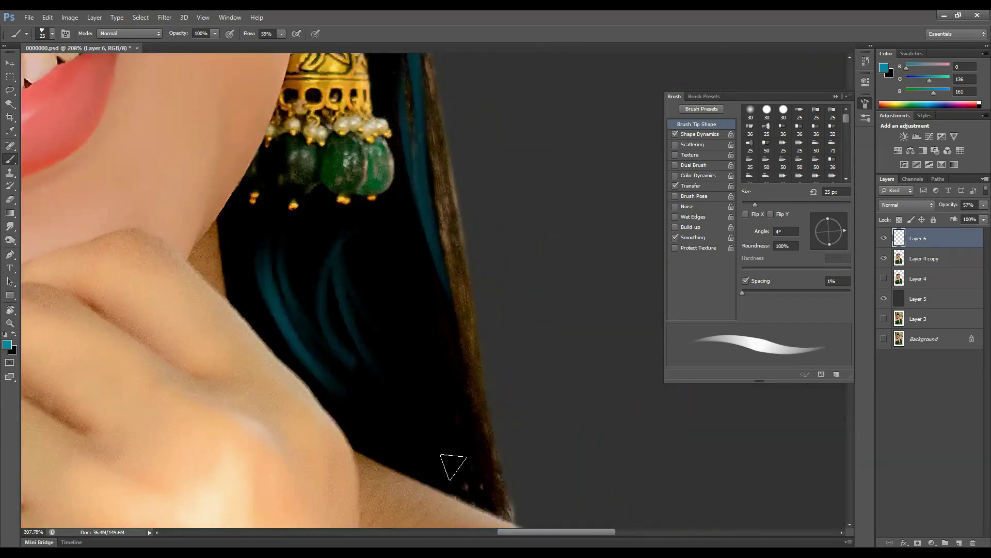
Step: Paint teal strands at 25 px in the loose hair below the image-right earring, and burn its brown edge on Layer 4 copy at 150 px
{"action": "mouse_move", "coordinate": [453, 465]}
{"action": "left_mouse_down"}
{"action": "mouse_move", "coordinate": [482, 405]}
{"action": "mouse_move", "coordinate": [476, 331]}
{"action": "left_mouse_up"}
{"action": "left_click", "coordinate": [928, 269]}
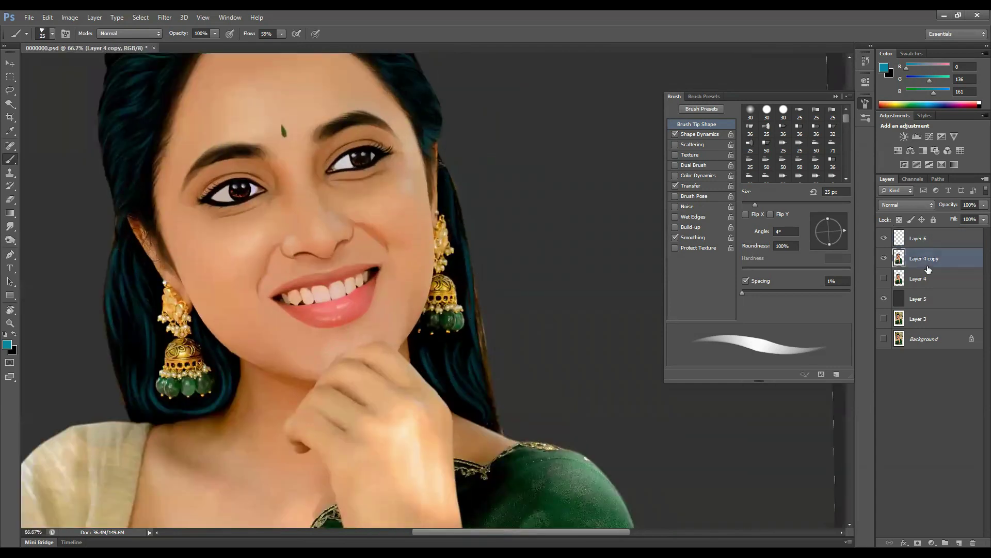
{"action": "key", "text": "o"}
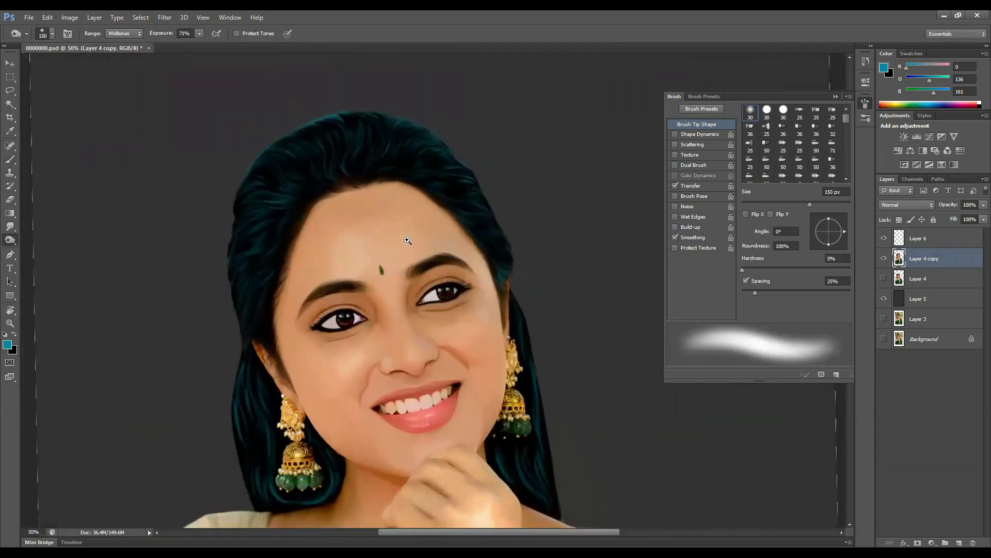
Step: Create a new layer above Layer 6 and set the triangular Brush to 8 px for fine strands near the image-left ear
{"action": "scroll", "coordinate": [397, 244], "scroll_direction": "up", "scroll_amount": 5}
{"action": "key", "text": "ctrl+shift+alt+n"}
{"action": "key", "text": "b"}
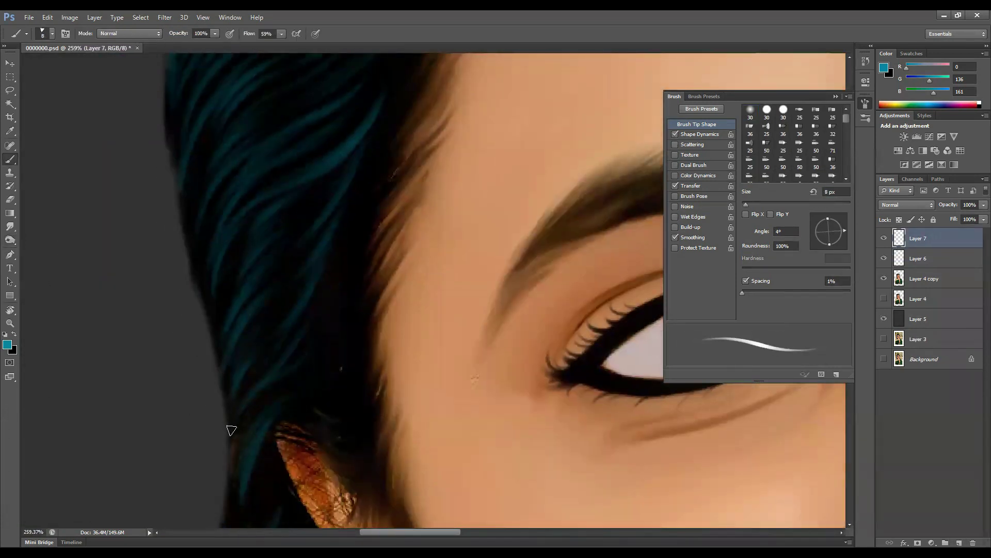
Step: Paint teal highlight strands along the left and top outer edges of the hair on Layer 7 with a 5–8 px brush
{"action": "scroll", "coordinate": [189, 258], "scroll_direction": "up", "scroll_amount": 4}
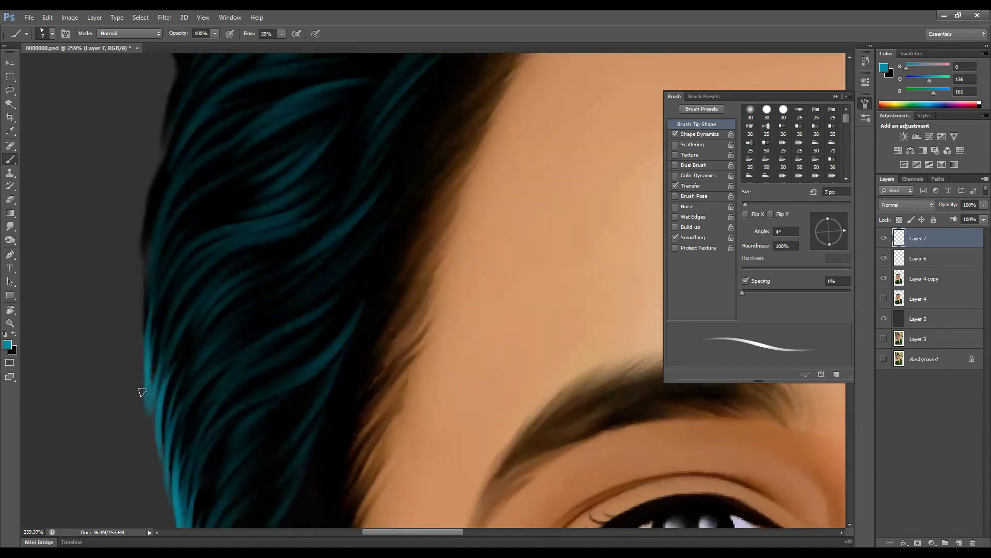
{"action": "scroll", "coordinate": [145, 394], "scroll_direction": "up", "scroll_amount": 4}
{"action": "scroll", "coordinate": [130, 408], "scroll_direction": "up", "scroll_amount": 3}
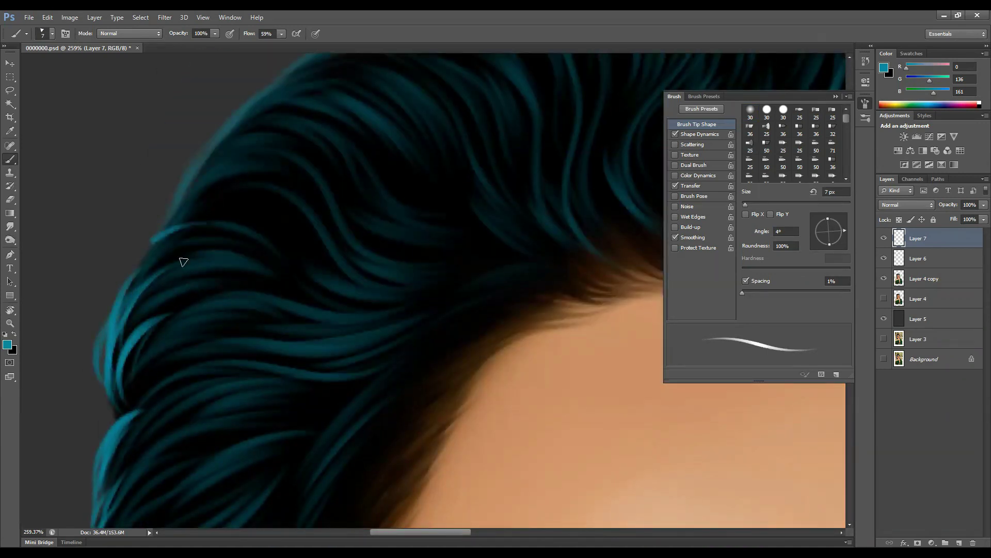
{"action": "scroll", "coordinate": [253, 165], "scroll_direction": "up", "scroll_amount": 4}
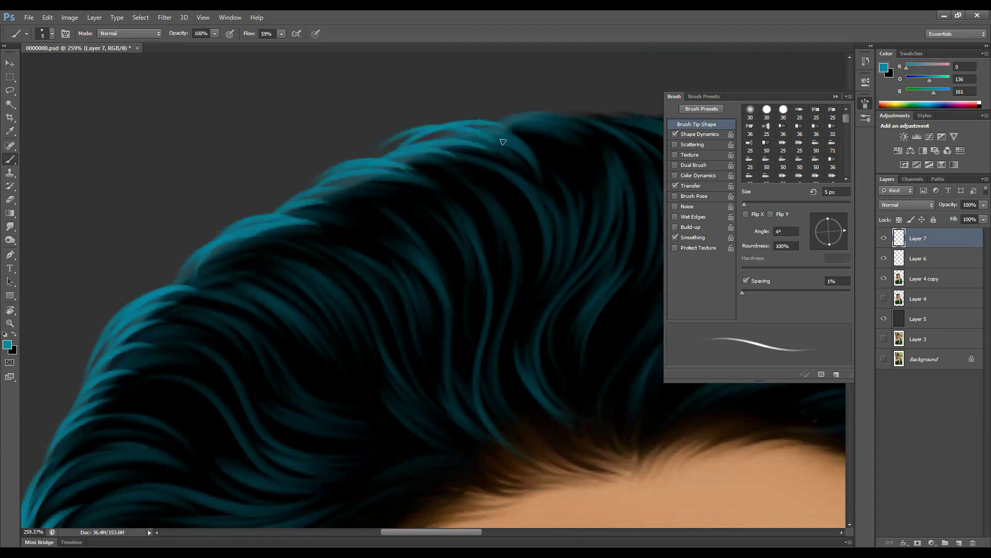
{"action": "scroll", "coordinate": [460, 152], "scroll_direction": "up", "scroll_amount": 3}
Step: Paint thin teal highlight strands along the hair's right outer edge, from the crown down past the ear, with a 5 px brush
{"action": "scroll", "coordinate": [470, 216], "scroll_direction": "down", "scroll_amount": 5}
{"action": "scroll", "coordinate": [482, 246], "scroll_direction": "up", "scroll_amount": 6}
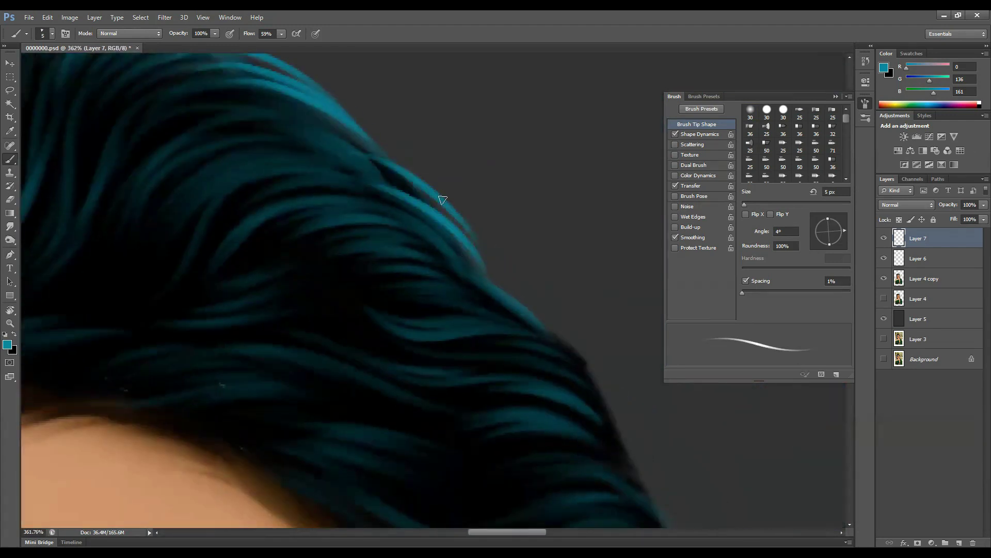
{"action": "scroll", "coordinate": [443, 200], "scroll_direction": "down", "scroll_amount": 8}
{"action": "scroll", "coordinate": [432, 210], "scroll_direction": "right", "scroll_amount": 3}
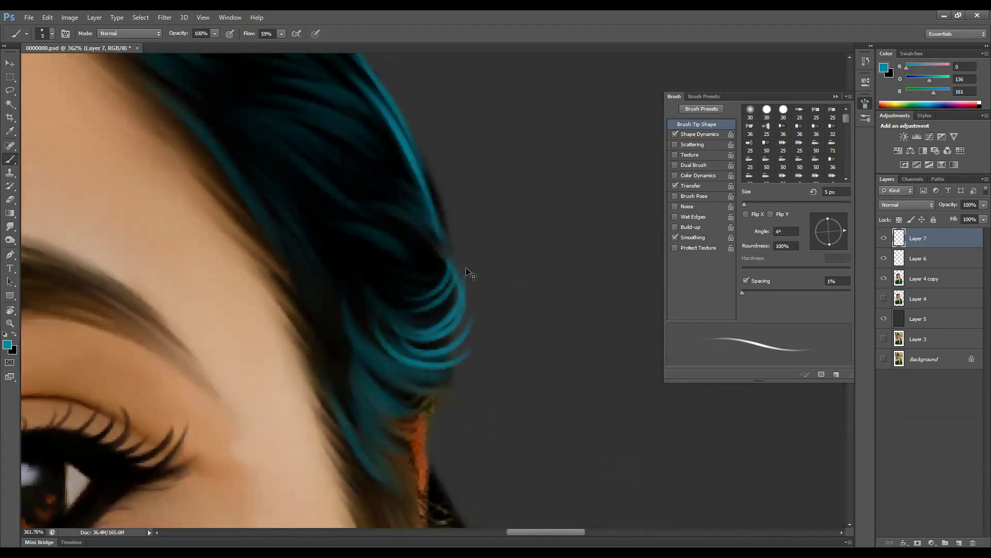
{"action": "scroll", "coordinate": [434, 221], "scroll_direction": "down", "scroll_amount": 5}
{"action": "scroll", "coordinate": [464, 275], "scroll_direction": "up", "scroll_amount": 3}
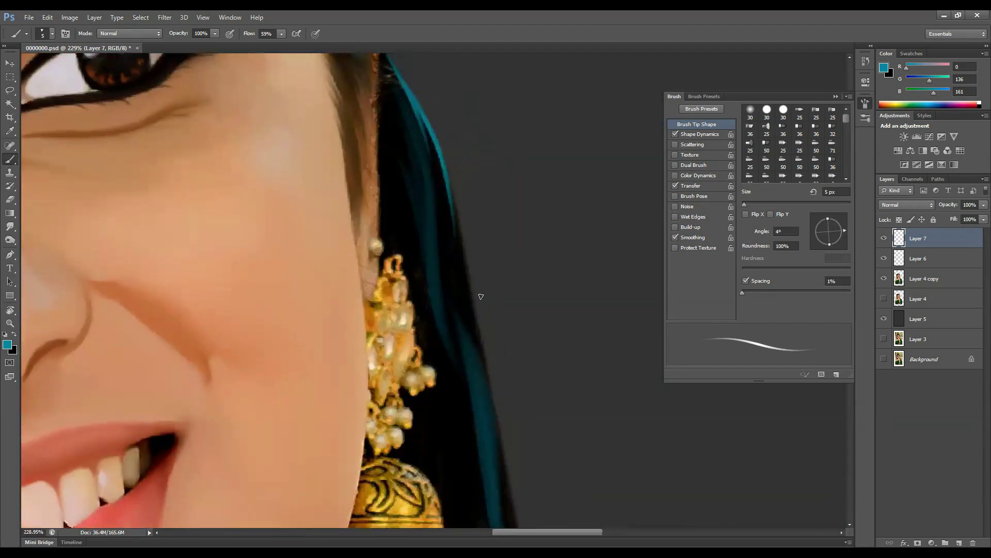
Step: Add teal highlight strands along the outer edge of the lower hair beside the left earring
{"action": "scroll", "coordinate": [478, 290], "scroll_direction": "down", "scroll_amount": 4}
{"action": "scroll", "coordinate": [471, 423], "scroll_direction": "left", "scroll_amount": 8}
{"action": "scroll", "coordinate": [273, 340], "scroll_direction": "up", "scroll_amount": 3}
{"action": "scroll", "coordinate": [326, 354], "scroll_direction": "down", "scroll_amount": 6}
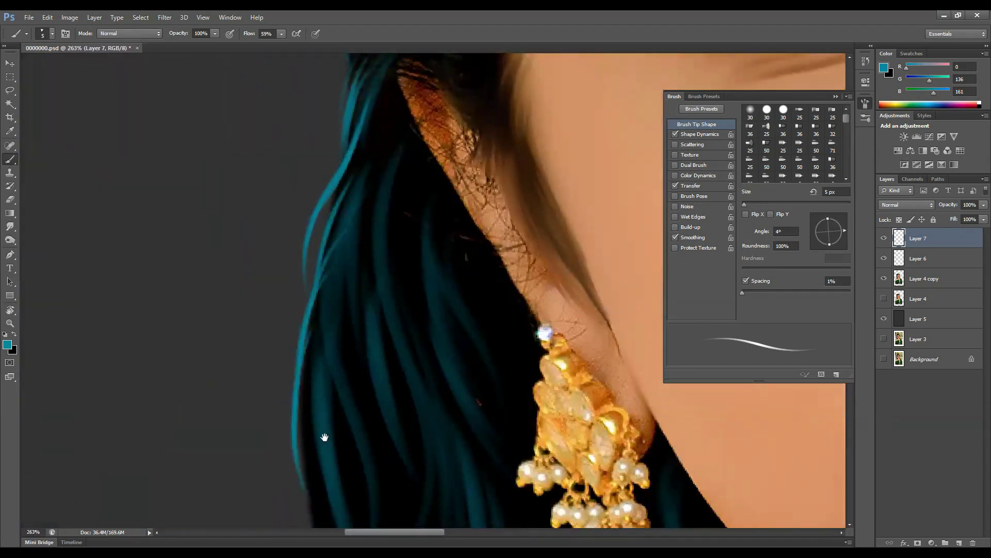
Step: Lower Layer 7's opacity to 54% and merge it with Layer 6
{"action": "scroll", "coordinate": [320, 294], "scroll_direction": "down", "scroll_amount": 5}
{"action": "scroll", "coordinate": [380, 324], "scroll_direction": "up", "scroll_amount": 3}
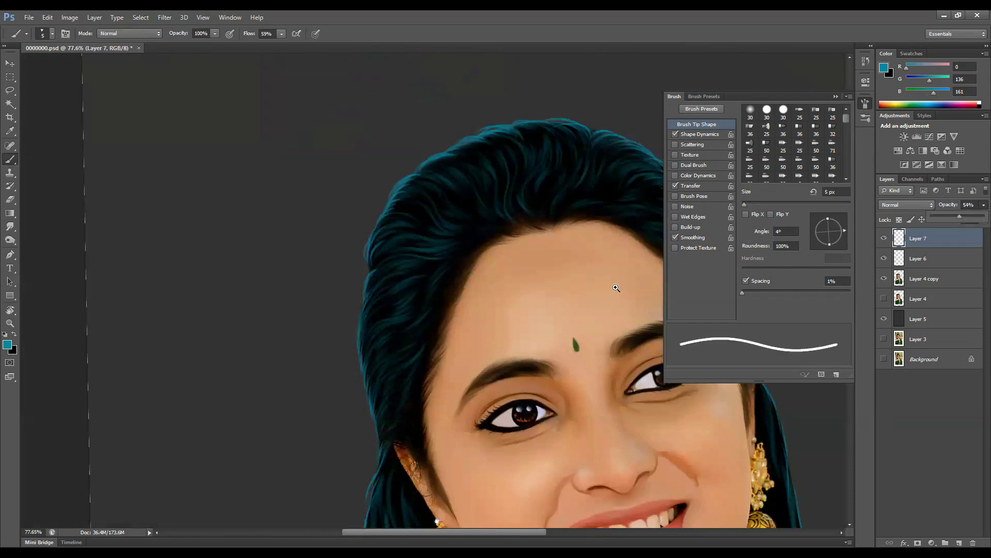
{"action": "scroll", "coordinate": [616, 288], "scroll_direction": "down", "scroll_amount": 2}
{"action": "key", "text": "ctrl+e"}
Step: Create a new layer and paint fine black hairs along the middle of the hairline with a 3 px brush
{"action": "scroll", "coordinate": [392, 217], "scroll_direction": "up", "scroll_amount": 5}
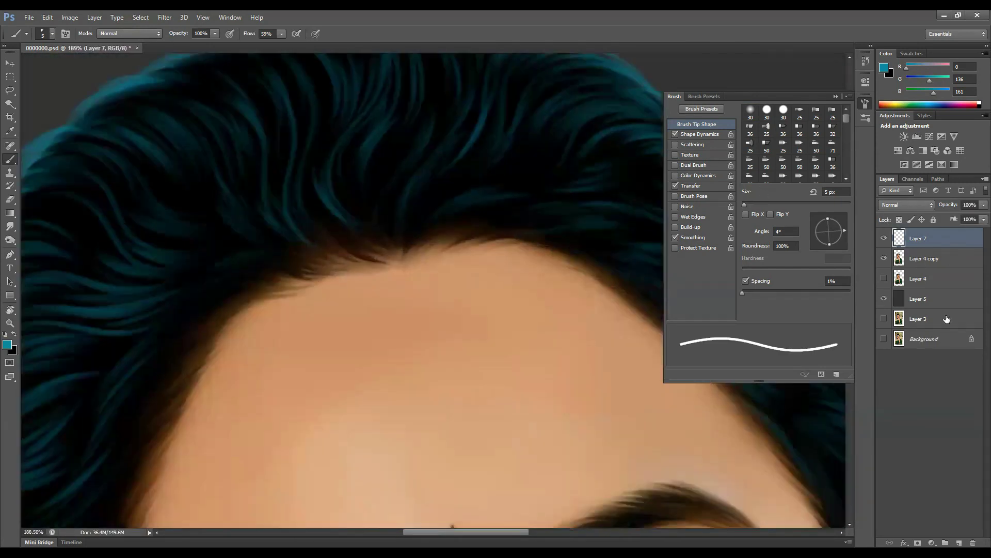
{"action": "left_click", "coordinate": [959, 542]}
{"action": "key", "text": "x"}
{"action": "scroll", "coordinate": [380, 246], "scroll_direction": "up", "scroll_amount": 2}
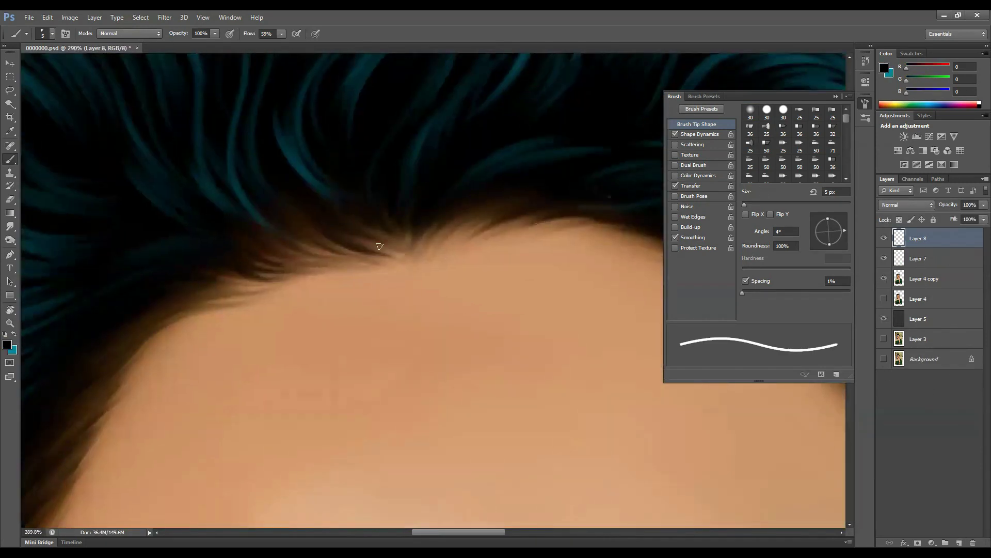
{"action": "scroll", "coordinate": [435, 211], "scroll_direction": "right", "scroll_amount": 3}
{"action": "scroll", "coordinate": [516, 201], "scroll_direction": "down", "scroll_amount": 1}
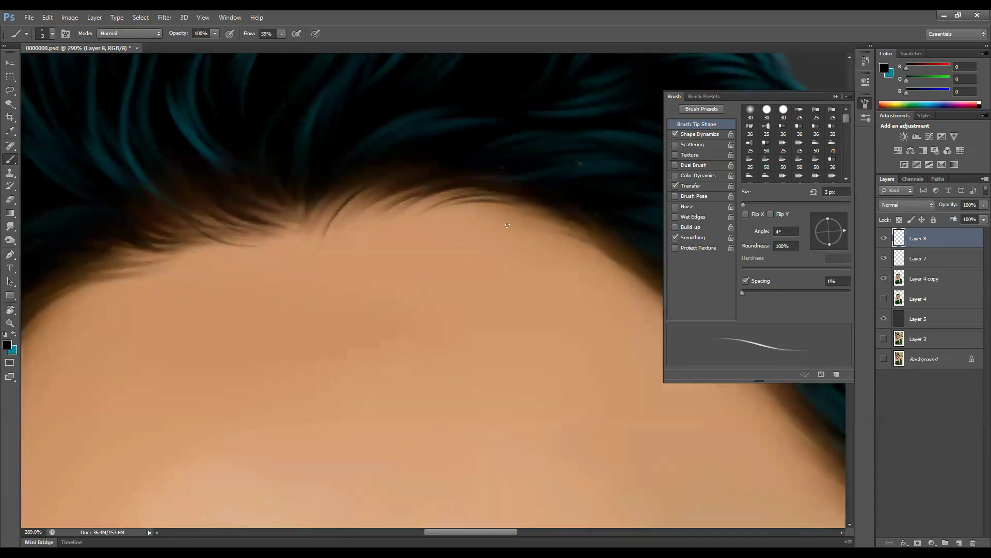
Step: Continue the fine black hairs down the right side of the hairline with the 3 px brush
{"action": "scroll", "coordinate": [507, 226], "scroll_direction": "right", "scroll_amount": 5}
{"action": "scroll", "coordinate": [508, 225], "scroll_direction": "down", "scroll_amount": 1}
{"action": "scroll", "coordinate": [431, 298], "scroll_direction": "down", "scroll_amount": 1}
{"action": "scroll", "coordinate": [432, 298], "scroll_direction": "right", "scroll_amount": 1}
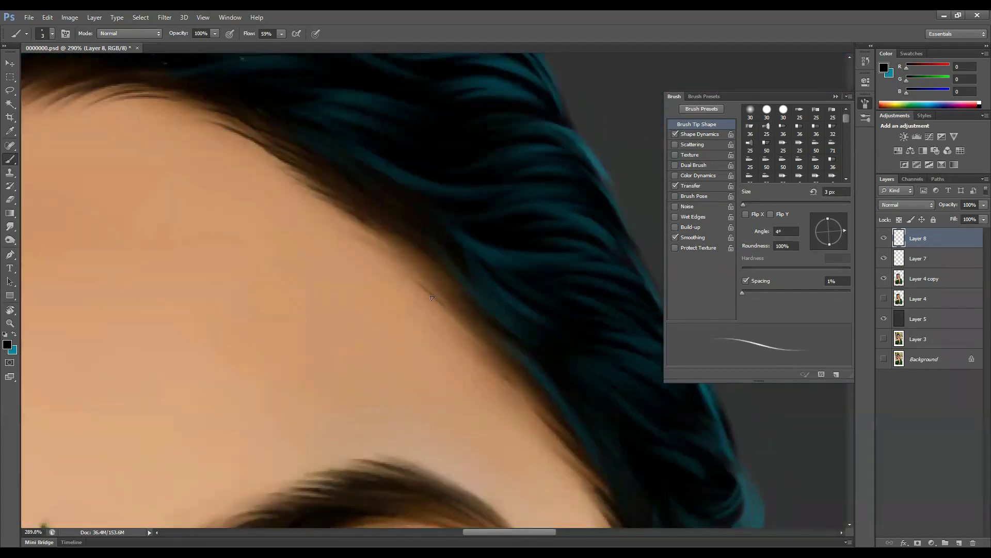
Step: Paint thin curved loose strands falling from the central and left hairline onto the upper forehead
{"action": "left_click_drag", "start_coordinate": [580, 348], "coordinate": [446, 408]}
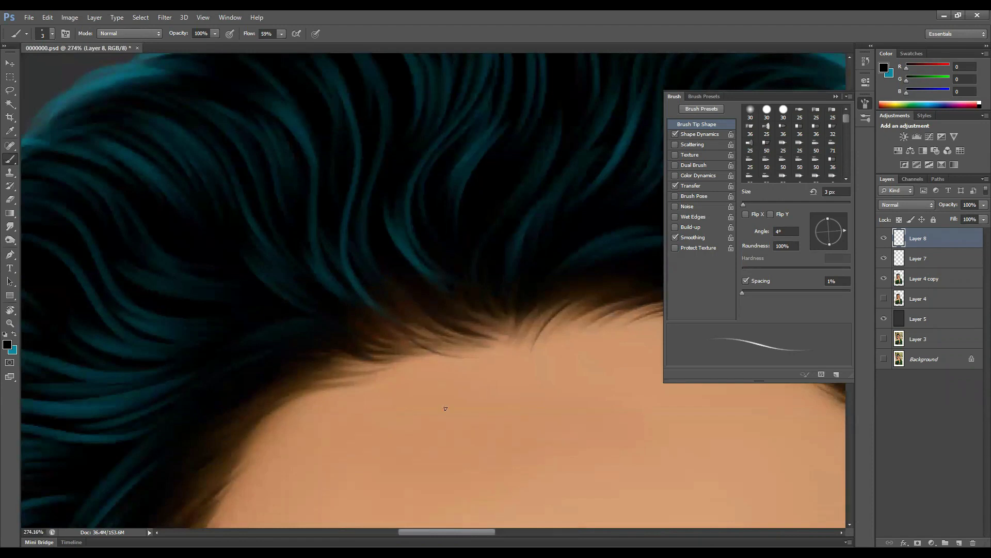
{"action": "scroll", "coordinate": [610, 394], "scroll_direction": "right", "scroll_amount": 3}
{"action": "scroll", "coordinate": [610, 394], "scroll_direction": "down", "scroll_amount": 1}
{"action": "left_click_drag", "start_coordinate": [210, 345], "coordinate": [288, 309]}
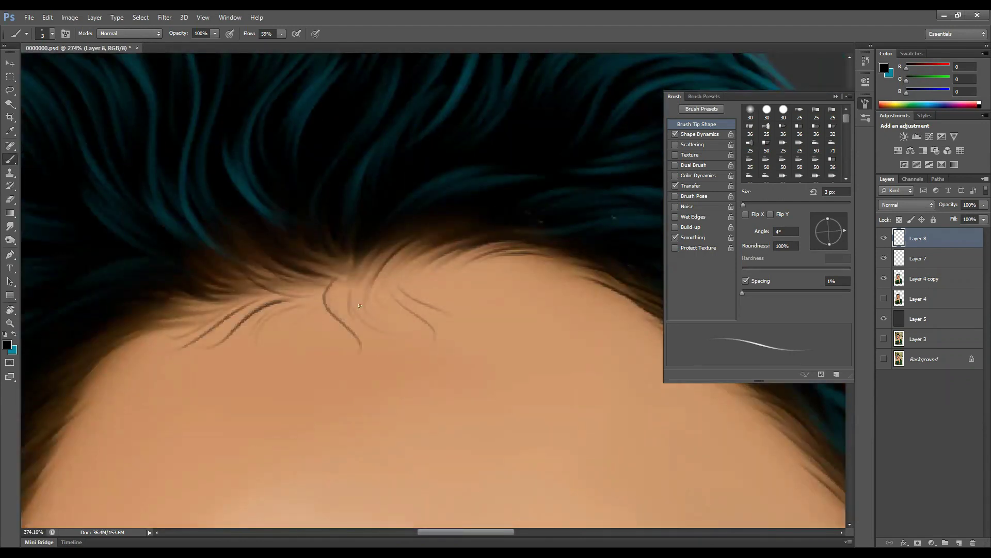
{"action": "scroll", "coordinate": [360, 306], "scroll_direction": "down", "scroll_amount": 5}
{"action": "scroll", "coordinate": [432, 243], "scroll_direction": "up", "scroll_amount": 4}
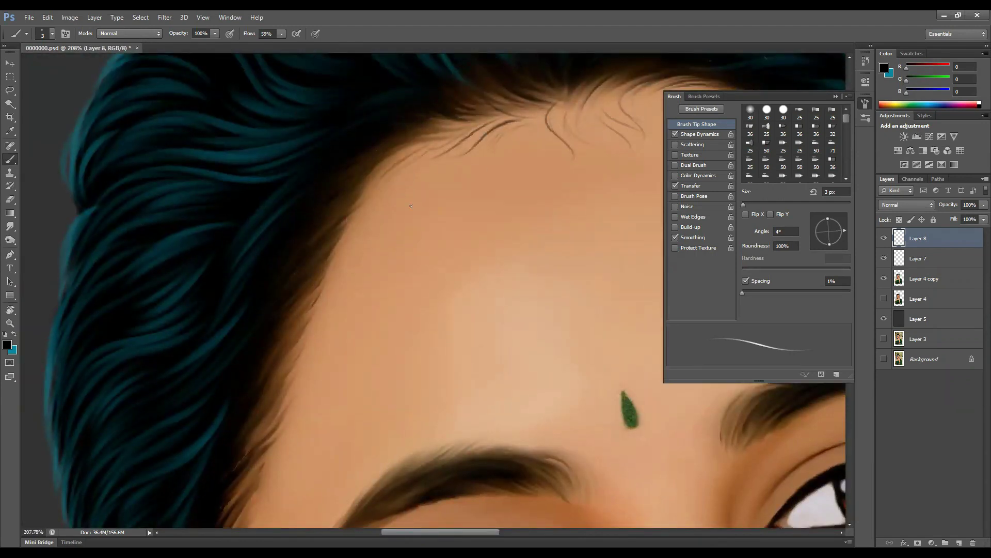
Step: Enlarge the brush to 5 px, add thicker curled strands on the upper forehead, and lower Layer 8's opacity to 62%
{"action": "scroll", "coordinate": [487, 221], "scroll_direction": "down", "scroll_amount": 1}
{"action": "key", "text": "bracketright"}
{"action": "key", "text": "bracketright"}
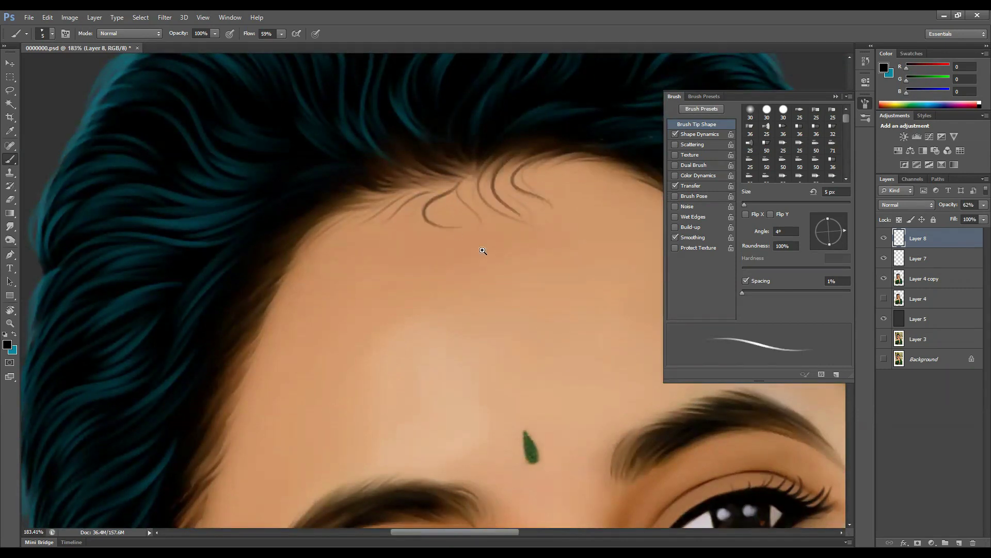
{"action": "scroll", "coordinate": [483, 251], "scroll_direction": "down", "scroll_amount": 5}
Step: Paint fine baby hairs along the left hairline down toward the eyebrow with the 5 px brush
{"action": "scroll", "coordinate": [471, 239], "scroll_direction": "up", "scroll_amount": 6}
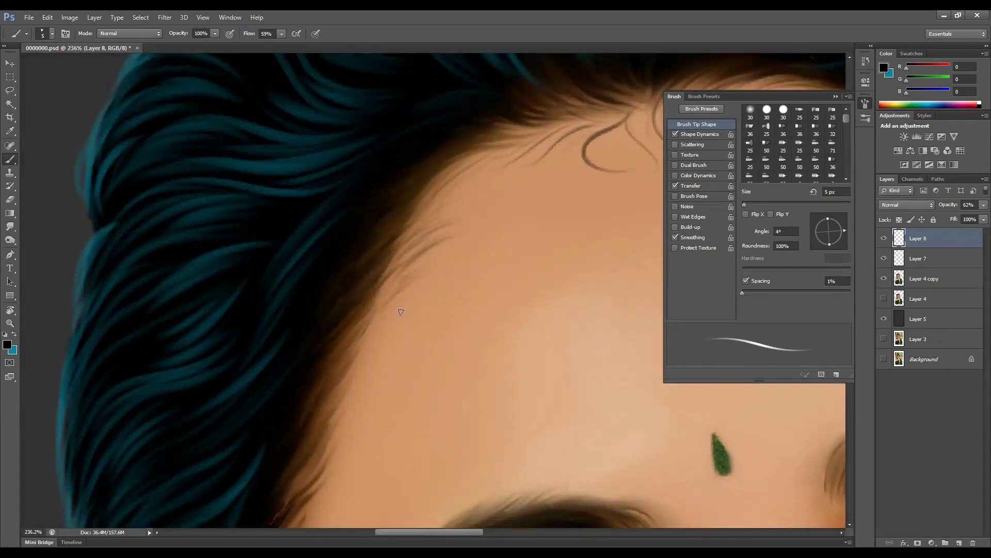
{"action": "scroll", "coordinate": [416, 207], "scroll_direction": "down", "scroll_amount": 5}
{"action": "scroll", "coordinate": [386, 293], "scroll_direction": "up", "scroll_amount": 5}
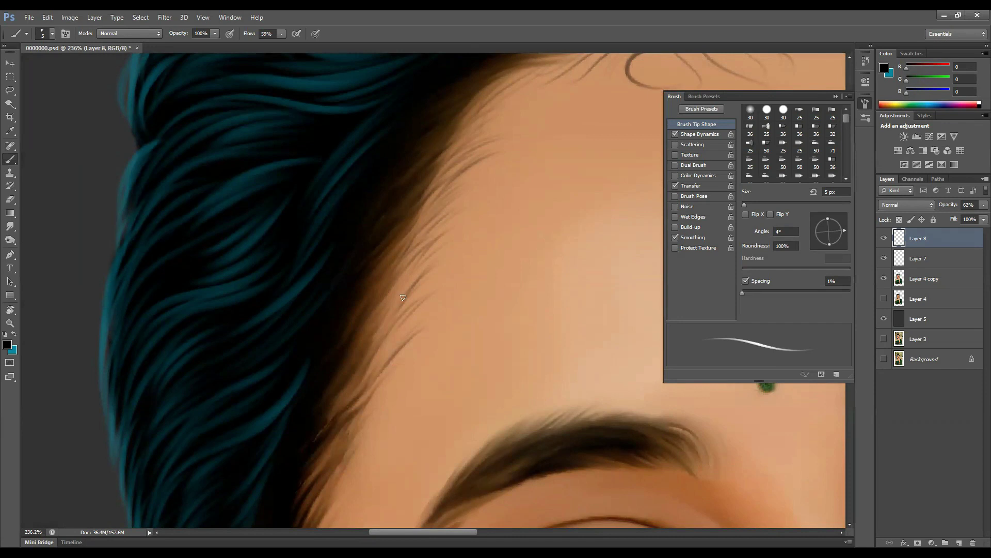
Step: Paint fine baby hairs along the right hairline with the 5 px brush
{"action": "scroll", "coordinate": [402, 298], "scroll_direction": "down", "scroll_amount": 3}
{"action": "scroll", "coordinate": [362, 284], "scroll_direction": "right", "scroll_amount": 10}
{"action": "scroll", "coordinate": [348, 277], "scroll_direction": "up", "scroll_amount": 5}
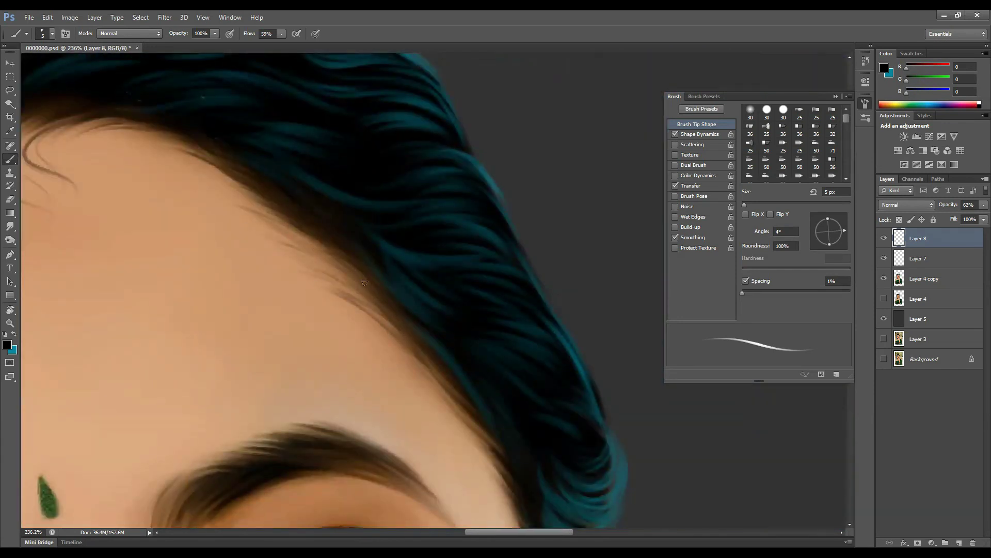
{"action": "scroll", "coordinate": [413, 218], "scroll_direction": "down", "scroll_amount": 10}
{"action": "scroll", "coordinate": [413, 217], "scroll_direction": "up", "scroll_amount": 2}
Step: Set Layer 8's opacity to 47% and merge it with Layer 4 copy beneath Layer 7
{"action": "key", "text": "4"}
{"action": "key", "text": "7"}
{"action": "scroll", "coordinate": [413, 217], "scroll_direction": "up", "scroll_amount": 2}
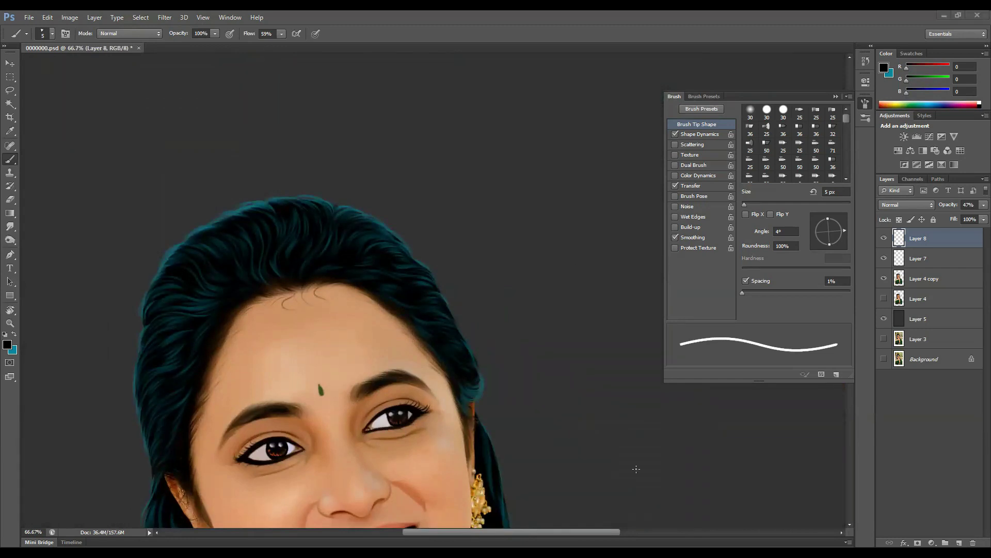
{"action": "scroll", "coordinate": [636, 469], "scroll_direction": "down", "scroll_amount": 1}
{"action": "key", "text": "ctrl+e"}
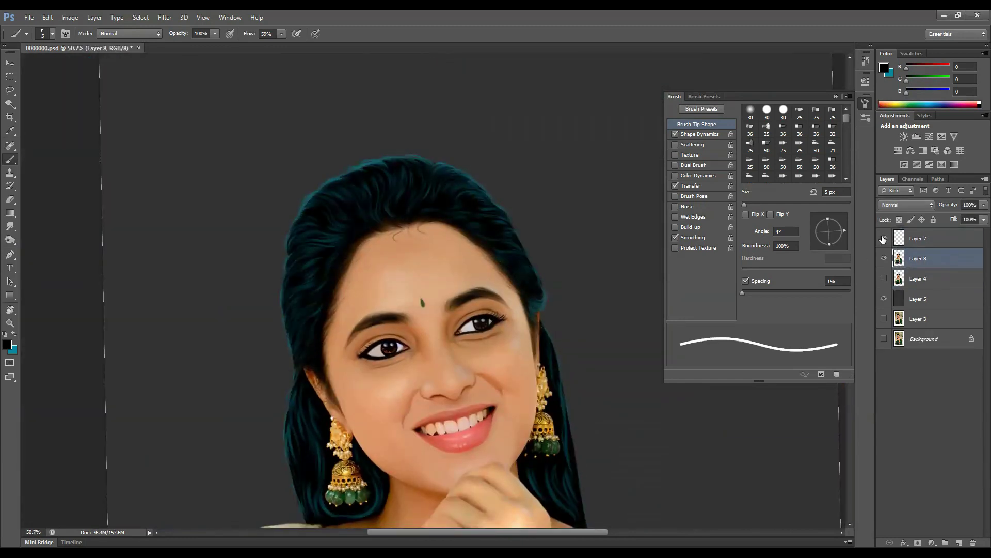
Step: Check Layer 7's visibility and add a Gradient Overlay effect to it
{"action": "left_click", "coordinate": [884, 239]}
{"action": "scroll", "coordinate": [514, 177], "scroll_direction": "up", "scroll_amount": 2}
{"action": "left_click", "coordinate": [929, 239]}
{"action": "scroll", "coordinate": [521, 301], "scroll_direction": "down", "scroll_amount": 3}
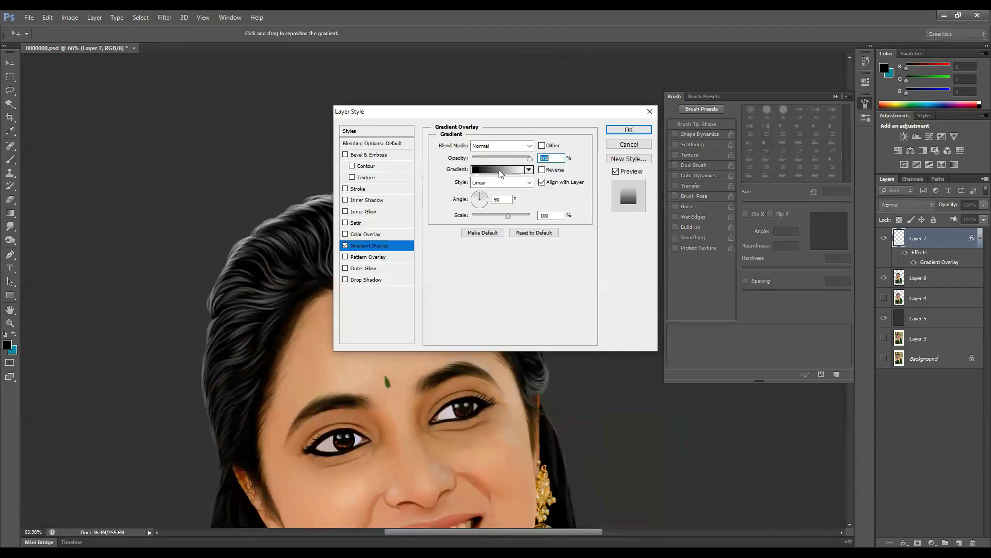
Step: Customize the overlay gradient's light color stop to orange, around #d78259, and apply the Gradient Overlay to the hair strands
{"action": "left_click", "coordinate": [687, 155]}
{"action": "left_click_drag", "start_coordinate": [711, 354], "coordinate": [712, 291]}
{"action": "left_click", "coordinate": [686, 288]}
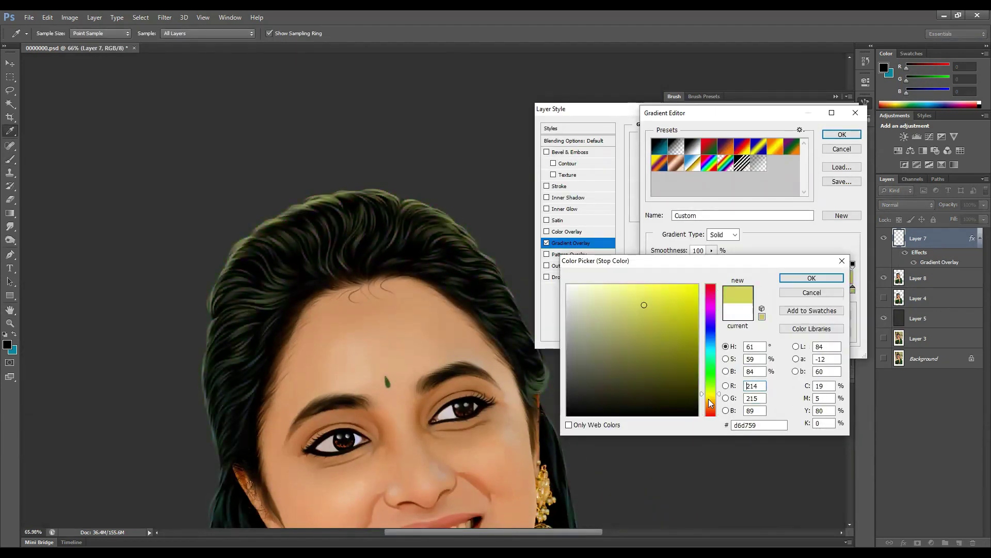
{"action": "key", "text": "Return"}
{"action": "left_click", "coordinate": [842, 135]}
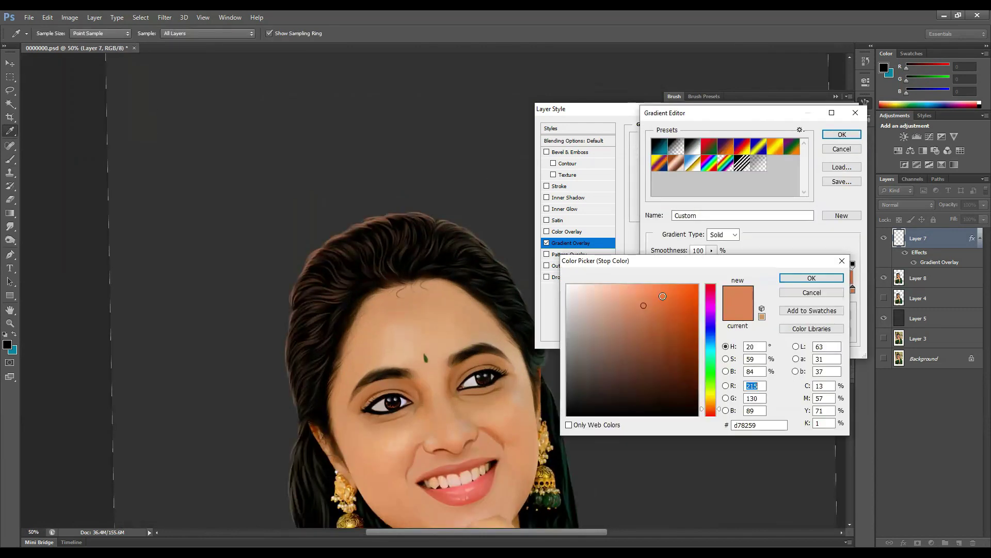
{"action": "key", "text": "Return"}
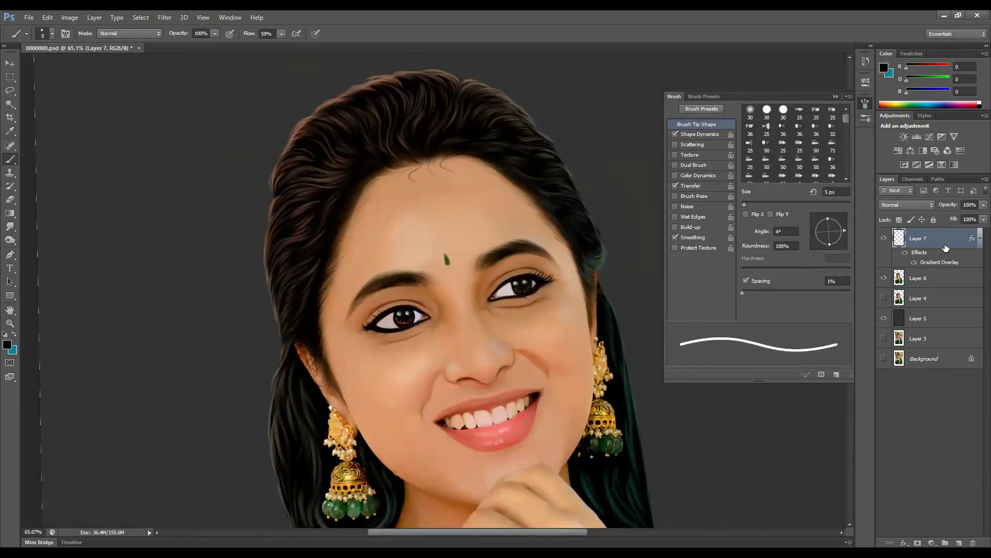
Step: Choose the soft round brush at 700 px and set the foreground color to pink-red (255, 0, 96)
{"action": "left_click", "coordinate": [750, 109]}
{"action": "key", "text": "bracketright"}
{"action": "key", "text": "bracketright"}
{"action": "key", "text": "bracketright"}
{"action": "left_click", "coordinate": [7, 344]}
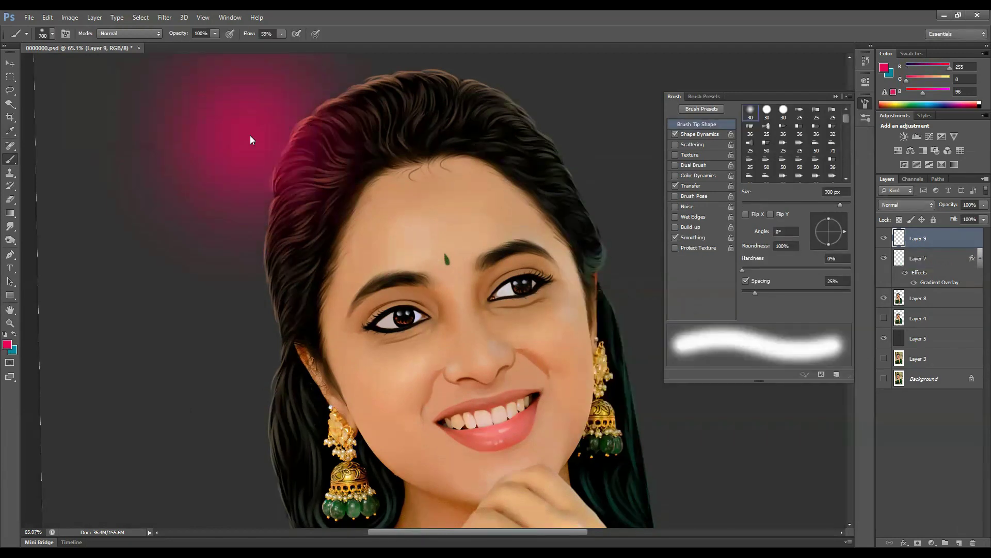
Step: Try tinting the upper-left hair pink with a Color Burn brush on Layer 9, set to Soft Light and clipped to Layer 7
{"action": "key", "text": "ctrl+z"}
{"action": "left_click", "coordinate": [129, 33]}
{"action": "left_click", "coordinate": [114, 94]}
{"action": "left_click", "coordinate": [250, 122]}
{"action": "left_click", "coordinate": [906, 204]}
{"action": "left_click", "coordinate": [898, 341]}
{"action": "key", "text": "bracketleft"}
{"action": "key", "text": "ctrl+alt+g"}
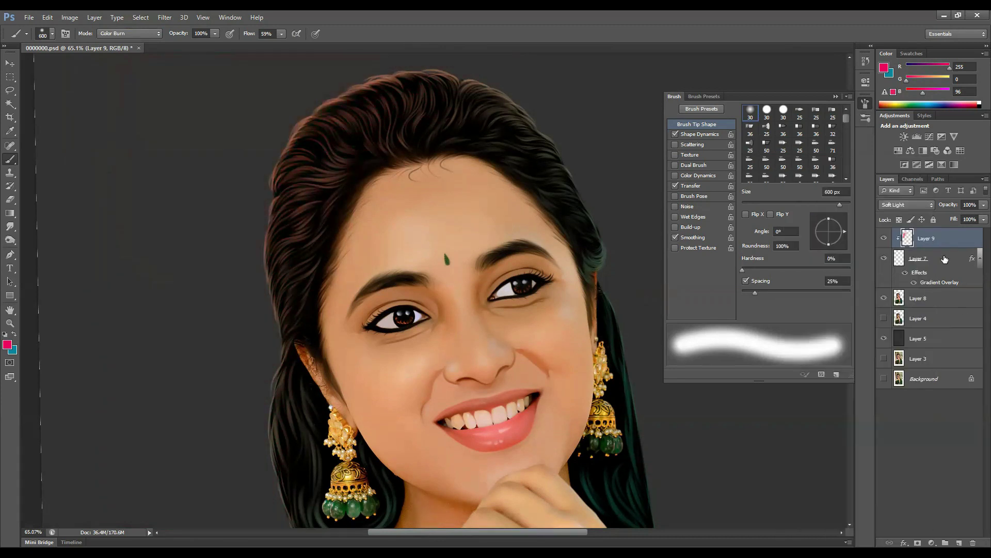
Step: Over the merged Layers 7 and 8, paint a soft pink glow along the hair's left edge on a new layer set to Overlay
{"action": "left_click", "coordinate": [918, 274]}
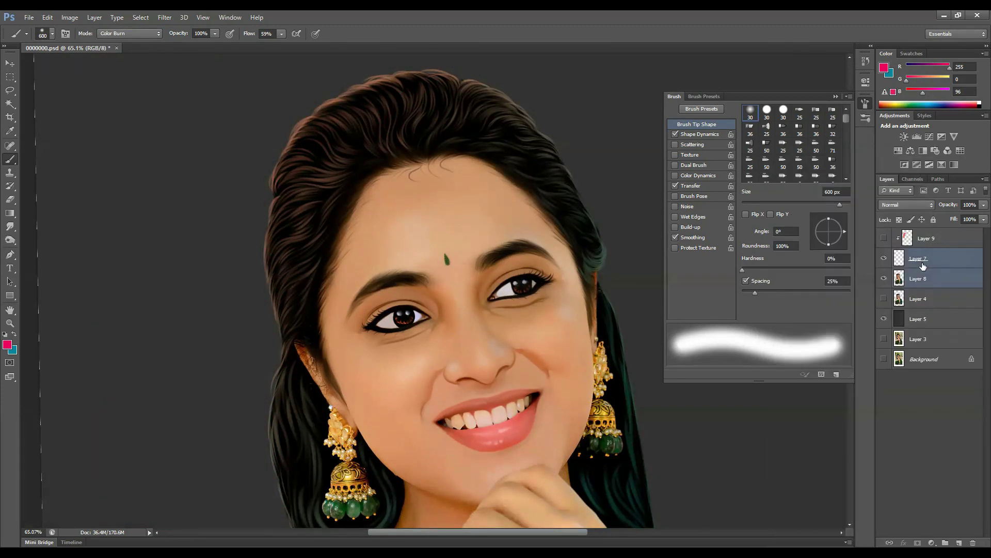
{"action": "left_click_drag", "start_coordinate": [222, 104], "coordinate": [200, 232]}
{"action": "left_click", "coordinate": [906, 204]}
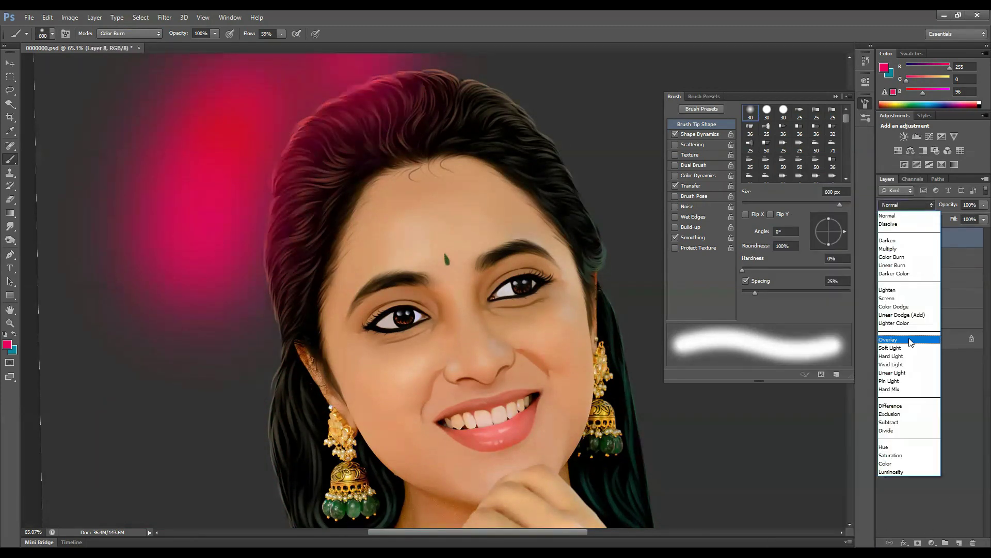
{"action": "left_click", "coordinate": [909, 343]}
Step: Apply a Hue/Saturation adjustment to the portrait
{"action": "key", "text": "ctrl+0"}
{"action": "left_click", "coordinate": [405, 287], "text": "ctrl"}
{"action": "left_click", "coordinate": [316, 409], "text": "ctrl"}
{"action": "key", "text": "ctrl+u"}
{"action": "left_click_drag", "start_coordinate": [800, 234], "coordinate": [776, 232]}
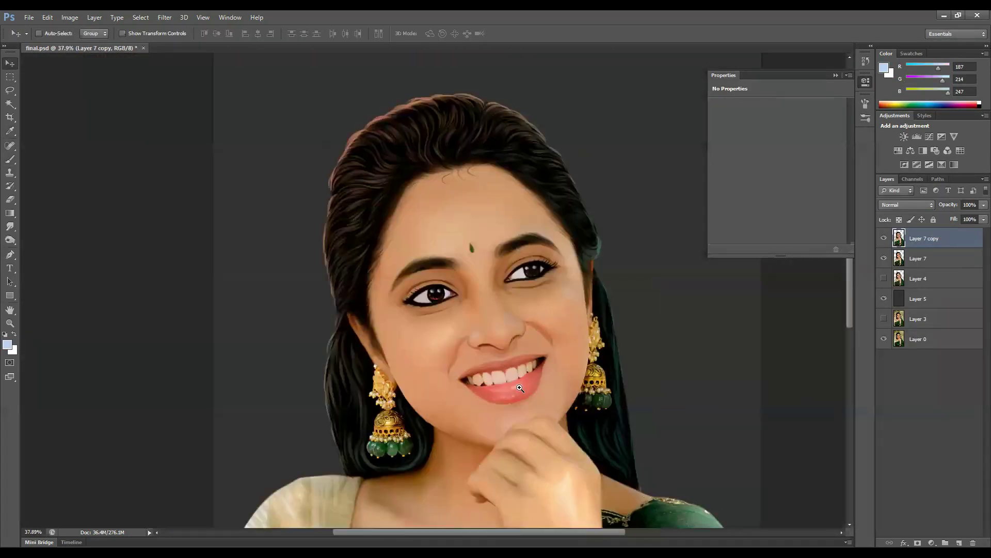
Step: Set the Brush tool to Overlay mode with a white foreground color and create a new layer above Layer 7 copy
{"action": "scroll", "coordinate": [444, 289], "scroll_direction": "down", "scroll_amount": 3}
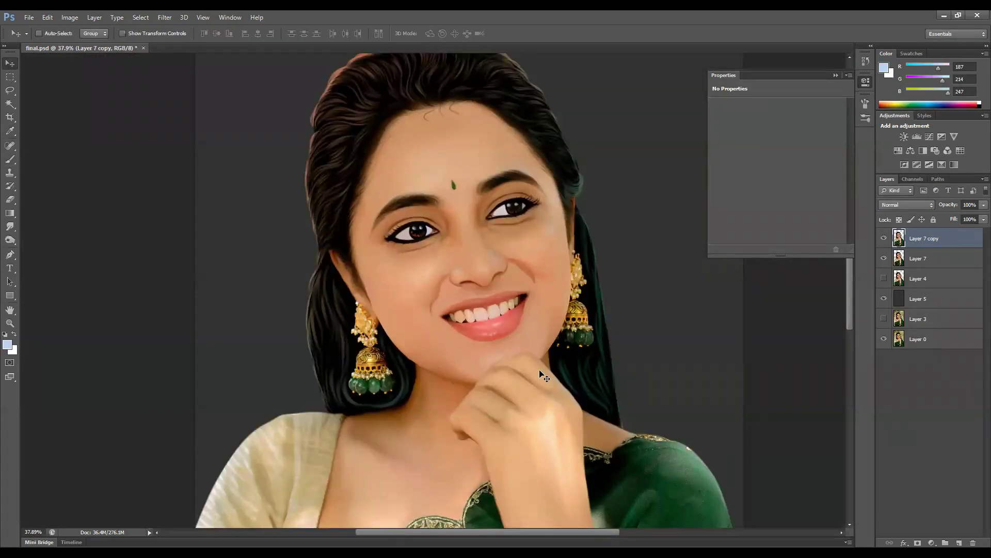
{"action": "left_click_drag", "start_coordinate": [504, 302], "coordinate": [493, 372]}
{"action": "key", "text": "b"}
{"action": "left_click", "coordinate": [149, 34]}
{"action": "left_click", "coordinate": [110, 189]}
{"action": "left_click", "coordinate": [6, 345]}
{"action": "left_click", "coordinate": [811, 277]}
{"action": "left_click", "coordinate": [959, 543]}
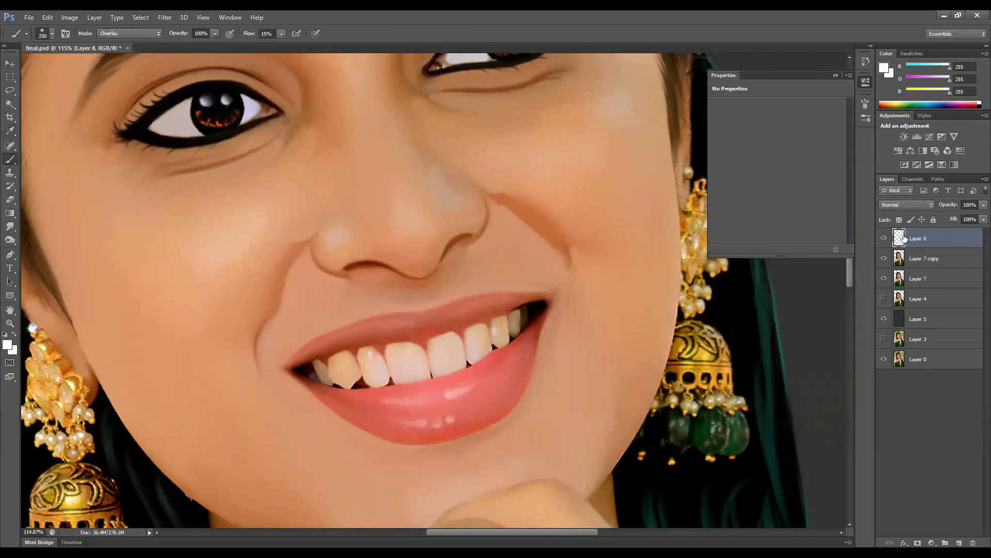
Step: Reduce the brush size to 70 px and its flow to 6%
{"action": "key", "text": "bracketleft"}
{"action": "key", "text": "bracketleft"}
{"action": "key", "text": "bracketleft"}
{"action": "key", "text": "bracketleft"}
{"action": "key", "text": "bracketleft"}
{"action": "key", "text": "bracketleft"}
{"action": "key", "text": "bracketleft"}
{"action": "key", "text": "bracketleft"}
{"action": "left_click", "coordinate": [281, 34]}
{"action": "left_click_drag", "start_coordinate": [291, 73], "coordinate": [278, 74]}
Step: Brighten the teeth and the white of the left eye on Layer 8 in Overlay mode, and merge it with Layer 7 copy
{"action": "left_click_drag", "start_coordinate": [401, 367], "coordinate": [482, 339]}
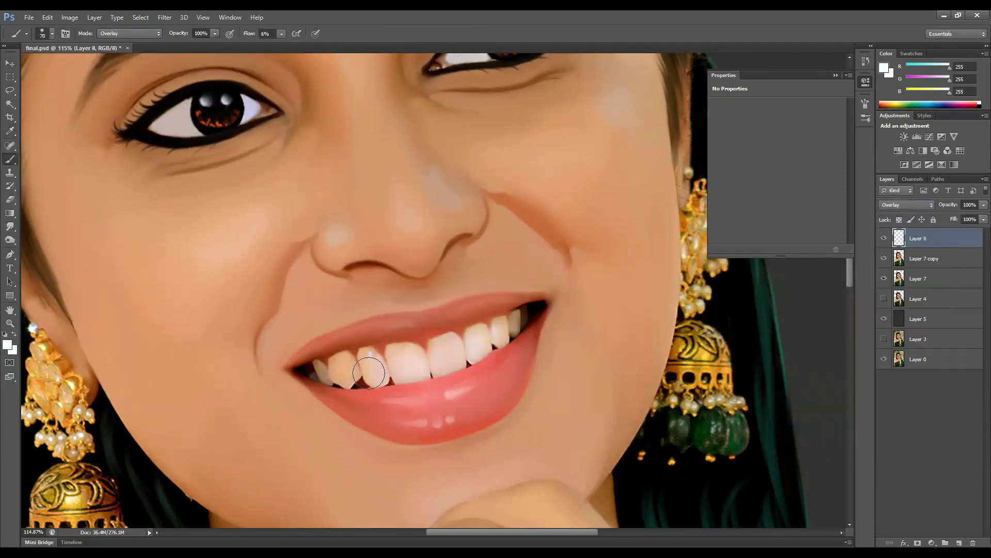
{"action": "left_click_drag", "start_coordinate": [357, 372], "coordinate": [388, 370]}
{"action": "left_click_drag", "start_coordinate": [169, 127], "coordinate": [221, 240]}
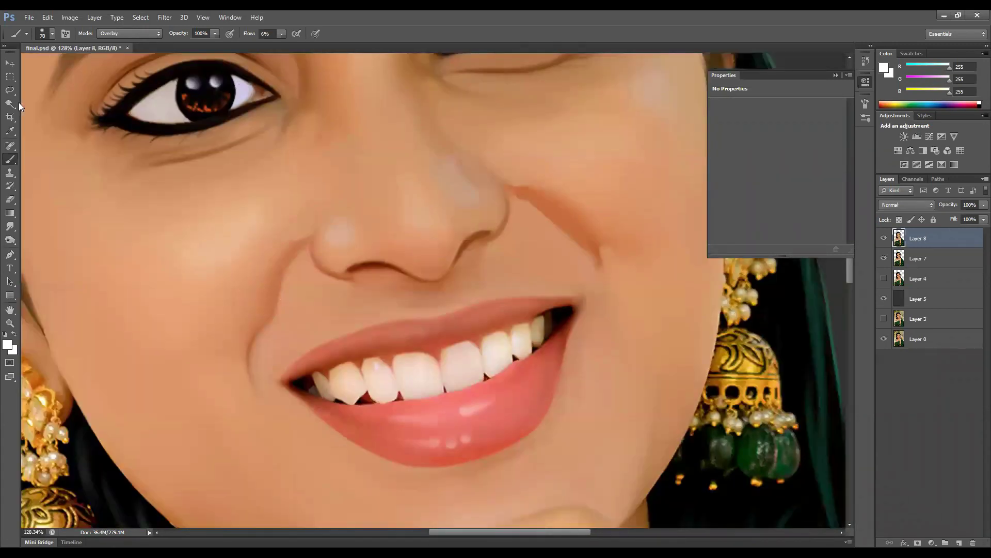
Step: Select the upper and lower lips on Layer 8 with the Magic Wand, leaving out the teeth
{"action": "key", "text": "w"}
{"action": "left_click", "coordinate": [487, 424]}
{"action": "left_click", "coordinate": [542, 372]}
{"action": "left_click", "coordinate": [320, 382]}
{"action": "left_click", "coordinate": [496, 310]}
{"action": "right_click", "coordinate": [494, 312]}
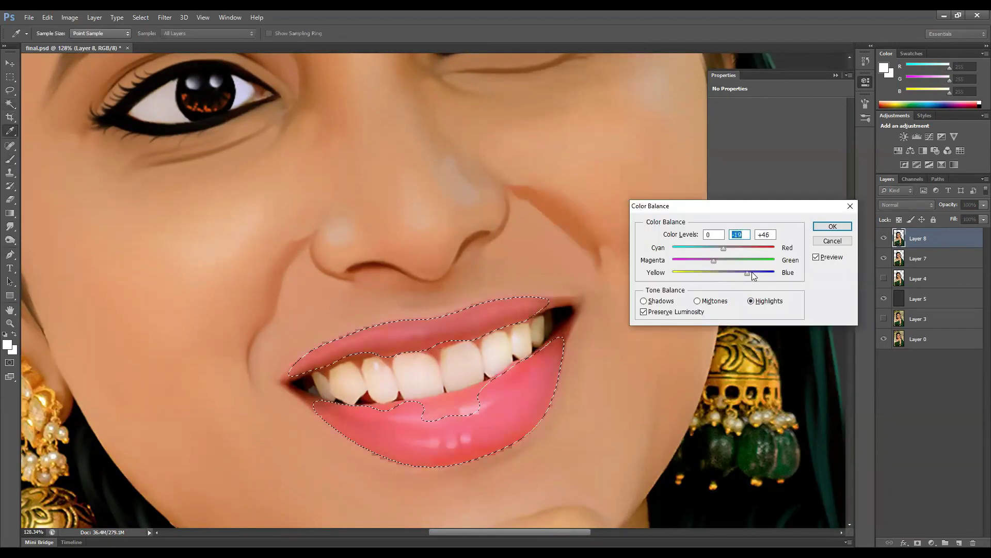
Step: Shift the highlights of the selected lips toward magenta and blue with Color Balance
{"action": "left_click_drag", "start_coordinate": [700, 259], "coordinate": [721, 259]}
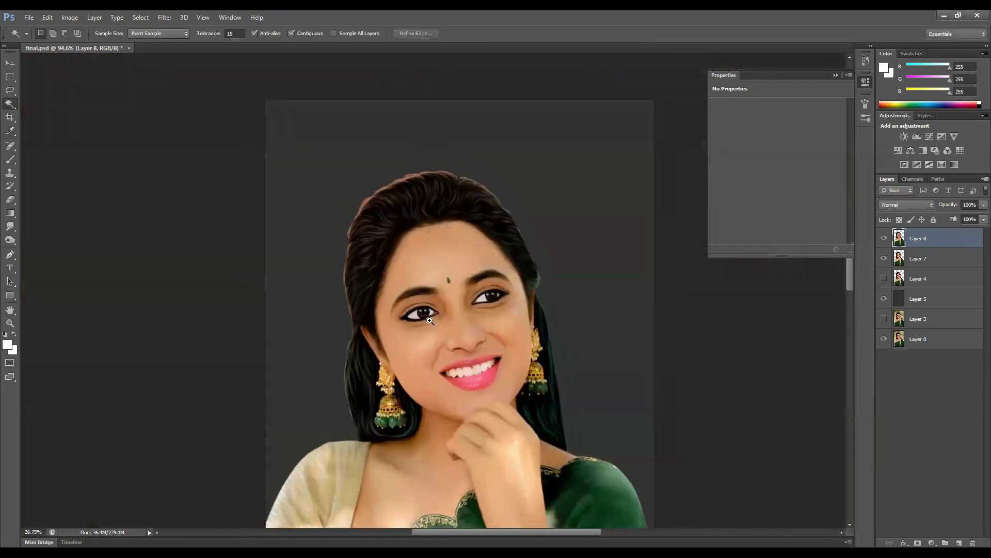
{"action": "left_click_drag", "start_coordinate": [427, 344], "coordinate": [427, 345]}
{"action": "key", "text": "ctrl+0"}
Step: Add a Color Balance adjustment layer above Layer 8 and shift the portrait's overall colors toward warmer tones
{"action": "left_click", "coordinate": [932, 543]}
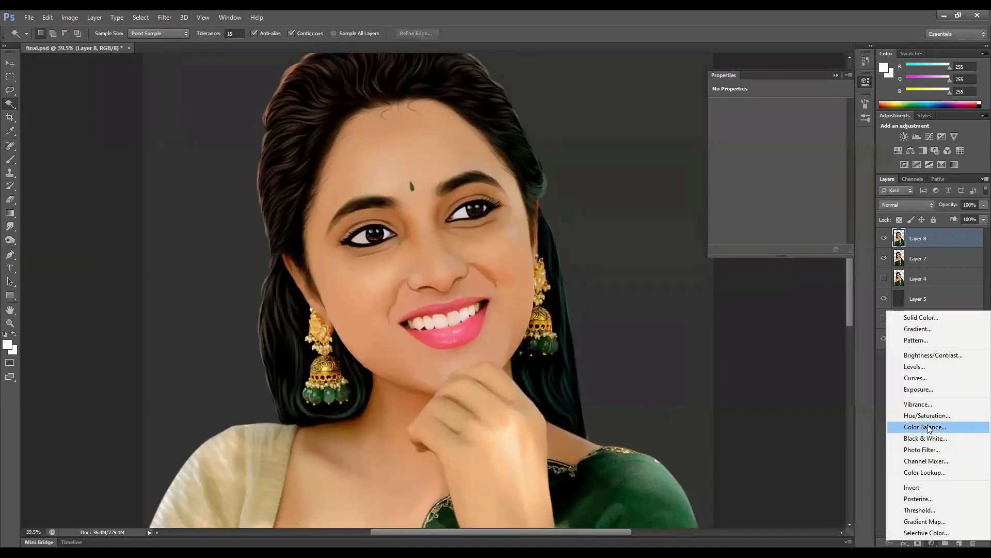
{"action": "left_click", "coordinate": [920, 428]}
{"action": "left_click_drag", "start_coordinate": [621, 310], "coordinate": [635, 294]}
{"action": "left_click", "coordinate": [655, 250]}
{"action": "left_click", "coordinate": [620, 269]}
{"action": "left_click", "coordinate": [655, 250]}
{"action": "left_click", "coordinate": [619, 277]}
{"action": "left_click", "coordinate": [720, 210]}
Step: Boost the colors with a Vibrance adjustment layer, and apply Color Balance directly to Layer 8's highlights
{"action": "left_click", "coordinate": [954, 136]}
{"action": "left_click", "coordinate": [722, 215]}
{"action": "scroll", "coordinate": [496, 289], "scroll_direction": "up", "scroll_amount": 5}
{"action": "scroll", "coordinate": [496, 289], "scroll_direction": "down", "scroll_amount": 2}
{"action": "left_click", "coordinate": [919, 278]}
{"action": "key", "text": "ctrl+b"}
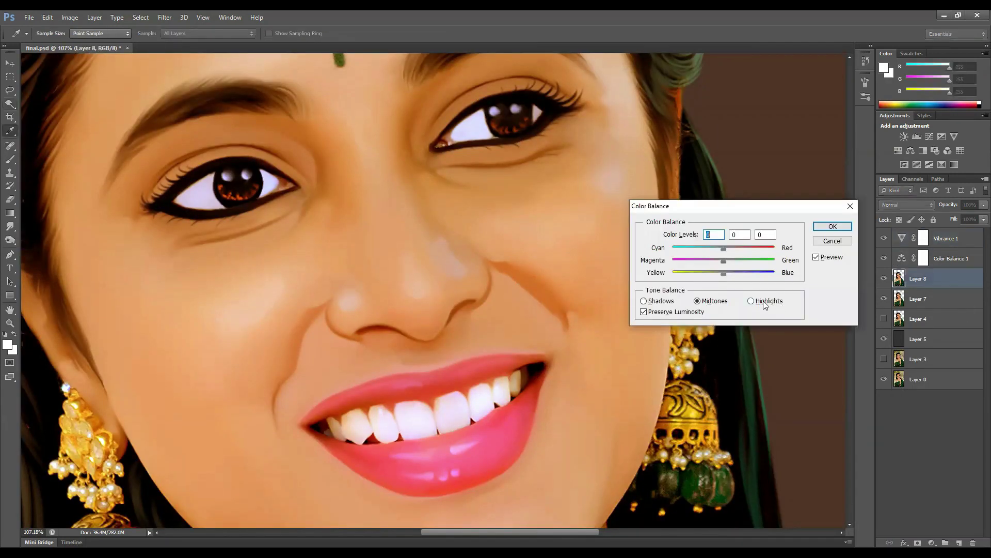
{"action": "key", "text": "Return"}
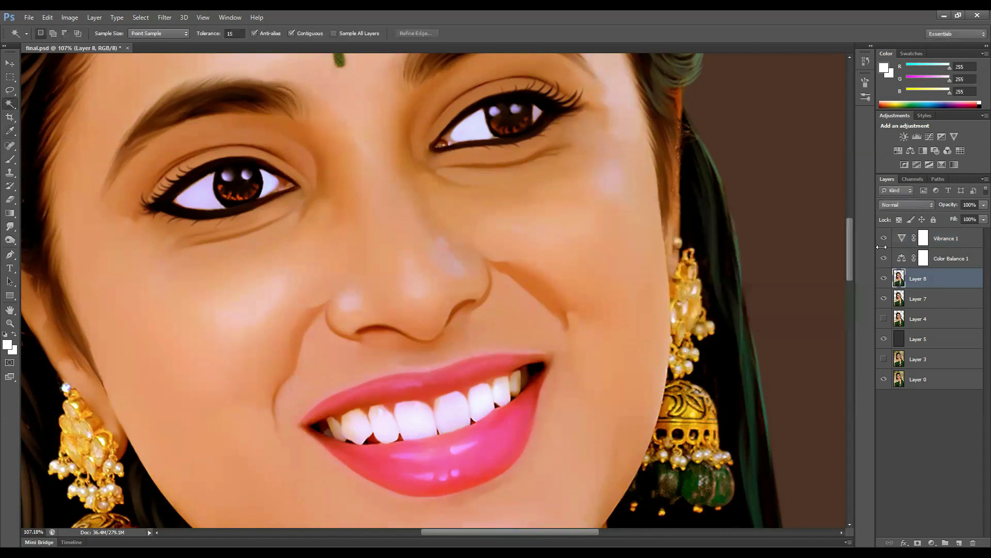
Step: Group the Vibrance 1 and Color Balance 1 layers and give the group a black layer mask
{"action": "scroll", "coordinate": [569, 329], "scroll_direction": "down", "scroll_amount": 4}
{"action": "scroll", "coordinate": [570, 329], "scroll_direction": "down", "scroll_amount": 2}
{"action": "left_click", "coordinate": [940, 238]}
{"action": "left_click", "coordinate": [940, 259], "text": "shift"}
{"action": "left_click_drag", "start_coordinate": [940, 258], "coordinate": [946, 542]}
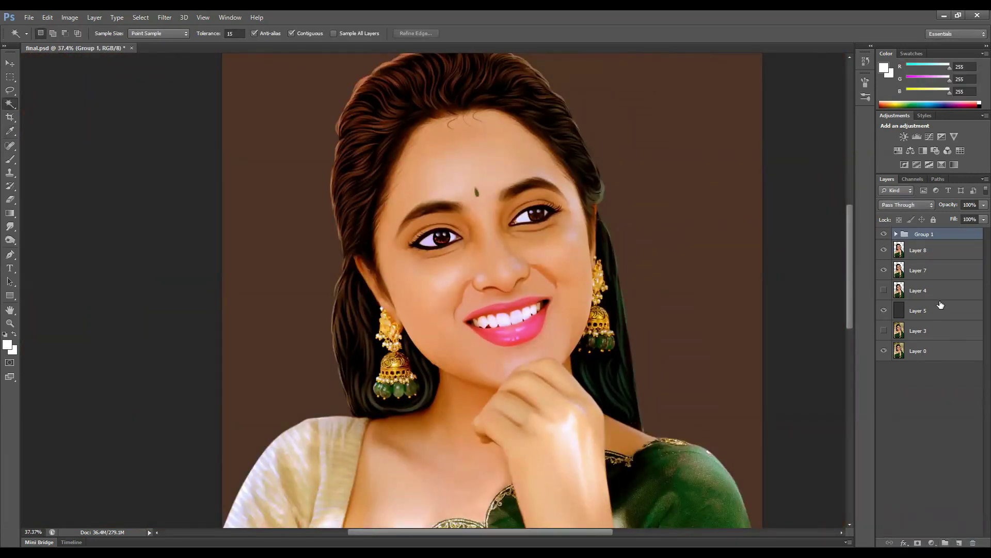
{"action": "left_click", "coordinate": [919, 542], "text": "alt"}
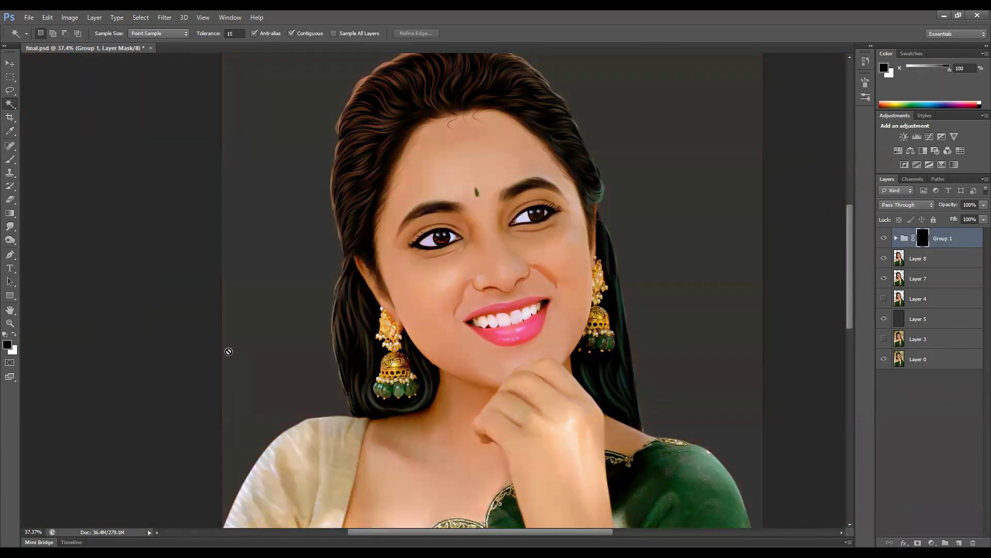
{"action": "key", "text": "ctrl+i"}
{"action": "key", "text": "ctrl+i"}
Step: Brush white at 50% flow on Group 1's mask to reveal the color adjustments on the face
{"action": "key", "text": "b"}
{"action": "scroll", "coordinate": [475, 318], "scroll_direction": "up", "scroll_amount": 5}
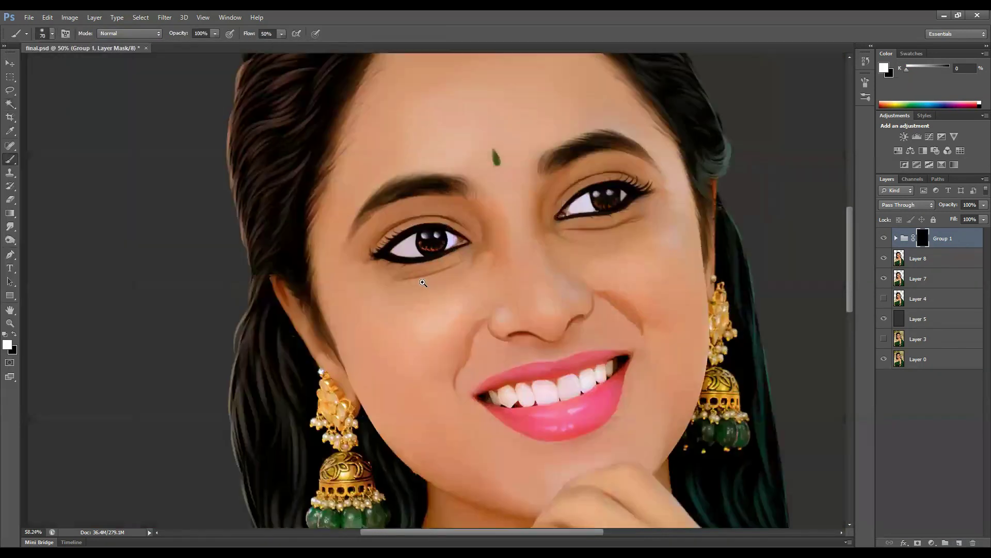
{"action": "mouse_move", "coordinate": [389, 285]}
{"action": "left_mouse_down"}
{"action": "mouse_move", "coordinate": [357, 199]}
{"action": "mouse_move", "coordinate": [436, 197]}
{"action": "left_mouse_up"}
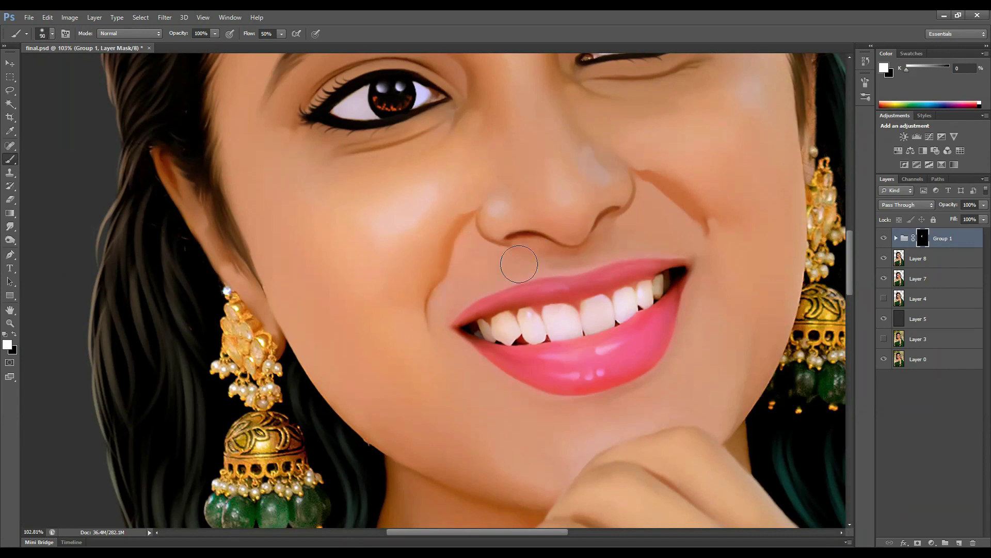
{"action": "scroll", "coordinate": [326, 276], "scroll_direction": "down", "scroll_amount": 5}
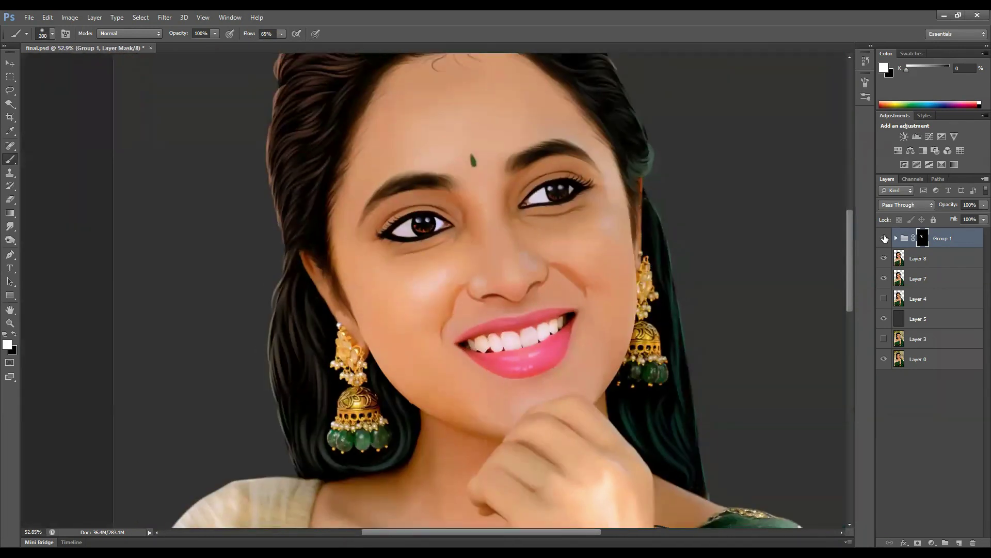
Step: Raise the brush flow to 100% and paint Group 1's mask white over the forehead, eye areas, cheeks and nose
{"action": "scroll", "coordinate": [348, 215], "scroll_direction": "up", "scroll_amount": 5}
{"action": "mouse_move", "coordinate": [347, 214]}
{"action": "left_mouse_down"}
{"action": "mouse_move", "coordinate": [586, 177]}
{"action": "mouse_move", "coordinate": [687, 181]}
{"action": "left_mouse_up"}
{"action": "left_click_drag", "start_coordinate": [282, 34], "coordinate": [305, 44]}
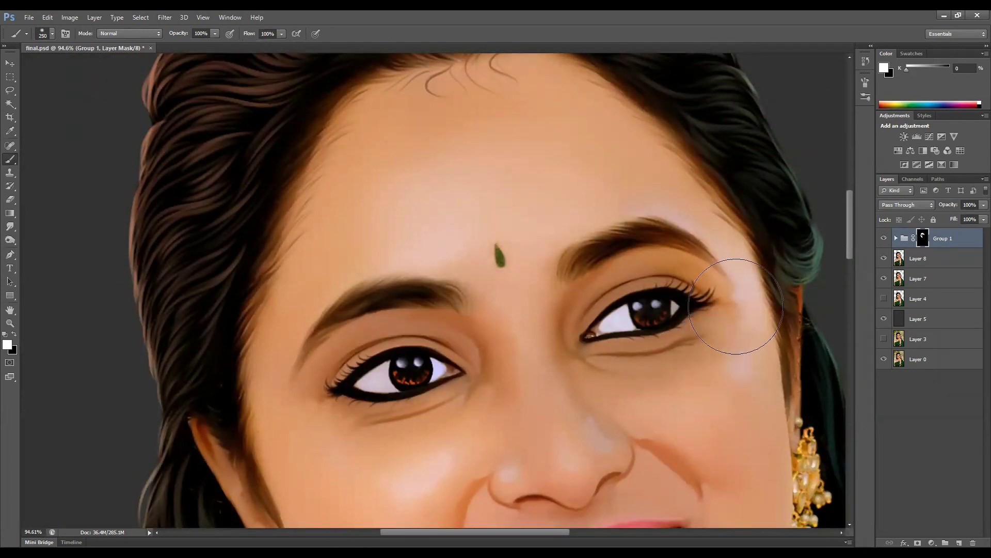
{"action": "left_click_drag", "start_coordinate": [546, 354], "coordinate": [517, 228]}
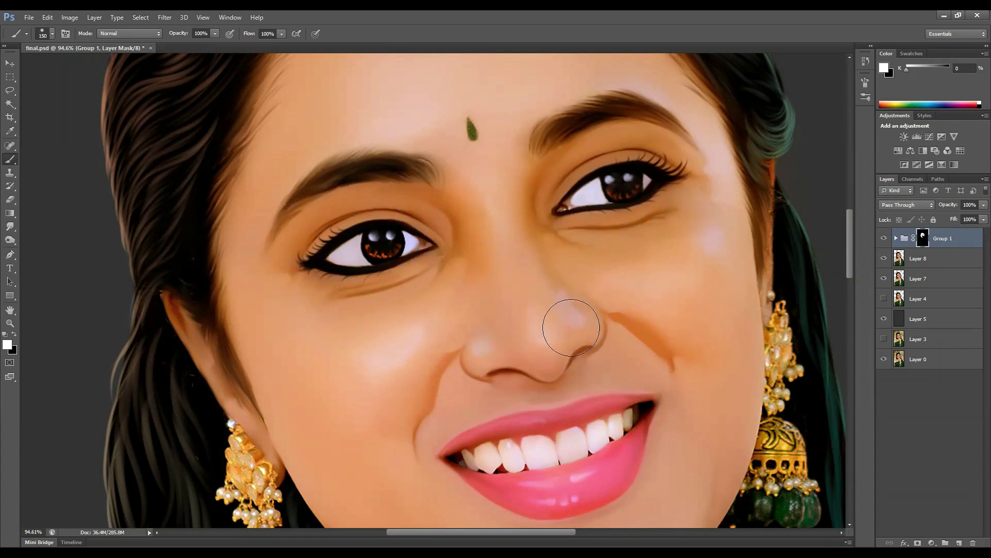
{"action": "left_click_drag", "start_coordinate": [564, 381], "coordinate": [512, 249]}
{"action": "left_click_drag", "start_coordinate": [332, 354], "coordinate": [296, 122]}
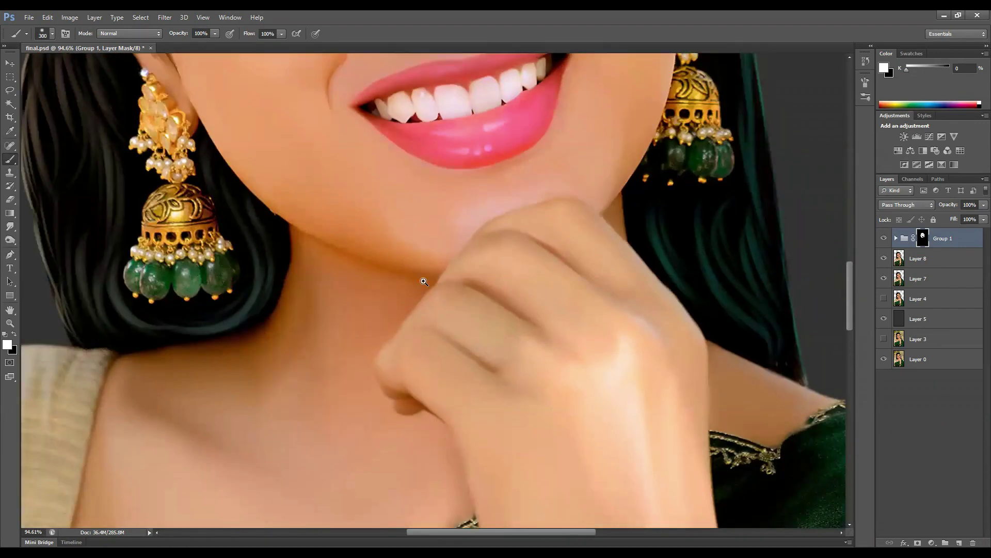
Step: Paint Group 1's mask white over the hand, neck and lower face with a 300 px brush at 82% flow
{"action": "scroll", "coordinate": [390, 354], "scroll_direction": "down", "scroll_amount": 3}
{"action": "key", "text": "bracketright"}
{"action": "key", "text": "bracketright"}
{"action": "key", "text": "bracketright"}
{"action": "key", "text": "bracketright"}
{"action": "key", "text": "shift+4"}
{"action": "key", "text": "shift+7"}
{"action": "scroll", "coordinate": [452, 339], "scroll_direction": "up", "scroll_amount": 3}
{"action": "scroll", "coordinate": [398, 310], "scroll_direction": "down", "scroll_amount": 1}
{"action": "left_click_drag", "start_coordinate": [439, 420], "coordinate": [509, 299]}
{"action": "left_click_drag", "start_coordinate": [351, 146], "coordinate": [297, 56]}
{"action": "left_click_drag", "start_coordinate": [537, 119], "coordinate": [498, 371]}
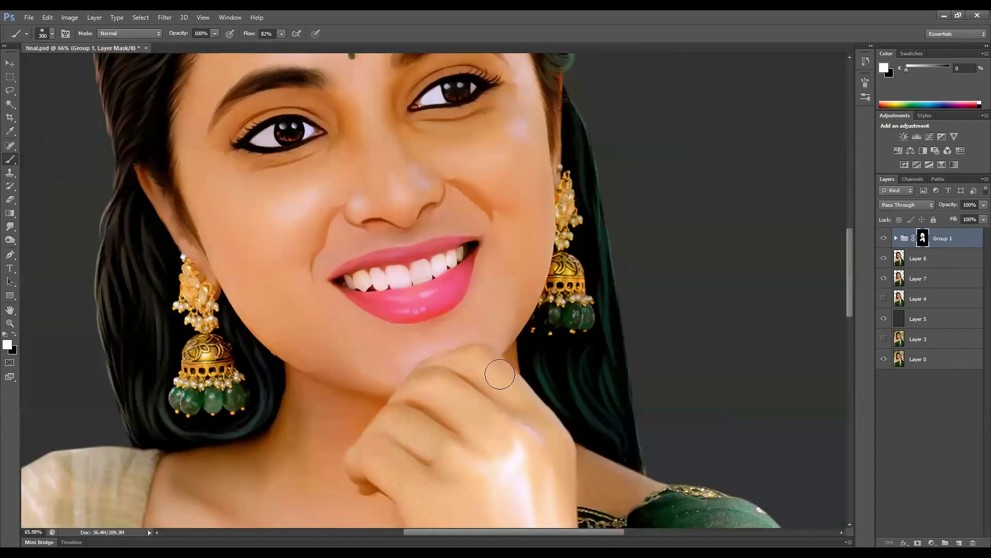
{"action": "key", "text": "shift+8"}
{"action": "key", "text": "shift+2"}
Step: Lower Group 1's opacity to 83% and merge the group with Layer 8
{"action": "scroll", "coordinate": [759, 214], "scroll_direction": "down", "scroll_amount": 1}
{"action": "key", "text": "ctrl+minus"}
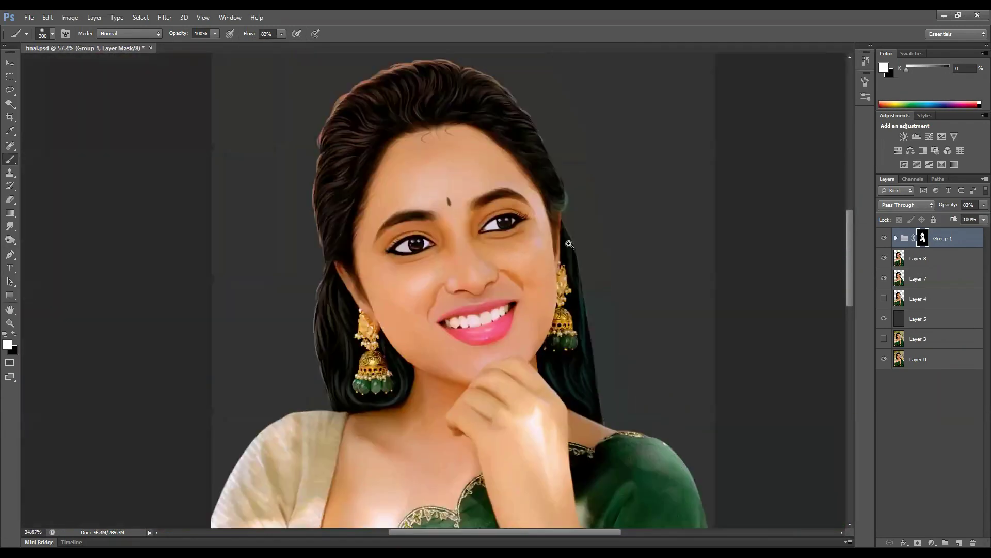
{"action": "key", "text": "ctrl+plus"}
{"action": "left_click", "coordinate": [945, 258], "text": "shift"}
{"action": "key", "text": "ctrl+e"}
{"action": "scroll", "coordinate": [490, 373], "scroll_direction": "up", "scroll_amount": 1}
{"action": "scroll", "coordinate": [489, 373], "scroll_direction": "down", "scroll_amount": 2}
Step: Add a Color Lookup adjustment layer clipped to Group 1 and invert its mask to black
{"action": "left_click", "coordinate": [932, 542]}
{"action": "left_click", "coordinate": [919, 471]}
{"action": "left_click", "coordinate": [665, 250]}
{"action": "left_click", "coordinate": [665, 339]}
{"action": "left_click", "coordinate": [935, 246], "text": "alt"}
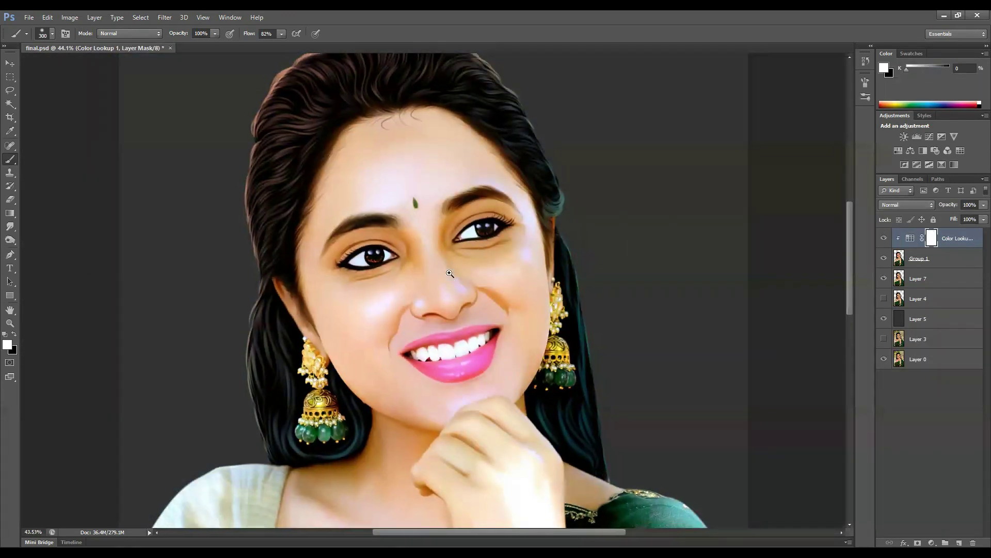
{"action": "key", "text": "x"}
{"action": "key", "text": "ctrl+i"}
{"action": "key", "text": "bracketright"}
{"action": "scroll", "coordinate": [406, 346], "scroll_direction": "up", "scroll_amount": 2}
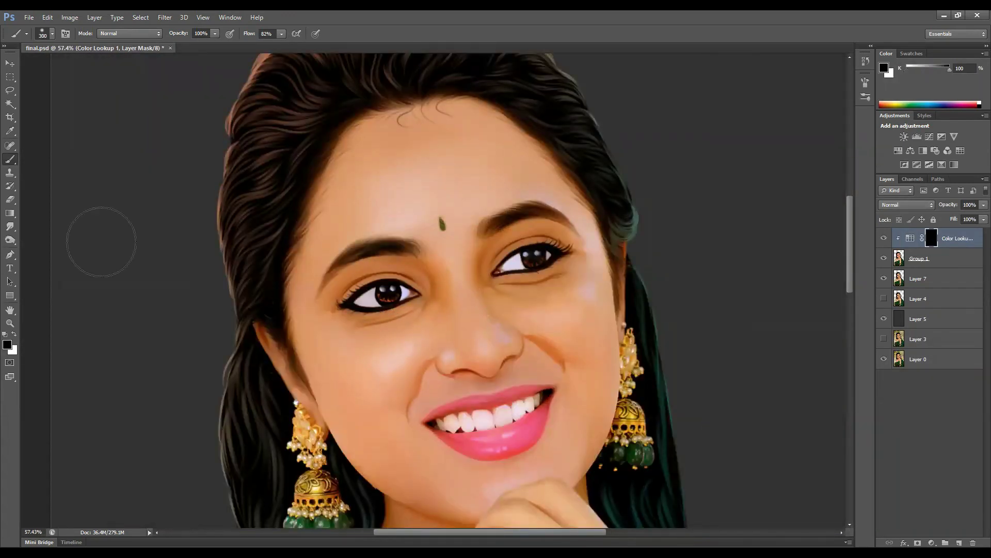
Step: Paint white at 8% flow on the Color Lookup mask to bring the effect softly onto the face
{"action": "key", "text": "x"}
{"action": "key", "text": "shift+0"}
{"action": "key", "text": "shift+8"}
{"action": "mouse_move", "coordinate": [409, 354]}
{"action": "left_mouse_down"}
{"action": "mouse_move", "coordinate": [475, 162]}
{"action": "mouse_move", "coordinate": [520, 300]}
{"action": "left_mouse_up"}
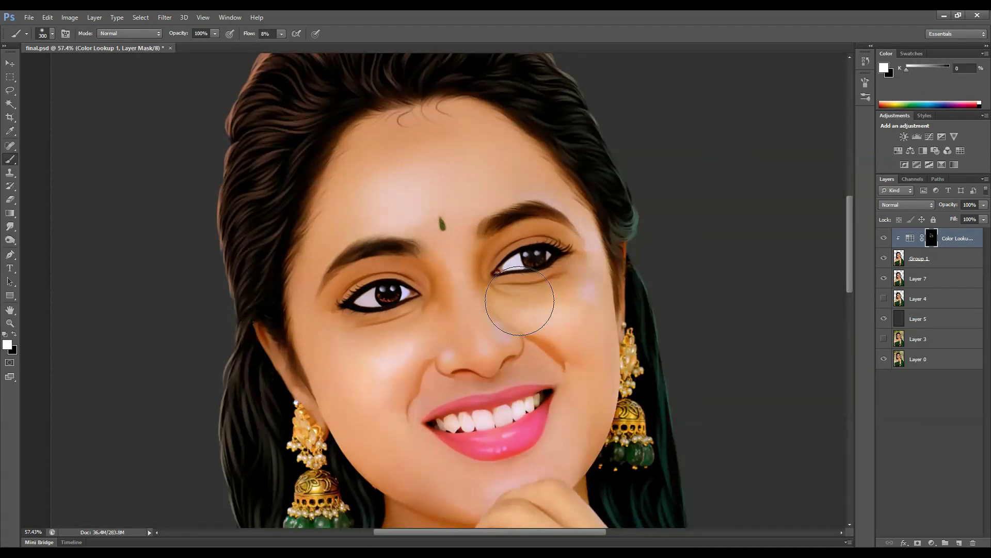
{"action": "scroll", "coordinate": [520, 300], "scroll_direction": "down", "scroll_amount": 2}
{"action": "scroll", "coordinate": [384, 442], "scroll_direction": "down", "scroll_amount": 3}
{"action": "scroll", "coordinate": [426, 221], "scroll_direction": "up", "scroll_amount": 3}
{"action": "key", "text": "x"}
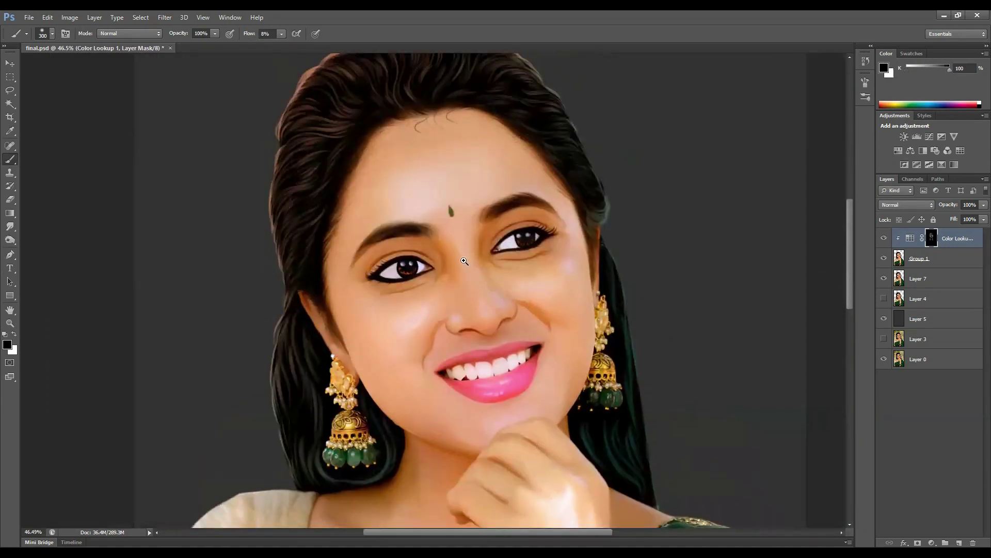
Step: Merge the Color Lookup adjustment layer with Group 1
{"action": "scroll", "coordinate": [464, 261], "scroll_direction": "up", "scroll_amount": 2}
{"action": "key", "text": "ctrl+e"}
{"action": "scroll", "coordinate": [460, 269], "scroll_direction": "down", "scroll_amount": 2}
{"action": "key", "text": "x"}
{"action": "scroll", "coordinate": [450, 288], "scroll_direction": "up", "scroll_amount": 3}
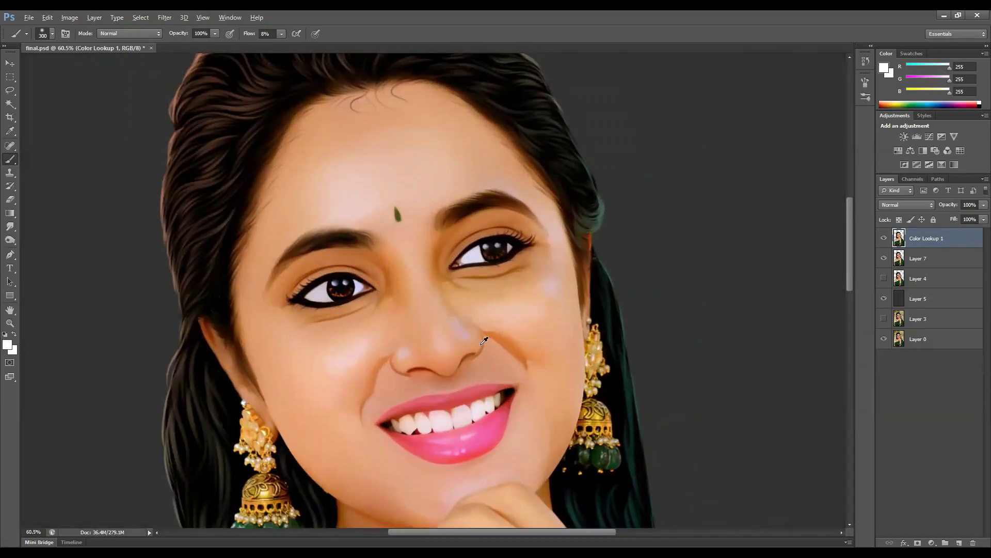
Step: Open a Selective Color adjustment and set the Yellows to Cyan -41% and Magenta +16%
{"action": "key", "text": "alt+i"}
{"action": "key", "text": "j"}
{"action": "key", "text": "s"}
{"action": "left_click", "coordinate": [650, 185]}
{"action": "left_click", "coordinate": [650, 203]}
{"action": "left_click_drag", "start_coordinate": [618, 213], "coordinate": [613, 212]}
{"action": "left_click_drag", "start_coordinate": [634, 233], "coordinate": [642, 233]}
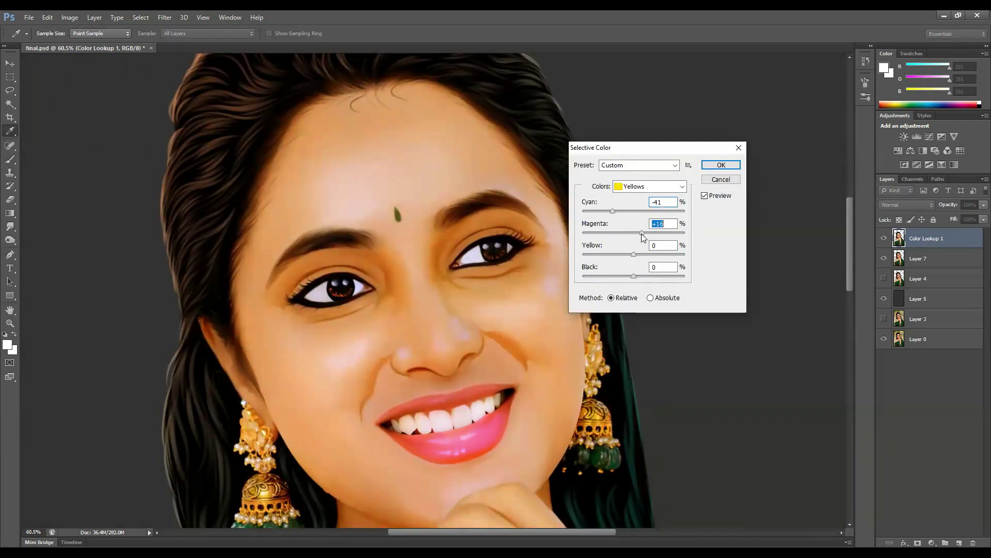
Step: Set the Selective Color Whites to Cyan +100%, Magenta +46% and Yellow -100%, and apply the adjustment
{"action": "left_click", "coordinate": [650, 186]}
{"action": "left_click", "coordinate": [637, 255]}
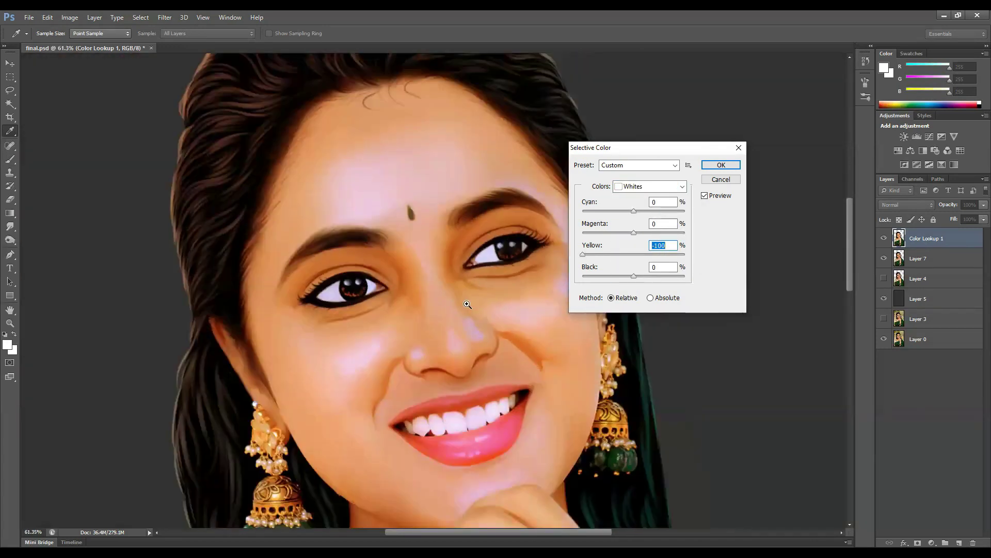
{"action": "left_click_drag", "start_coordinate": [398, 251], "coordinate": [466, 298]}
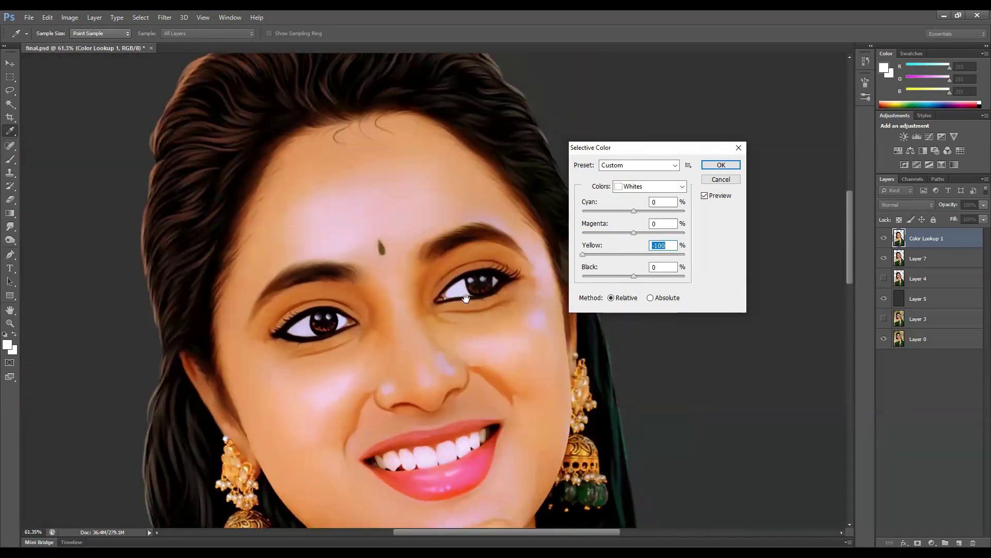
{"action": "left_click_drag", "start_coordinate": [634, 233], "coordinate": [671, 235]}
{"action": "left_click_drag", "start_coordinate": [537, 320], "coordinate": [482, 250]}
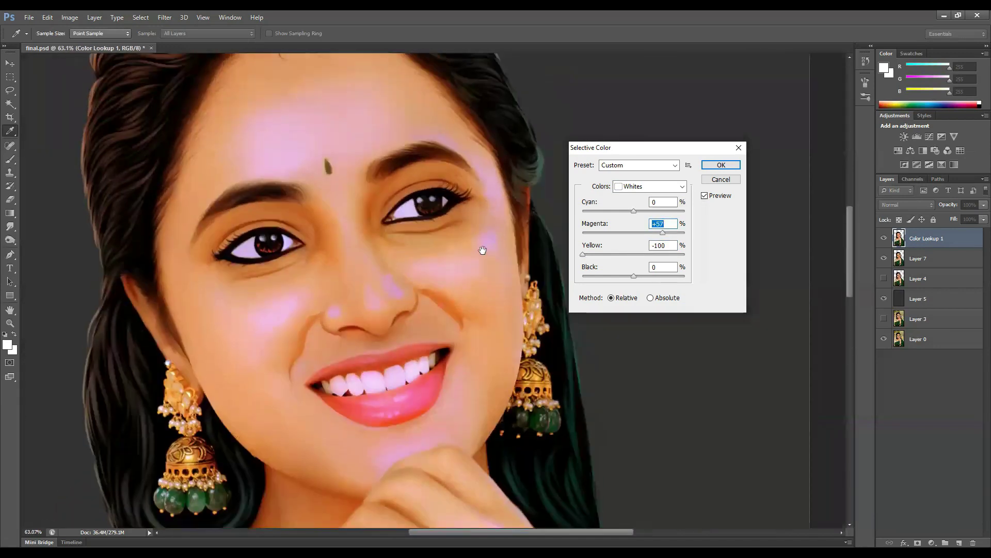
{"action": "key", "text": "Up"}
{"action": "key", "text": "Up"}
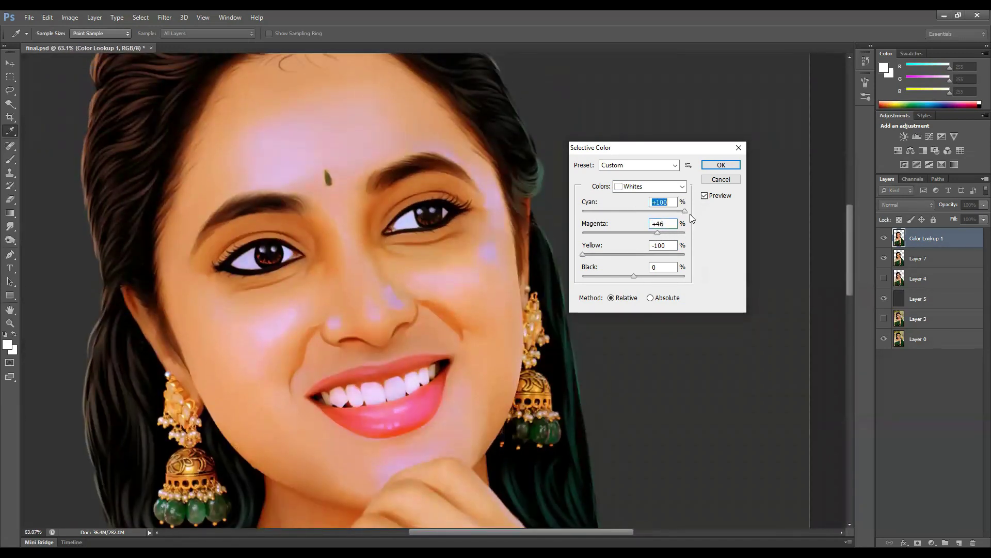
{"action": "key", "text": "Return"}
Step: Load a brush preset file for the Smudge tool, pick its 296 px tip and set the strength to 53%
{"action": "left_click_drag", "start_coordinate": [348, 294], "coordinate": [434, 295]}
{"action": "key", "text": "p"}
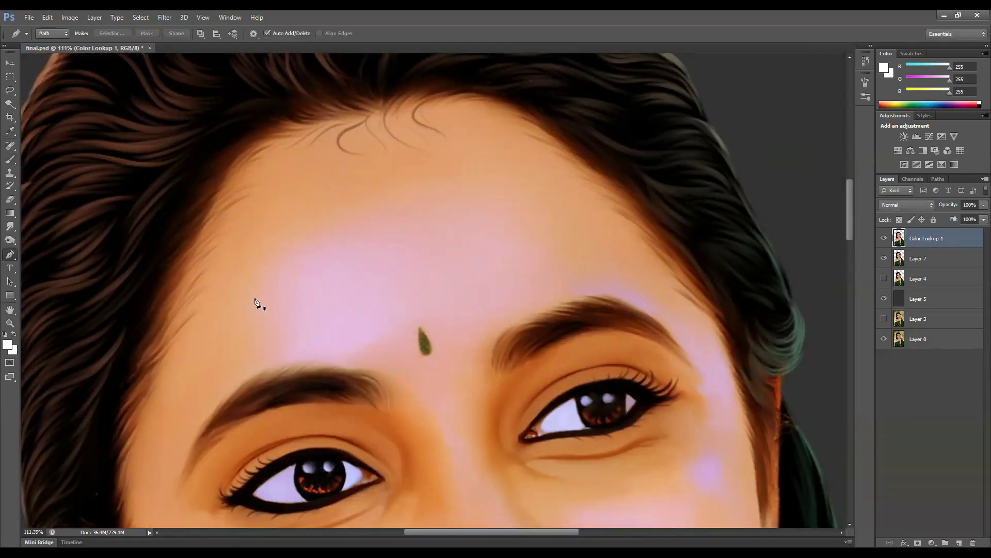
{"action": "scroll", "coordinate": [509, 266], "scroll_direction": "up", "scroll_amount": 3}
{"action": "key", "text": "r"}
{"action": "left_click", "coordinate": [46, 33]}
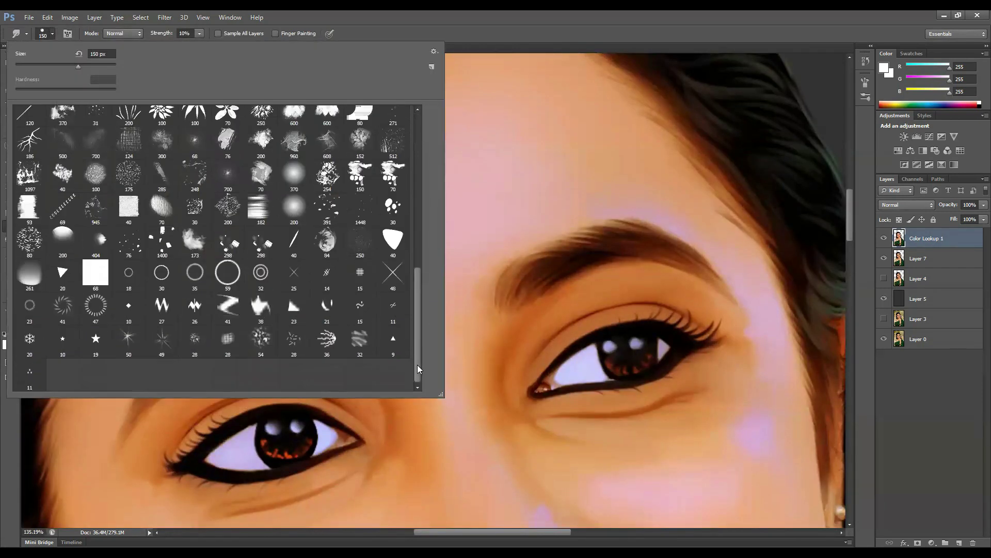
{"action": "left_click", "coordinate": [433, 51]}
{"action": "left_click", "coordinate": [377, 256]}
{"action": "double_click", "coordinate": [450, 412]}
{"action": "double_click", "coordinate": [439, 187]}
{"action": "double_click", "coordinate": [440, 187]}
{"action": "double_click", "coordinate": [429, 217]}
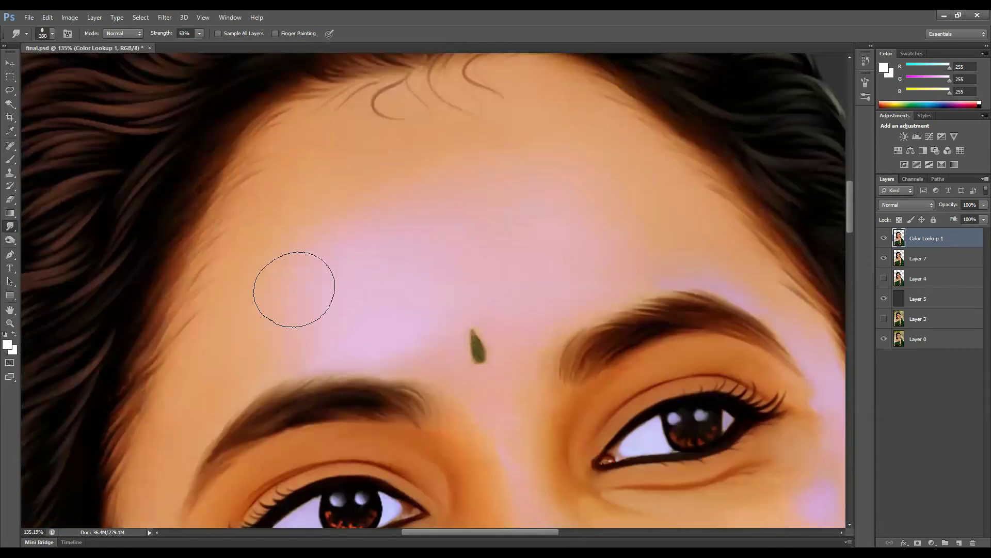
{"action": "scroll", "coordinate": [366, 294], "scroll_direction": "down", "scroll_amount": 3}
Step: Turn off Spacing for the Smudge brush, enable Transfer with Pen Pressure control, and blend the forehead highlight
{"action": "key", "text": "F5"}
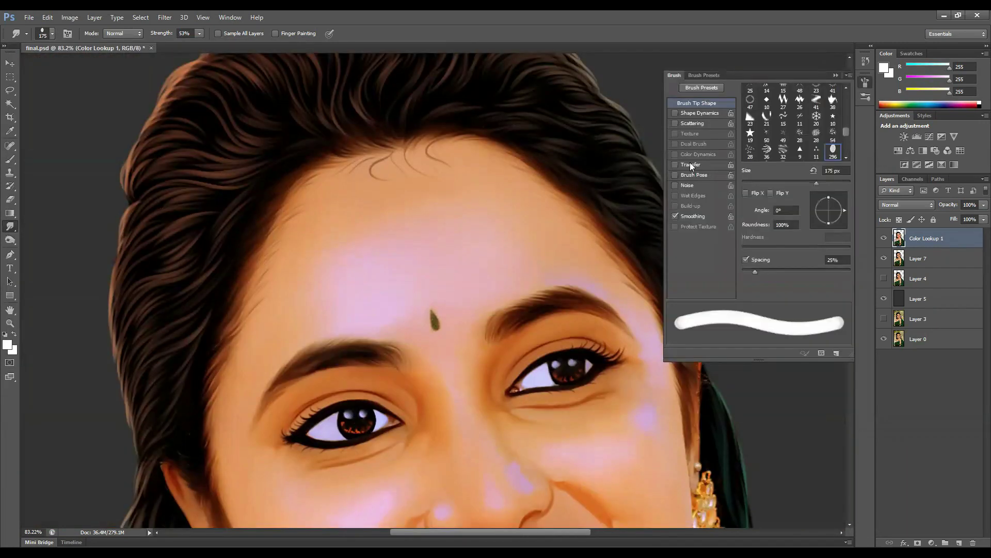
{"action": "left_click", "coordinate": [764, 263]}
{"action": "scroll", "coordinate": [336, 272], "scroll_direction": "up", "scroll_amount": 3}
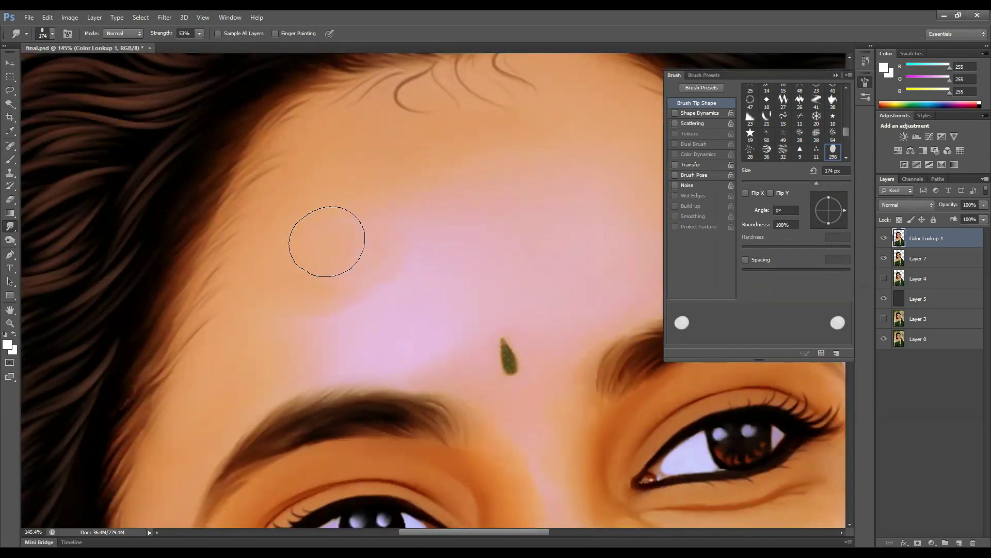
{"action": "left_click", "coordinate": [690, 164]}
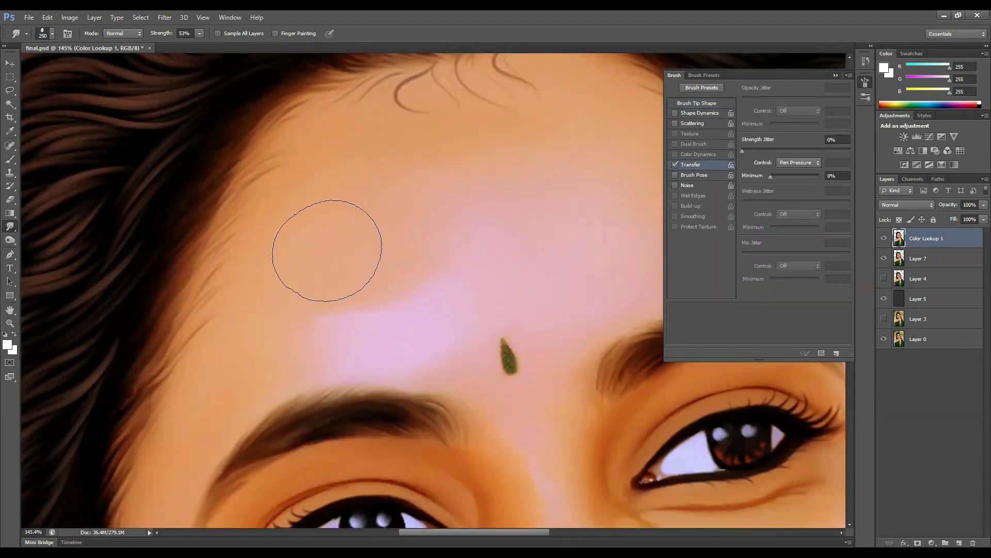
{"action": "scroll", "coordinate": [387, 238], "scroll_direction": "down", "scroll_amount": 3}
{"action": "scroll", "coordinate": [332, 339], "scroll_direction": "up", "scroll_amount": 2}
Step: Outline the highlight above the left-hand eyebrow with the Pen tool, smudge inside it as a selection at 150 px, and deselect
{"action": "key", "text": "p"}
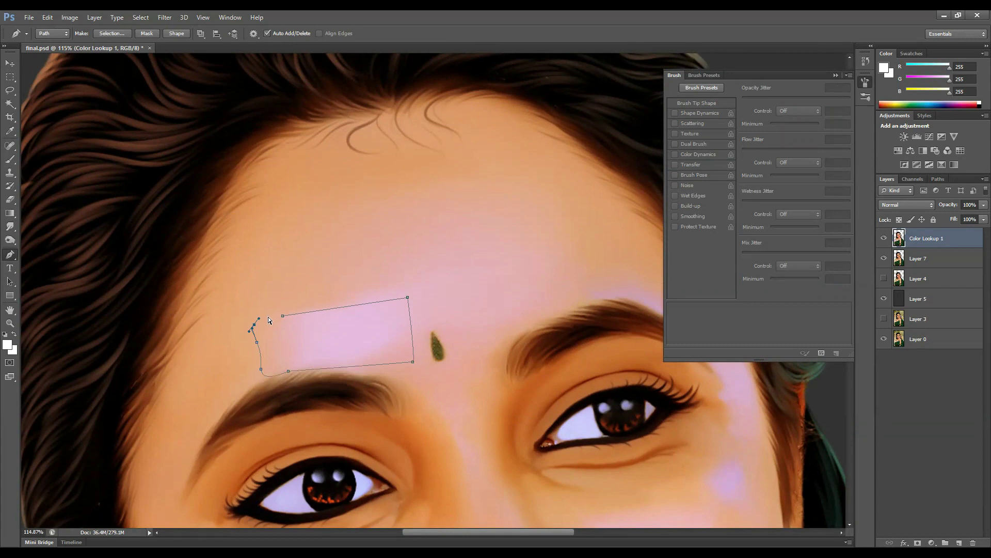
{"action": "key", "text": "ctrl+Return"}
{"action": "scroll", "coordinate": [326, 346], "scroll_direction": "up", "scroll_amount": 1}
{"action": "key", "text": "r"}
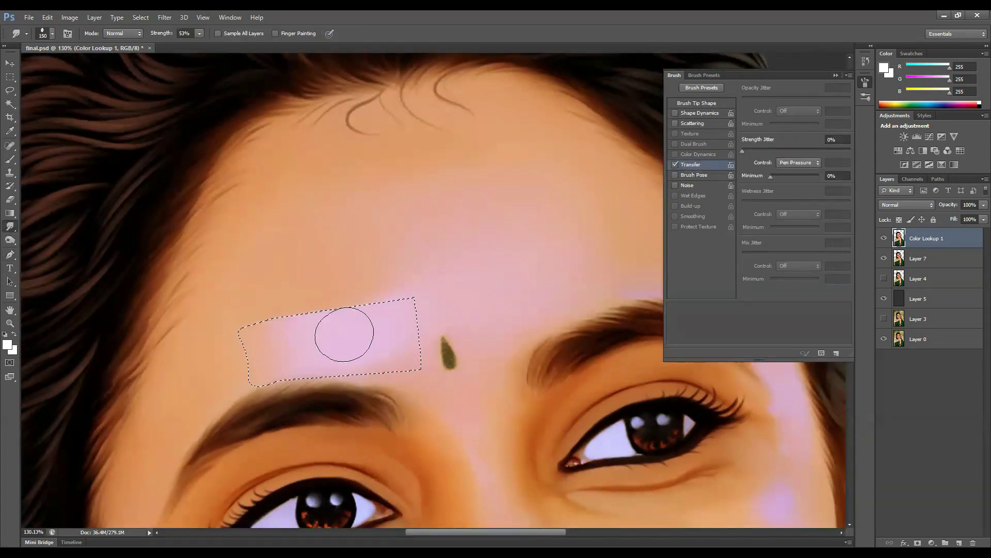
{"action": "key", "text": "ctrl+d"}
{"action": "scroll", "coordinate": [362, 304], "scroll_direction": "down", "scroll_amount": 3}
{"action": "scroll", "coordinate": [460, 230], "scroll_direction": "up", "scroll_amount": 2}
Step: Outline the highlight above the right-hand eyebrow with the Pen tool, smudge inside it as a selection at 200 px, and deselect
{"action": "key", "text": "p"}
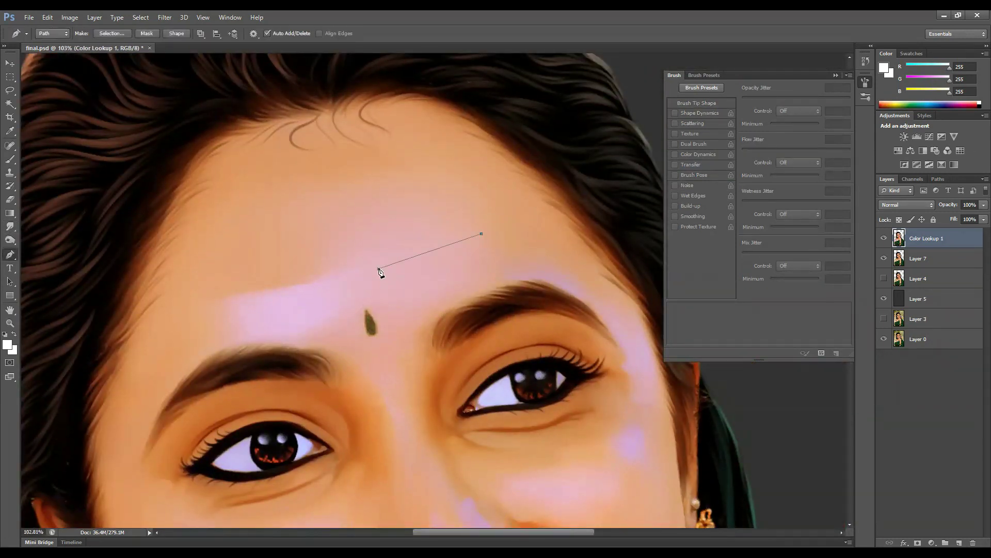
{"action": "key", "text": "r"}
{"action": "key", "text": "bracketright"}
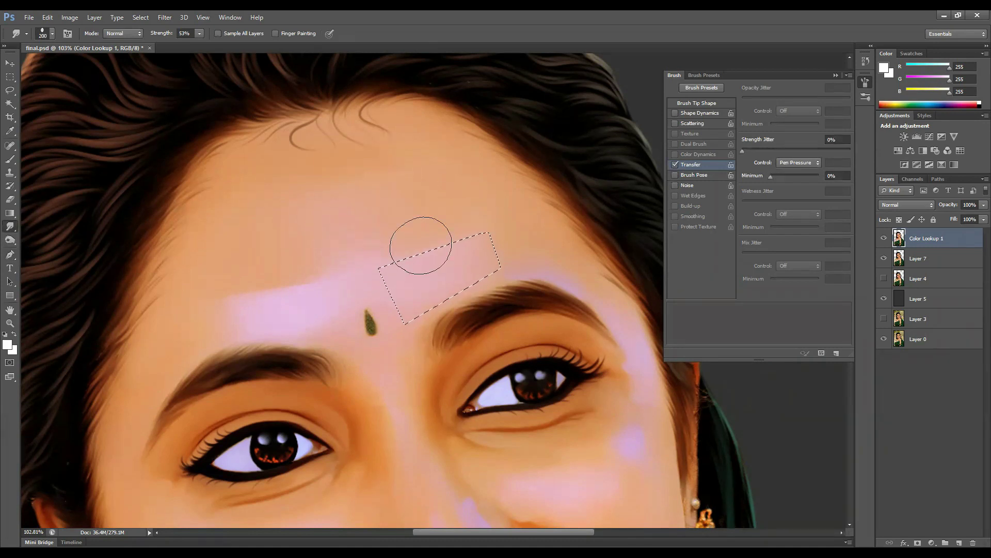
{"action": "scroll", "coordinate": [419, 276], "scroll_direction": "down", "scroll_amount": 3}
{"action": "scroll", "coordinate": [354, 240], "scroll_direction": "up", "scroll_amount": 3}
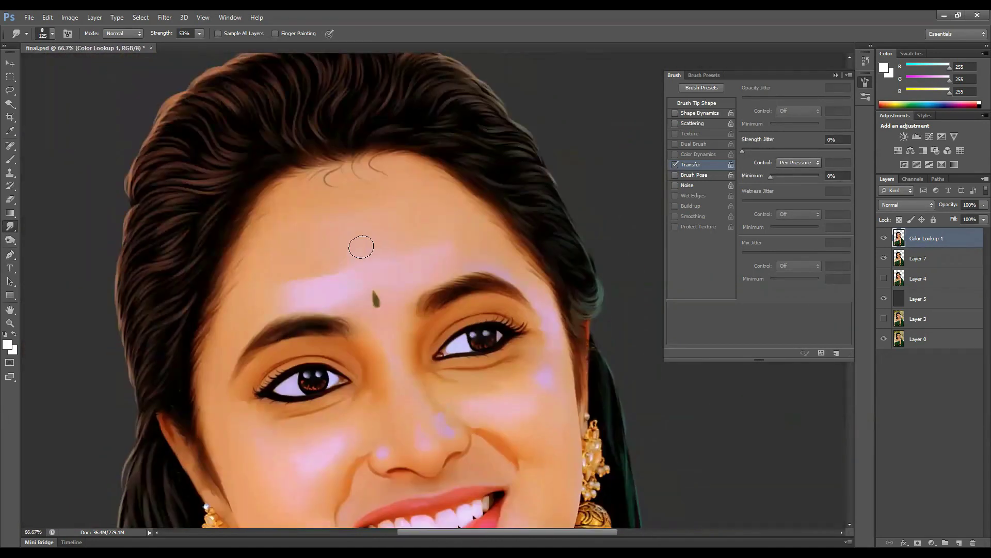
Step: Blend the highlights on the cheeks with the Smudge tool at 125 px
{"action": "scroll", "coordinate": [375, 371], "scroll_direction": "down", "scroll_amount": 2}
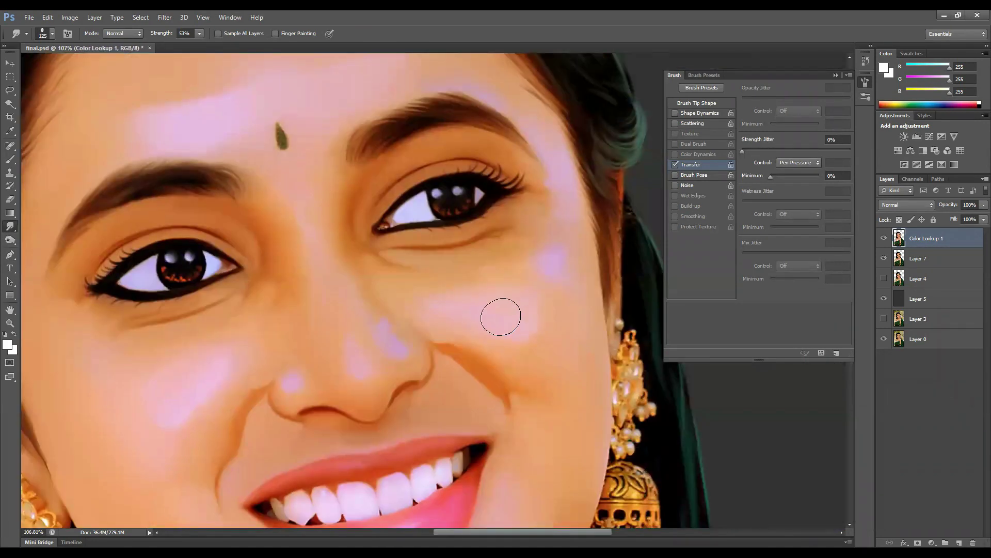
{"action": "key", "text": "bracketright"}
{"action": "scroll", "coordinate": [338, 362], "scroll_direction": "up", "scroll_amount": 1}
{"action": "key", "text": "bracketleft"}
{"action": "key", "text": "bracketleft"}
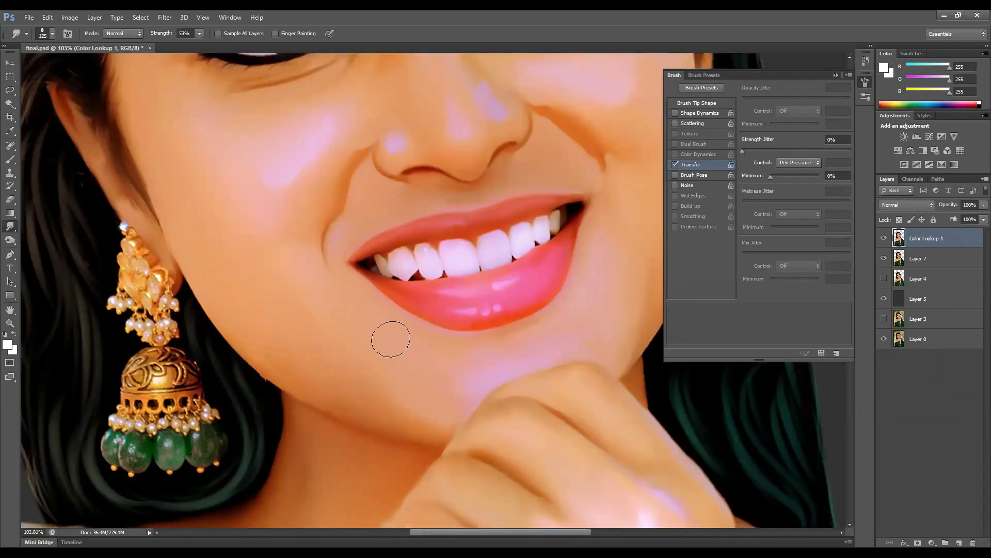
{"action": "scroll", "coordinate": [390, 339], "scroll_direction": "down", "scroll_amount": 3}
Step: Switch to the Mixer Brush with the 296 px tip, set its color to #d47631, Mix to 48% and size to 100 px
{"action": "left_click", "coordinate": [13, 166]}
{"action": "right_click", "coordinate": [417, 198]}
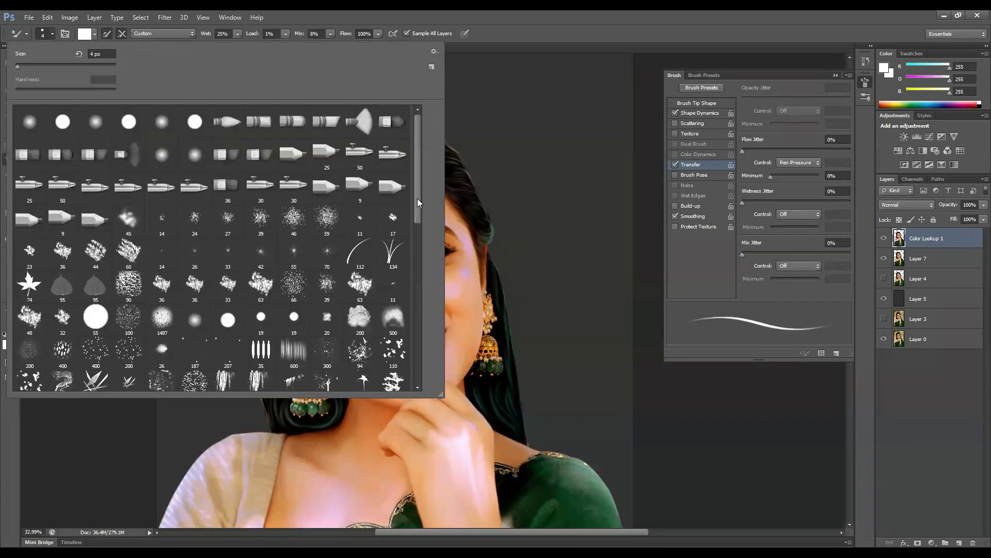
{"action": "key", "text": "Escape"}
{"action": "scroll", "coordinate": [377, 182], "scroll_direction": "up", "scroll_amount": 5}
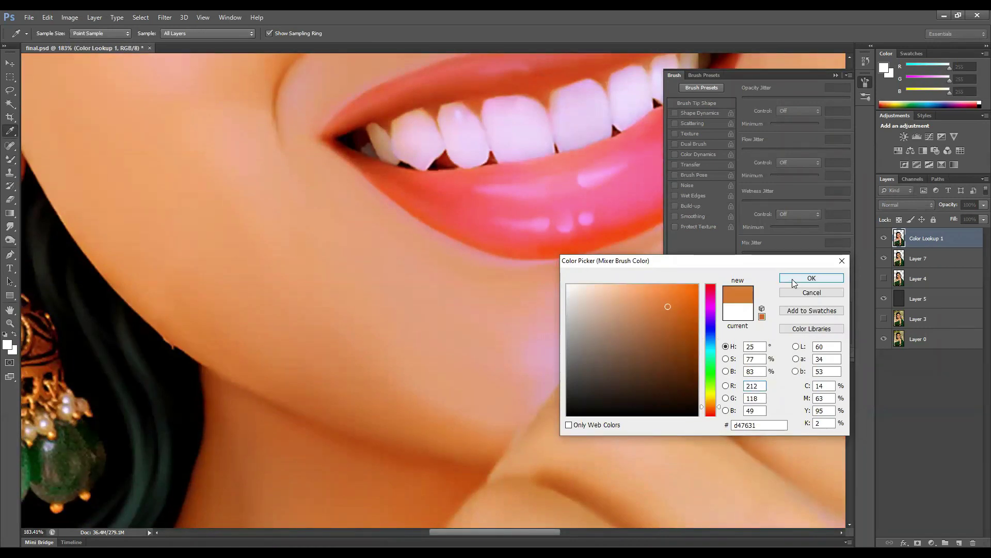
{"action": "left_click", "coordinate": [794, 281]}
{"action": "key", "text": "bracketleft"}
{"action": "key", "text": "bracketleft"}
{"action": "key", "text": "bracketleft"}
{"action": "key", "text": "bracketleft"}
{"action": "key", "text": "bracketleft"}
{"action": "key", "text": "bracketleft"}
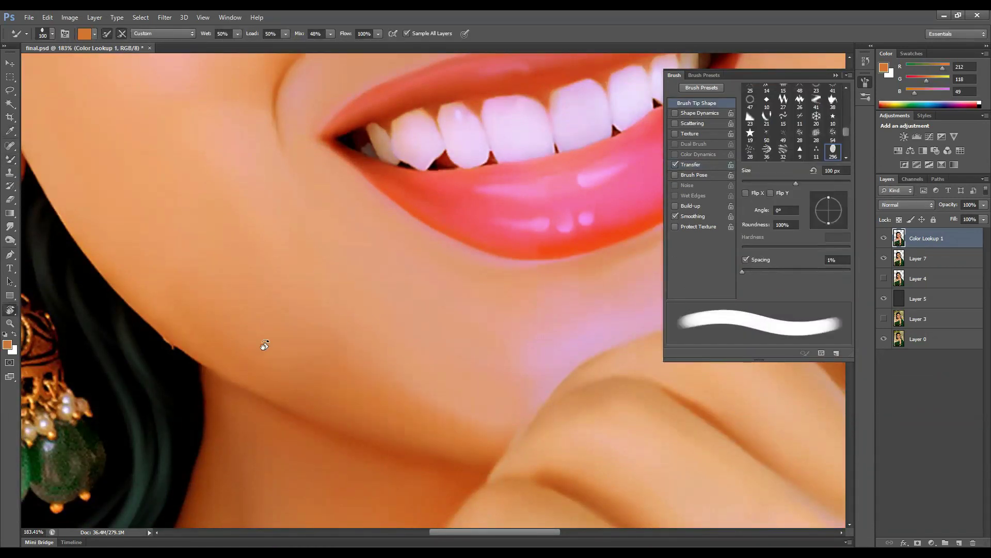
Step: Rotate the canvas, set Mix to 71%, and shade the left-hand jawline down to the fingers in orange at 60 to 80 px
{"action": "left_click_drag", "start_coordinate": [264, 345], "coordinate": [222, 248]}
{"action": "key", "text": "bracketright"}
{"action": "key", "text": "bracketright"}
{"action": "key", "text": "b"}
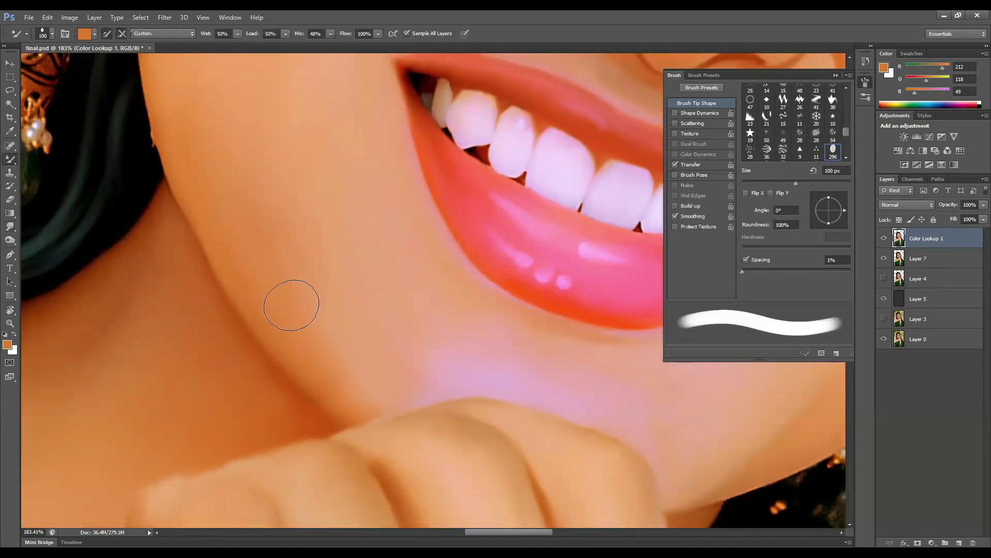
{"action": "key", "text": "bracketleft"}
{"action": "key", "text": "bracketleft"}
{"action": "key", "text": "bracketleft"}
{"action": "key", "text": "bracketleft"}
{"action": "key", "text": "bracketleft"}
{"action": "key", "text": "bracketleft"}
{"action": "key", "text": "ctrl+0"}
{"action": "scroll", "coordinate": [288, 323], "scroll_direction": "up", "scroll_amount": 10}
{"action": "key", "text": "shift+7"}
{"action": "key", "text": "shift+1"}
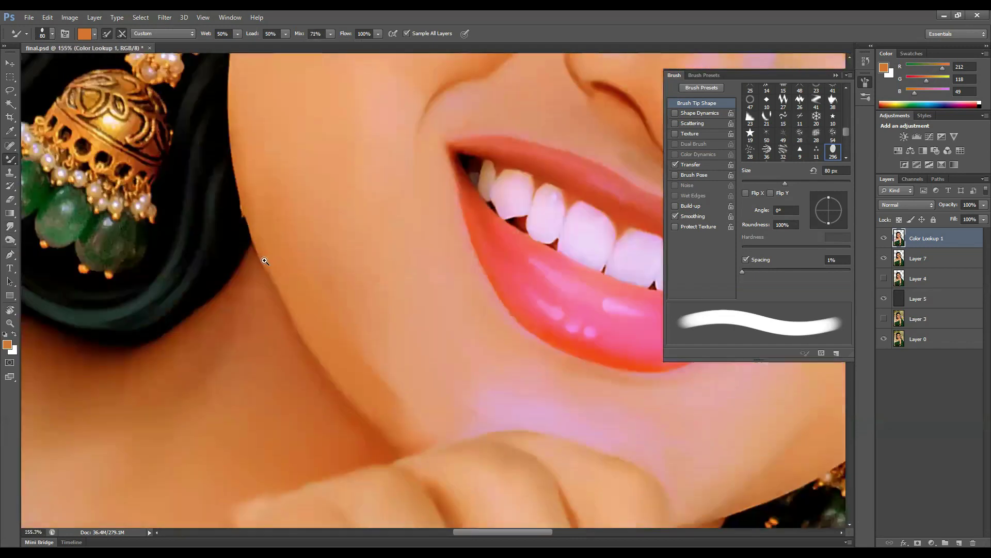
{"action": "key", "text": "bracketright"}
{"action": "left_click_drag", "start_coordinate": [388, 459], "coordinate": [336, 367]}
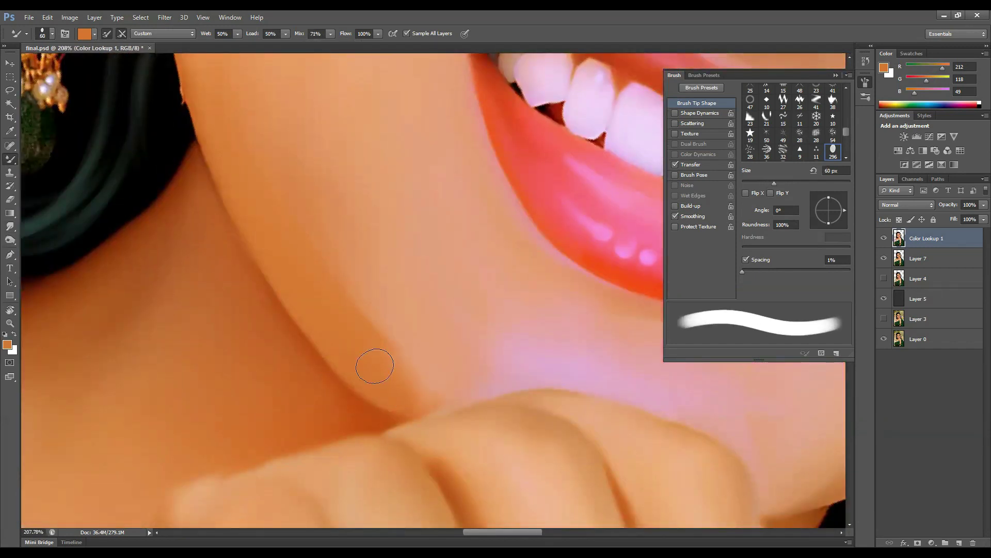
Step: Soften the jaw shading with a sampled skin tone at 50 px, and refine the edge against the neck in darker orange at 15 px
{"action": "left_click", "coordinate": [463, 327]}
{"action": "key", "text": "Return"}
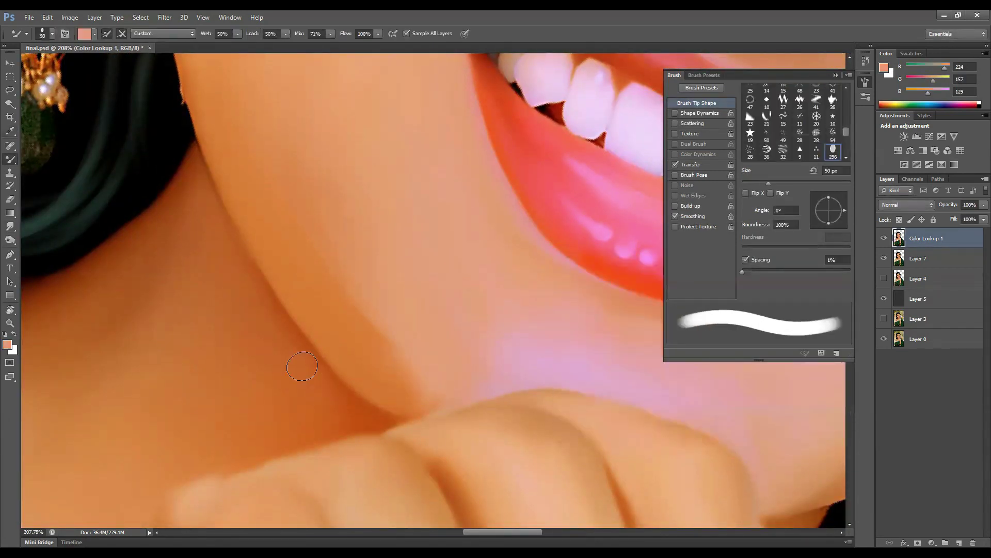
{"action": "key", "text": "bracketleft"}
{"action": "key", "text": "bracketleft"}
{"action": "key", "text": "bracketleft"}
{"action": "left_click", "coordinate": [255, 263], "text": "alt"}
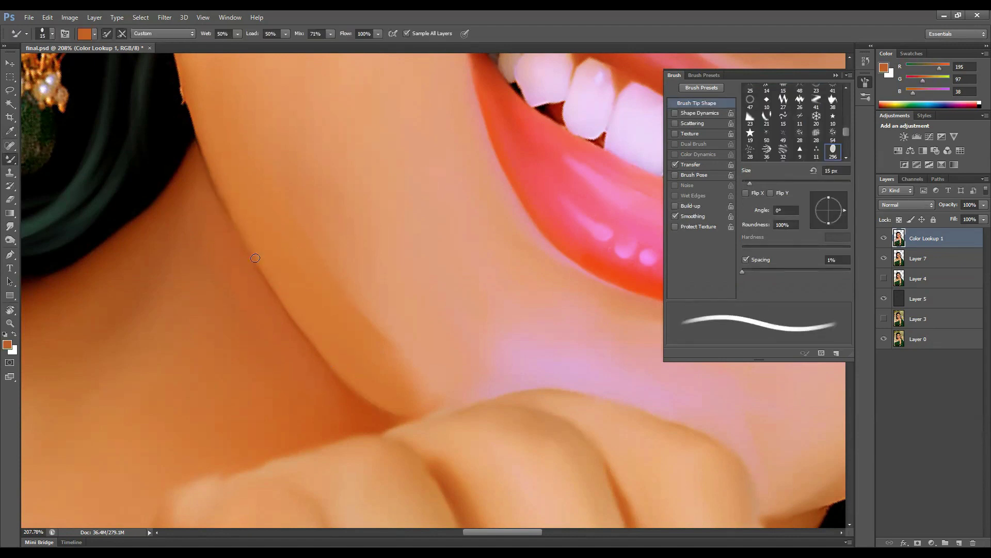
{"action": "key", "text": "bracketleft"}
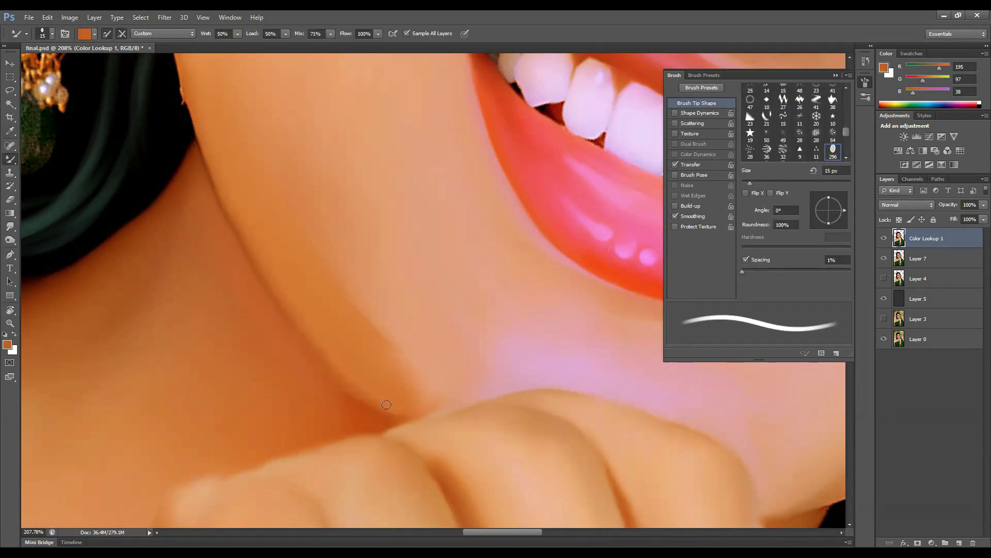
Step: Sample a lighter orange (213, 124, 57) from the skin and shade around the lower lip at 30 px
{"action": "key", "text": "bracketright"}
{"action": "key", "text": "bracketright"}
{"action": "key", "text": "bracketright"}
{"action": "key", "text": "bracketright"}
{"action": "key", "text": "bracketright"}
{"action": "key", "text": "bracketright"}
{"action": "key", "text": "bracketright"}
{"action": "key", "text": "bracketright"}
{"action": "scroll", "coordinate": [381, 339], "scroll_direction": "down", "scroll_amount": 3}
{"action": "scroll", "coordinate": [387, 347], "scroll_direction": "up", "scroll_amount": 1}
{"action": "left_click", "coordinate": [243, 376], "text": "alt"}
{"action": "key", "text": "bracketleft"}
{"action": "key", "text": "bracketleft"}
{"action": "key", "text": "bracketleft"}
{"action": "key", "text": "bracketleft"}
{"action": "scroll", "coordinate": [320, 343], "scroll_direction": "down", "scroll_amount": 1}
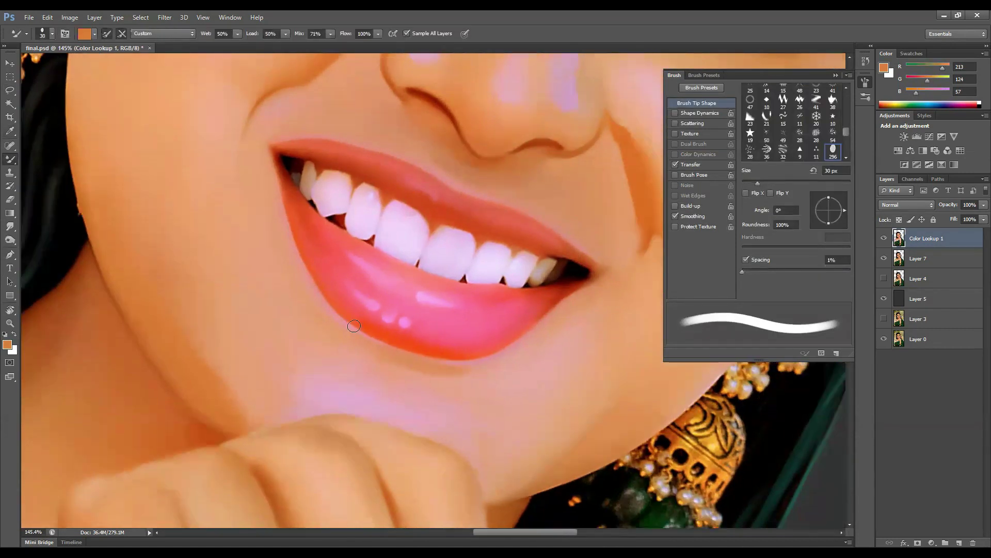
Step: Deepen the left-hand smile line beside the nose and mouth with the sampled orange at 40 px
{"action": "scroll", "coordinate": [285, 350], "scroll_direction": "down", "scroll_amount": 3}
{"action": "scroll", "coordinate": [286, 350], "scroll_direction": "down", "scroll_amount": 2}
{"action": "scroll", "coordinate": [474, 308], "scroll_direction": "right", "scroll_amount": 1}
{"action": "key", "text": "bracketright"}
{"action": "scroll", "coordinate": [504, 282], "scroll_direction": "down", "scroll_amount": 4}
{"action": "scroll", "coordinate": [394, 388], "scroll_direction": "up", "scroll_amount": 8}
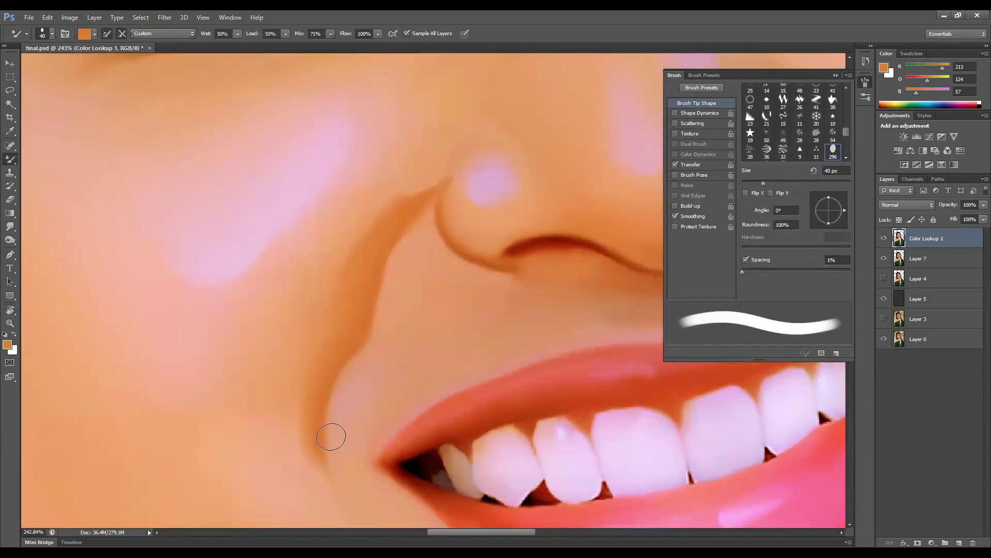
Step: Sample a pinkish skin tone (222, 158, 142) and paint a highlight along the inner side of the left-hand smile line at 50 px
{"action": "scroll", "coordinate": [341, 402], "scroll_direction": "down", "scroll_amount": 3}
{"action": "scroll", "coordinate": [331, 310], "scroll_direction": "down", "scroll_amount": 1}
{"action": "scroll", "coordinate": [331, 309], "scroll_direction": "right", "scroll_amount": 1}
{"action": "key", "text": "i"}
{"action": "left_click", "coordinate": [310, 230]}
{"action": "key", "text": "b"}
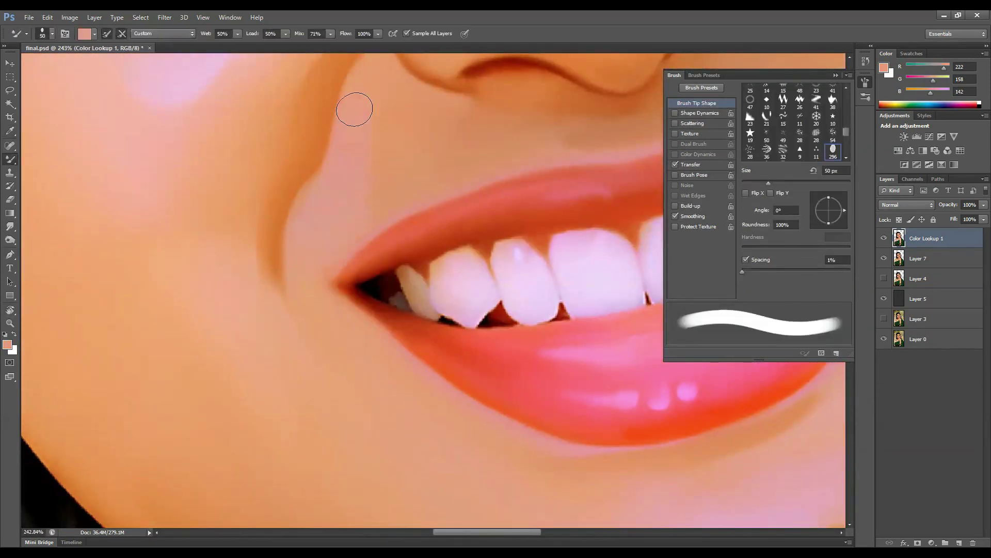
Step: Blend the skin around the mouth corners with the pinkish tone at 60 to 70 px
{"action": "scroll", "coordinate": [396, 185], "scroll_direction": "down", "scroll_amount": 2}
{"action": "key", "text": "bracketright"}
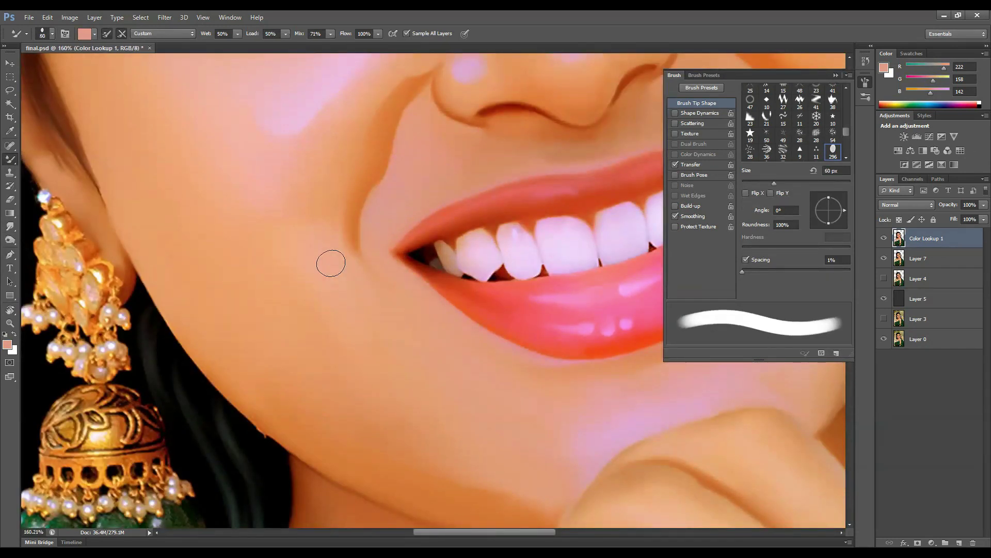
{"action": "key", "text": "bracketright"}
{"action": "key", "text": "bracketright"}
{"action": "key", "text": "bracketright"}
{"action": "scroll", "coordinate": [434, 332], "scroll_direction": "down", "scroll_amount": 2}
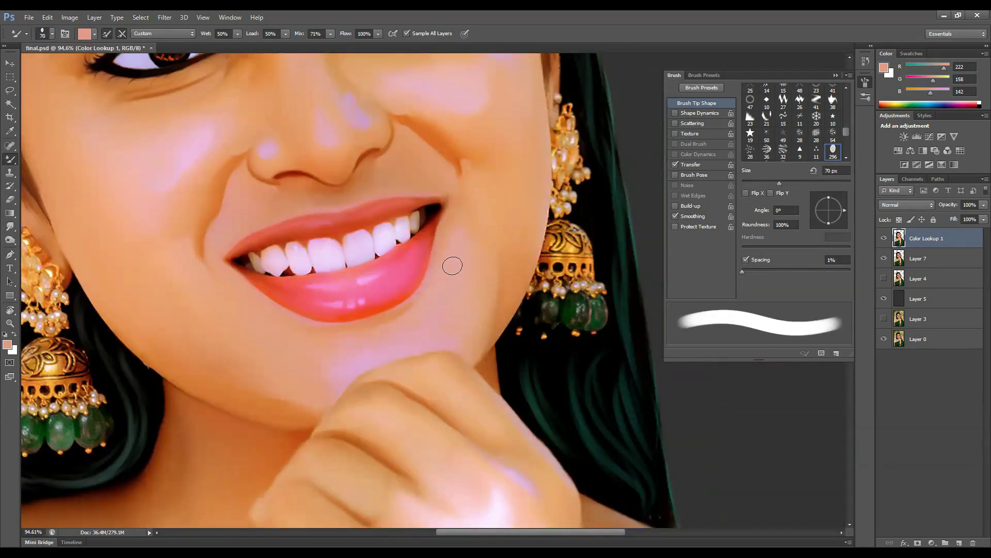
{"action": "scroll", "coordinate": [423, 160], "scroll_direction": "up", "scroll_amount": 2}
{"action": "scroll", "coordinate": [355, 206], "scroll_direction": "up", "scroll_amount": 1}
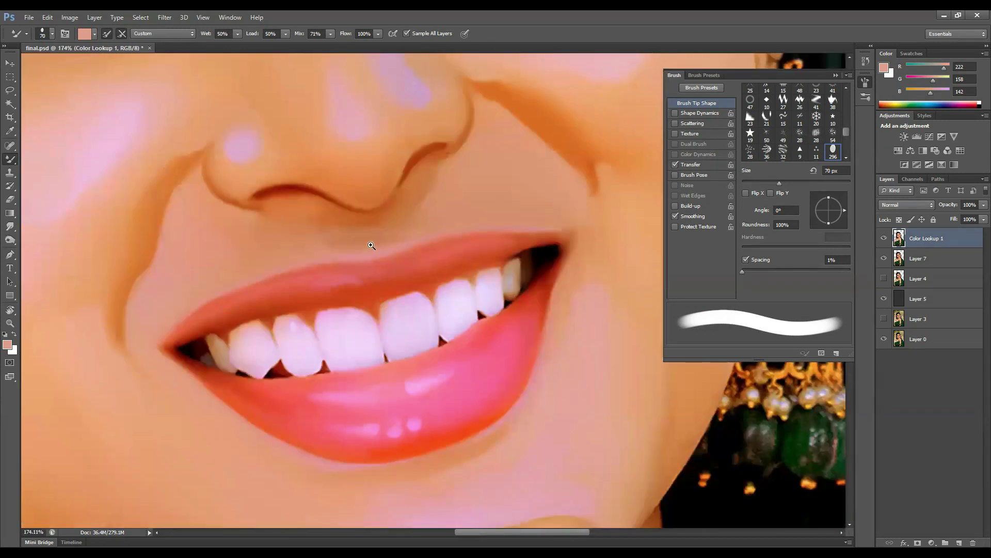
Step: Configure the Mixer Brush for fine lip-edge strokes with Mix 13%, size 20 px and Shape Dynamics on, and rotate the canvas
{"action": "key", "text": "shift+1"}
{"action": "key", "text": "shift+3"}
{"action": "key", "text": "bracketleft"}
{"action": "key", "text": "bracketleft"}
{"action": "key", "text": "bracketleft"}
{"action": "key", "text": "bracketleft"}
{"action": "key", "text": "bracketleft"}
{"action": "key", "text": "bracketleft"}
{"action": "key", "text": "bracketleft"}
{"action": "key", "text": "bracketleft"}
{"action": "key", "text": "bracketleft"}
{"action": "mouse_move", "coordinate": [229, 286]}
{"action": "left_mouse_down"}
{"action": "mouse_move", "coordinate": [228, 131]}
{"action": "mouse_move", "coordinate": [230, 182]}
{"action": "left_mouse_up"}
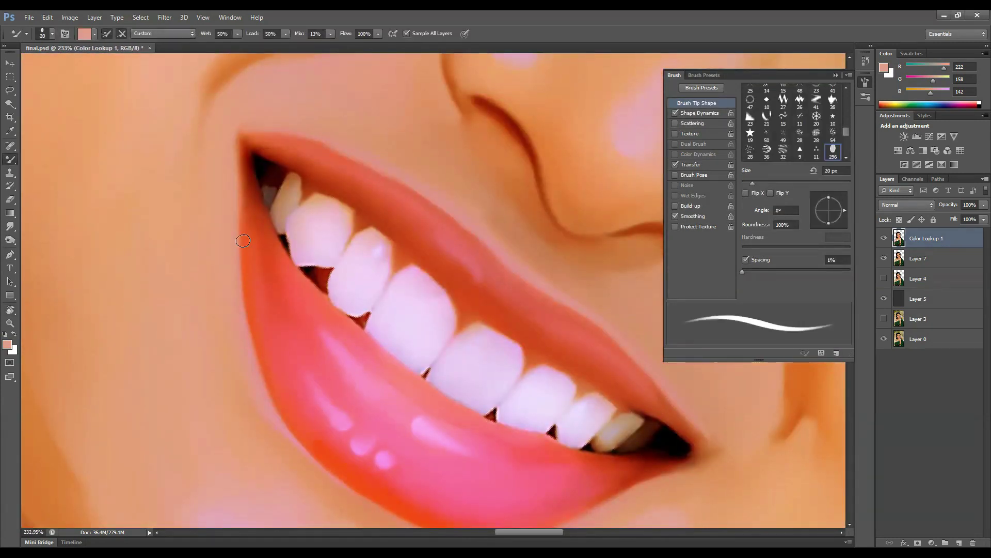
Step: Set the Mixer Brush color to white and paint thin highlights along the lower and upper lip edges at 15 to 20 px
{"action": "left_click", "coordinate": [85, 34]}
{"action": "left_click", "coordinate": [571, 287]}
{"action": "left_click", "coordinate": [810, 277]}
{"action": "left_click_drag", "start_coordinate": [397, 481], "coordinate": [297, 328]}
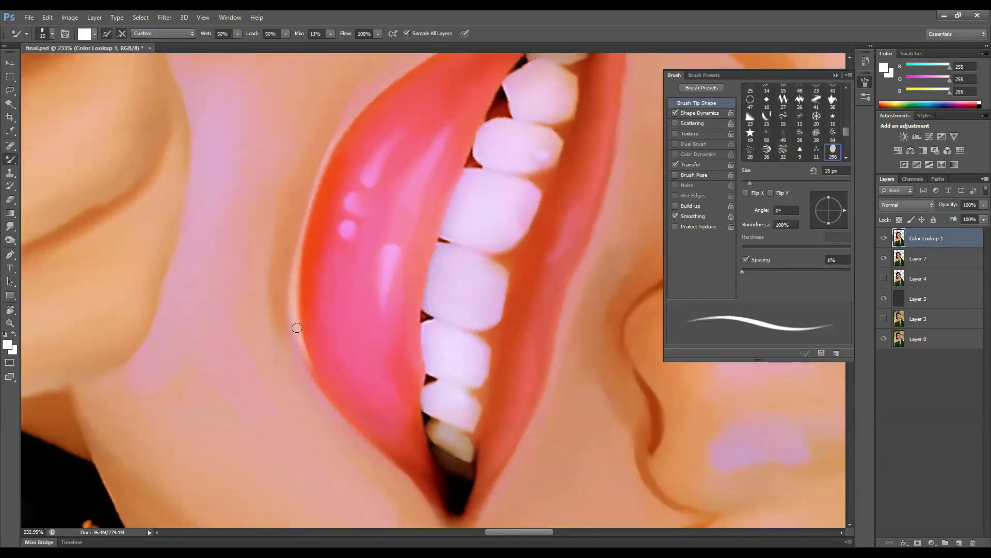
{"action": "scroll", "coordinate": [449, 177], "scroll_direction": "down", "scroll_amount": 6}
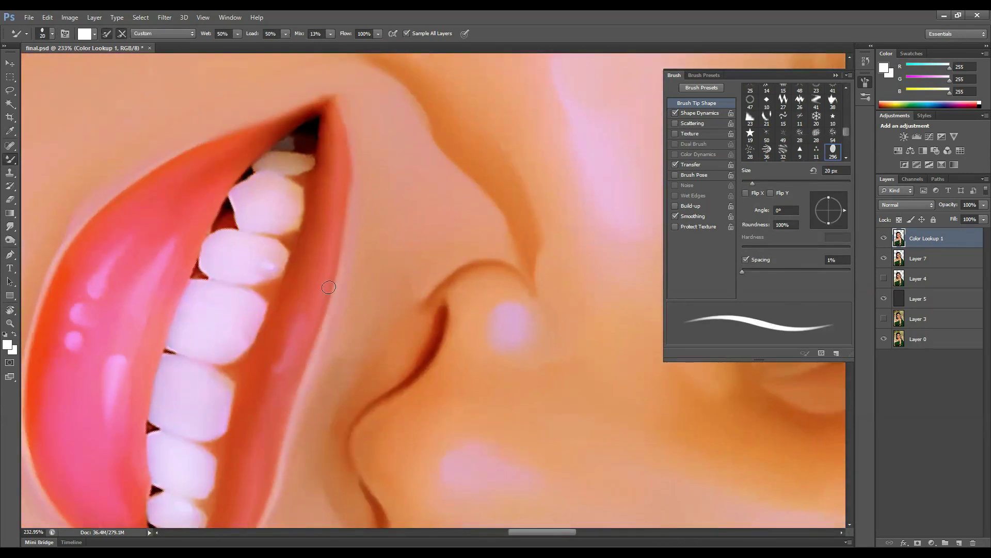
{"action": "key", "text": "Escape"}
{"action": "scroll", "coordinate": [447, 343], "scroll_direction": "up", "scroll_amount": 6}
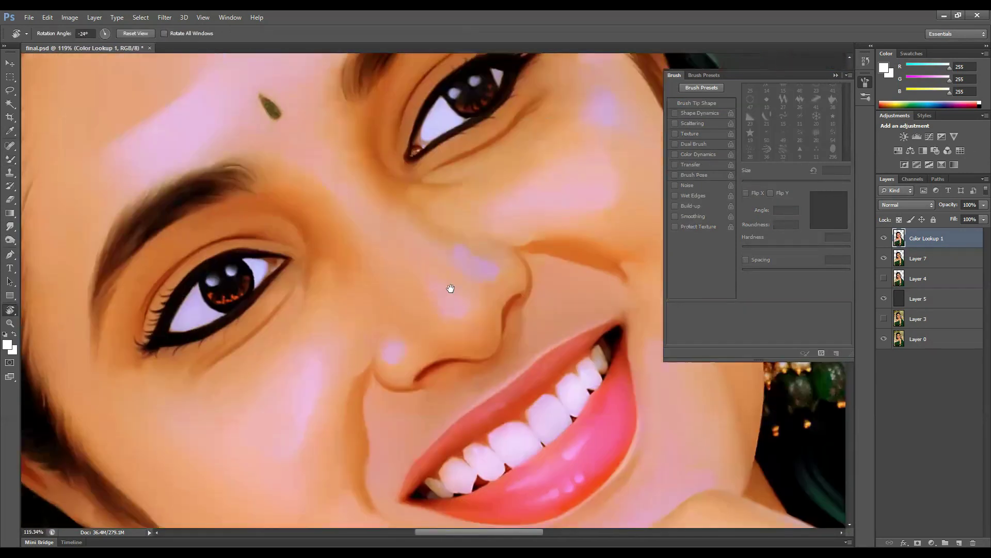
Step: Set the Mixer Brush color to pale pink (238, 207, 231) and highlight the inner corner of the right-hand eye at 25 px
{"action": "left_click", "coordinate": [317, 261], "text": "alt"}
{"action": "scroll", "coordinate": [507, 166], "scroll_direction": "down", "scroll_amount": 5}
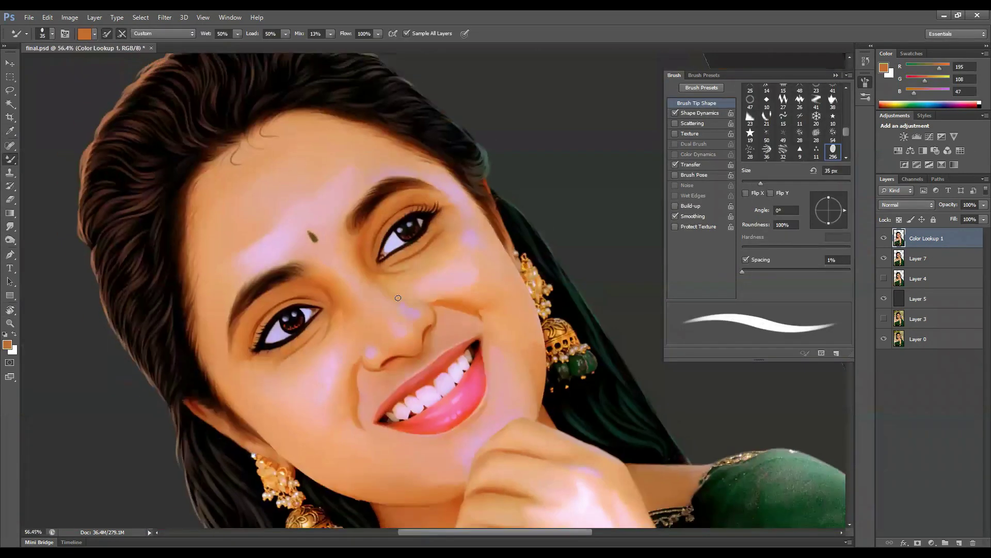
{"action": "scroll", "coordinate": [358, 261], "scroll_direction": "up", "scroll_amount": 5}
{"action": "left_click", "coordinate": [84, 34]}
{"action": "left_click", "coordinate": [812, 280]}
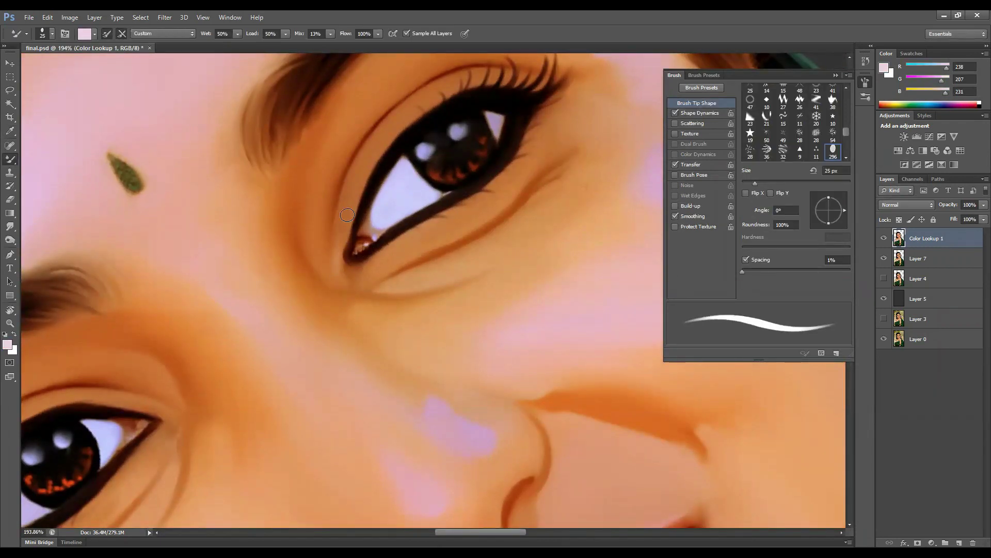
{"action": "scroll", "coordinate": [366, 271], "scroll_direction": "down", "scroll_amount": 5}
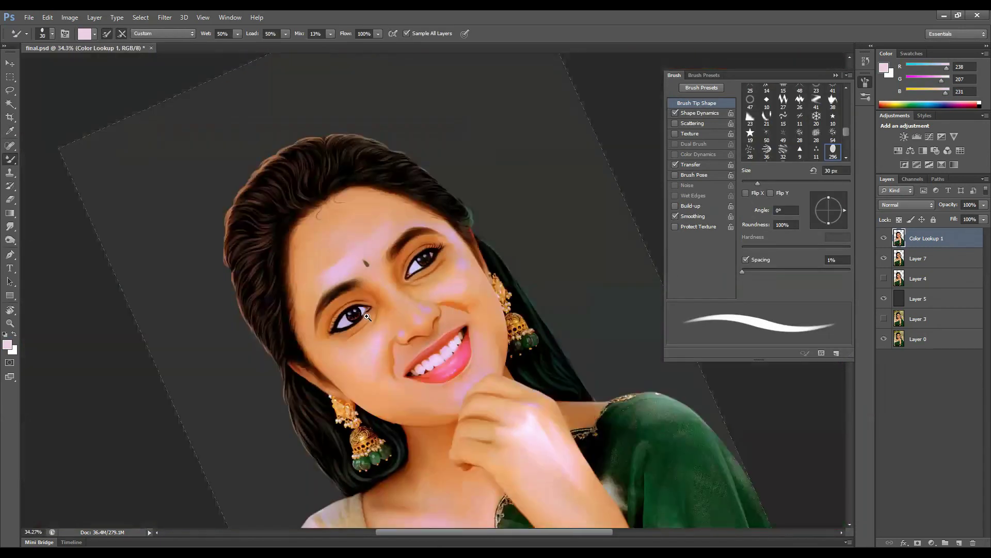
Step: Paint pale pink highlights around the left-hand eye's inner corner and upper lid on a new layer, and set its opacity to 48%
{"action": "scroll", "coordinate": [499, 324], "scroll_direction": "up", "scroll_amount": 6}
{"action": "key", "text": "ctrl+shift+alt+n"}
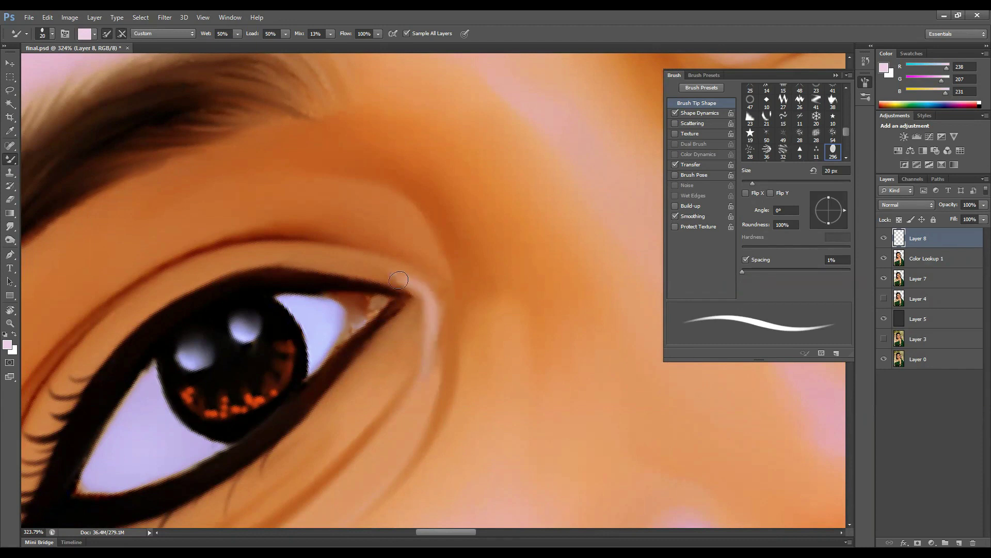
{"action": "key", "text": "bracketright"}
{"action": "key", "text": "bracketright"}
{"action": "left_click_drag", "start_coordinate": [356, 192], "coordinate": [406, 214]}
{"action": "left_click_drag", "start_coordinate": [984, 204], "coordinate": [956, 216]}
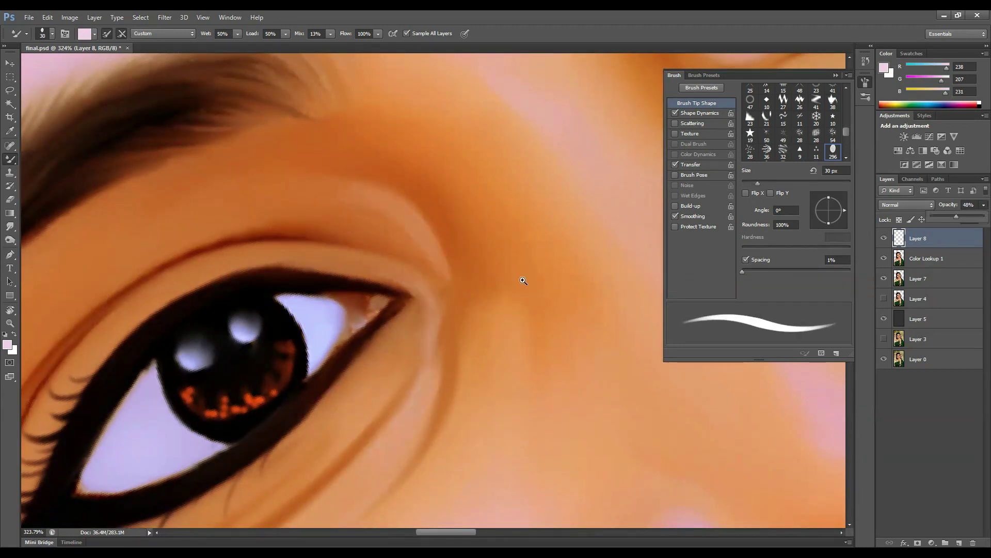
Step: Add another layer and paint soft highlights on both upper eyelids at 45 to 50 px with Shape Dynamics off
{"action": "scroll", "coordinate": [416, 314], "scroll_direction": "down", "scroll_amount": 5}
{"action": "scroll", "coordinate": [417, 314], "scroll_direction": "up", "scroll_amount": 4}
{"action": "scroll", "coordinate": [400, 232], "scroll_direction": "up", "scroll_amount": 1}
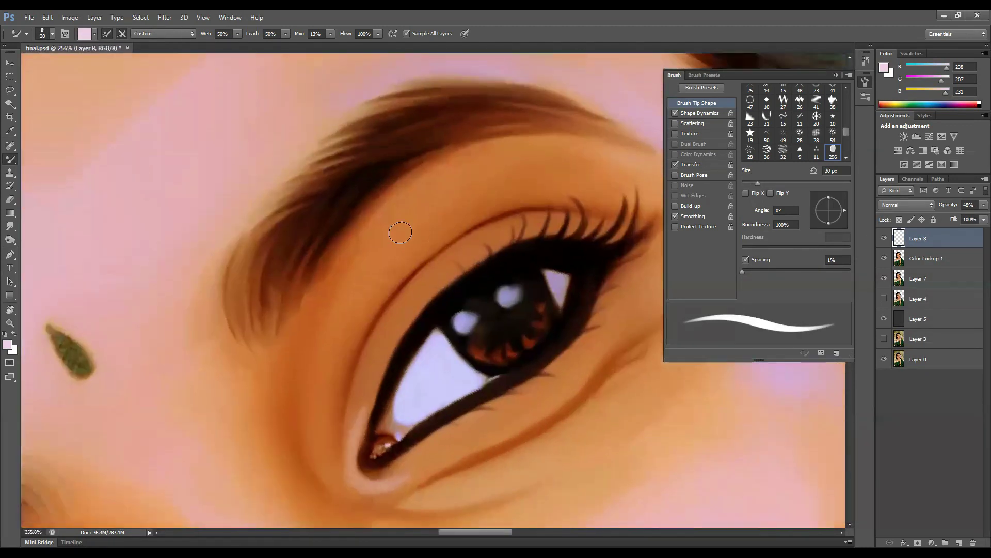
{"action": "left_click", "coordinate": [958, 540]}
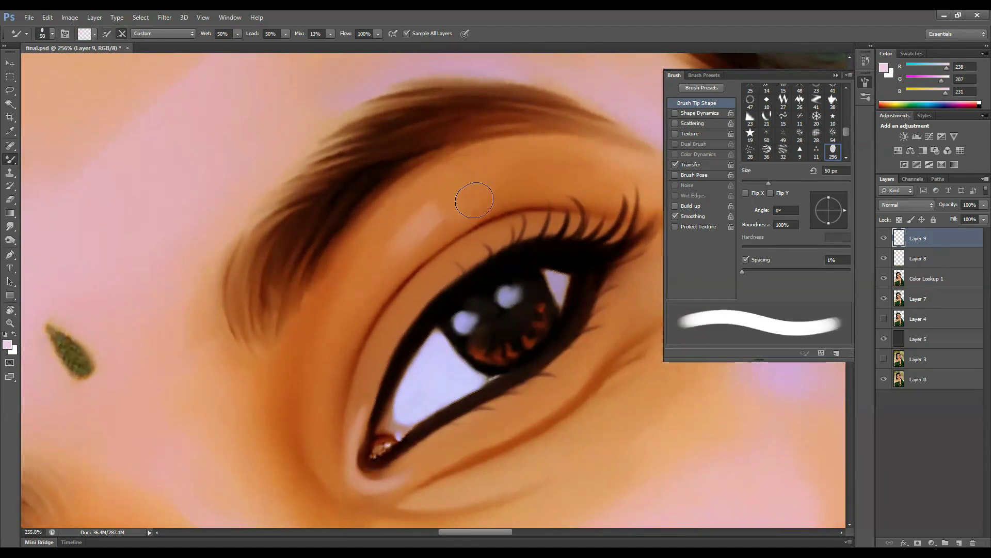
{"action": "scroll", "coordinate": [412, 219], "scroll_direction": "down", "scroll_amount": 3}
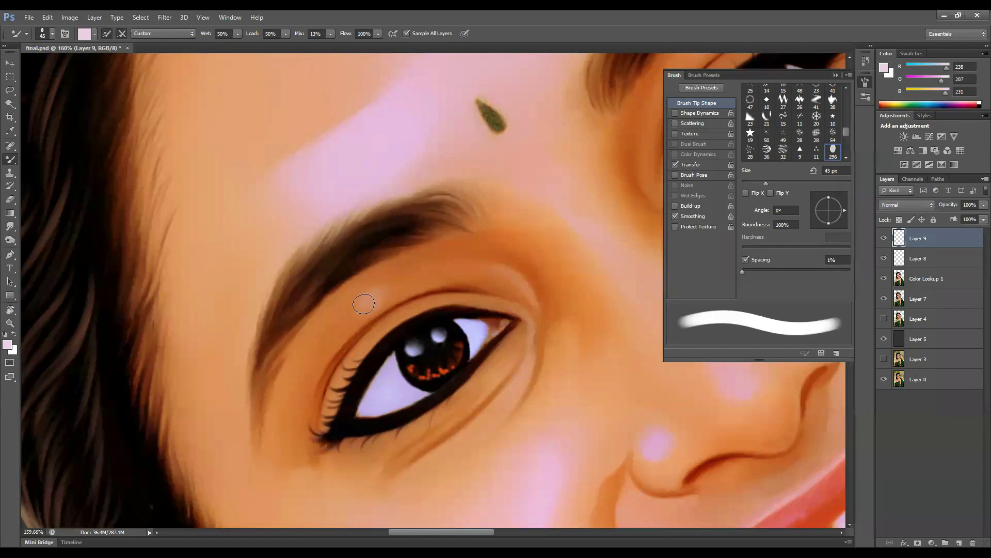
{"action": "scroll", "coordinate": [364, 303], "scroll_direction": "down", "scroll_amount": 2}
Step: Reduce the brush to 10 px, touch up the right-hand eye's liner in black, and swap the foreground color to white
{"action": "scroll", "coordinate": [627, 365], "scroll_direction": "up", "scroll_amount": 5}
{"action": "key", "text": "bracketleft"}
{"action": "key", "text": "bracketleft"}
{"action": "key", "text": "bracketleft"}
{"action": "key", "text": "bracketleft"}
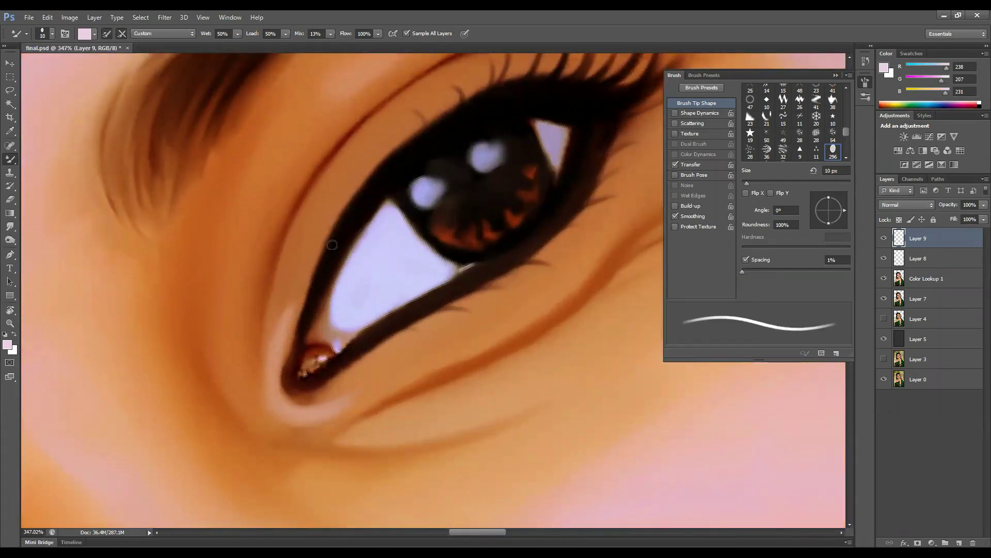
{"action": "left_click_drag", "start_coordinate": [488, 258], "coordinate": [457, 287]}
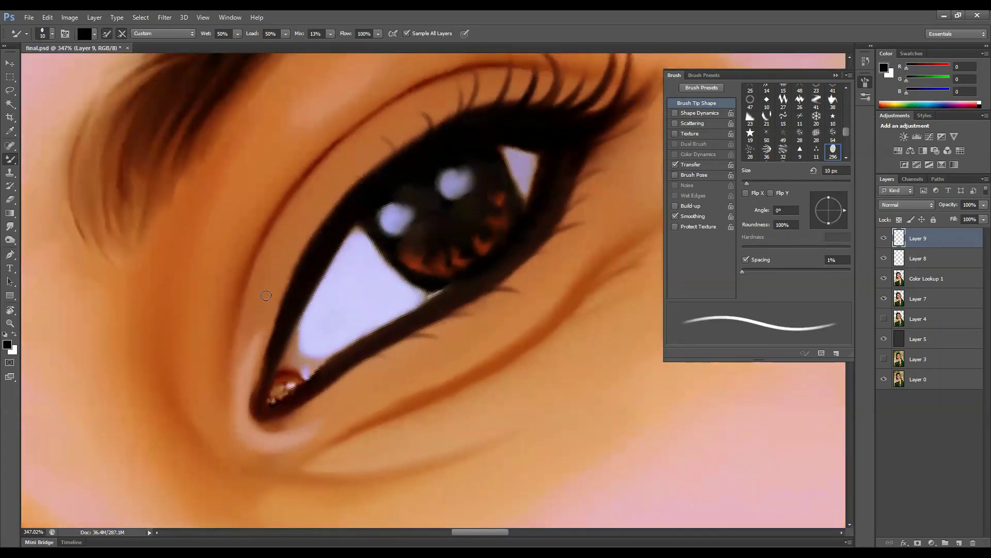
{"action": "key", "text": "x"}
{"action": "scroll", "coordinate": [352, 249], "scroll_direction": "down", "scroll_amount": 5}
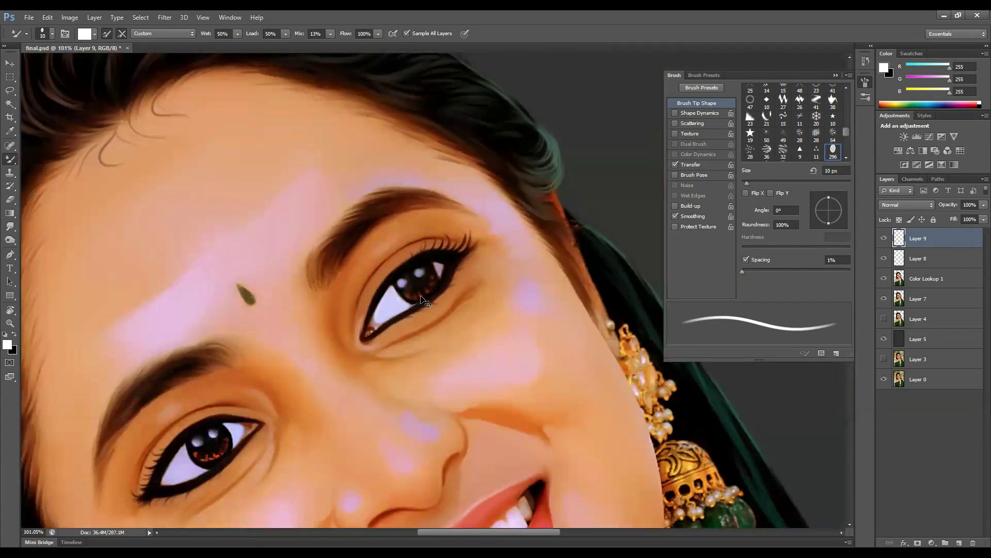
Step: Switch the foreground color to black and touch up the liner at the left-hand eye's inner corner at 10 px
{"action": "scroll", "coordinate": [198, 352], "scroll_direction": "up", "scroll_amount": 5}
{"action": "key", "text": "x"}
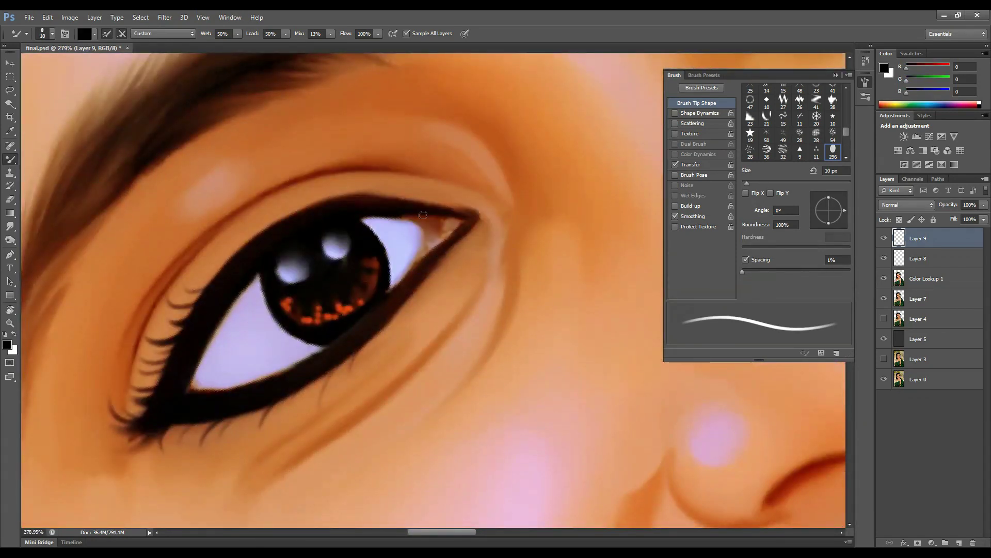
{"action": "scroll", "coordinate": [475, 216], "scroll_direction": "down", "scroll_amount": 5}
Step: Blend the upper lip's edge along the teeth with the unloaded Mixer Brush at 15 to 30 px, with Shape Dynamics on
{"action": "scroll", "coordinate": [381, 265], "scroll_direction": "up", "scroll_amount": 6}
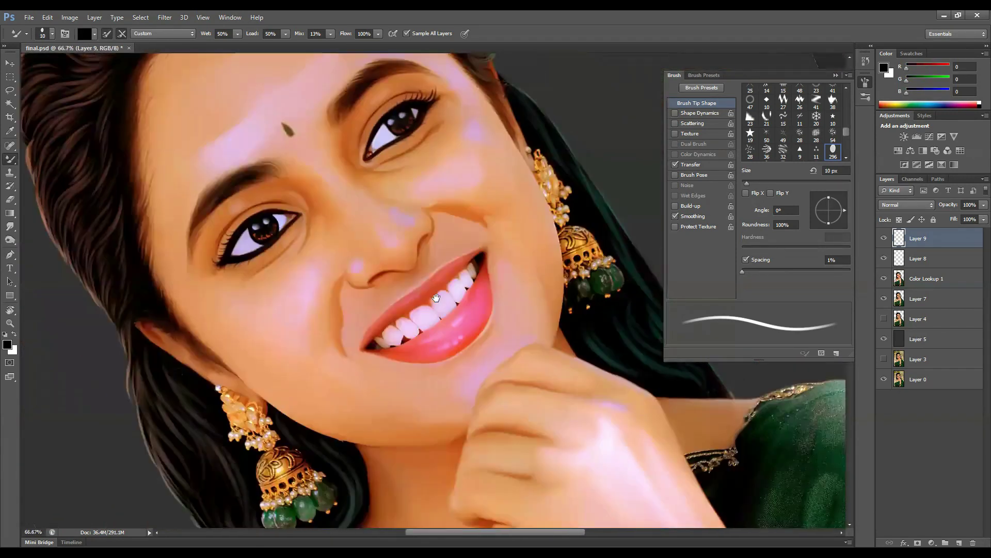
{"action": "key", "text": "]"}
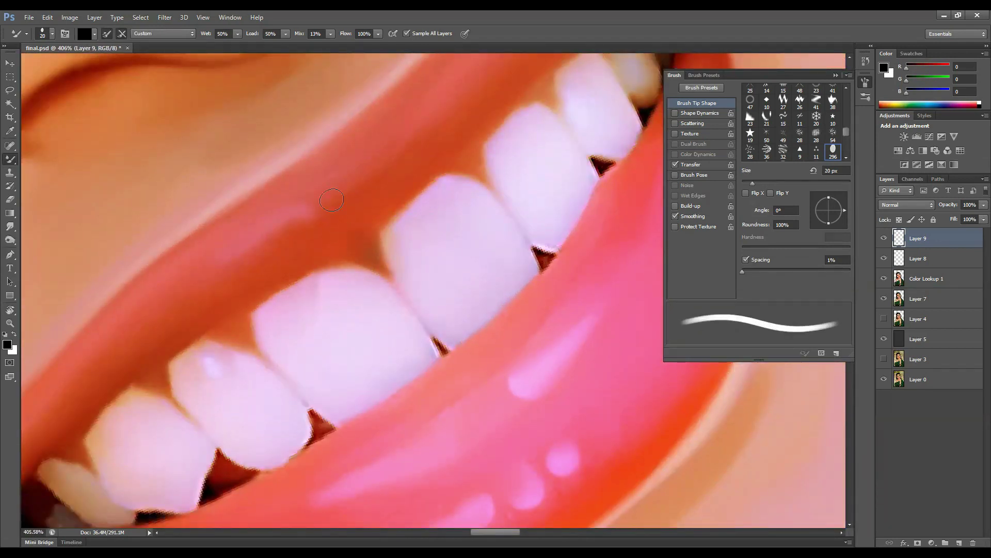
{"action": "key", "text": "bracketleft"}
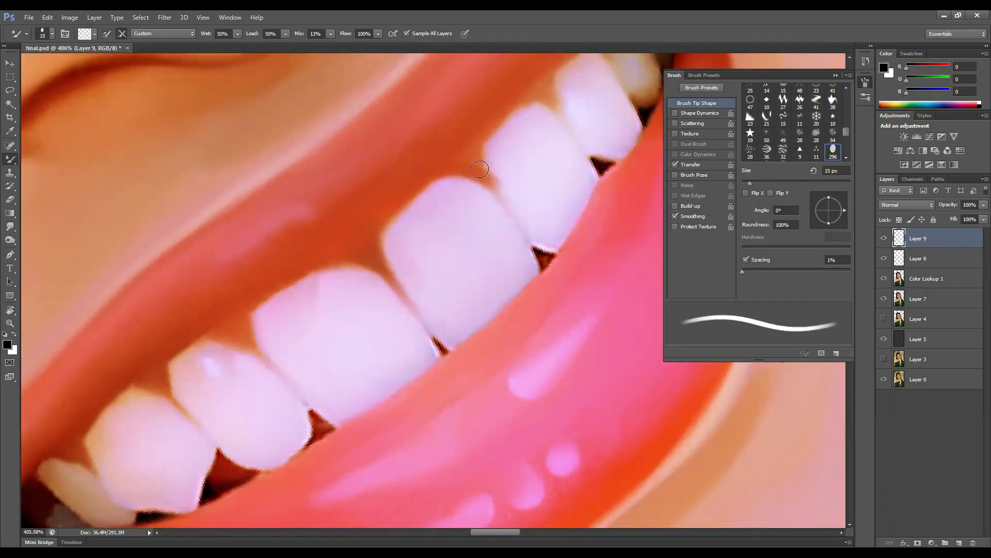
{"action": "key", "text": "bracketright"}
{"action": "key", "text": "bracketright"}
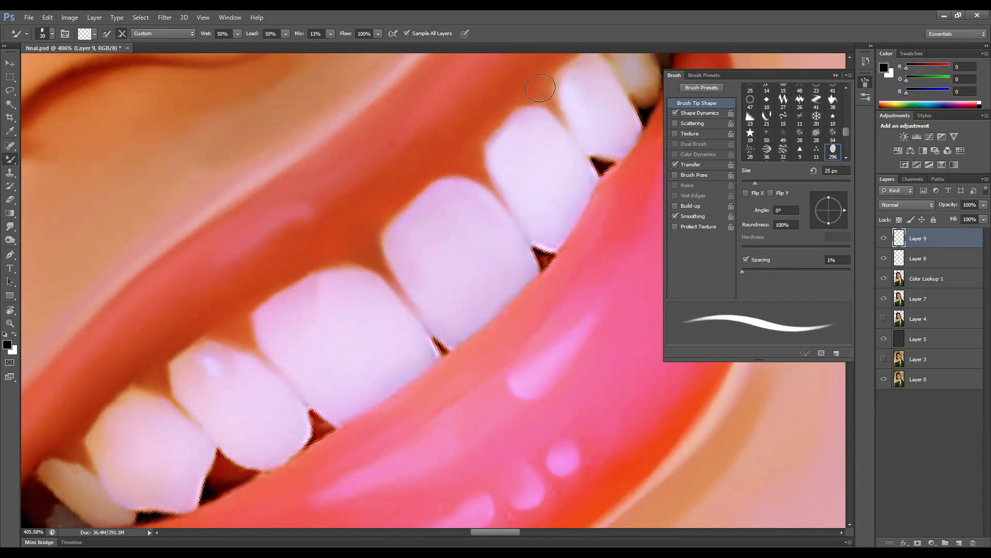
{"action": "key", "text": "bracketright"}
{"action": "left_click_drag", "start_coordinate": [279, 328], "coordinate": [310, 290]}
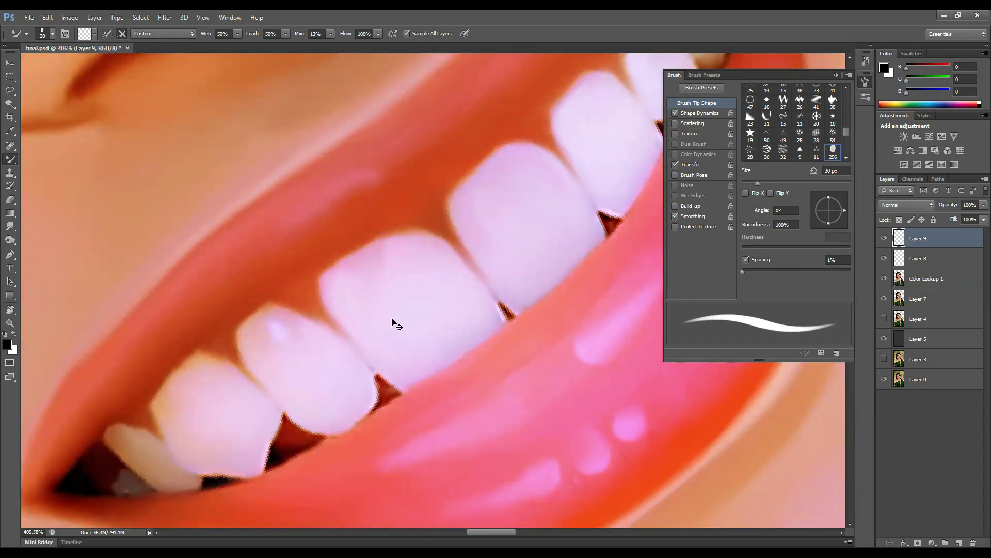
Step: Merge Layer 9, Layer 8 and Color Lookup 1 into one layer
{"action": "scroll", "coordinate": [395, 324], "scroll_direction": "down", "scroll_amount": 10}
{"action": "key", "text": "r"}
{"action": "left_click_drag", "start_coordinate": [413, 310], "coordinate": [444, 290]}
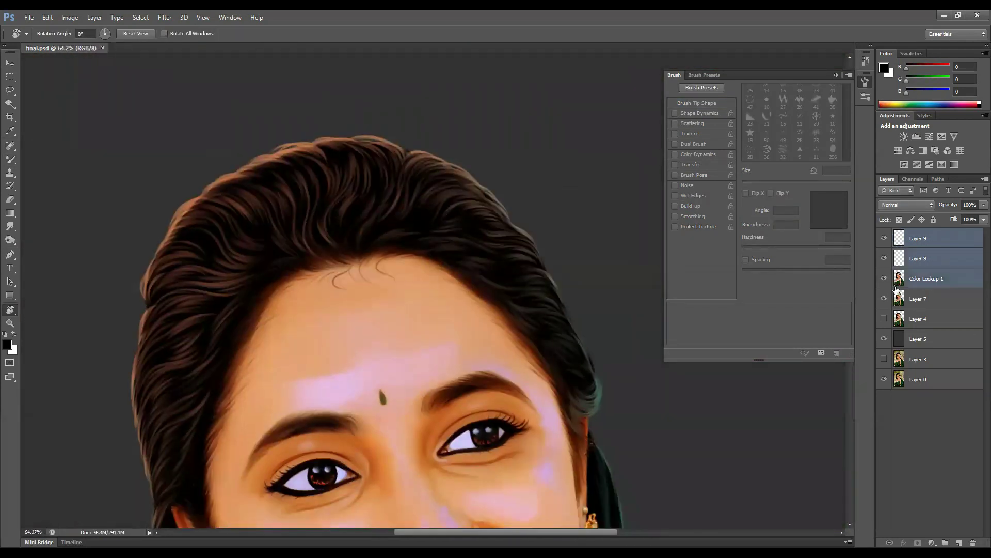
{"action": "key", "text": "ctrl+e"}
{"action": "scroll", "coordinate": [516, 279], "scroll_direction": "up", "scroll_amount": 2}
Step: Set up a soft 700 px Brush in Overlay mode at 8% flow with crimson (255, 0, 90), and add a new layer
{"action": "key", "text": "b"}
{"action": "right_click", "coordinate": [9, 159]}
{"action": "left_click", "coordinate": [42, 164]}
{"action": "left_click", "coordinate": [51, 33]}
{"action": "left_click", "coordinate": [129, 33]}
{"action": "left_click", "coordinate": [111, 190]}
{"action": "left_click", "coordinate": [7, 344]}
{"action": "left_click", "coordinate": [815, 277]}
{"action": "key", "text": "bracketright"}
{"action": "key", "text": "bracketright"}
{"action": "key", "text": "bracketright"}
{"action": "key", "text": "bracketright"}
{"action": "key", "text": "ctrl+shift+alt+n"}
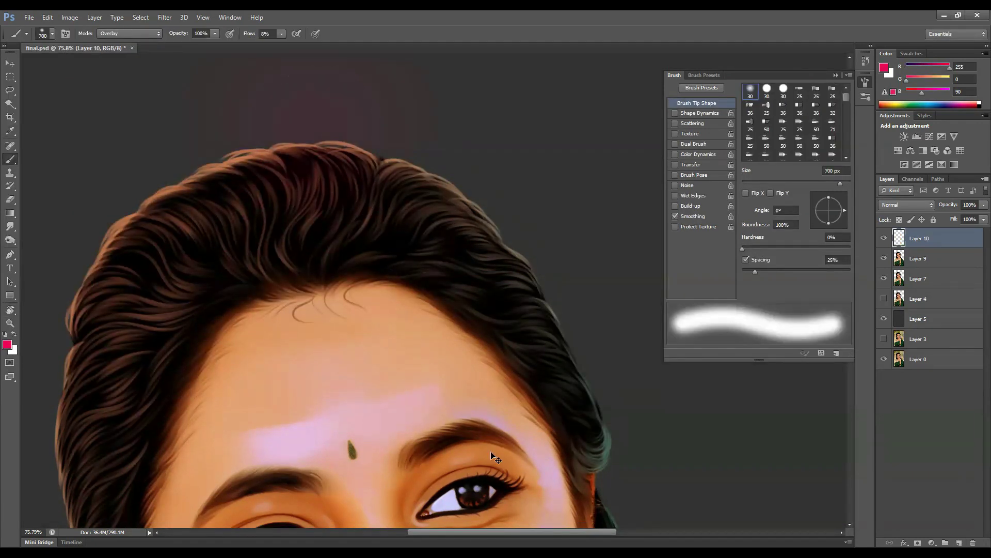
Step: Paint a soft crimson glow over the crown and right-hand side of the hair, reducing the brush to 500 px
{"action": "left_click_drag", "start_coordinate": [282, 113], "coordinate": [542, 210]}
{"action": "scroll", "coordinate": [542, 210], "scroll_direction": "down", "scroll_amount": 4}
{"action": "key", "text": "bracketleft"}
{"action": "key", "text": "bracketleft"}
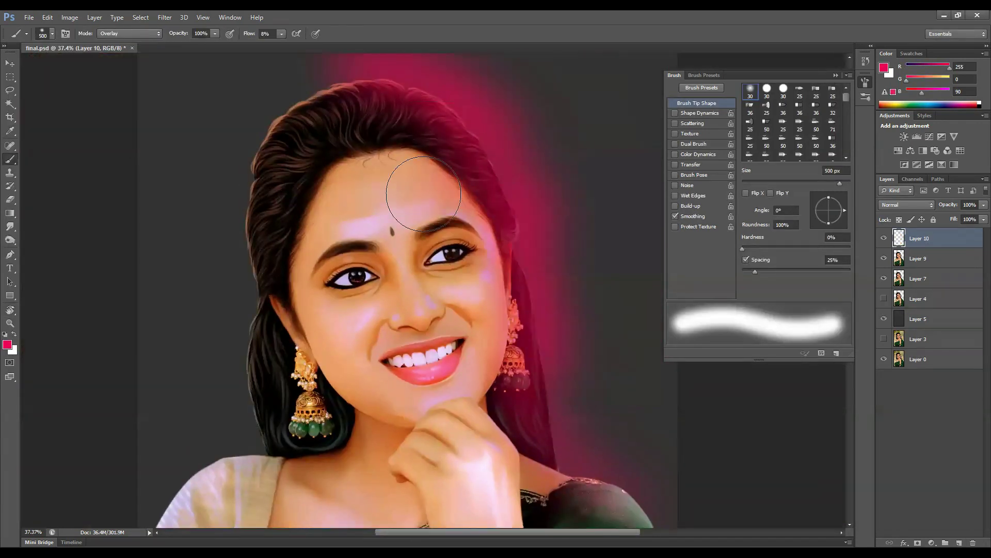
Step: Clip the crimson glow layer to the portrait and split its Underlying Layer Blend If shadow slider to 0 / 65
{"action": "key", "text": "ctrl+alt+g"}
{"action": "double_click", "coordinate": [930, 241]}
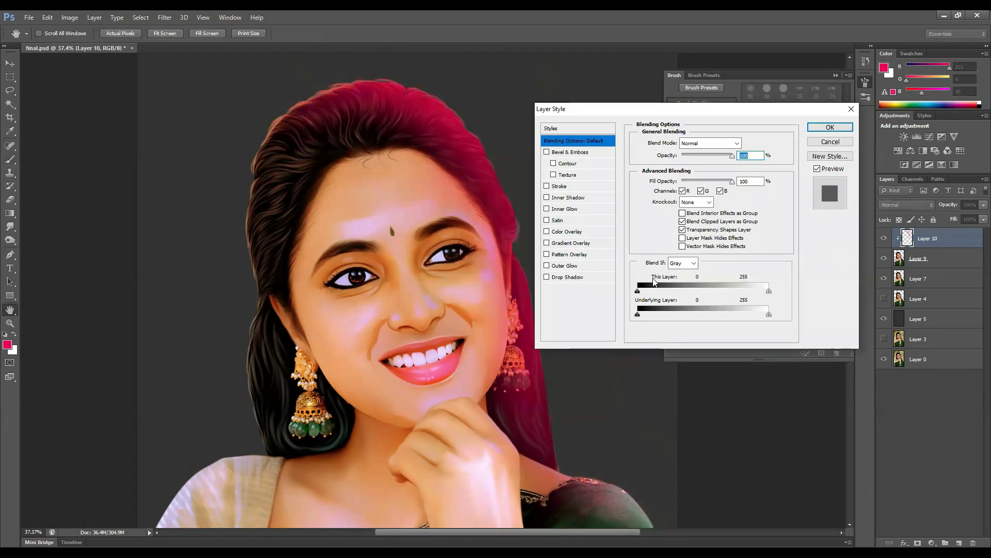
{"action": "left_click_drag", "start_coordinate": [639, 316], "coordinate": [673, 316]}
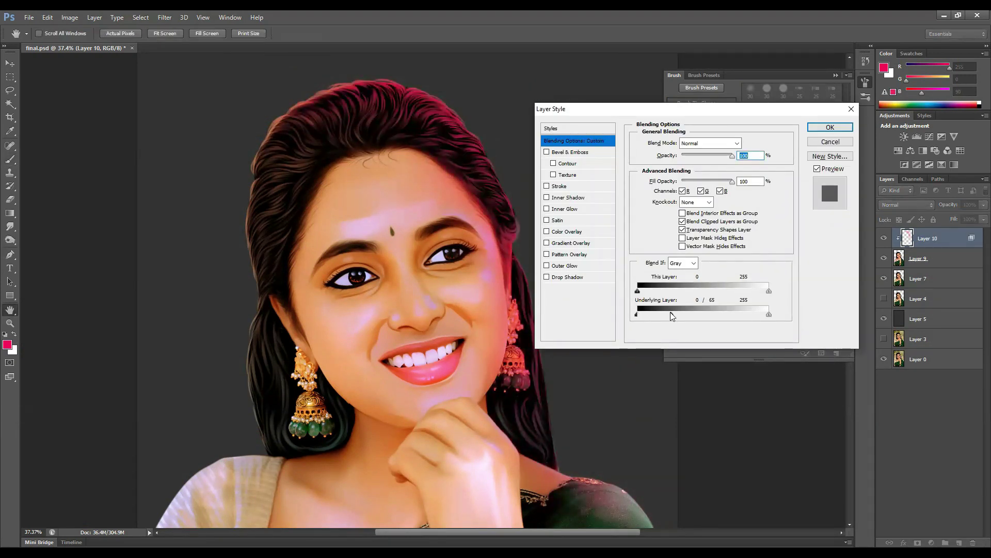
{"action": "key", "text": "Return"}
{"action": "key", "text": "ctrl+u"}
{"action": "left_click_drag", "start_coordinate": [801, 234], "coordinate": [793, 236]}
{"action": "key", "text": "Escape"}
Step: Erase excess crimson tint from the face with a soft 600 px Eraser at 36% flow
{"action": "key", "text": "e"}
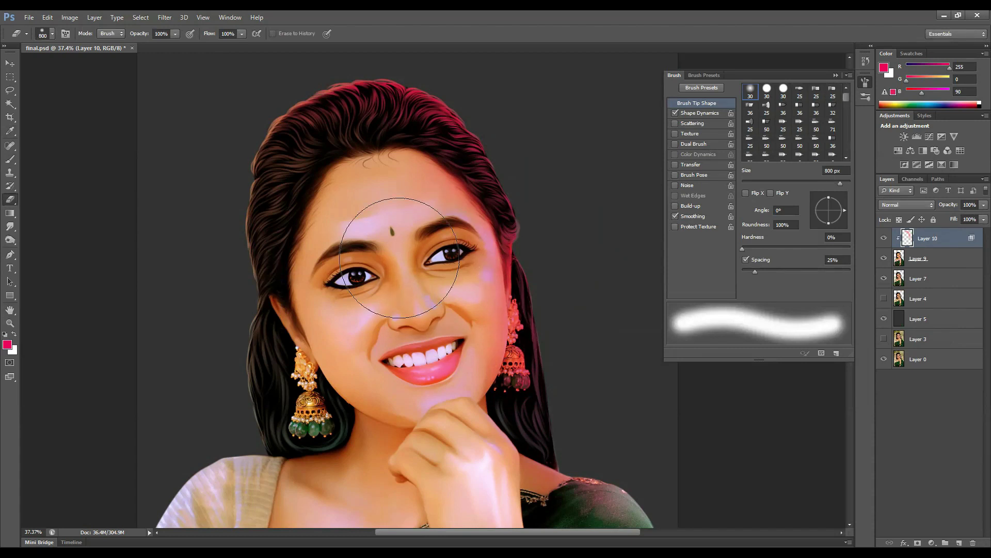
{"action": "scroll", "coordinate": [578, 294], "scroll_direction": "down", "scroll_amount": 3}
{"action": "scroll", "coordinate": [509, 310], "scroll_direction": "up", "scroll_amount": 3}
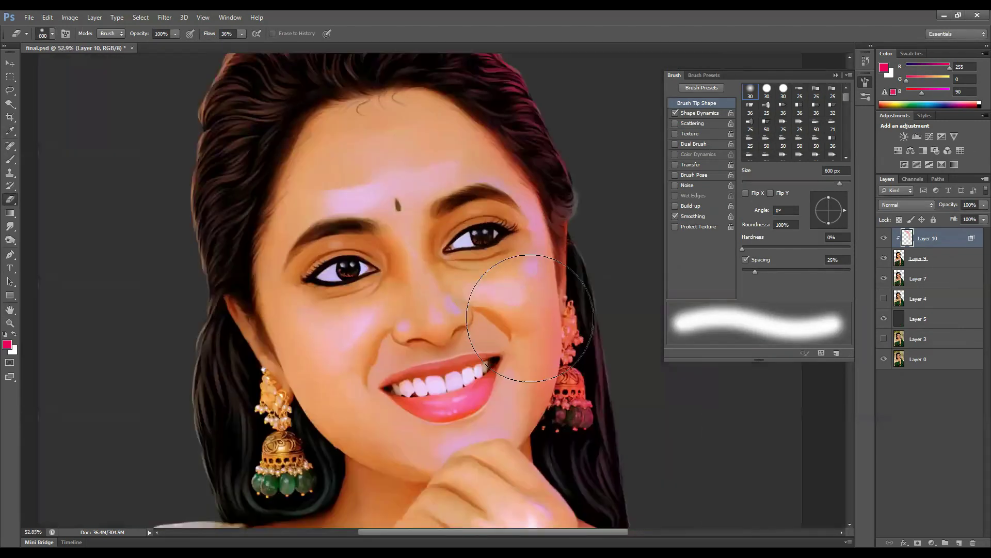
{"action": "scroll", "coordinate": [509, 310], "scroll_direction": "down", "scroll_amount": 2}
Step: Set the foreground color to yellow (235, 212, 15) and paint an Overlay glow on the left-hand side of the hair
{"action": "key", "text": "i"}
{"action": "left_click", "coordinate": [884, 68]}
{"action": "left_click", "coordinate": [691, 295]}
{"action": "left_click", "coordinate": [812, 278]}
{"action": "key", "text": "b"}
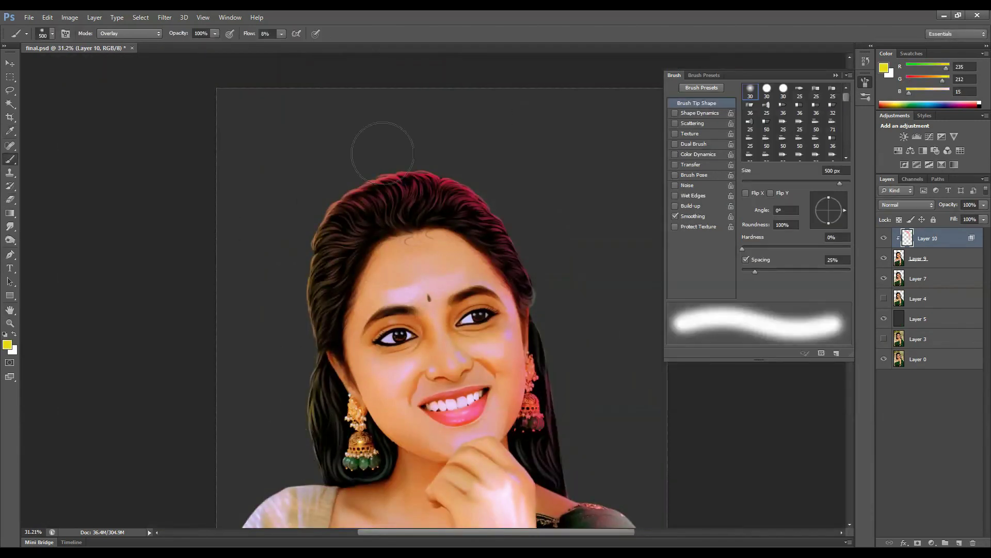
{"action": "left_click_drag", "start_coordinate": [967, 220], "coordinate": [969, 220]}
{"action": "scroll", "coordinate": [465, 310], "scroll_direction": "up", "scroll_amount": 2}
{"action": "scroll", "coordinate": [465, 310], "scroll_direction": "down", "scroll_amount": 2}
{"action": "scroll", "coordinate": [465, 310], "scroll_direction": "up", "scroll_amount": 2}
Step: Merge the glow into the portrait, add a new layer, and switch the Brush to Normal mode at 100% flow
{"action": "key", "text": "ctrl+e"}
{"action": "left_click", "coordinate": [959, 542]}
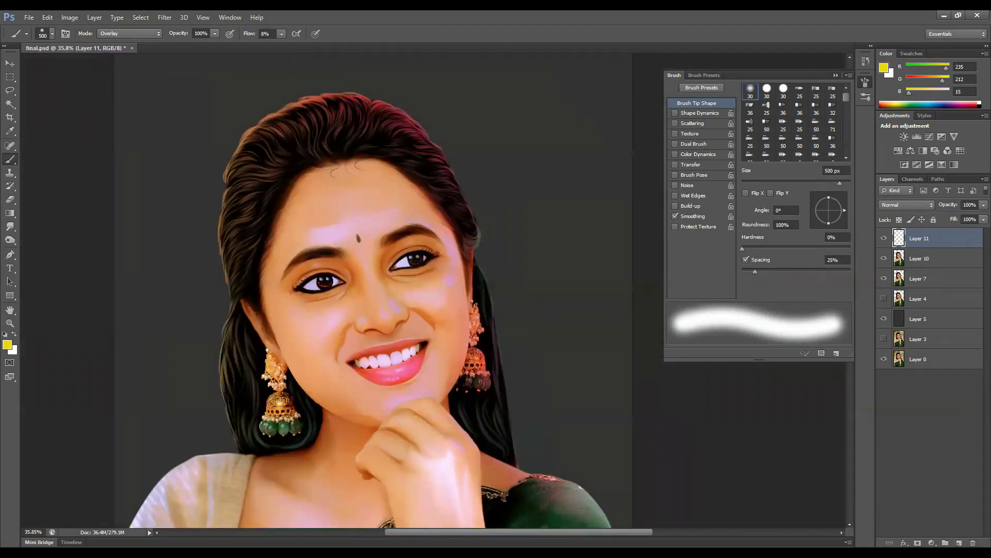
{"action": "left_click", "coordinate": [129, 33]}
{"action": "left_click", "coordinate": [111, 34]}
{"action": "key", "text": "shift+0"}
Step: Add a layer directly above Layer 7 and paint flyaway hairs around the crown in pink (235, 15, 108)
{"action": "left_click", "coordinate": [7, 344]}
{"action": "left_click", "coordinate": [709, 289]}
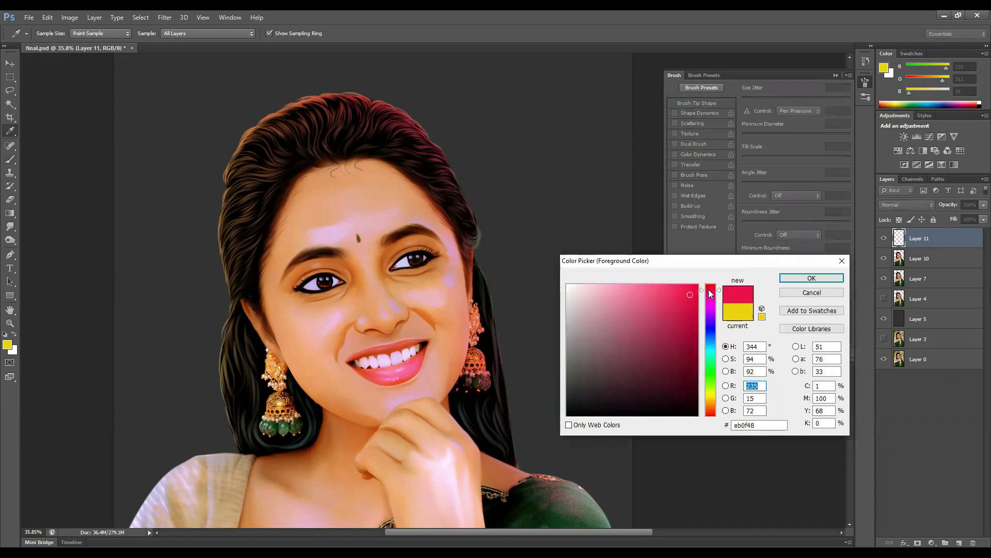
{"action": "left_click", "coordinate": [813, 277]}
{"action": "scroll", "coordinate": [426, 231], "scroll_direction": "up", "scroll_amount": 3}
{"action": "left_click", "coordinate": [924, 278]}
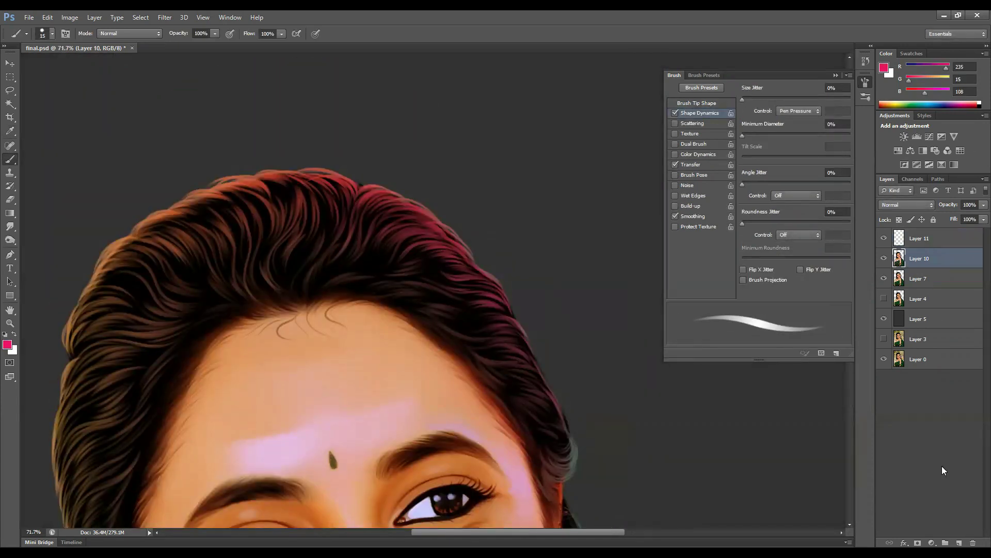
{"action": "left_click", "coordinate": [960, 542]}
{"action": "left_click_drag", "start_coordinate": [372, 183], "coordinate": [360, 229]}
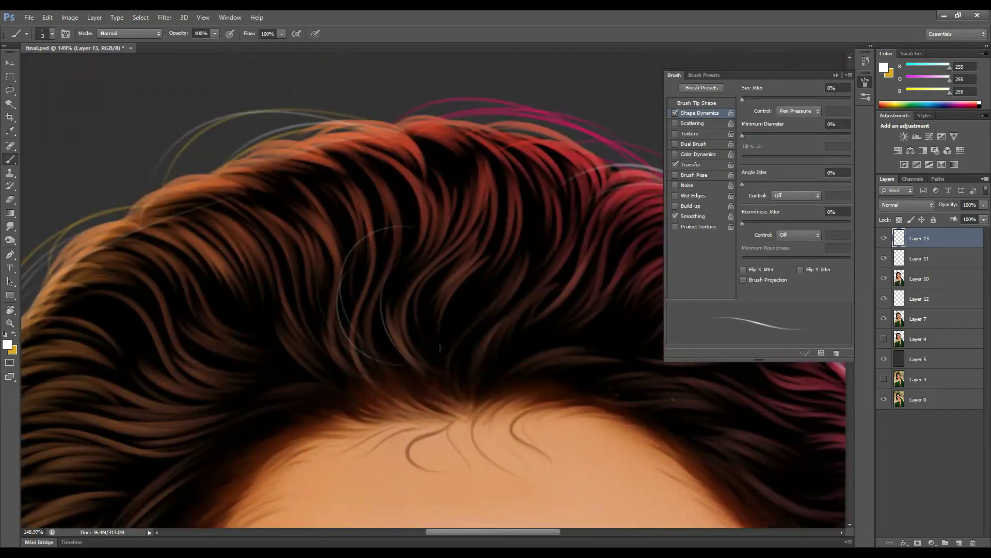
Step: Paint fine white hair strands above the forehead and along the left-hand hairline at 3 px on Layer 13
{"action": "left_click_drag", "start_coordinate": [440, 348], "coordinate": [347, 361]}
{"action": "left_click_drag", "start_coordinate": [424, 316], "coordinate": [355, 367]}
{"action": "left_click_drag", "start_coordinate": [531, 389], "coordinate": [433, 321]}
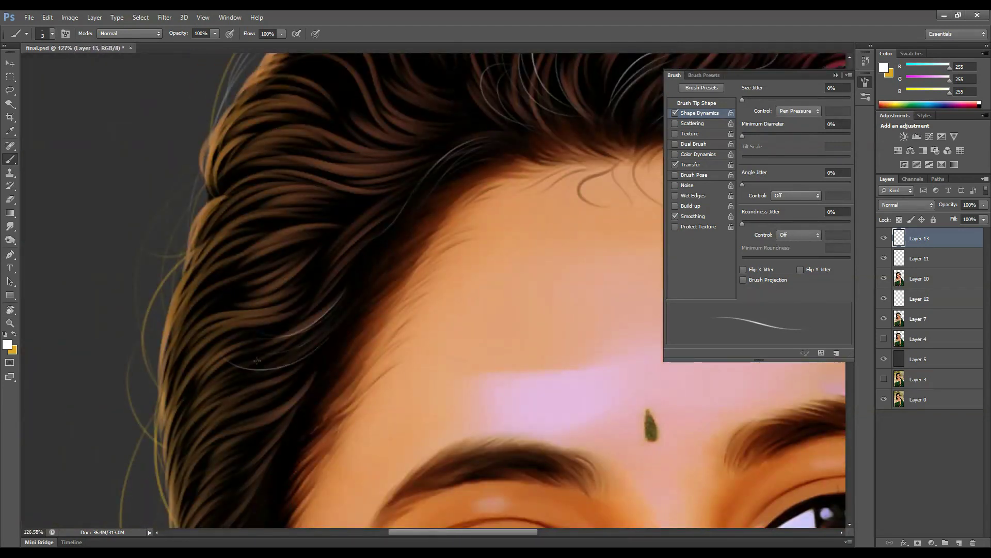
Step: Paint fine black hairs along the right-hand eyebrow on Layer 14 with a 7 px brush
{"action": "scroll", "coordinate": [165, 385], "scroll_direction": "up", "scroll_amount": 2}
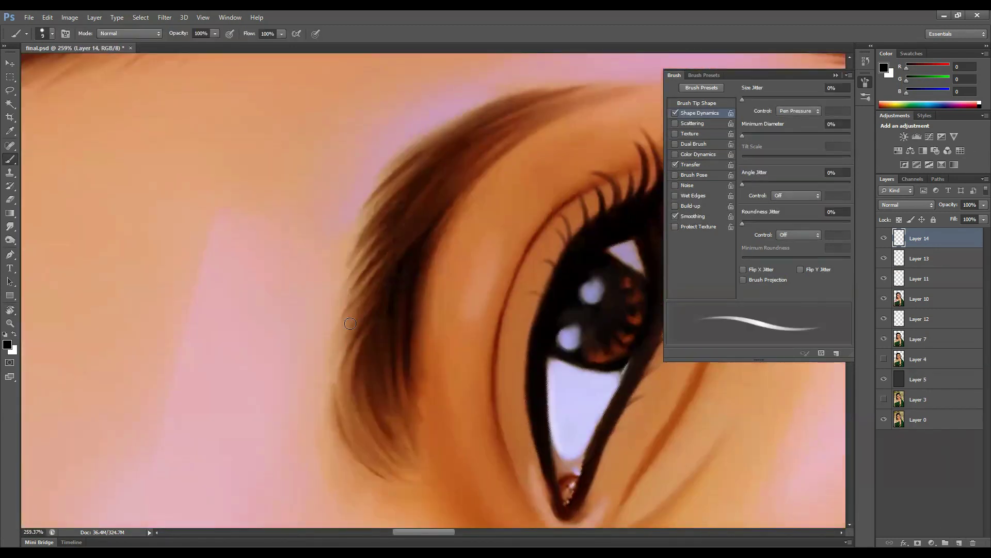
{"action": "key", "text": "bracketleft"}
{"action": "key", "text": "bracketleft"}
{"action": "mouse_move", "coordinate": [350, 323]}
{"action": "left_mouse_down"}
{"action": "mouse_move", "coordinate": [319, 306]}
{"action": "mouse_move", "coordinate": [368, 195]}
{"action": "mouse_move", "coordinate": [343, 212]}
{"action": "mouse_move", "coordinate": [451, 149]}
{"action": "left_mouse_up"}
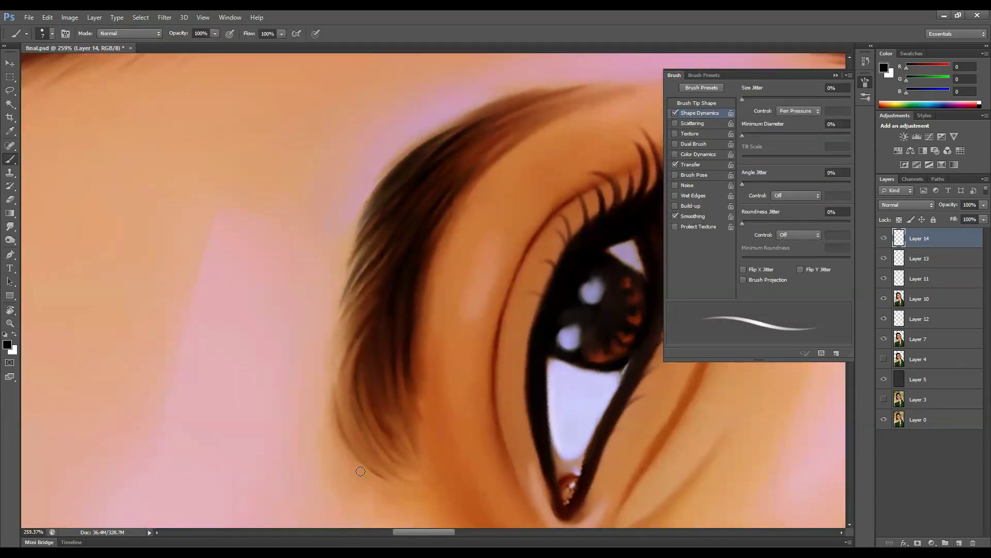
{"action": "left_click_drag", "start_coordinate": [360, 471], "coordinate": [348, 419]}
{"action": "left_click_drag", "start_coordinate": [338, 364], "coordinate": [369, 253]}
{"action": "left_click_drag", "start_coordinate": [343, 446], "coordinate": [356, 372]}
{"action": "mouse_move", "coordinate": [384, 434]}
{"action": "left_mouse_down"}
{"action": "mouse_move", "coordinate": [393, 346]}
{"action": "mouse_move", "coordinate": [415, 349]}
{"action": "left_mouse_up"}
Step: Reduce the brush to 6 px and paint fine black hairs along the left-hand eyebrow from its inner end to its tail
{"action": "key", "text": "bracketleft"}
{"action": "scroll", "coordinate": [393, 362], "scroll_direction": "down", "scroll_amount": 5}
{"action": "scroll", "coordinate": [395, 315], "scroll_direction": "up", "scroll_amount": 5}
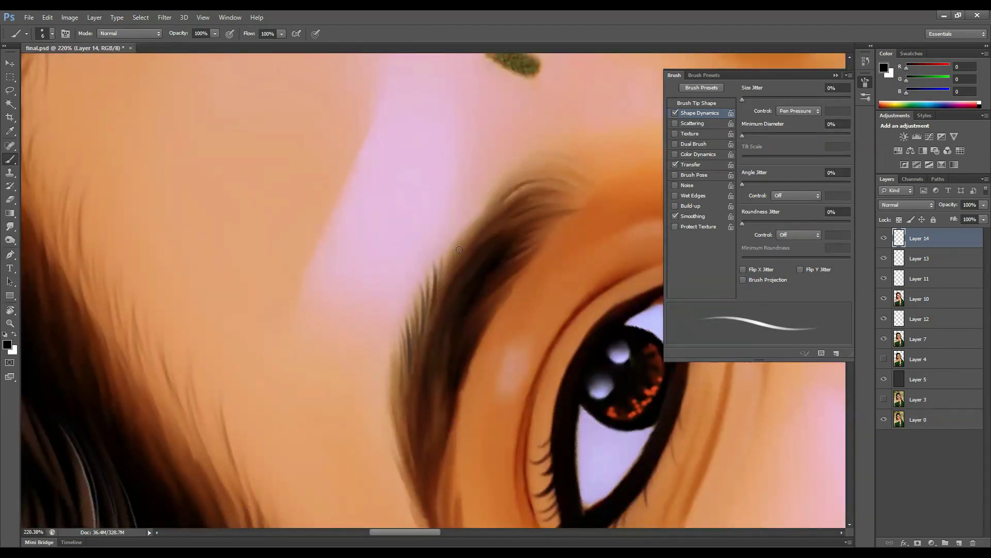
{"action": "mouse_move", "coordinate": [459, 250]}
{"action": "left_mouse_down"}
{"action": "mouse_move", "coordinate": [494, 244]}
{"action": "mouse_move", "coordinate": [545, 175]}
{"action": "left_mouse_up"}
{"action": "left_click_drag", "start_coordinate": [400, 433], "coordinate": [395, 378]}
{"action": "left_click_drag", "start_coordinate": [410, 474], "coordinate": [387, 393]}
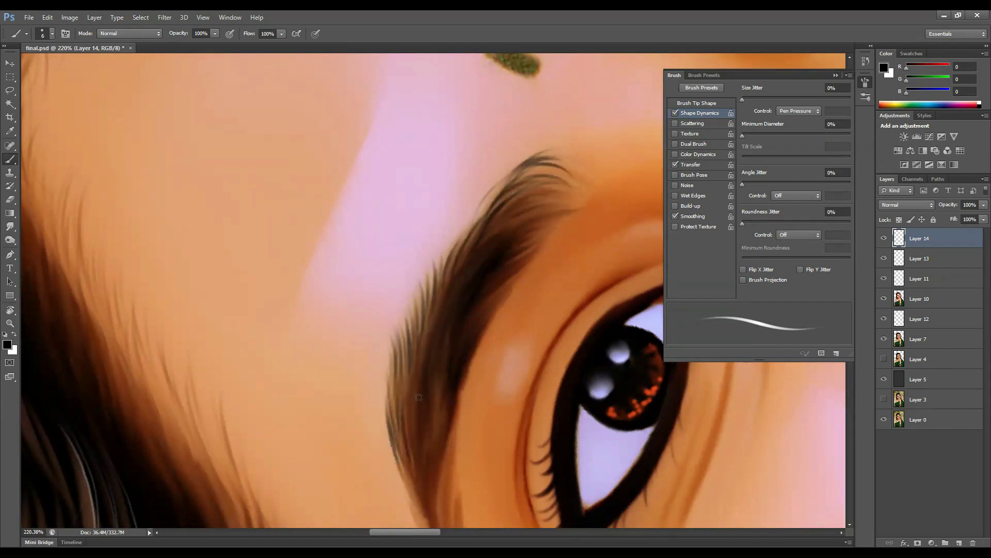
{"action": "left_click_drag", "start_coordinate": [456, 372], "coordinate": [474, 248]}
{"action": "left_click_drag", "start_coordinate": [467, 411], "coordinate": [456, 326]}
{"action": "left_click_drag", "start_coordinate": [499, 477], "coordinate": [479, 439]}
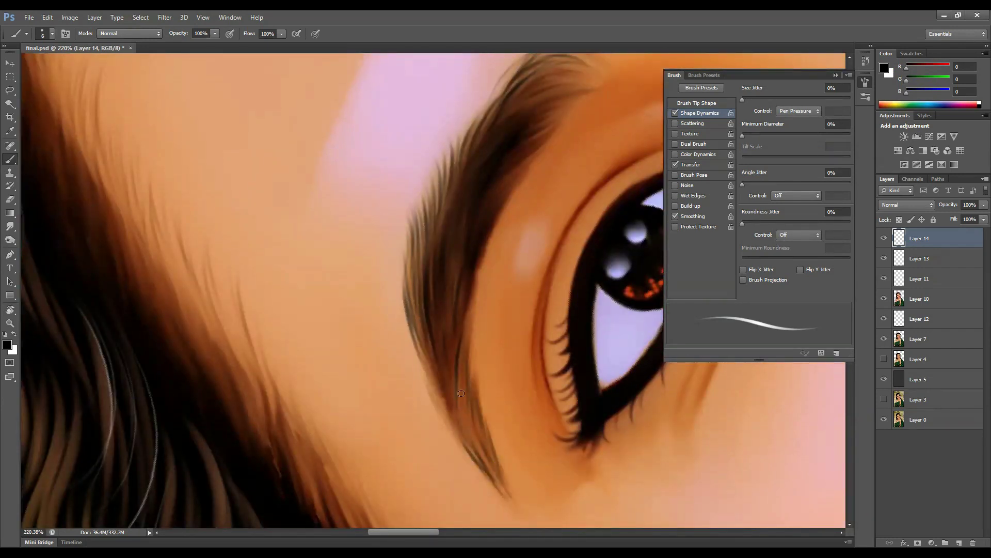
{"action": "left_click_drag", "start_coordinate": [450, 346], "coordinate": [406, 476]}
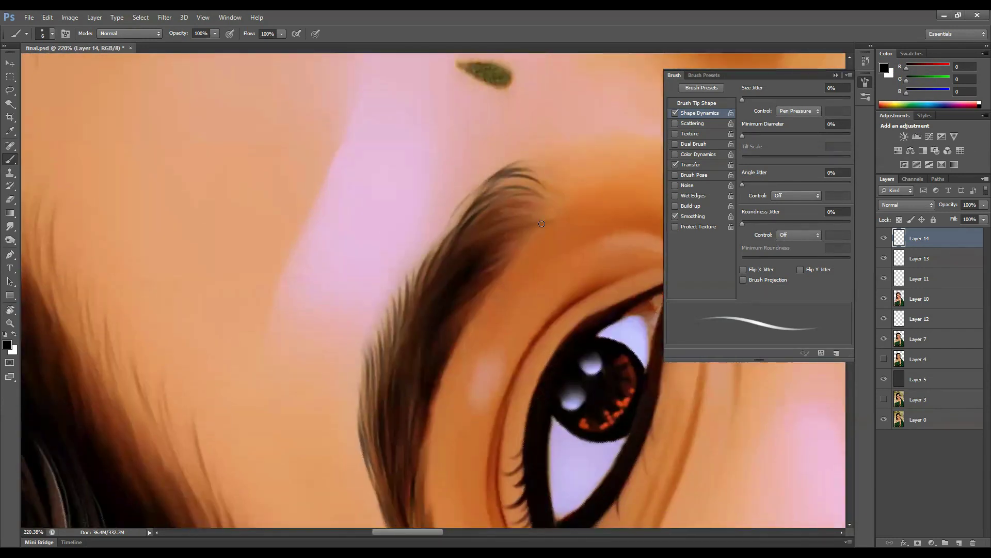
{"action": "scroll", "coordinate": [503, 195], "scroll_direction": "down", "scroll_amount": 5}
{"action": "scroll", "coordinate": [507, 260], "scroll_direction": "up", "scroll_amount": 2}
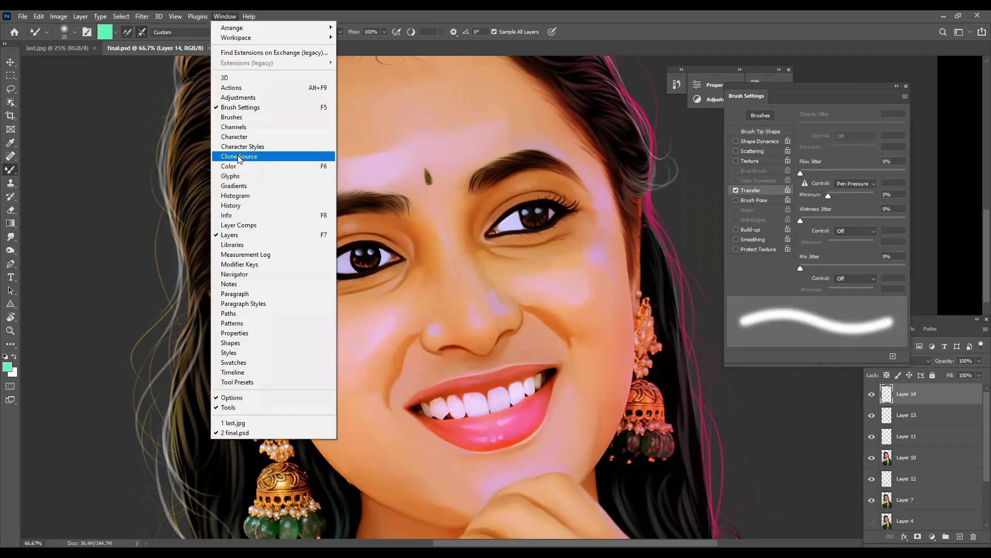
Step: Show the Color panel's wheel, set a mint green with hue 155, and set the Mixer Brush's Mix to 99%
{"action": "left_click", "coordinate": [266, 155]}
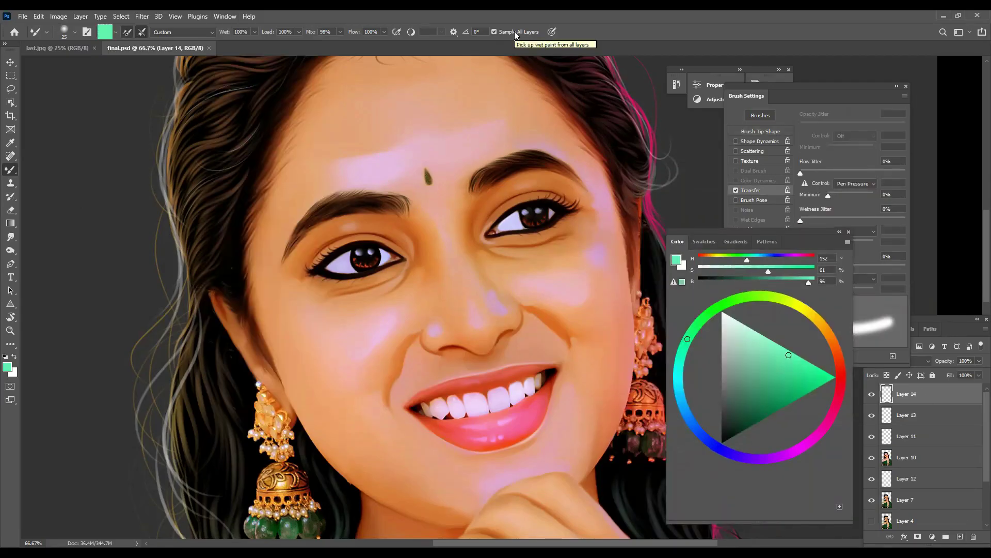
{"action": "left_click", "coordinate": [341, 32]}
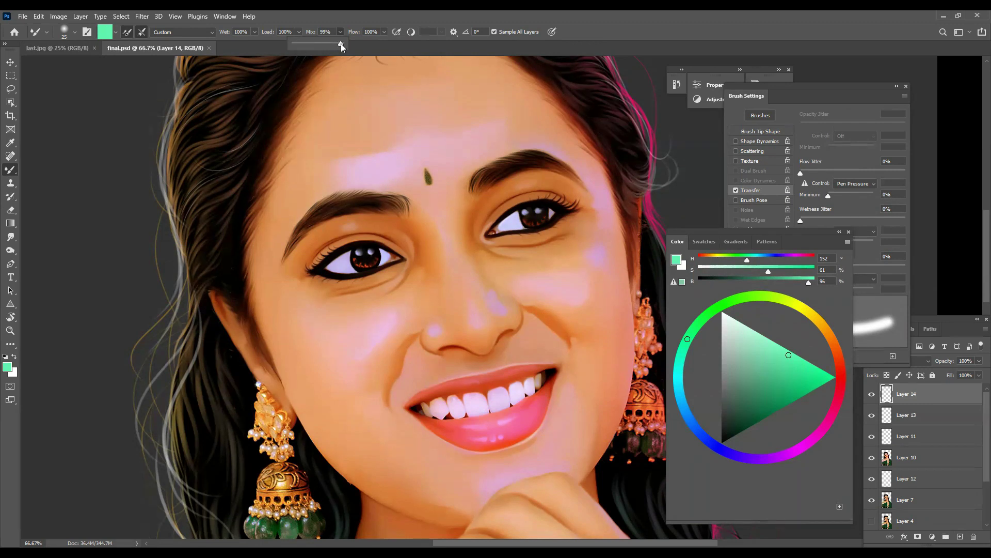
{"action": "scroll", "coordinate": [451, 194], "scroll_direction": "up", "scroll_amount": 3}
{"action": "scroll", "coordinate": [312, 301], "scroll_direction": "down", "scroll_amount": 3}
{"action": "scroll", "coordinate": [261, 274], "scroll_direction": "up", "scroll_amount": 2}
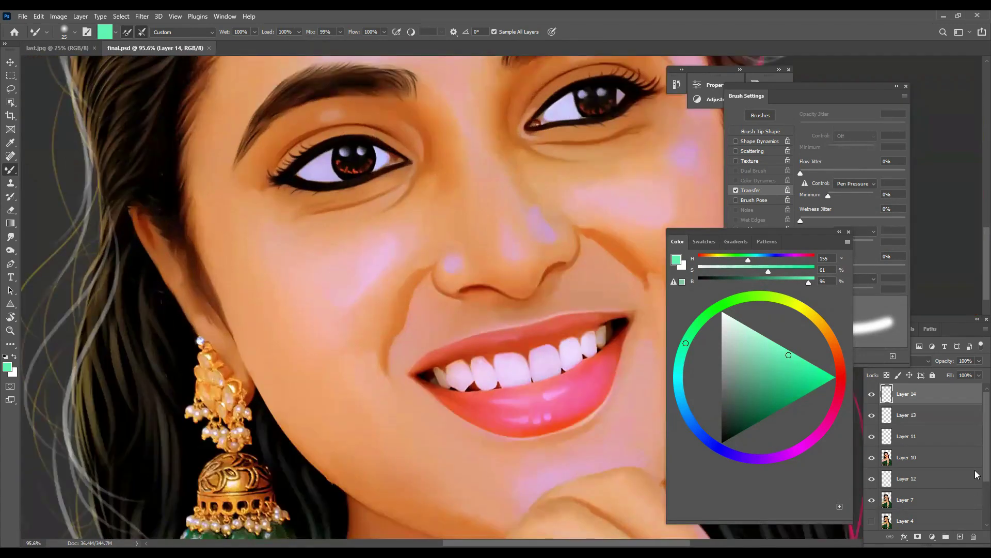
Step: Enlarge the soft Mixer Brush to 90 px and set its Mix to 54%
{"action": "key", "text": "bracketright"}
{"action": "key", "text": "bracketright"}
{"action": "key", "text": "bracketright"}
{"action": "key", "text": "bracketright"}
{"action": "key", "text": "bracketright"}
{"action": "key", "text": "bracketright"}
{"action": "key", "text": "bracketright"}
{"action": "key", "text": "bracketright"}
{"action": "left_click", "coordinate": [847, 257]}
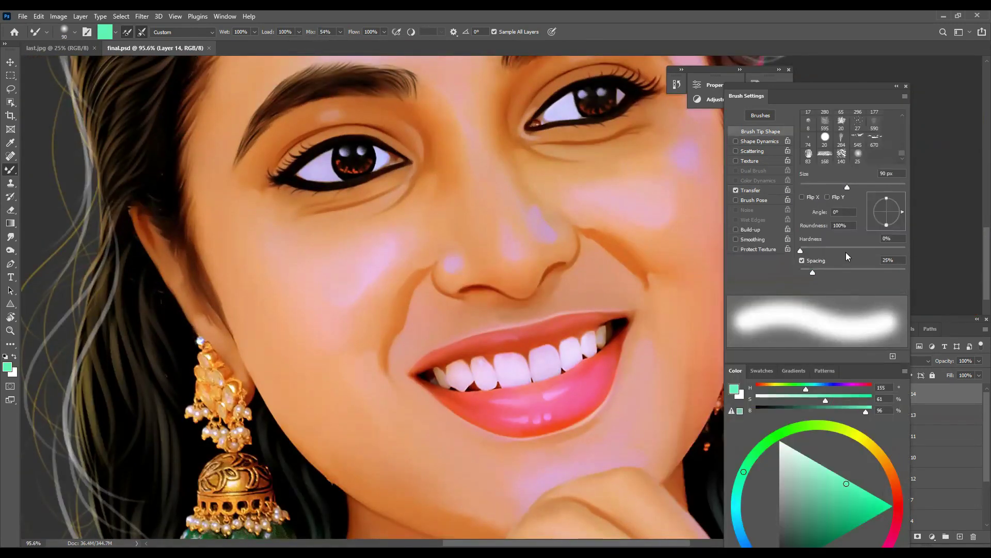
Step: Reduce the Mixer Brush to 60 px and paint a mint green rim light down the left-hand cheek edge to the jaw
{"action": "key", "text": "bracketleft"}
{"action": "key", "text": "bracketleft"}
{"action": "key", "text": "bracketleft"}
{"action": "key", "text": "bracketleft"}
{"action": "key", "text": "bracketleft"}
{"action": "key", "text": "bracketleft"}
{"action": "key", "text": "bracketleft"}
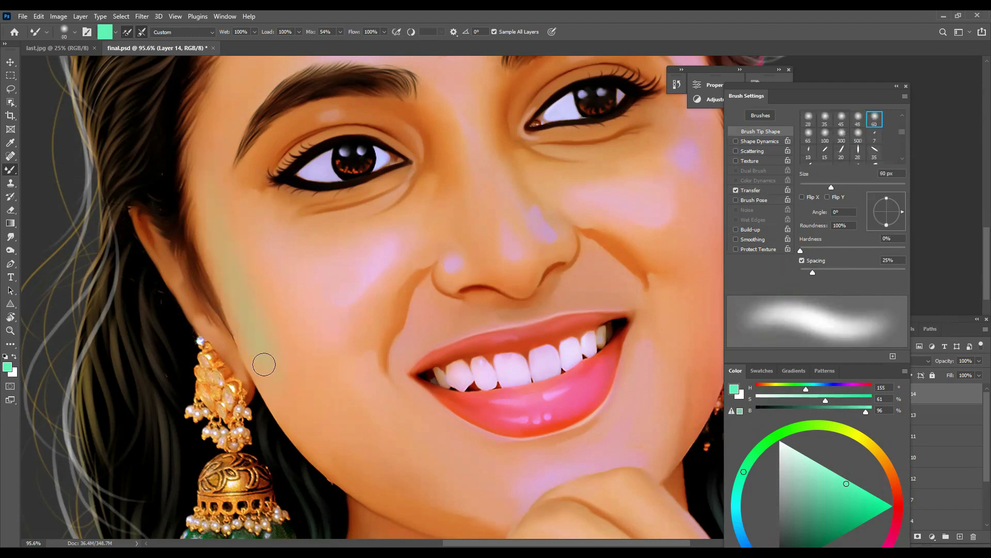
{"action": "scroll", "coordinate": [309, 446], "scroll_direction": "down", "scroll_amount": 3}
{"action": "scroll", "coordinate": [652, 277], "scroll_direction": "up", "scroll_amount": 3}
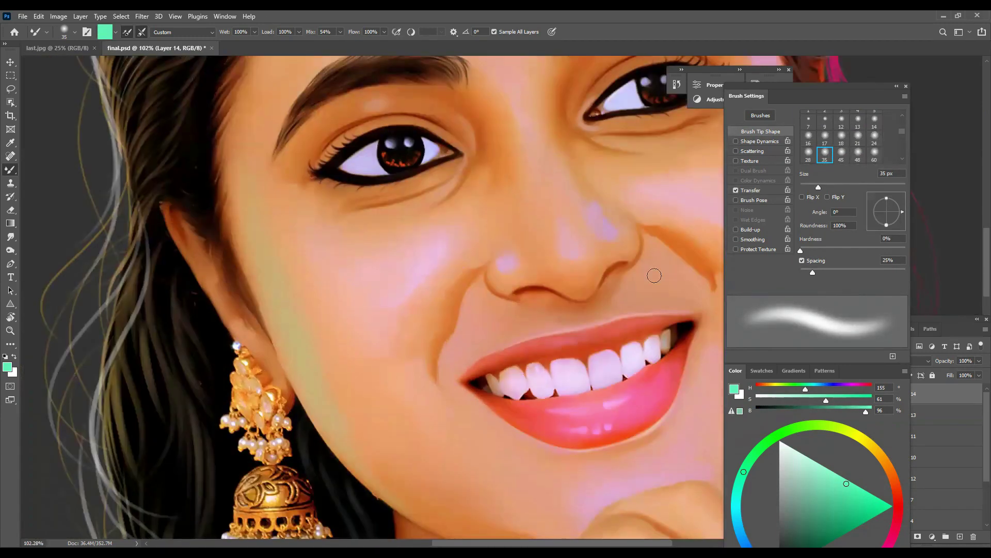
Step: Strengthen the green rim light along the cheek with a 45 px tip at 88% hardness and 1% spacing
{"action": "key", "text": "bracketright"}
{"action": "scroll", "coordinate": [279, 281], "scroll_direction": "up", "scroll_amount": 2}
{"action": "key", "text": "shift+bracketright"}
{"action": "key", "text": "shift+bracketright"}
{"action": "key", "text": "period"}
{"action": "key", "text": "period"}
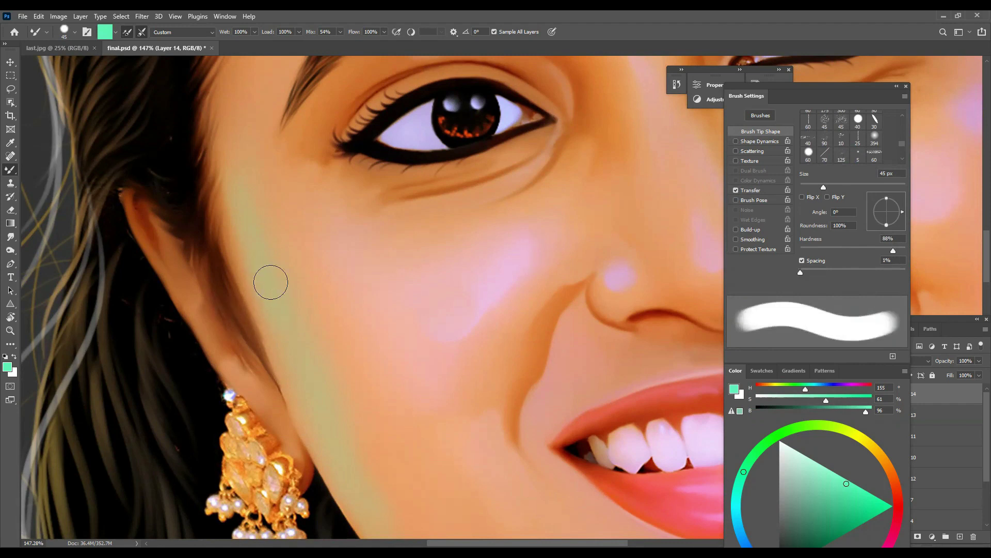
{"action": "scroll", "coordinate": [262, 294], "scroll_direction": "down", "scroll_amount": 2}
Step: Reduce the brush to 20 px and extend the green rim light along the jawline
{"action": "key", "text": "bracketleft"}
{"action": "key", "text": "bracketleft"}
{"action": "key", "text": "bracketleft"}
{"action": "key", "text": "bracketleft"}
{"action": "key", "text": "bracketleft"}
{"action": "key", "text": "bracketleft"}
{"action": "key", "text": "bracketleft"}
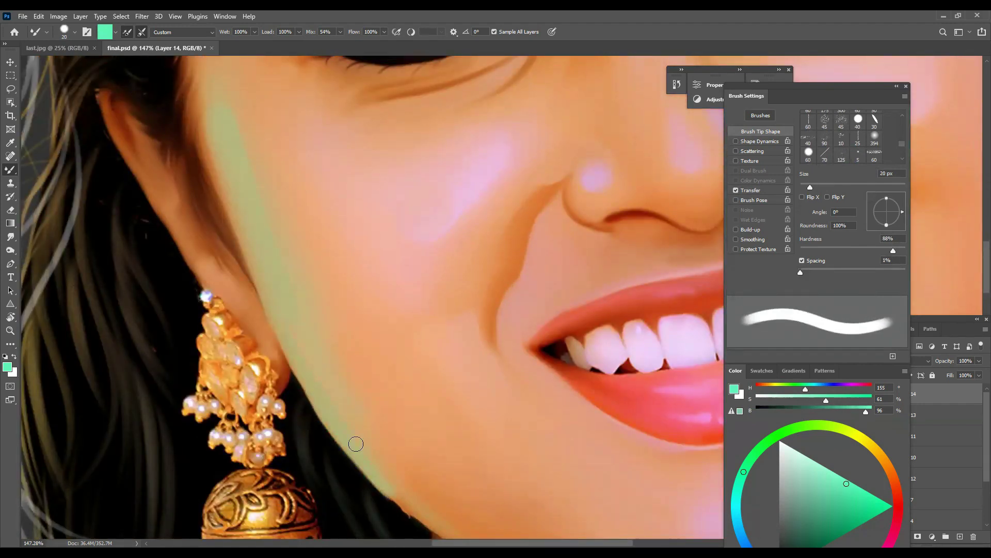
Step: Blend the inner edge of the green cheek rim light with a soft, unloaded 90 px Mixer Brush
{"action": "scroll", "coordinate": [349, 392], "scroll_direction": "down", "scroll_amount": 2}
{"action": "scroll", "coordinate": [348, 392], "scroll_direction": "up", "scroll_amount": 1}
{"action": "key", "text": "period"}
{"action": "left_click", "coordinate": [126, 32]}
{"action": "key", "text": "period"}
{"action": "key", "text": "bracketright"}
{"action": "key", "text": "bracketright"}
{"action": "key", "text": "bracketright"}
{"action": "key", "text": "bracketright"}
{"action": "key", "text": "bracketright"}
{"action": "key", "text": "bracketright"}
{"action": "scroll", "coordinate": [281, 259], "scroll_direction": "up", "scroll_amount": 3}
{"action": "scroll", "coordinate": [280, 259], "scroll_direction": "left", "scroll_amount": 1}
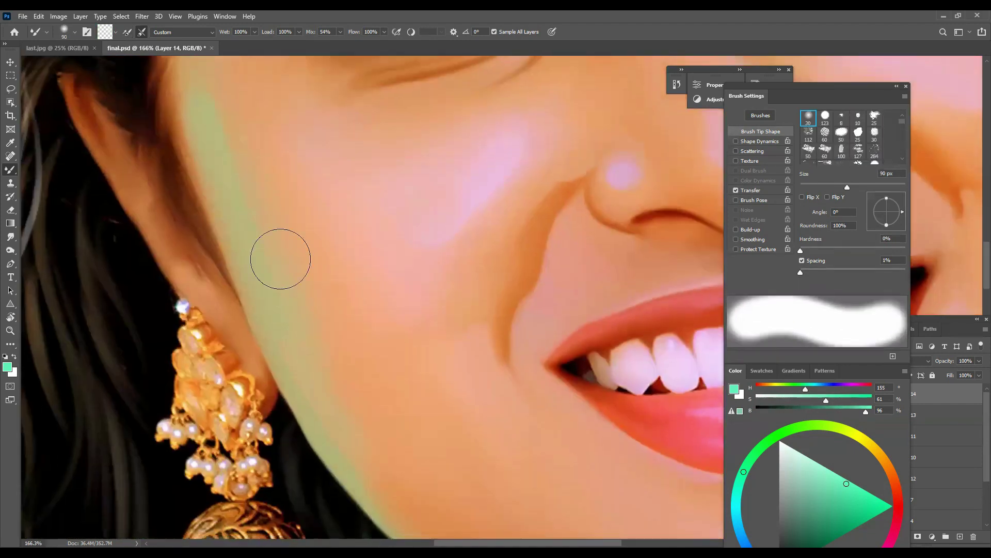
Step: Reduce Layer 14's opacity to 97%
{"action": "scroll", "coordinate": [325, 339], "scroll_direction": "down", "scroll_amount": 1}
{"action": "mouse_move", "coordinate": [979, 360]}
{"action": "left_mouse_down"}
{"action": "mouse_move", "coordinate": [964, 375]}
{"action": "mouse_move", "coordinate": [980, 375]}
{"action": "left_mouse_up"}
{"action": "scroll", "coordinate": [361, 335], "scroll_direction": "down", "scroll_amount": 3}
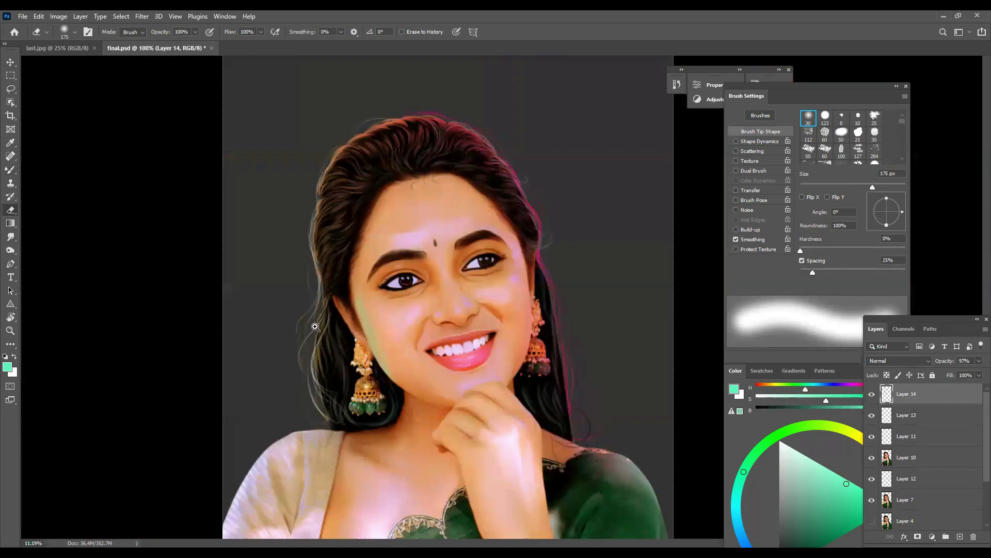
Step: Paint a faint green tint over the left-hand temple and forehead with a soft 70 to 125 px Mixer Brush at 71% Mix
{"action": "scroll", "coordinate": [393, 319], "scroll_direction": "up", "scroll_amount": 4}
{"action": "key", "text": "bracketleft"}
{"action": "key", "text": "bracketleft"}
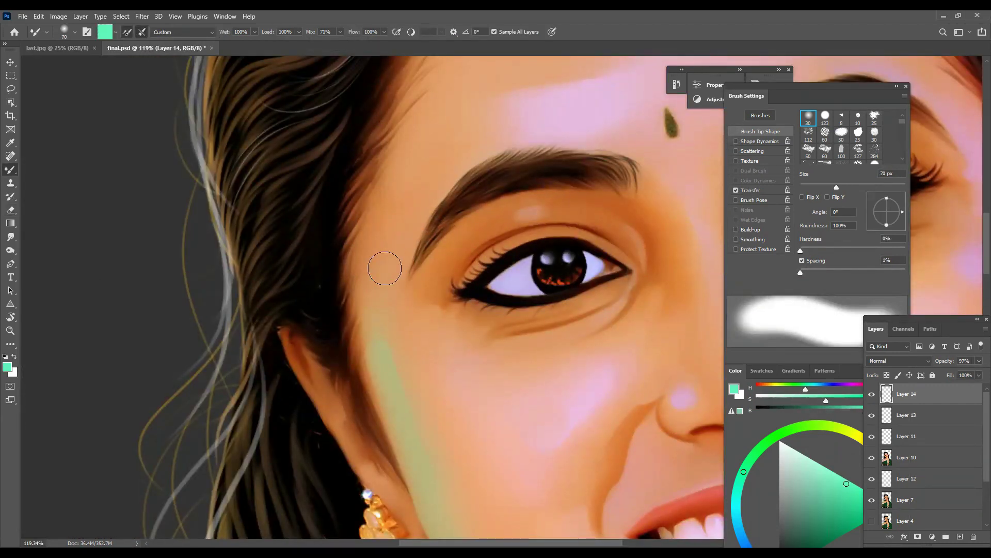
{"action": "scroll", "coordinate": [408, 237], "scroll_direction": "up", "scroll_amount": 2}
{"action": "scroll", "coordinate": [390, 293], "scroll_direction": "down", "scroll_amount": 4}
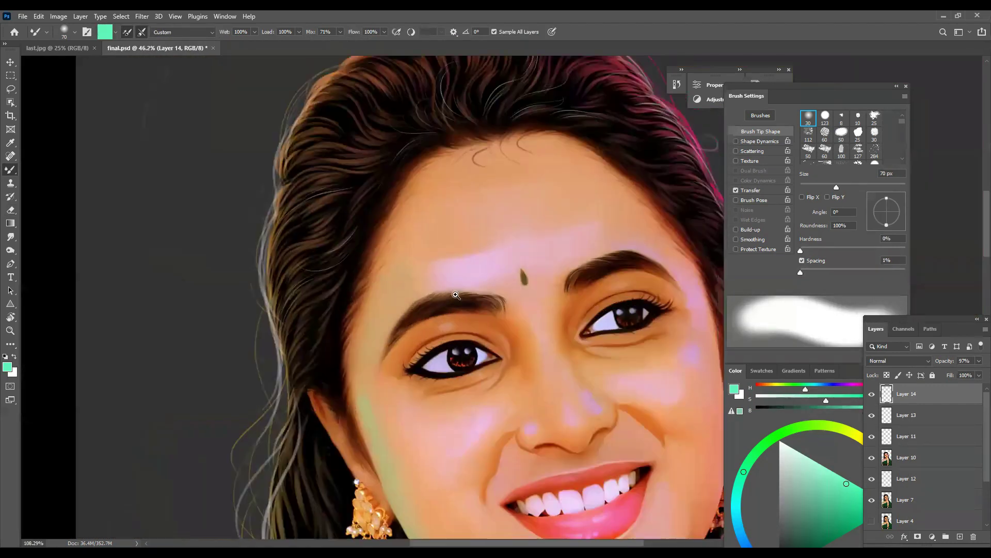
{"action": "scroll", "coordinate": [491, 227], "scroll_direction": "up", "scroll_amount": 5}
{"action": "scroll", "coordinate": [500, 215], "scroll_direction": "down", "scroll_amount": 4}
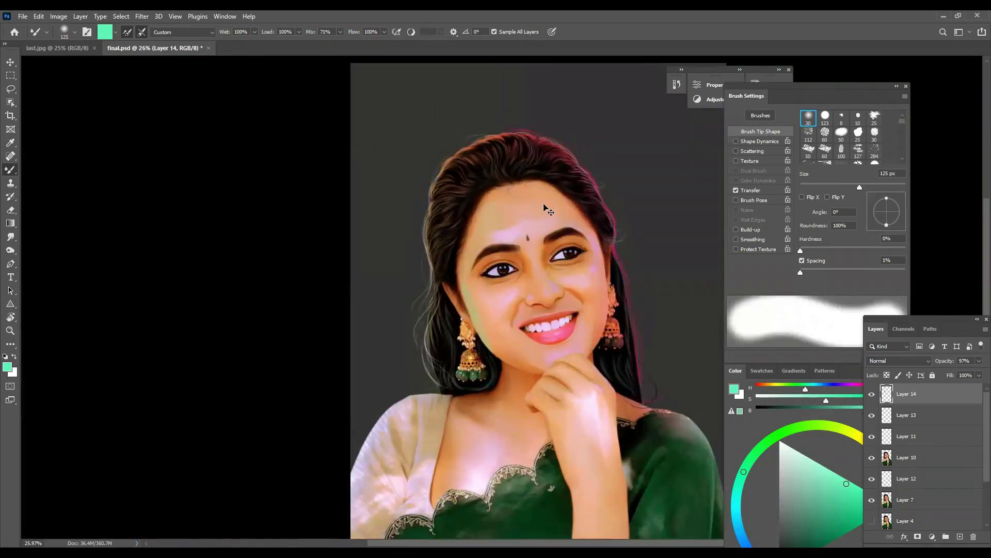
Step: Reduce the brush to 35 px and tint the skin beside the left-hand eye's outer corner green
{"action": "scroll", "coordinate": [434, 308], "scroll_direction": "up", "scroll_amount": 5}
{"action": "key", "text": "bracketleft"}
{"action": "key", "text": "bracketleft"}
{"action": "key", "text": "bracketleft"}
{"action": "key", "text": "bracketleft"}
{"action": "key", "text": "bracketleft"}
{"action": "key", "text": "bracketleft"}
{"action": "key", "text": "bracketleft"}
{"action": "key", "text": "bracketleft"}
{"action": "key", "text": "bracketright"}
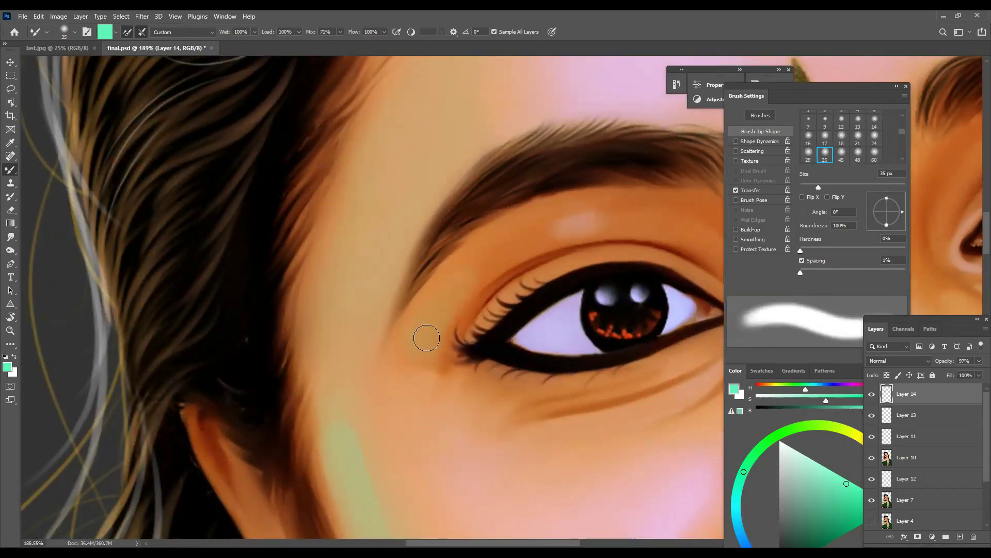
Step: Strengthen the green patch between the left-hand brow tail and eye corner using 23% Mix and a 25 px brush
{"action": "scroll", "coordinate": [421, 341], "scroll_direction": "down", "scroll_amount": 4}
{"action": "scroll", "coordinate": [439, 336], "scroll_direction": "up", "scroll_amount": 3}
{"action": "left_click_drag", "start_coordinate": [338, 35], "coordinate": [316, 46]}
{"action": "key", "text": "bracketleft"}
{"action": "key", "text": "bracketleft"}
{"action": "key", "text": "bracketleft"}
{"action": "key", "text": "bracketleft"}
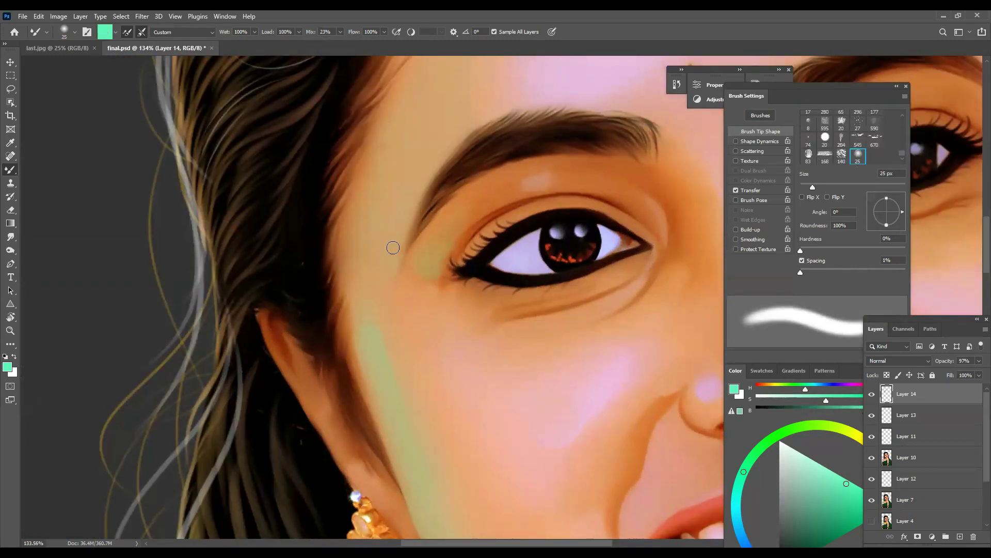
Step: Reduce the brush to 9 px and add a thin green highlight beneath the left-hand eye
{"action": "scroll", "coordinate": [507, 319], "scroll_direction": "down", "scroll_amount": 1}
{"action": "scroll", "coordinate": [508, 319], "scroll_direction": "up", "scroll_amount": 2}
{"action": "key", "text": "bracketleft"}
{"action": "key", "text": "bracketleft"}
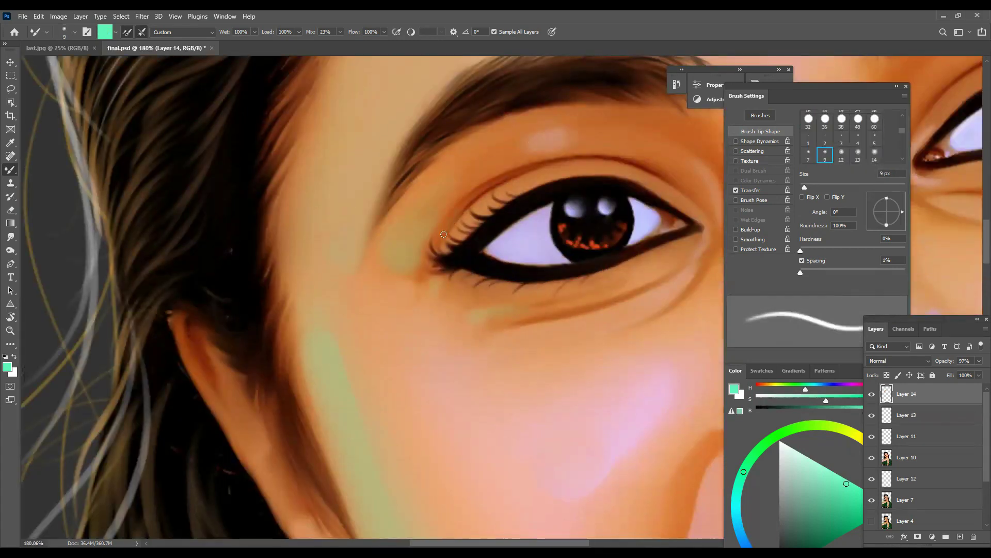
Step: Paint a thin green rim light along the lower jaw and the outer edge of the left-hand ear with the 9 px brush
{"action": "scroll", "coordinate": [582, 290], "scroll_direction": "down", "scroll_amount": 3}
{"action": "scroll", "coordinate": [428, 345], "scroll_direction": "up", "scroll_amount": 3}
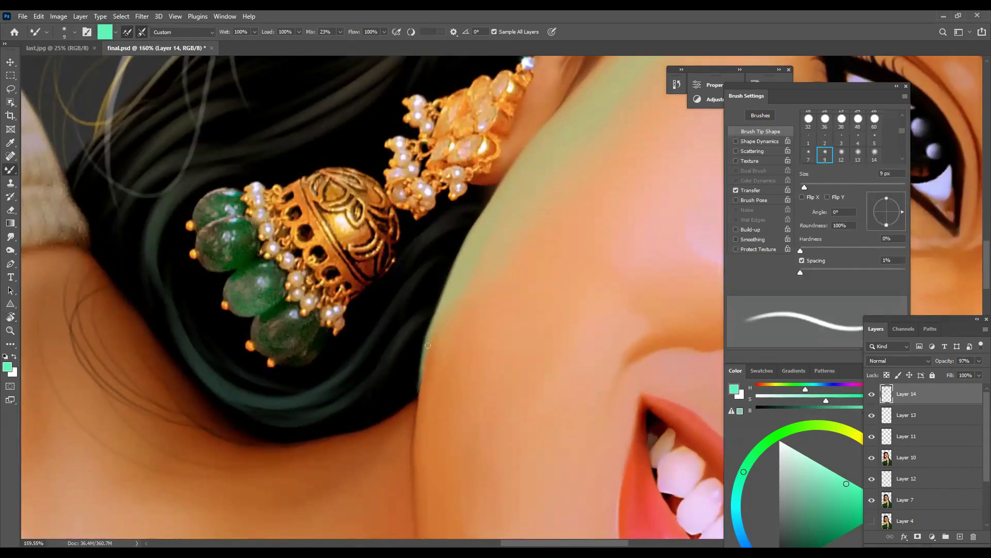
{"action": "key", "text": "bracketright"}
{"action": "key", "text": "bracketright"}
{"action": "key", "text": "bracketright"}
{"action": "key", "text": "bracketright"}
{"action": "key", "text": "r"}
{"action": "scroll", "coordinate": [457, 333], "scroll_direction": "down", "scroll_amount": 3}
{"action": "left_click_drag", "start_coordinate": [457, 333], "coordinate": [495, 341]}
{"action": "scroll", "coordinate": [432, 377], "scroll_direction": "up", "scroll_amount": 4}
{"action": "key", "text": "b"}
{"action": "mouse_move", "coordinate": [421, 425]}
{"action": "left_mouse_down"}
{"action": "mouse_move", "coordinate": [387, 354]}
{"action": "mouse_move", "coordinate": [343, 320]}
{"action": "mouse_move", "coordinate": [310, 217]}
{"action": "left_mouse_up"}
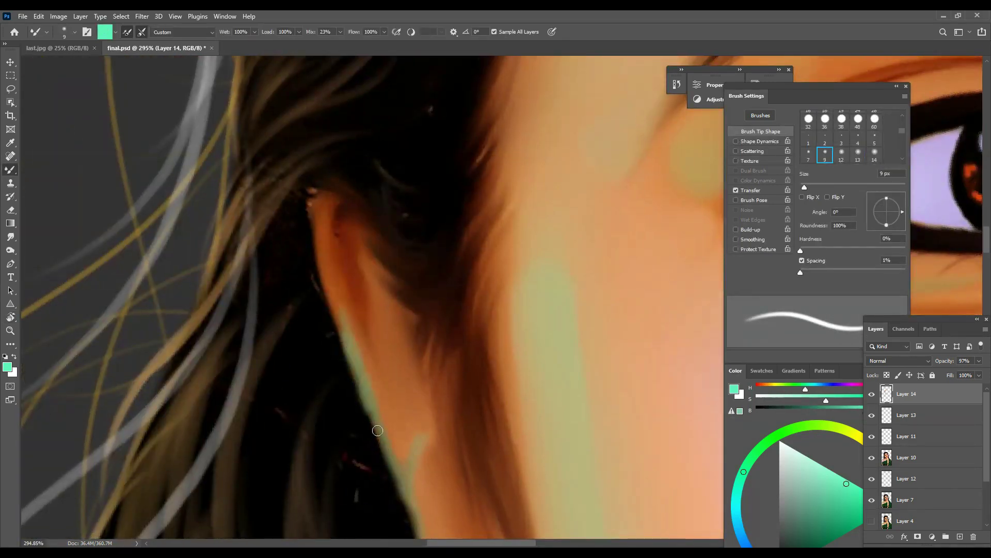
Step: Change the paint color to pink with hue 338, saturation 61% and brightness 96%
{"action": "scroll", "coordinate": [378, 430], "scroll_direction": "down", "scroll_amount": 5}
{"action": "scroll", "coordinate": [361, 356], "scroll_direction": "up", "scroll_amount": 3}
{"action": "scroll", "coordinate": [361, 354], "scroll_direction": "down", "scroll_amount": 3}
{"action": "scroll", "coordinate": [543, 346], "scroll_direction": "up", "scroll_amount": 1}
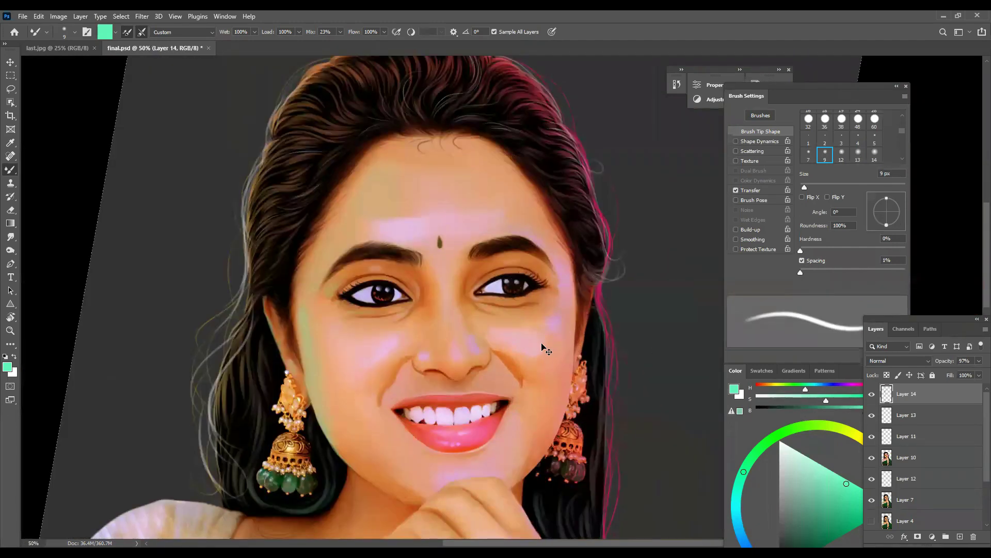
{"action": "scroll", "coordinate": [605, 421], "scroll_direction": "up", "scroll_amount": 2}
{"action": "left_click", "coordinate": [863, 387]}
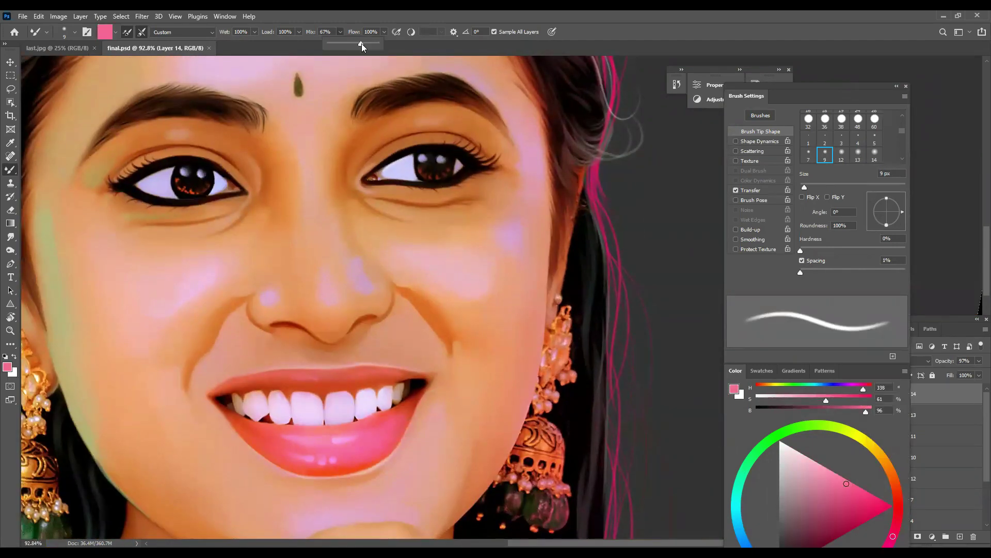
Step: Paint a soft pink rim light down the right-hand cheek edge with a 35 px Mixer Brush at 73% Mix
{"action": "scroll", "coordinate": [518, 285], "scroll_direction": "up", "scroll_amount": 1}
{"action": "key", "text": "]"}
{"action": "key", "text": "]"}
{"action": "key", "text": "]"}
{"action": "key", "text": "]"}
{"action": "key", "text": "]"}
{"action": "key", "text": "]"}
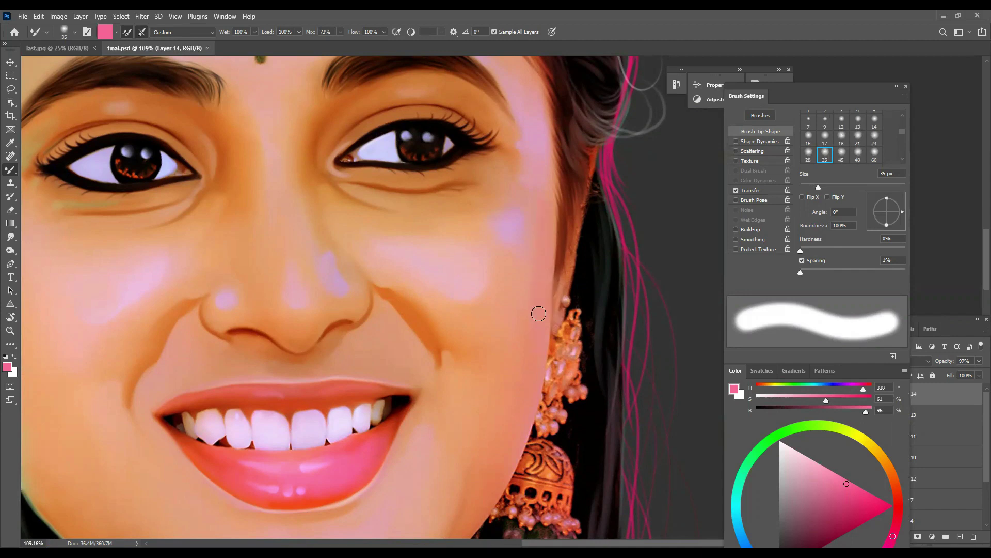
Step: Strengthen the pink rim light from the right-hand temple to the jaw with a 30 to 35 px brush at 25% Mix
{"action": "key", "text": "shift+"}
{"action": "key", "text": "shift+period"}
{"action": "key", "text": "shift+comma"}
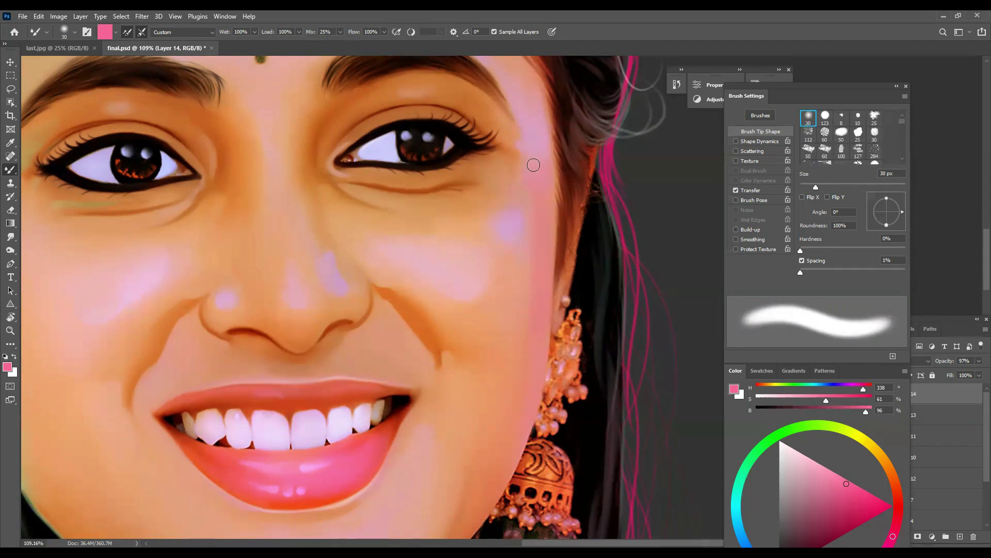
{"action": "key", "text": "shift+period"}
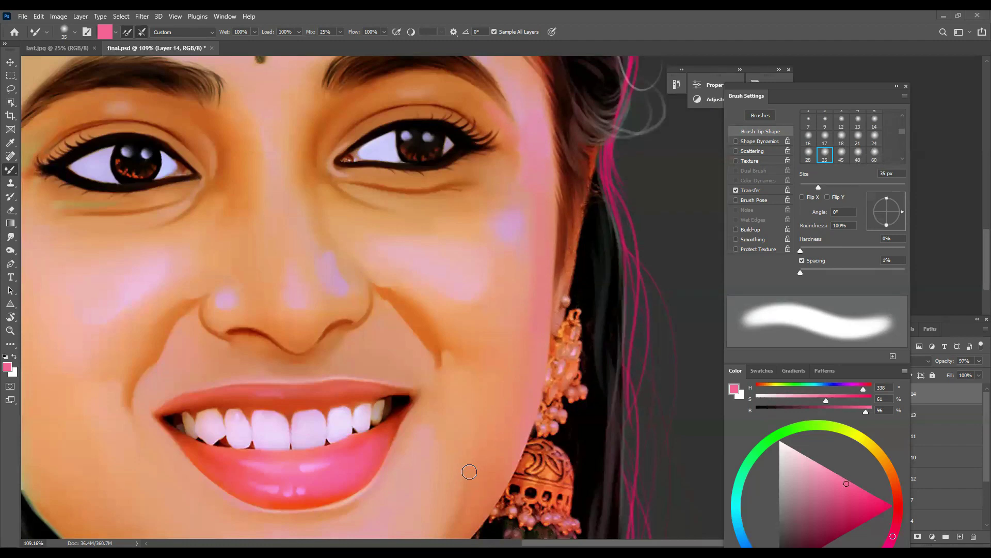
Step: Extend the pink glow up the right-hand temple and forehead edge at 50 px and blend it with an unloaded 90 px brush
{"action": "scroll", "coordinate": [516, 354], "scroll_direction": "up", "scroll_amount": 5}
{"action": "key", "text": "shift+period"}
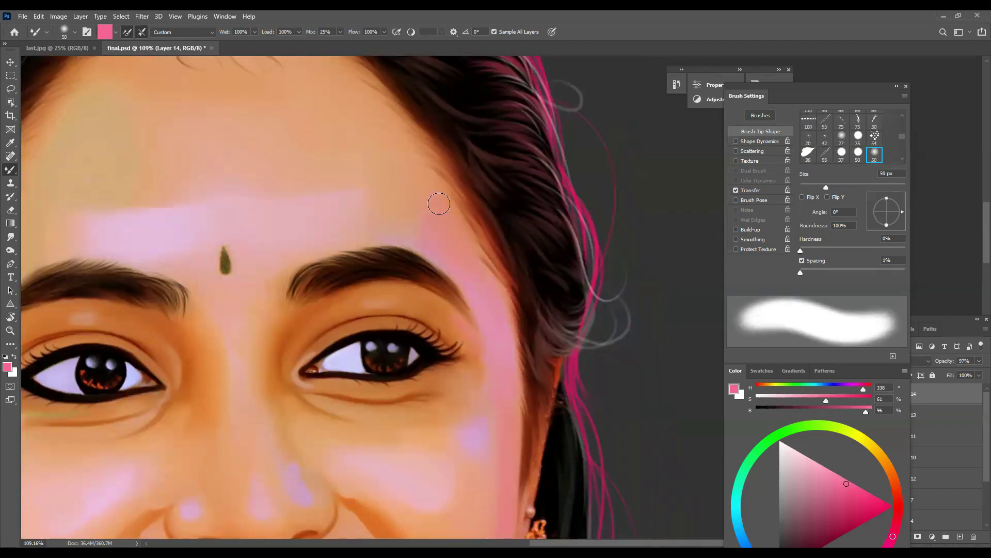
{"action": "key", "text": "shift+period"}
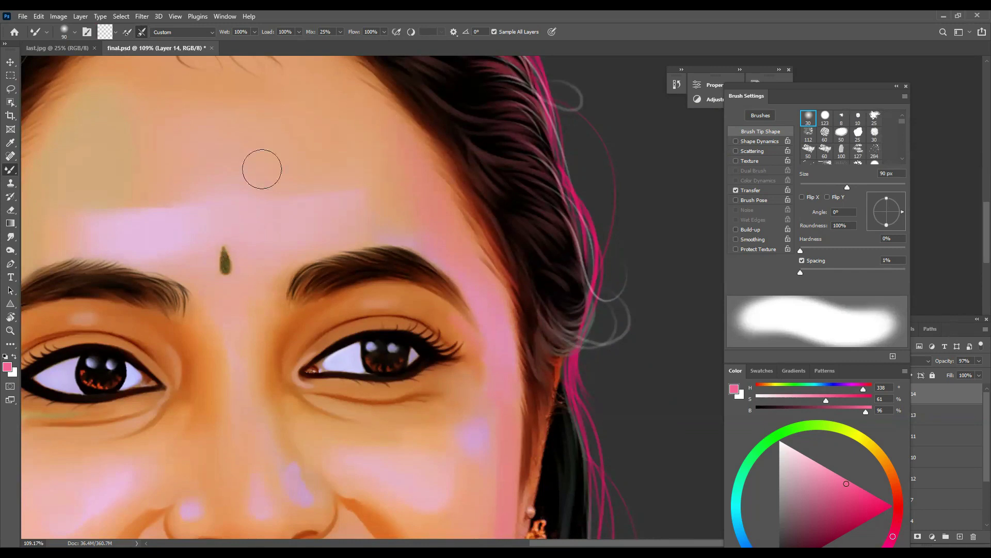
Step: Change the paint color to mint green with hue 154 and tint the left-hand cheek highlight with an 80 px Mixer Brush
{"action": "scroll", "coordinate": [262, 169], "scroll_direction": "down", "scroll_amount": 3}
{"action": "scroll", "coordinate": [591, 317], "scroll_direction": "up", "scroll_amount": 3}
{"action": "key", "text": "shift+period"}
{"action": "key", "text": "bracketleft"}
{"action": "scroll", "coordinate": [592, 317], "scroll_direction": "down", "scroll_amount": 2}
{"action": "scroll", "coordinate": [419, 366], "scroll_direction": "up", "scroll_amount": 2}
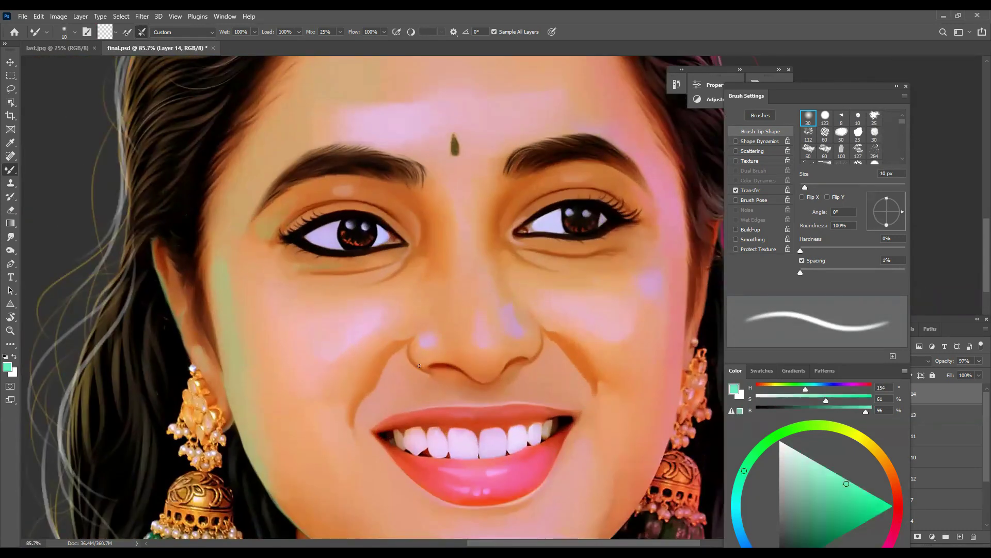
{"action": "key", "text": "bracketright"}
{"action": "key", "text": "bracketright"}
{"action": "key", "text": "bracketright"}
{"action": "key", "text": "bracketright"}
{"action": "key", "text": "bracketright"}
{"action": "key", "text": "bracketright"}
{"action": "key", "text": "bracketright"}
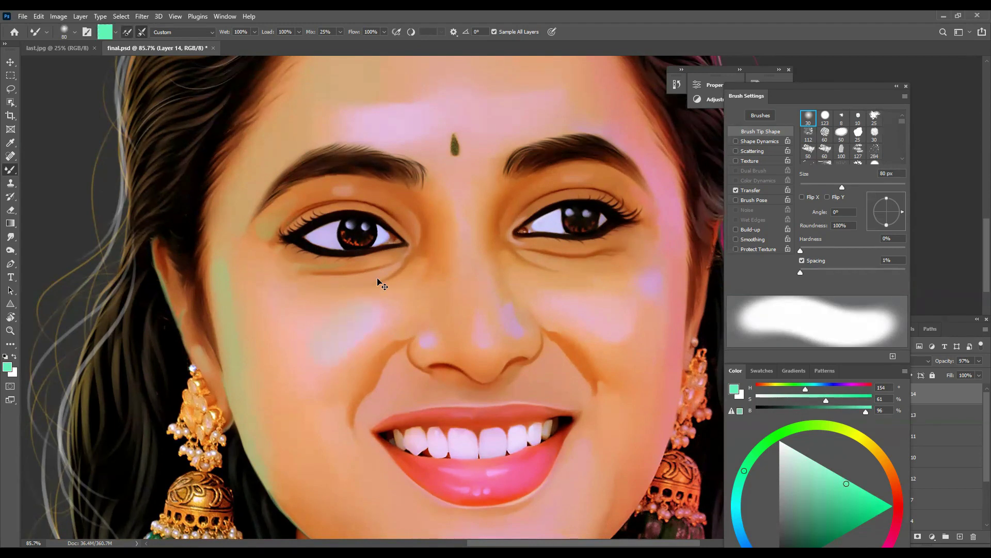
Step: Paint a thin green edge along the jawline beside the earring with a 10 px Mixer Brush at 74% Mix
{"action": "scroll", "coordinate": [416, 316], "scroll_direction": "down", "scroll_amount": 3}
{"action": "scroll", "coordinate": [378, 307], "scroll_direction": "up", "scroll_amount": 5}
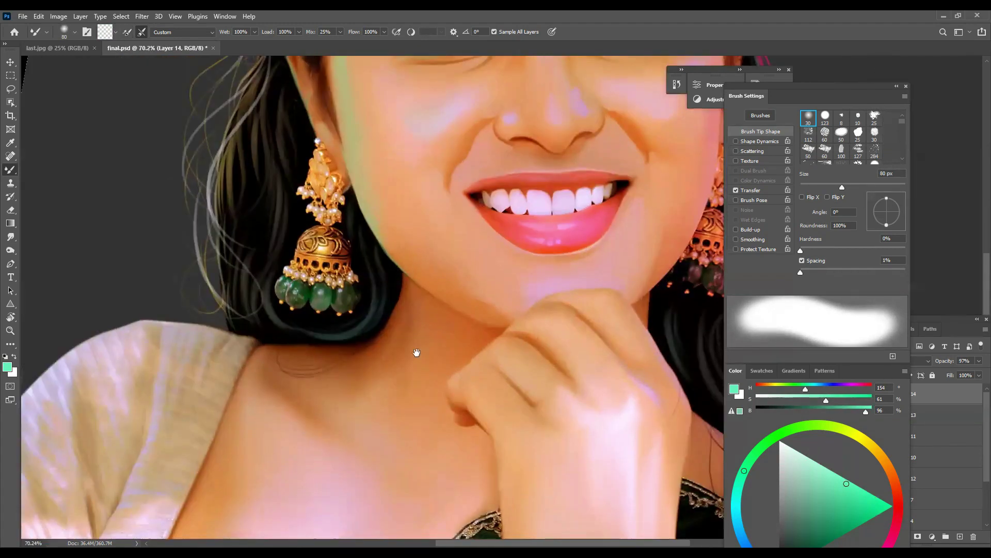
{"action": "key", "text": "bracketleft"}
{"action": "key", "text": "bracketleft"}
{"action": "key", "text": "bracketleft"}
{"action": "key", "text": "bracketleft"}
{"action": "key", "text": "bracketleft"}
{"action": "key", "text": "bracketleft"}
{"action": "key", "text": "bracketleft"}
{"action": "key", "text": "shift+7"}
{"action": "key", "text": "shift+4"}
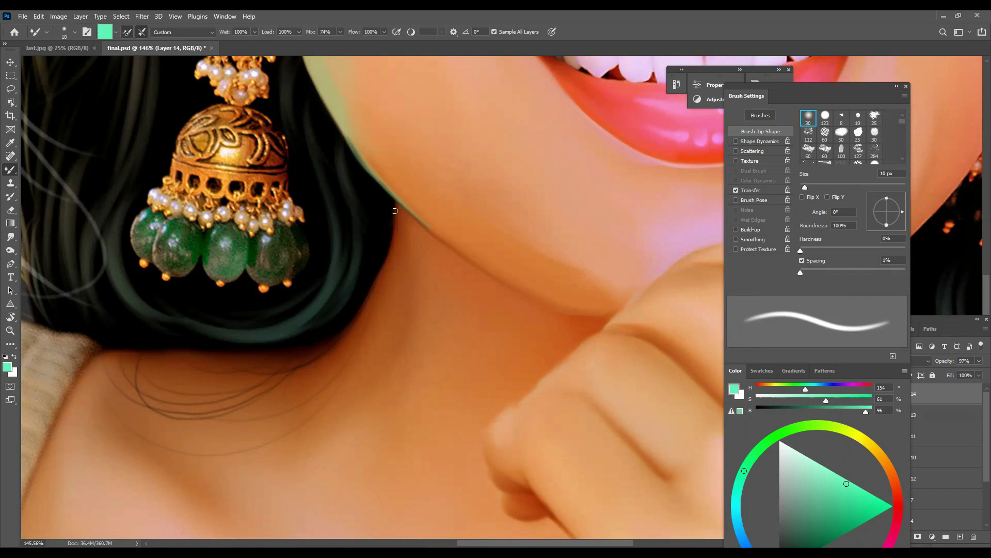
Step: Paint a soft green tint on the neck beside the hair with a 60 px Mixer Brush at 35% Mix
{"action": "key", "text": "bracketright"}
{"action": "key", "text": "bracketright"}
{"action": "key", "text": "bracketright"}
{"action": "key", "text": "bracketright"}
{"action": "key", "text": "shift+3"}
{"action": "key", "text": "shift+5"}
{"action": "key", "text": "bracketleft"}
{"action": "key", "text": "bracketleft"}
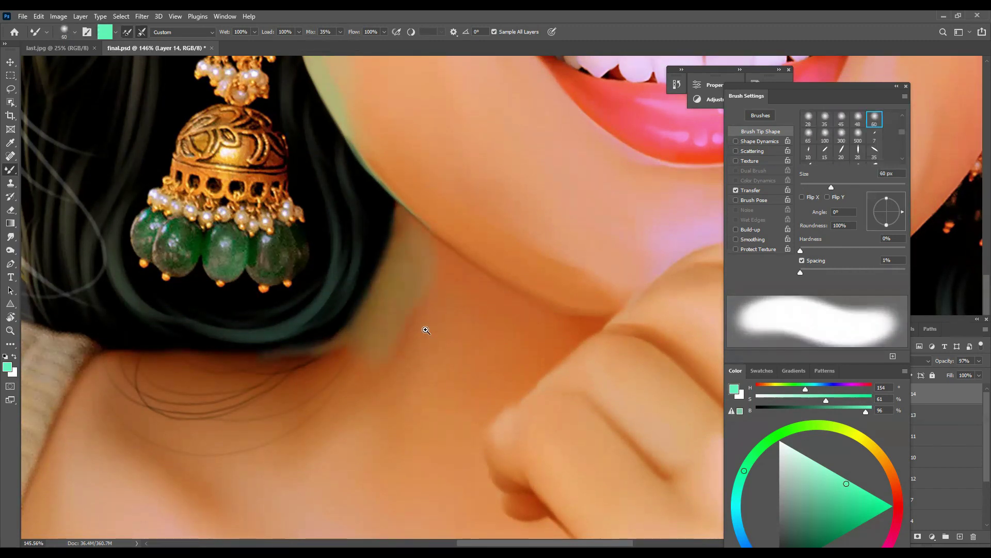
Step: Paint a green tint on the shoulder below the hair with a 100 px brush and soften it with an unloaded 90 px brush
{"action": "scroll", "coordinate": [329, 326], "scroll_direction": "down", "scroll_amount": 1}
{"action": "key", "text": "bracketright"}
{"action": "key", "text": "bracketright"}
{"action": "key", "text": "bracketright"}
{"action": "key", "text": "bracketright"}
{"action": "key", "text": "bracketright"}
{"action": "key", "text": "bracketright"}
{"action": "key", "text": "bracketright"}
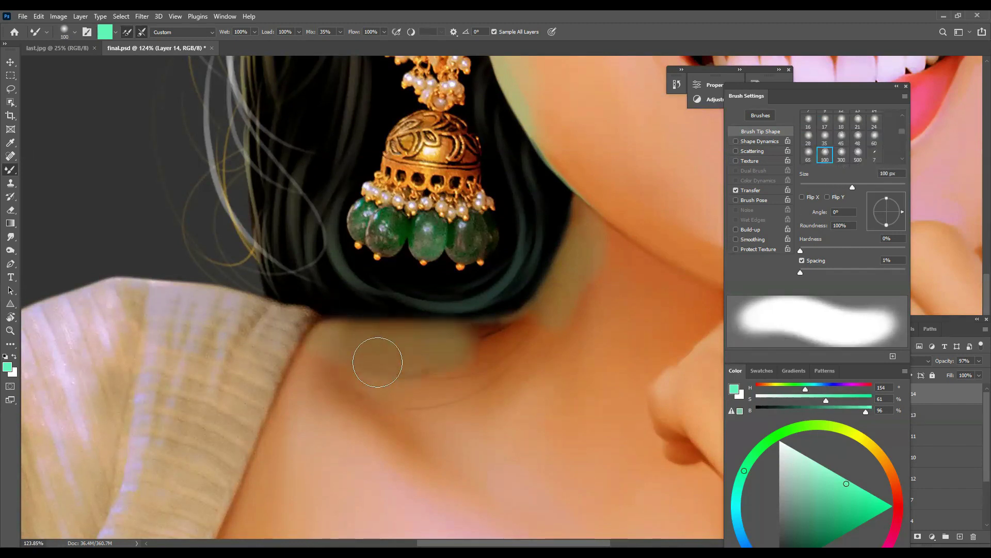
{"action": "left_click_drag", "start_coordinate": [376, 354], "coordinate": [492, 378]}
Step: Smudge the stray hair lines near the collarbone on Layer 10 with a 100 px Smudge brush at 88% strength
{"action": "left_click", "coordinate": [930, 457]}
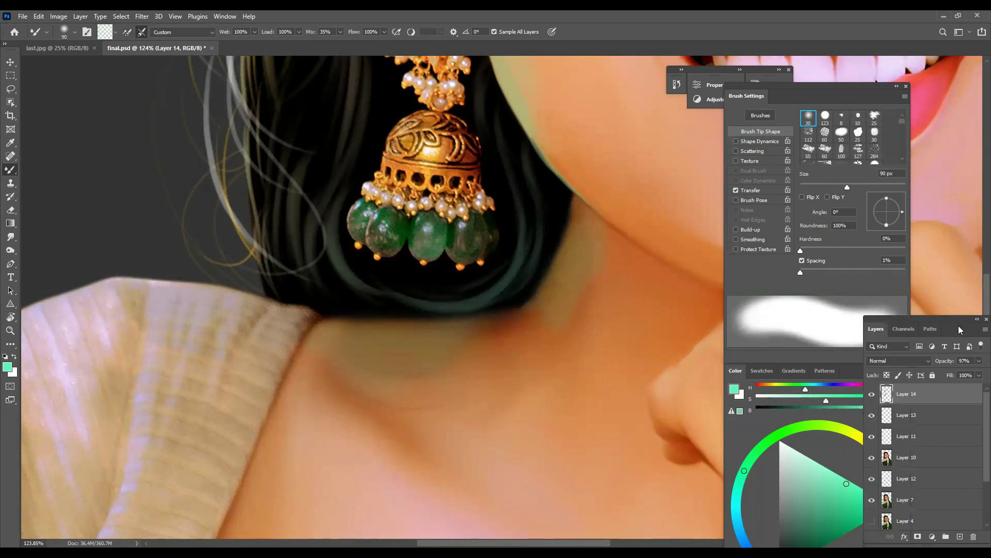
{"action": "left_click", "coordinate": [11, 237]}
{"action": "left_click", "coordinate": [64, 32]}
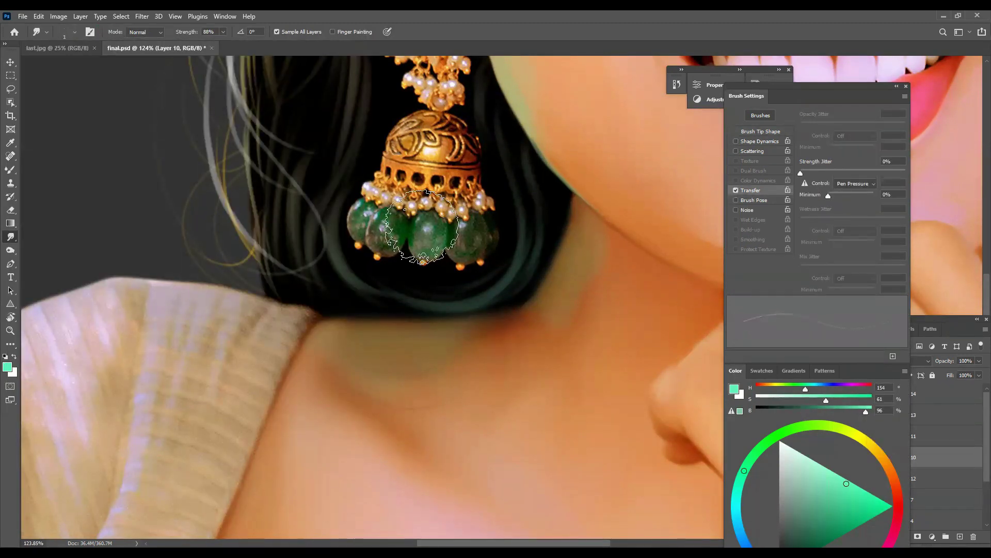
{"action": "left_click", "coordinate": [929, 438]}
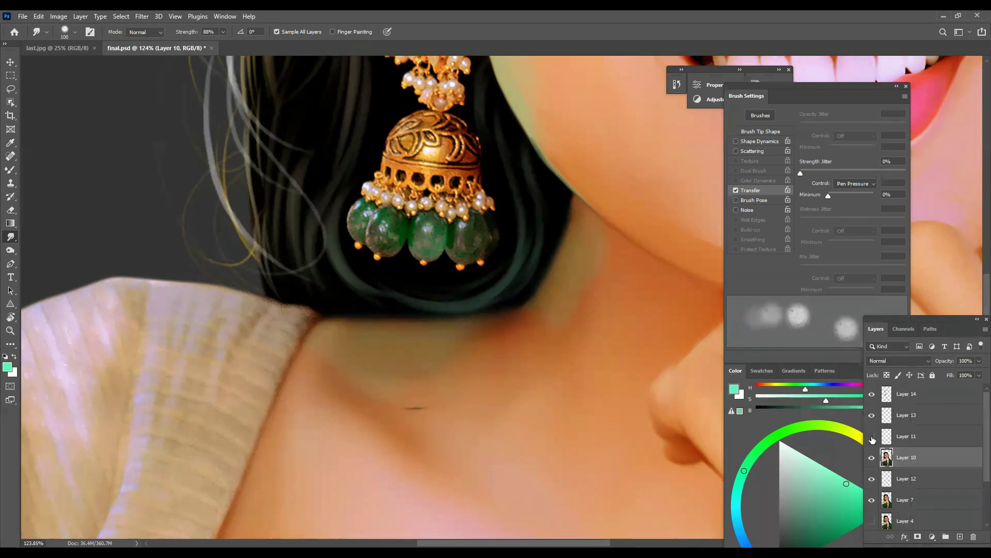
Step: Check the upper layers' visibility and merge Layers 10, 11, 13 and 14 into one
{"action": "left_click", "coordinate": [873, 440]}
{"action": "left_click", "coordinate": [909, 394]}
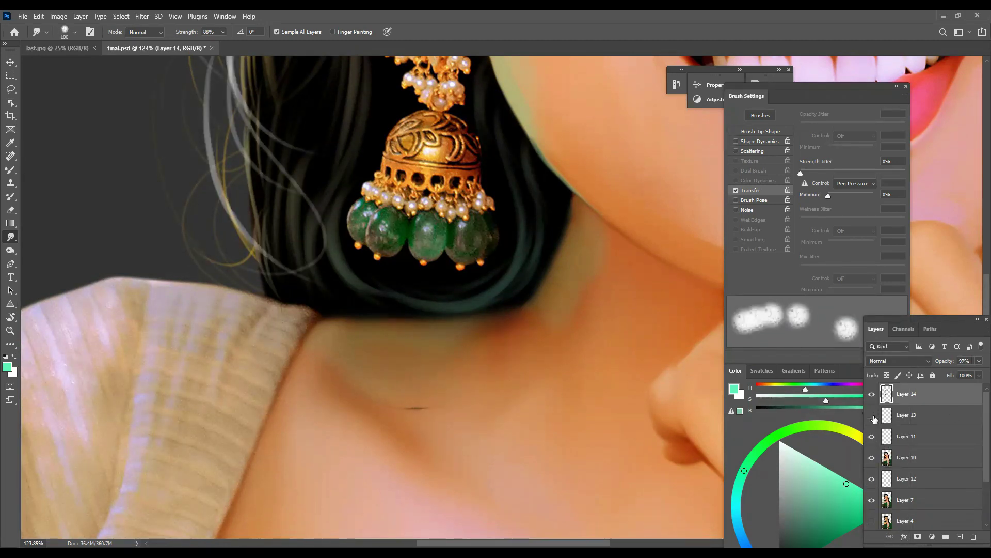
{"action": "left_click", "coordinate": [909, 457], "text": "shift"}
{"action": "key", "text": "ctrl+e"}
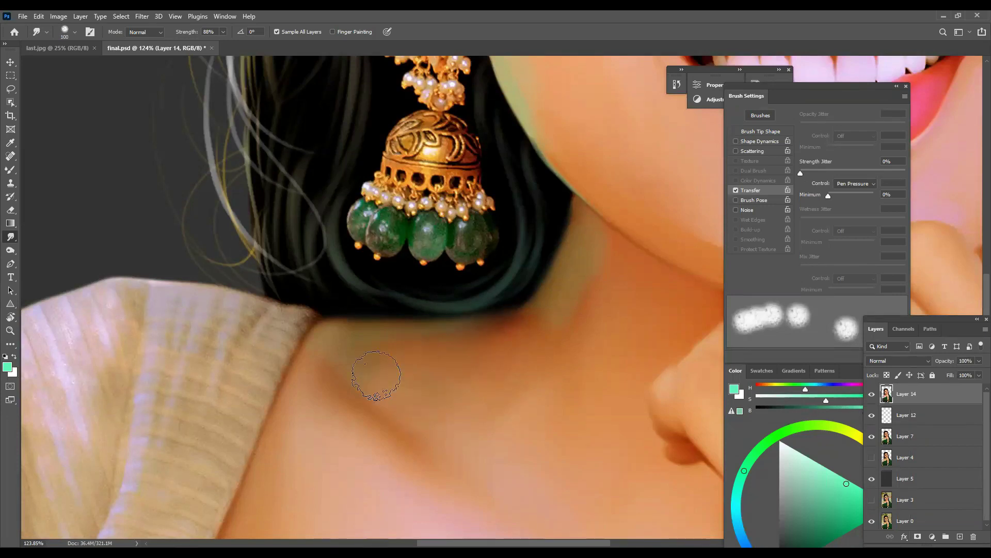
Step: Smudge the green tint smoothly into the skin of the shoulder and neck with the Smudge brush at about 90 px
{"action": "key", "text": "bracketleft"}
{"action": "key", "text": "bracketleft"}
{"action": "key", "text": "bracketleft"}
{"action": "key", "text": "bracketleft"}
{"action": "key", "text": "bracketleft"}
{"action": "key", "text": "bracketleft"}
{"action": "key", "text": "bracketright"}
{"action": "key", "text": "bracketright"}
{"action": "key", "text": "bracketright"}
{"action": "key", "text": "bracketright"}
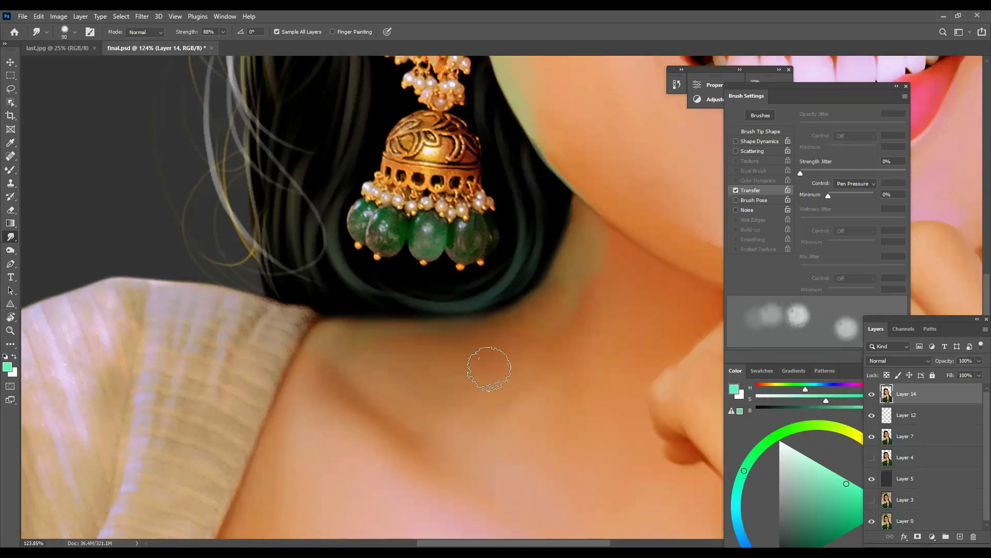
Step: Paint a green glow along the lower cheek and jaw with a 45 px Mixer Brush at 73% Mix
{"action": "mouse_move", "coordinate": [454, 419]}
{"action": "left_mouse_down"}
{"action": "mouse_move", "coordinate": [403, 413]}
{"action": "mouse_move", "coordinate": [454, 300]}
{"action": "mouse_move", "coordinate": [420, 324]}
{"action": "mouse_move", "coordinate": [398, 402]}
{"action": "mouse_move", "coordinate": [380, 310]}
{"action": "left_mouse_up"}
{"action": "key", "text": "b"}
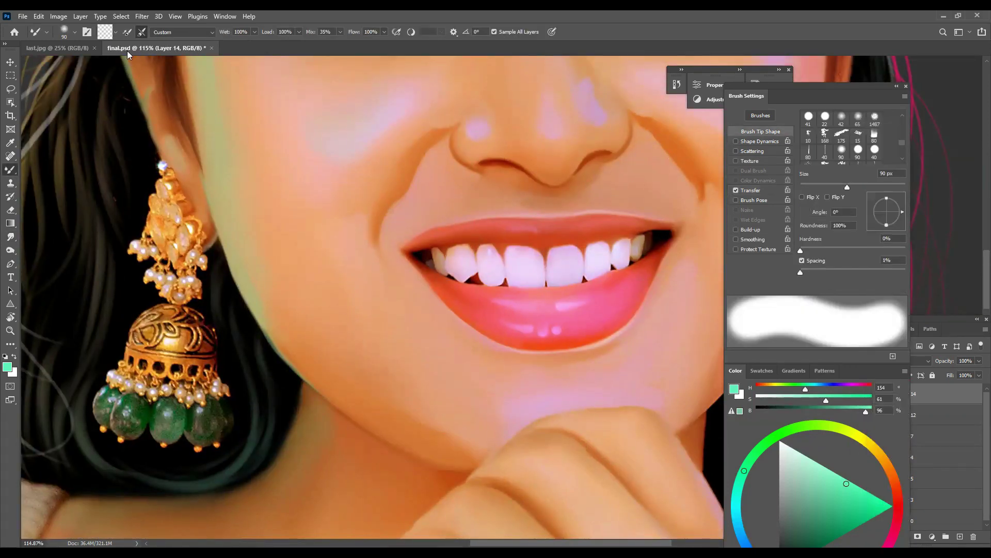
{"action": "key", "text": "shift+7"}
{"action": "key", "text": "shift+3"}
{"action": "key", "text": "shift+comma"}
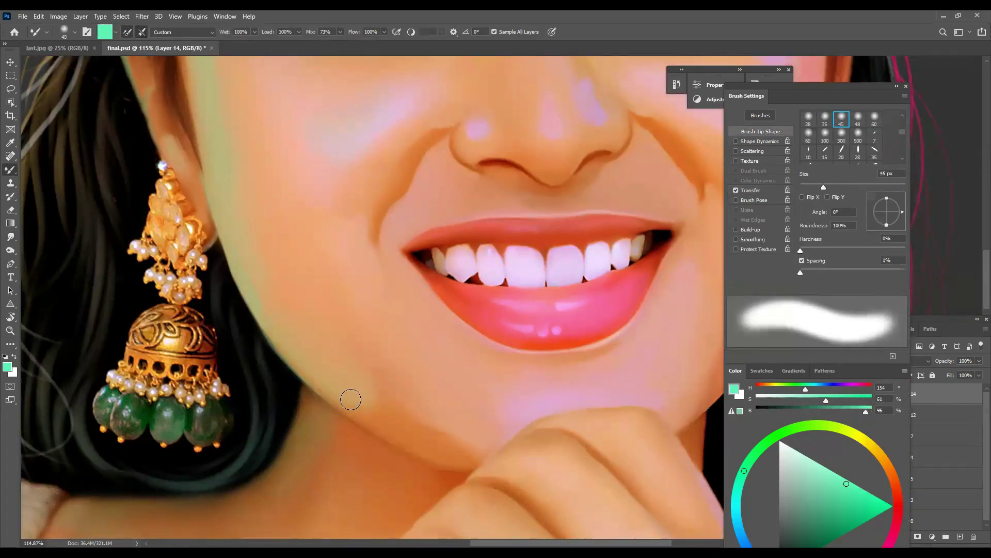
Step: Blend the green jawline glow toward the chin with an unloaded 80 px Mixer Brush
{"action": "left_click_drag", "start_coordinate": [395, 295], "coordinate": [425, 307]}
{"action": "key", "text": "bracketright"}
{"action": "key", "text": "bracketright"}
{"action": "key", "text": "bracketright"}
{"action": "key", "text": "bracketright"}
{"action": "key", "text": "bracketright"}
{"action": "key", "text": "bracketright"}
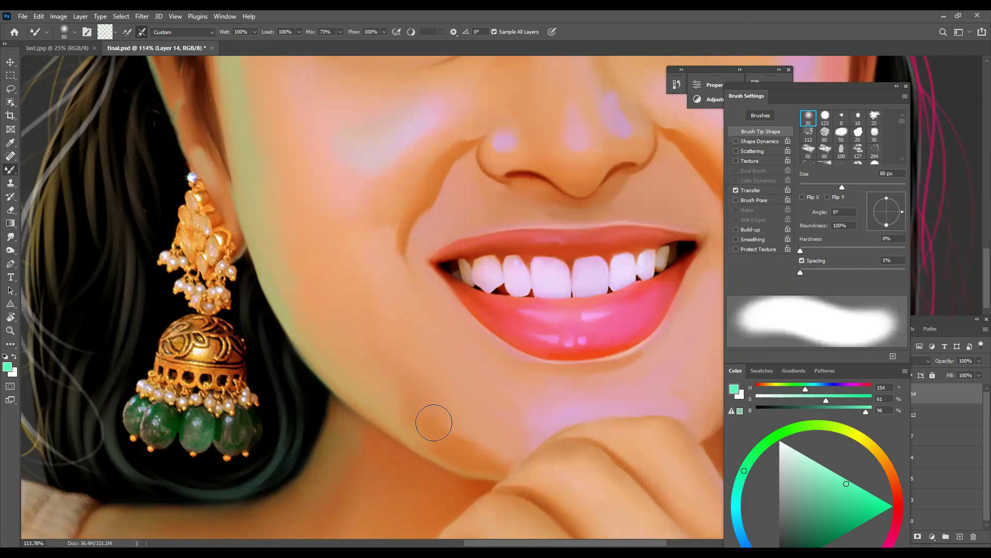
{"action": "left_click_drag", "start_coordinate": [449, 439], "coordinate": [453, 435]}
Step: Apply Selective Color to Layer 14 copy with cyan -95% in Cyans, and cyan +56% and magenta +19% in Yellows
{"action": "key", "text": "ctrl+0"}
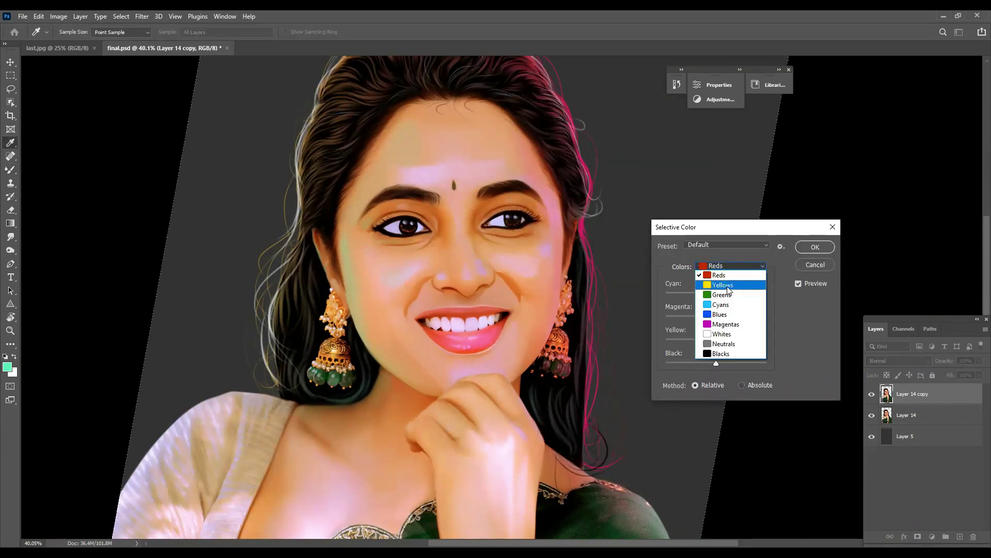
{"action": "left_click", "coordinate": [722, 294]}
{"action": "left_click_drag", "start_coordinate": [717, 316], "coordinate": [770, 317]}
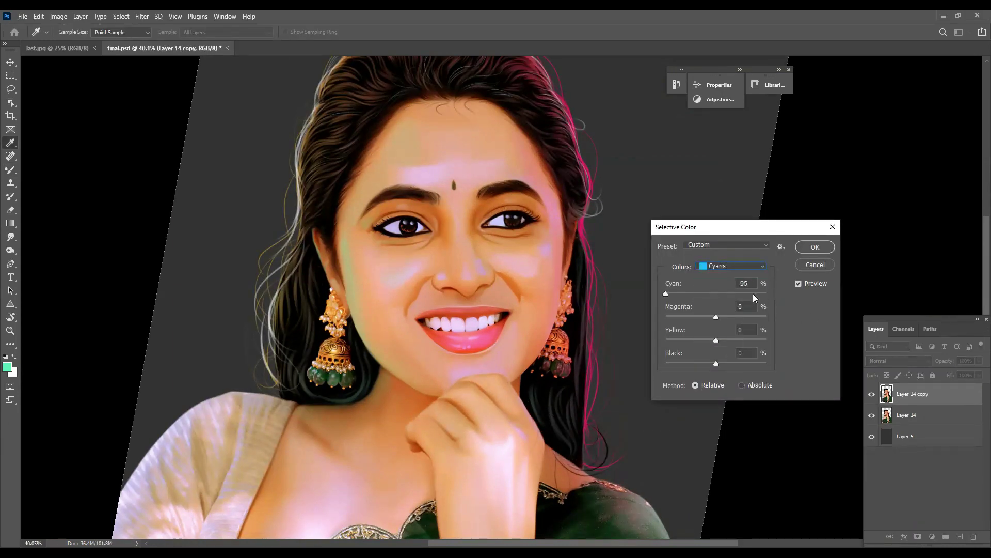
{"action": "key", "text": "alt+2"}
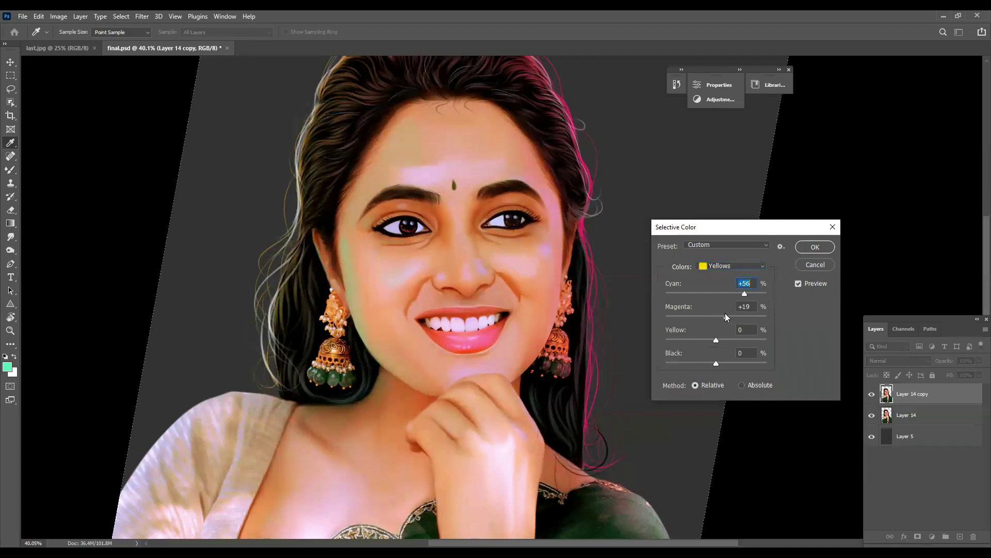
{"action": "left_click", "coordinate": [813, 247]}
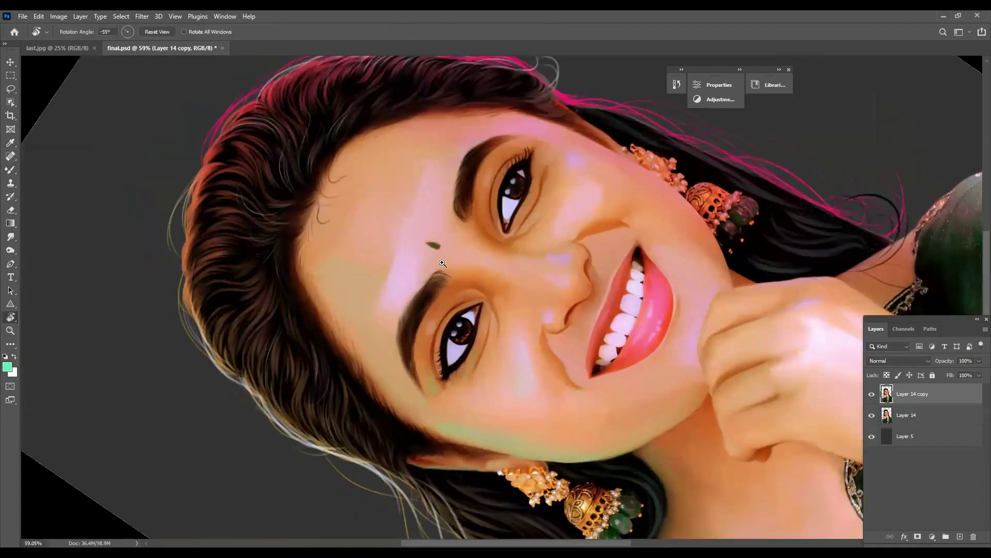
Step: Rotate the brown painted texture image 90° counterclockwise into portrait orientation
{"action": "key", "text": "ctrl+0"}
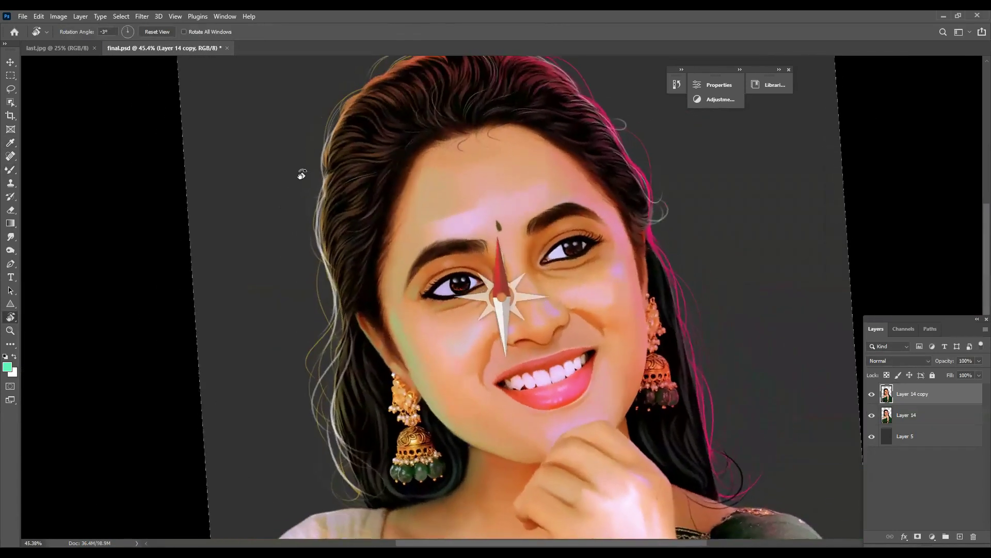
{"action": "left_click", "coordinate": [10, 171]}
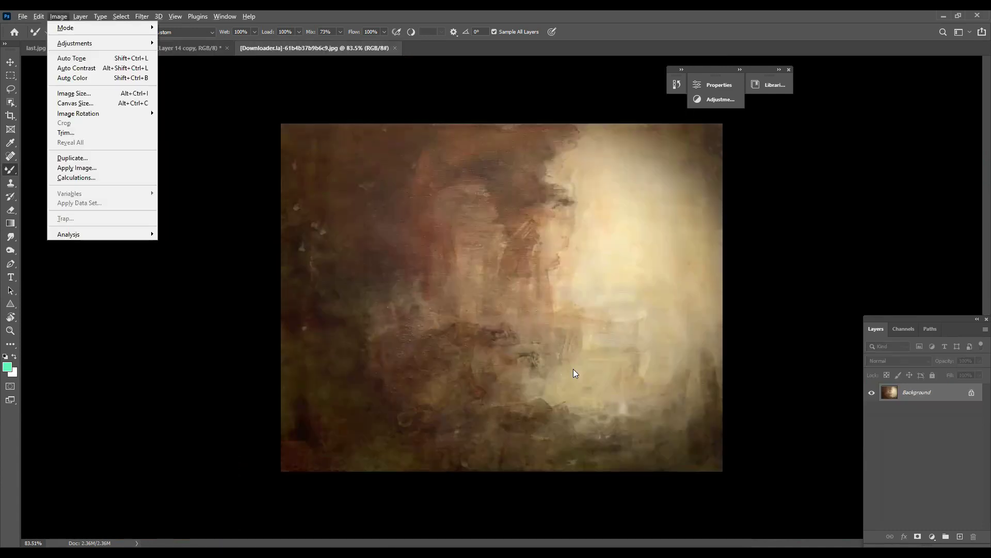
{"action": "key", "text": "Return"}
{"action": "key", "text": "ctrl+z"}
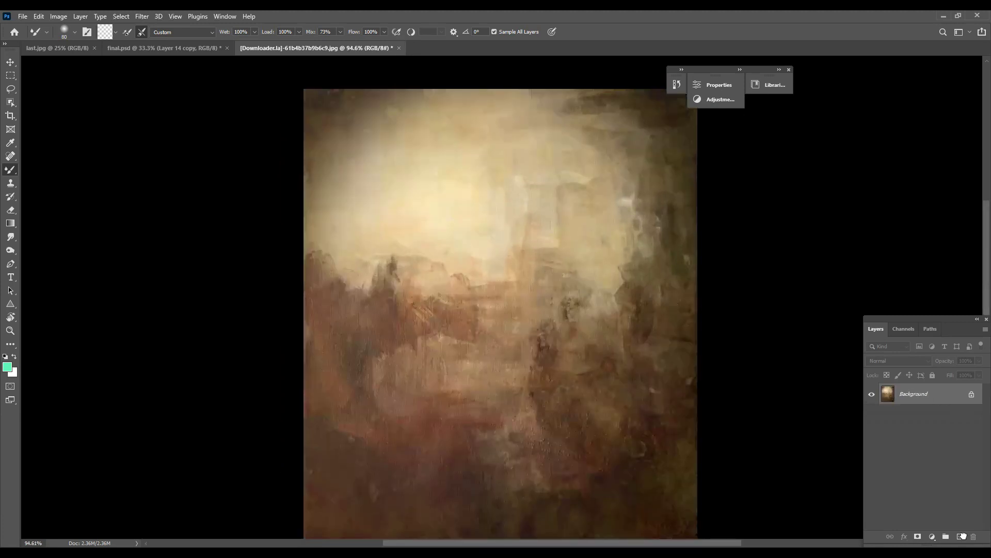
Step: Add a new layer in the texture document and fill it with a dark grey-brown color
{"action": "left_click_drag", "start_coordinate": [964, 535], "coordinate": [961, 536]}
{"action": "left_click", "coordinate": [6, 367]}
{"action": "left_click", "coordinate": [445, 307]}
{"action": "key", "text": "Return"}
{"action": "key", "text": "alt+BackSpace"}
Step: Hide the Background copy texture with a black mask and reveal its center with a soft white 1000 px brush
{"action": "left_click", "coordinate": [913, 394]}
{"action": "left_click", "coordinate": [81, 16]}
{"action": "mouse_move", "coordinate": [103, 179]}
{"action": "left_click", "coordinate": [206, 187]}
{"action": "right_click", "coordinate": [10, 170]}
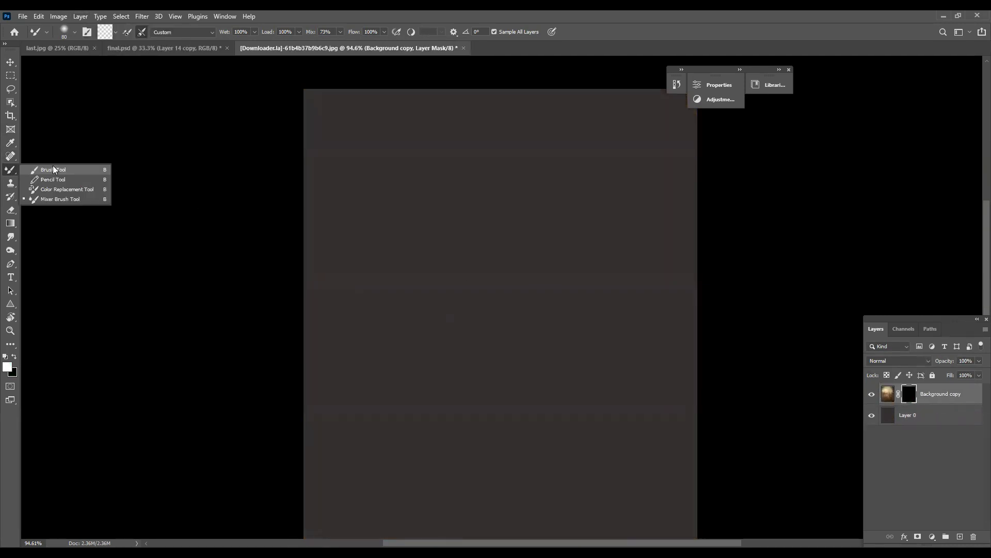
{"action": "left_click", "coordinate": [52, 168]}
{"action": "left_click", "coordinate": [495, 291]}
{"action": "left_click_drag", "start_coordinate": [500, 278], "coordinate": [573, 343]}
Step: Add a Color Lookup adjustment above the texture and try different 3DLUT looks, ending on 3Strip.look
{"action": "left_click", "coordinate": [933, 536]}
{"action": "left_click", "coordinate": [929, 481]}
{"action": "key", "text": "Down"}
{"action": "key", "text": "Down"}
{"action": "key", "text": "Down"}
{"action": "key", "text": "Down"}
{"action": "key", "text": "Down"}
{"action": "key", "text": "Down"}
{"action": "key", "text": "Down"}
{"action": "key", "text": "Up"}
{"action": "key", "text": "Up"}
{"action": "key", "text": "Up"}
{"action": "key", "text": "Up"}
{"action": "key", "text": "Up"}
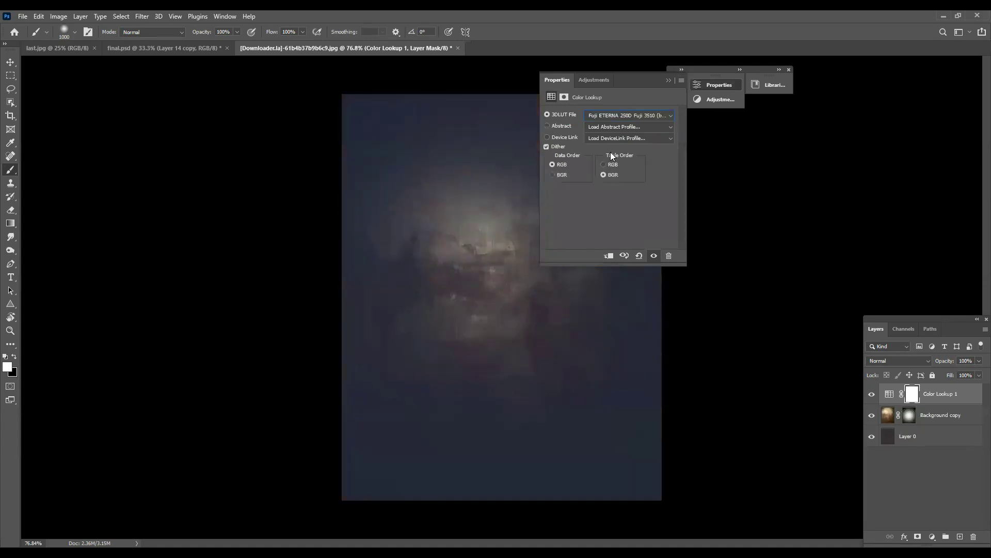
{"action": "key", "text": "Down"}
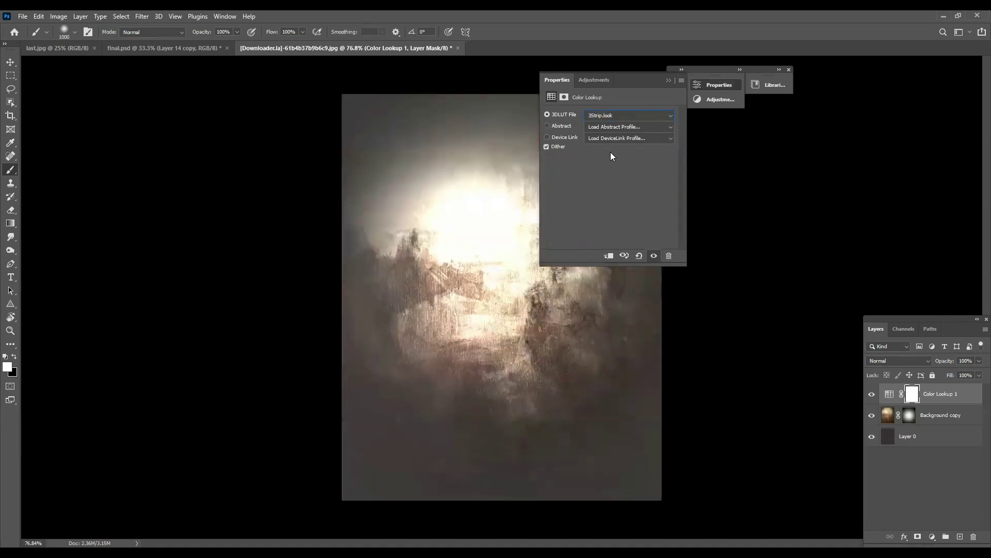
Step: Switch the Color Lookup adjustment's 3DLUT file to Crisp_Warm.look
{"action": "left_click", "coordinate": [669, 80]}
{"action": "mouse_move", "coordinate": [979, 360]}
{"action": "left_mouse_down"}
{"action": "mouse_move", "coordinate": [955, 373]}
{"action": "mouse_move", "coordinate": [983, 373]}
{"action": "left_mouse_up"}
{"action": "left_click", "coordinate": [715, 85]}
{"action": "key", "text": "Down"}
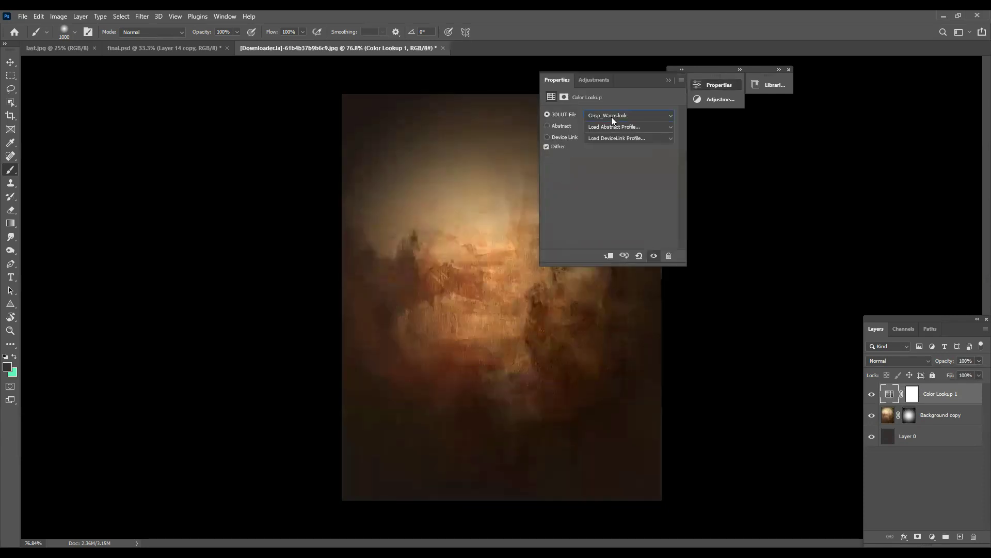
Step: Adjust Background copy with Hue +10 and Saturation +19, and flatten the texture document into a single layer
{"action": "left_click", "coordinate": [887, 414]}
{"action": "key", "text": "ctrl+u"}
{"action": "left_click_drag", "start_coordinate": [702, 250], "coordinate": [722, 279]}
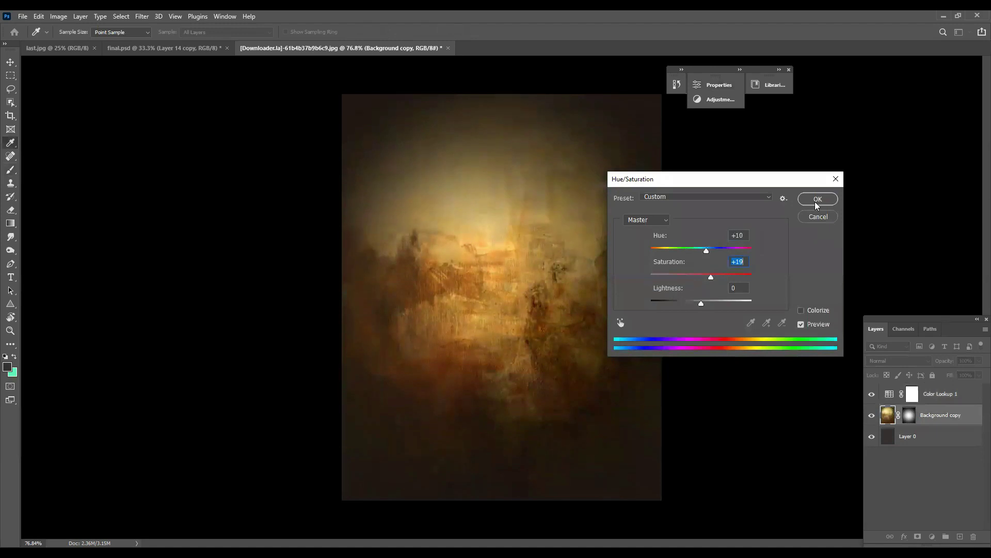
{"action": "key", "text": "Escape"}
{"action": "key", "text": "b"}
{"action": "key", "text": "ctrl+shift+alt+f"}
Step: Smudge the texture around its bright center with a hard round 60 px Smudge tip at 1% spacing
{"action": "key", "text": "r"}
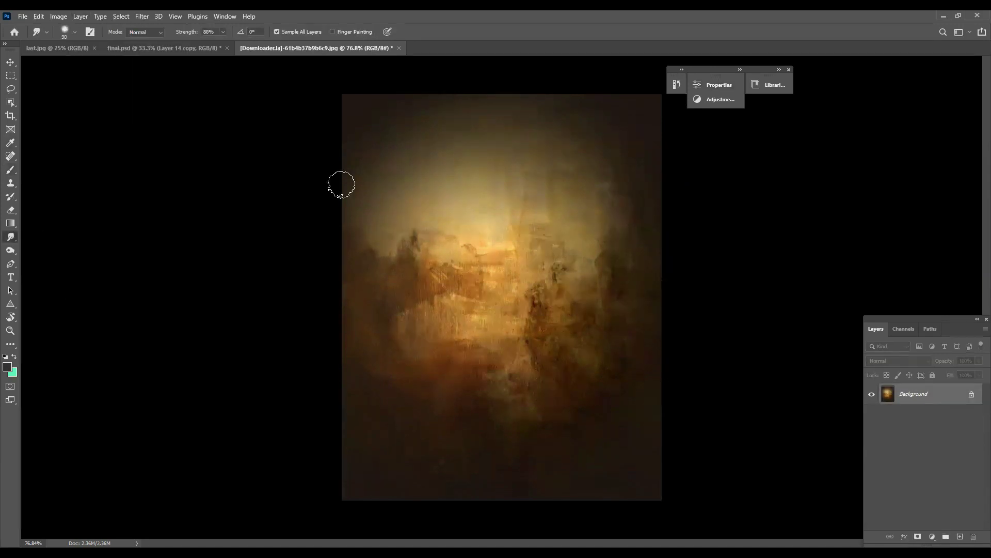
{"action": "key", "text": "F5"}
{"action": "left_click_drag", "start_coordinate": [815, 270], "coordinate": [800, 271]}
{"action": "left_click", "coordinate": [874, 151]}
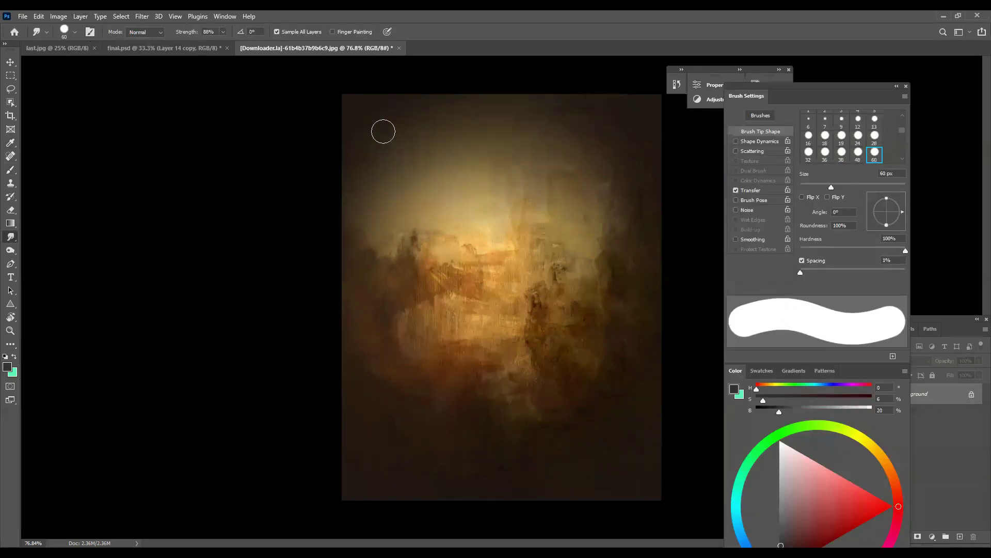
{"action": "mouse_move", "coordinate": [409, 144]}
{"action": "left_mouse_down"}
{"action": "mouse_move", "coordinate": [394, 240]}
{"action": "mouse_move", "coordinate": [383, 252]}
{"action": "mouse_move", "coordinate": [416, 341]}
{"action": "mouse_move", "coordinate": [442, 270]}
{"action": "mouse_move", "coordinate": [420, 247]}
{"action": "mouse_move", "coordinate": [410, 276]}
{"action": "mouse_move", "coordinate": [428, 227]}
{"action": "mouse_move", "coordinate": [421, 383]}
{"action": "mouse_move", "coordinate": [399, 399]}
{"action": "left_mouse_up"}
{"action": "left_click_drag", "start_coordinate": [374, 347], "coordinate": [368, 222]}
{"action": "mouse_move", "coordinate": [614, 263]}
{"action": "left_mouse_down"}
{"action": "mouse_move", "coordinate": [576, 212]}
{"action": "mouse_move", "coordinate": [559, 270]}
{"action": "left_mouse_up"}
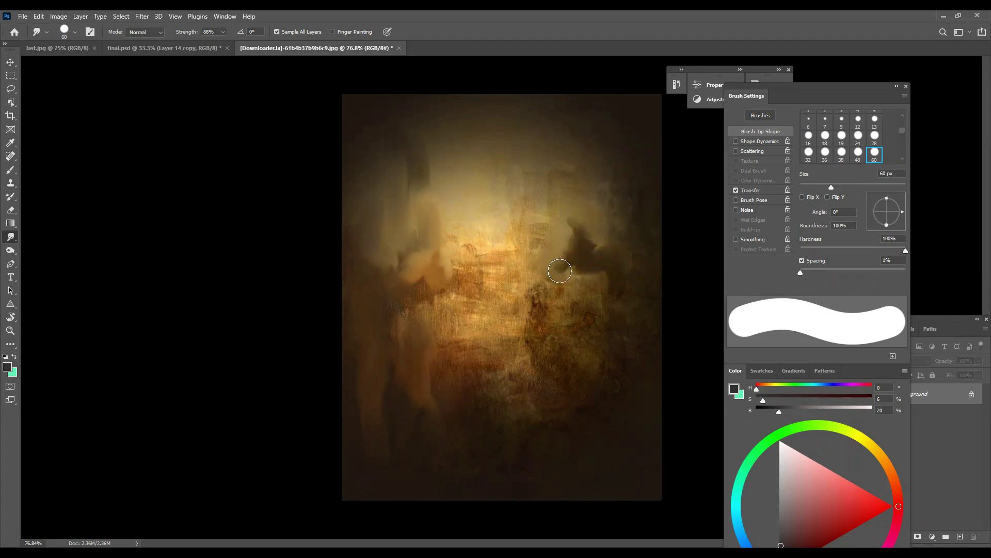
{"action": "mouse_move", "coordinate": [414, 294]}
{"action": "left_mouse_down"}
{"action": "mouse_move", "coordinate": [422, 240]}
{"action": "mouse_move", "coordinate": [461, 179]}
{"action": "mouse_move", "coordinate": [397, 290]}
{"action": "mouse_move", "coordinate": [440, 339]}
{"action": "mouse_move", "coordinate": [455, 386]}
{"action": "mouse_move", "coordinate": [450, 468]}
{"action": "left_mouse_up"}
{"action": "mouse_move", "coordinate": [590, 347]}
{"action": "left_mouse_down"}
{"action": "mouse_move", "coordinate": [609, 451]}
{"action": "mouse_move", "coordinate": [623, 405]}
{"action": "mouse_move", "coordinate": [615, 328]}
{"action": "left_mouse_up"}
{"action": "left_click_drag", "start_coordinate": [467, 206], "coordinate": [461, 262]}
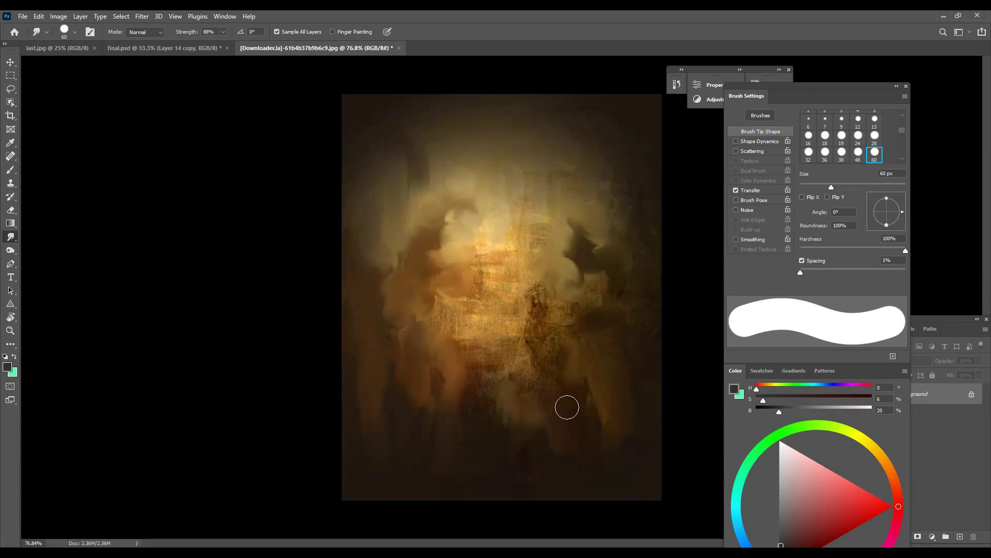
Step: Copy the smudged texture and paste it into final.psd directly above Layer 5
{"action": "key", "text": "ctrl+BackSpace"}
{"action": "key", "text": "ctrl+Tab"}
{"action": "scroll", "coordinate": [407, 263], "scroll_direction": "down", "scroll_amount": 3}
{"action": "left_click", "coordinate": [413, 267], "text": "ctrl"}
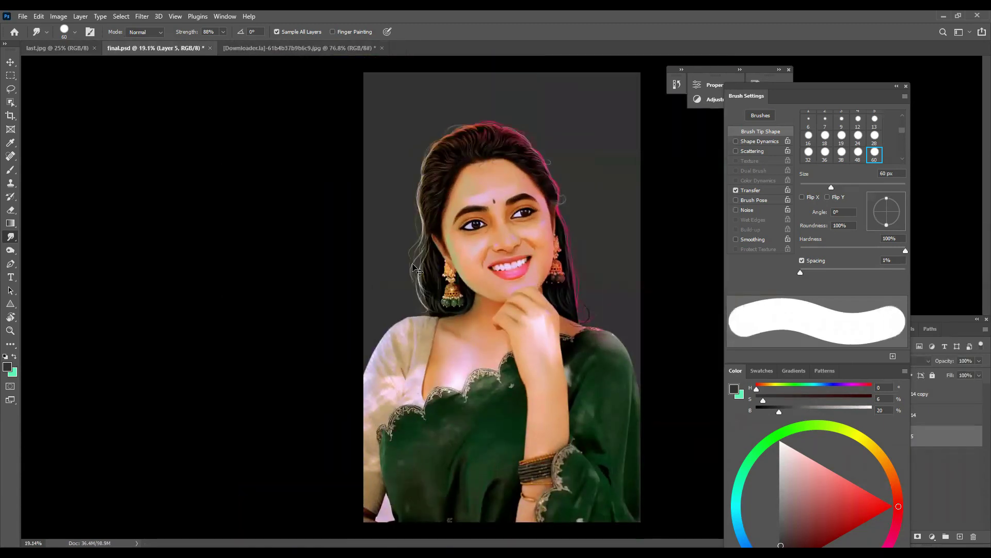
{"action": "left_click", "coordinate": [906, 86]}
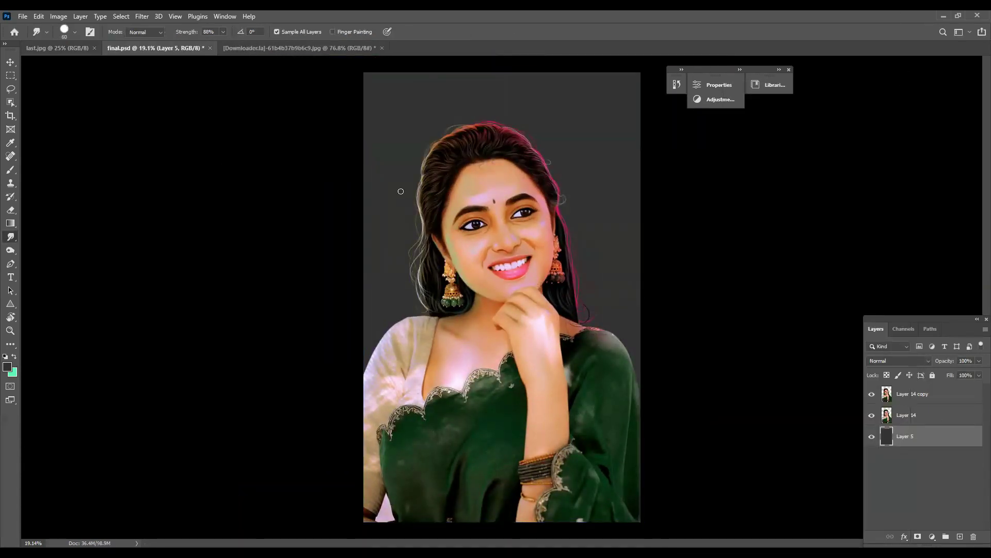
{"action": "left_click", "coordinate": [300, 47]}
{"action": "key", "text": "ctrl+c"}
{"action": "key", "text": "ctrl+Tab"}
{"action": "key", "text": "ctrl+Tab"}
{"action": "key", "text": "ctrl+v"}
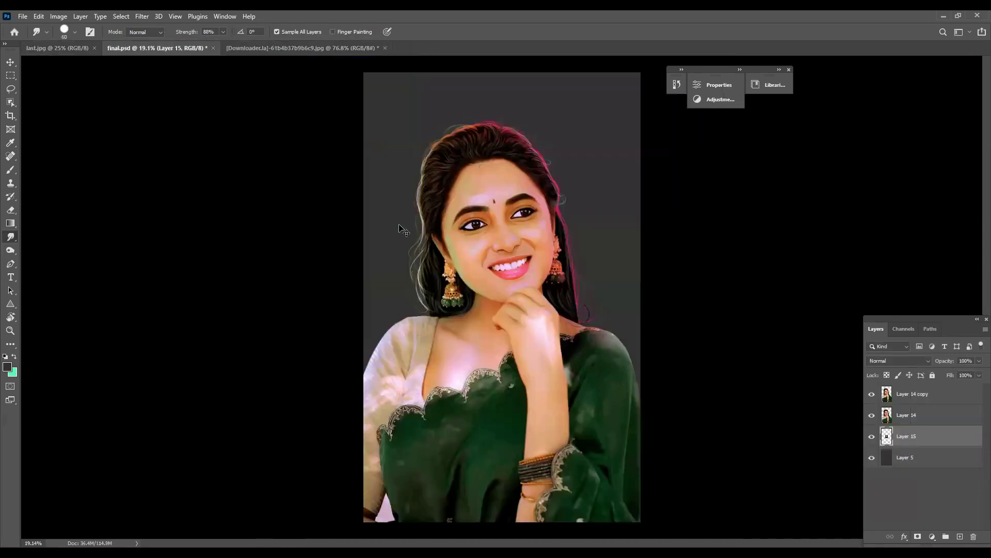
Step: Scale the pasted texture on Layer 15 up to span the canvas width behind the portrait
{"action": "key", "text": "ctrl+t"}
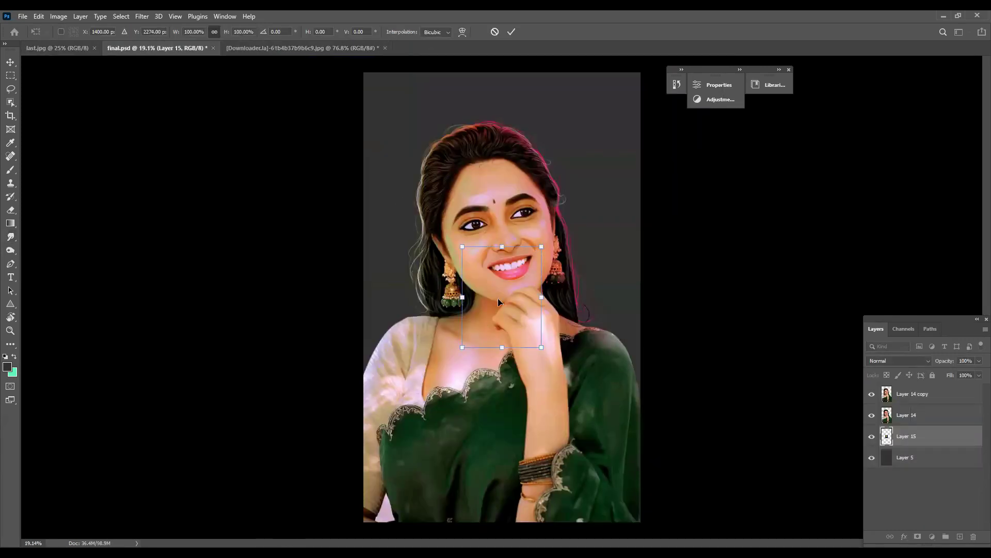
{"action": "left_click_drag", "start_coordinate": [541, 347], "coordinate": [631, 444]}
{"action": "key", "text": "Return"}
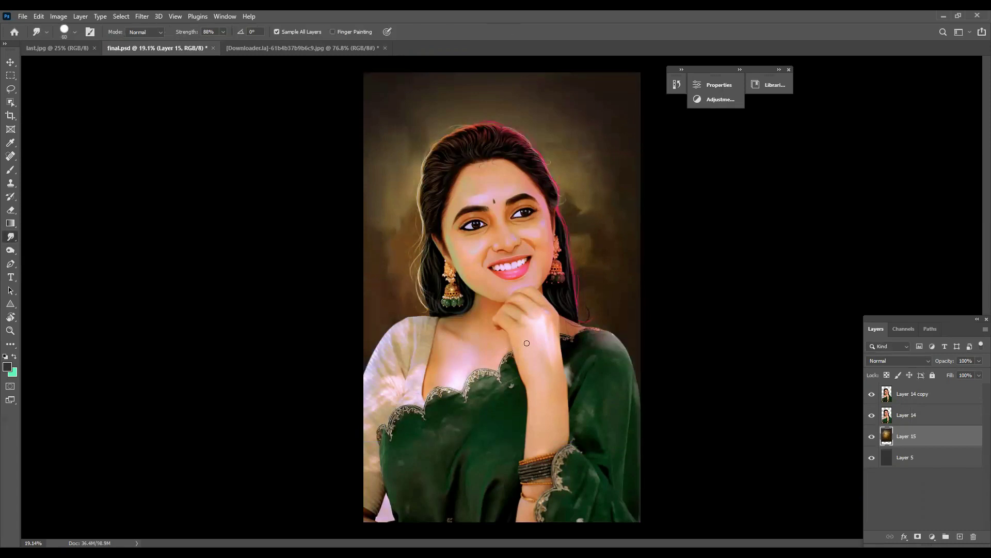
Step: Hide Layer 14 copy with a black mask and paint the face and hair back in with a large soft white brush
{"action": "left_click", "coordinate": [80, 16]}
{"action": "mouse_move", "coordinate": [129, 180]}
{"action": "left_click", "coordinate": [212, 192]}
{"action": "key", "text": "b"}
{"action": "key", "text": "x"}
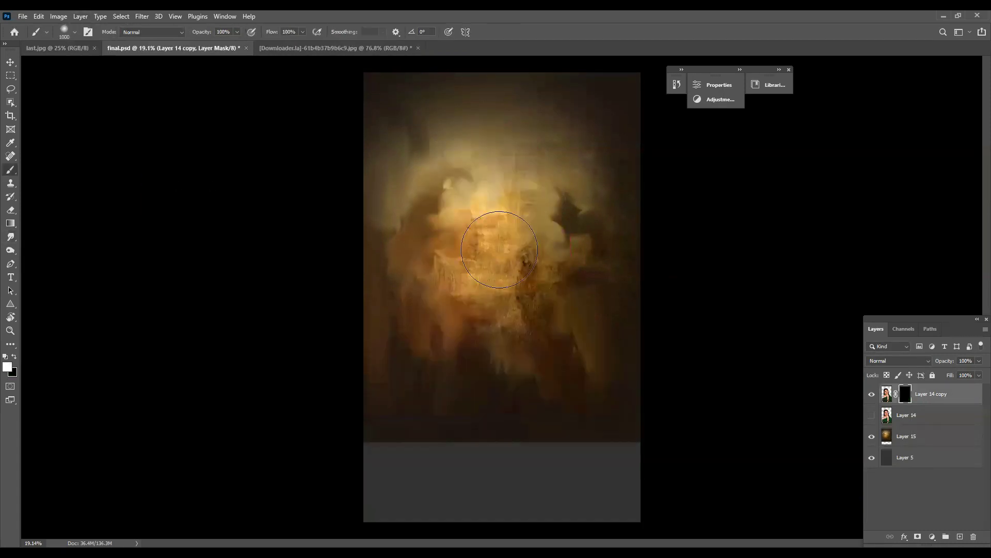
{"action": "mouse_move", "coordinate": [480, 217]}
{"action": "left_mouse_down"}
{"action": "mouse_move", "coordinate": [478, 191]}
{"action": "mouse_move", "coordinate": [495, 269]}
{"action": "mouse_move", "coordinate": [486, 225]}
{"action": "left_mouse_up"}
{"action": "key", "text": "bracketright"}
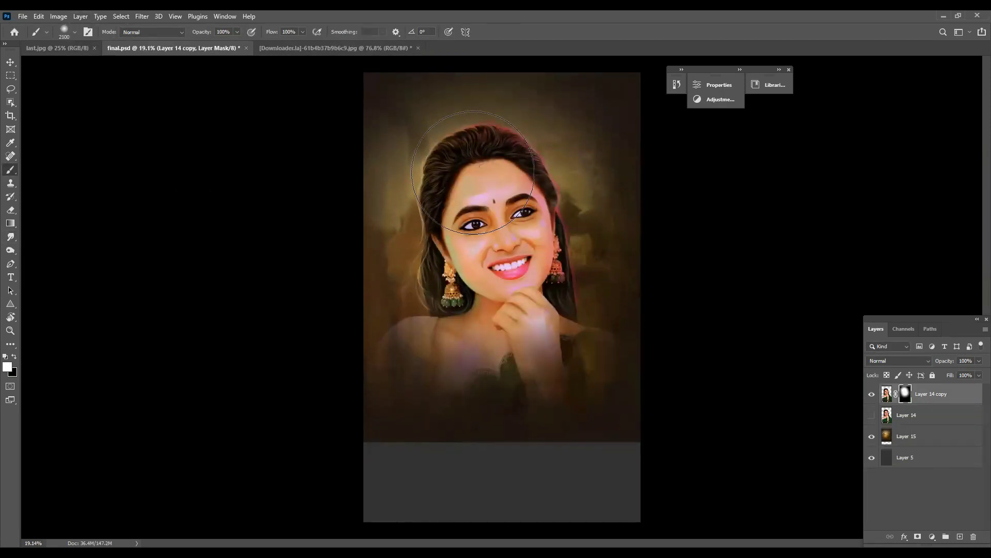
Step: Crop the portrait to 12 × 16 in at 400 px/in around the head and upper body
{"action": "key", "text": "c"}
{"action": "left_click_drag", "start_coordinate": [509, 474], "coordinate": [511, 475]}
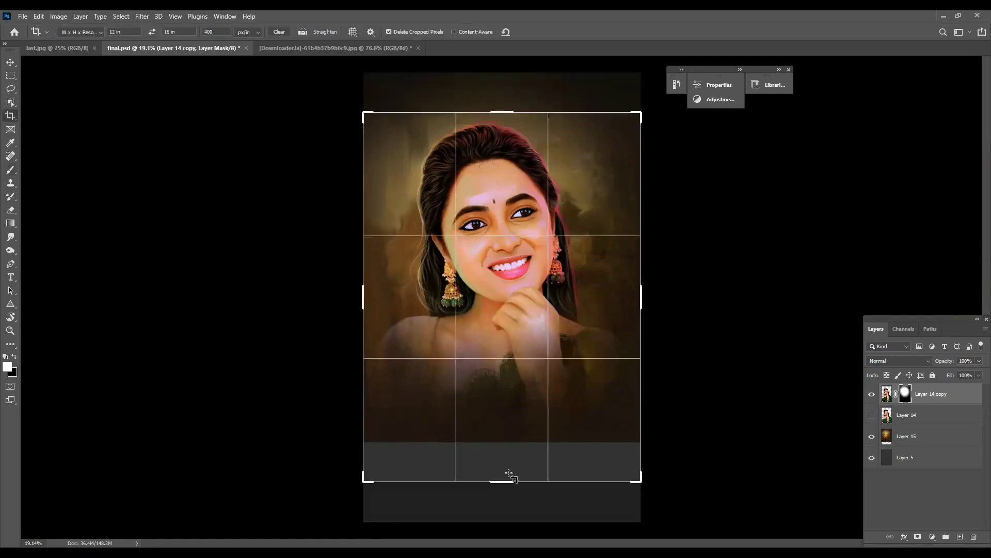
{"action": "left_click_drag", "start_coordinate": [498, 212], "coordinate": [545, 211]}
{"action": "key", "text": "Return"}
{"action": "scroll", "coordinate": [542, 217], "scroll_direction": "down", "scroll_amount": 2}
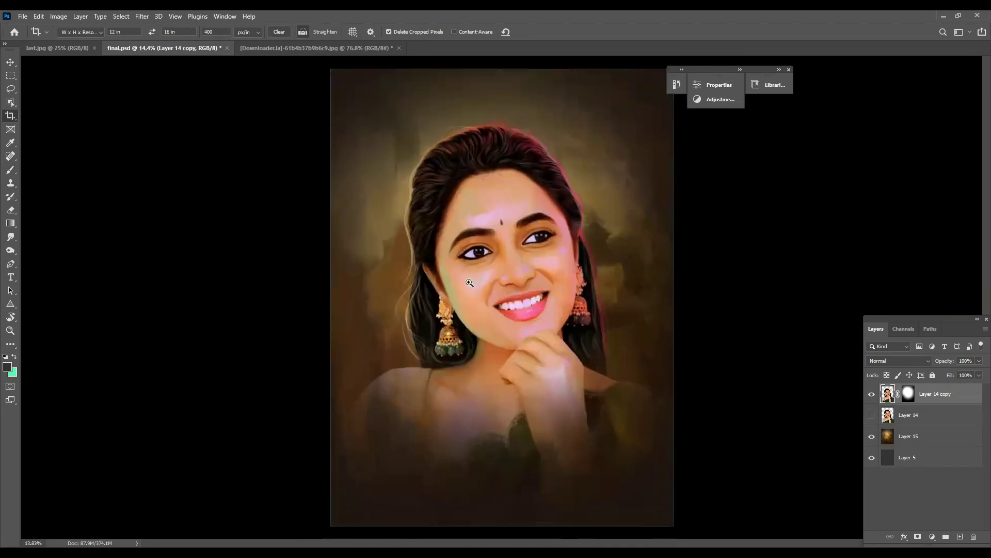
Step: Reveal the shoulders and clothing on the Layer 14 copy mask with a soft 2700 px white brush, reducing the flow to 46%
{"action": "key", "text": "b"}
{"action": "mouse_move", "coordinate": [562, 405]}
{"action": "left_mouse_down"}
{"action": "mouse_move", "coordinate": [439, 413]}
{"action": "mouse_move", "coordinate": [620, 400]}
{"action": "left_mouse_up"}
{"action": "key", "text": "bracketright"}
{"action": "key", "text": "bracketright"}
{"action": "key", "text": "bracketright"}
{"action": "key", "text": "bracketright"}
{"action": "key", "text": "bracketright"}
{"action": "key", "text": "bracketright"}
{"action": "left_click", "coordinate": [303, 32]}
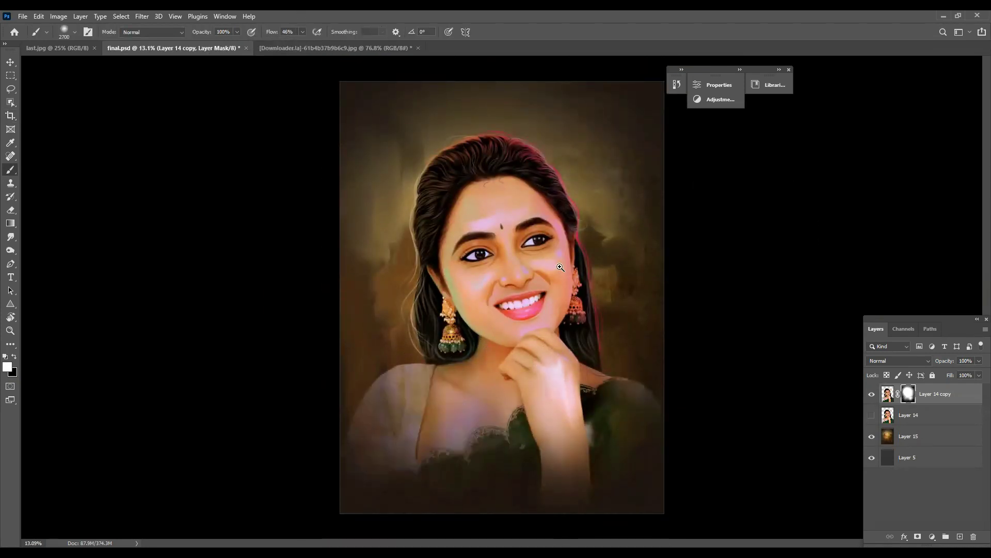
Step: Paint a soft black shadow behind the hair and neck on a new layer above Layer 15 at 100% flow
{"action": "scroll", "coordinate": [558, 259], "scroll_direction": "up", "scroll_amount": 1}
{"action": "left_click", "coordinate": [919, 436]}
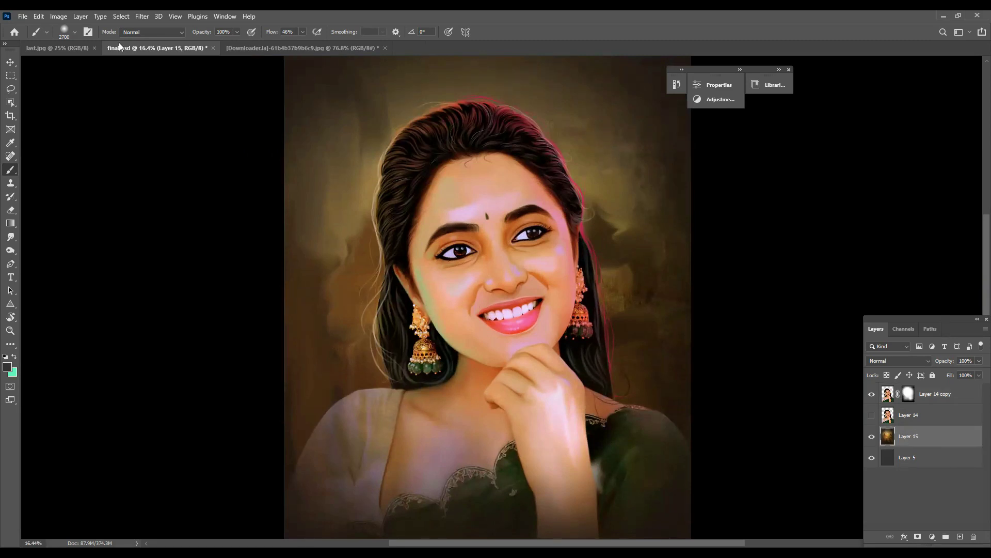
{"action": "left_click", "coordinate": [960, 536]}
{"action": "left_click_drag", "start_coordinate": [302, 32], "coordinate": [334, 42]}
{"action": "mouse_move", "coordinate": [367, 320]}
{"action": "left_mouse_down"}
{"action": "mouse_move", "coordinate": [447, 353]}
{"action": "mouse_move", "coordinate": [436, 323]}
{"action": "mouse_move", "coordinate": [493, 379]}
{"action": "left_mouse_up"}
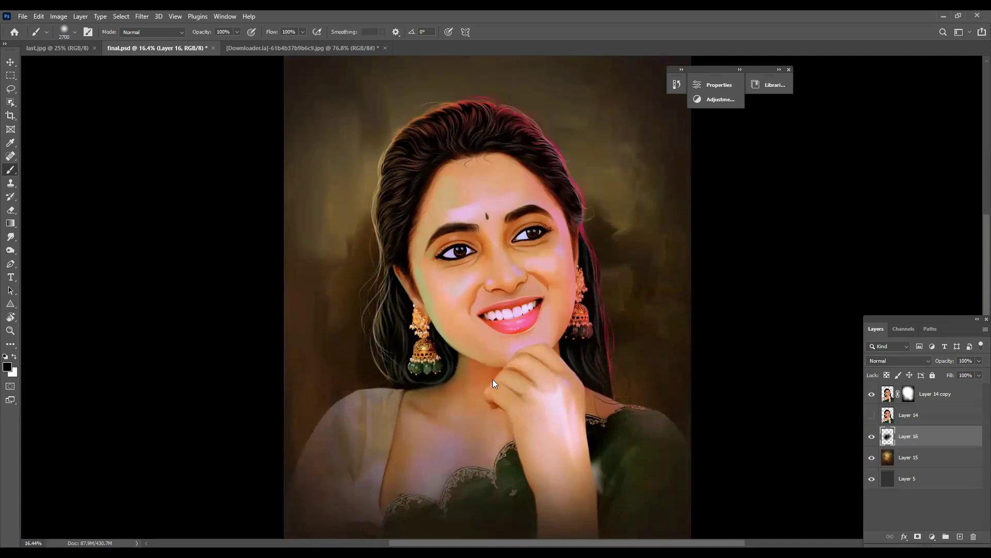
{"action": "key", "text": "ctrl+minus"}
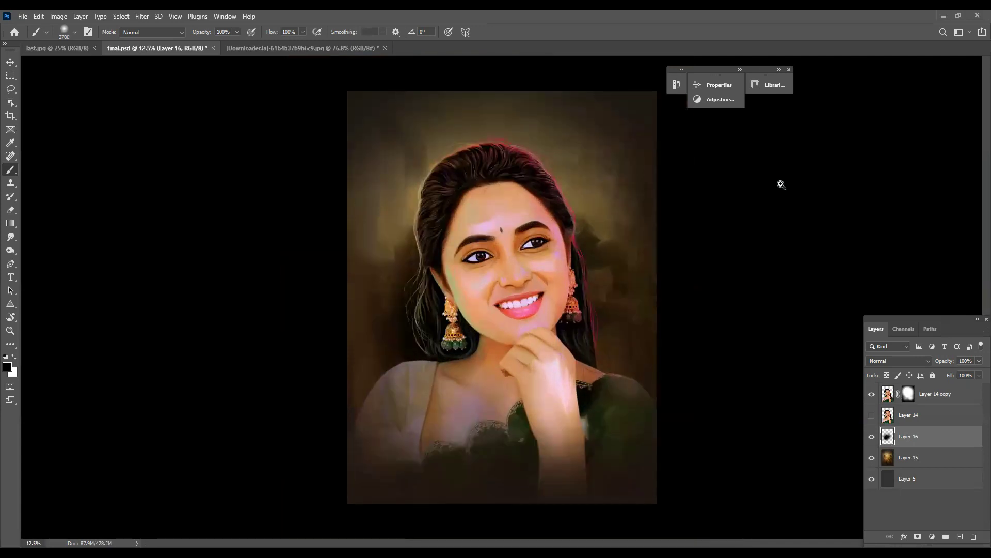
Step: Enlarge Layer 14 copy slightly and move the portrait up on the canvas with Free Transform
{"action": "left_click", "coordinate": [930, 397]}
{"action": "key", "text": "ctrl+t"}
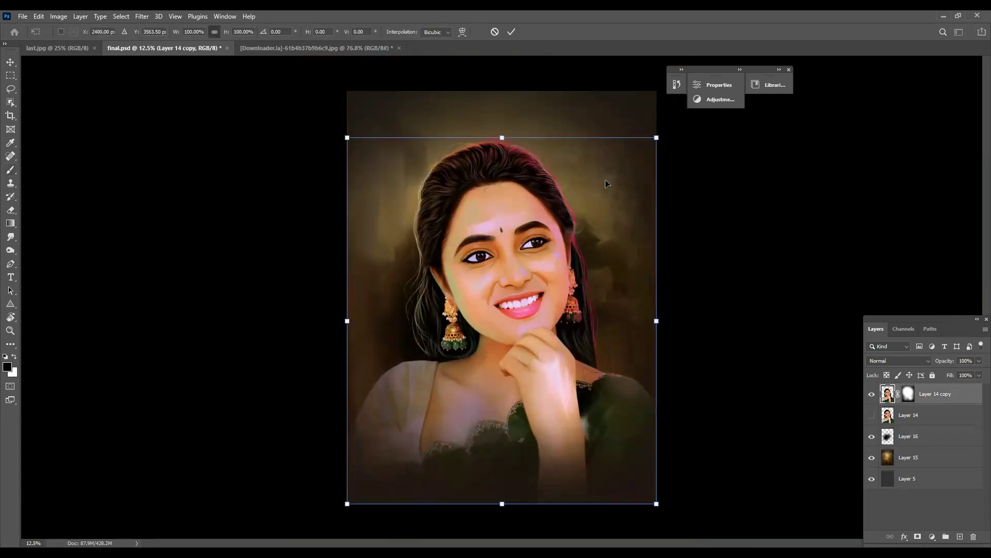
{"action": "key", "text": "Return"}
{"action": "scroll", "coordinate": [594, 217], "scroll_direction": "down", "scroll_amount": 1}
{"action": "scroll", "coordinate": [591, 231], "scroll_direction": "up", "scroll_amount": 2}
Step: Save the document as a new file named final011.psd
{"action": "key", "text": "ctrl+shift+s"}
{"action": "key", "text": "End"}
{"action": "type", "text": "01"}
{"action": "key", "text": "Return"}
Step: Add a linear 90° Gradient Fill layer above Layer 16 using a white-to-pink preset gradient
{"action": "scroll", "coordinate": [500, 297], "scroll_direction": "down", "scroll_amount": 2}
{"action": "scroll", "coordinate": [500, 297], "scroll_direction": "up", "scroll_amount": 1}
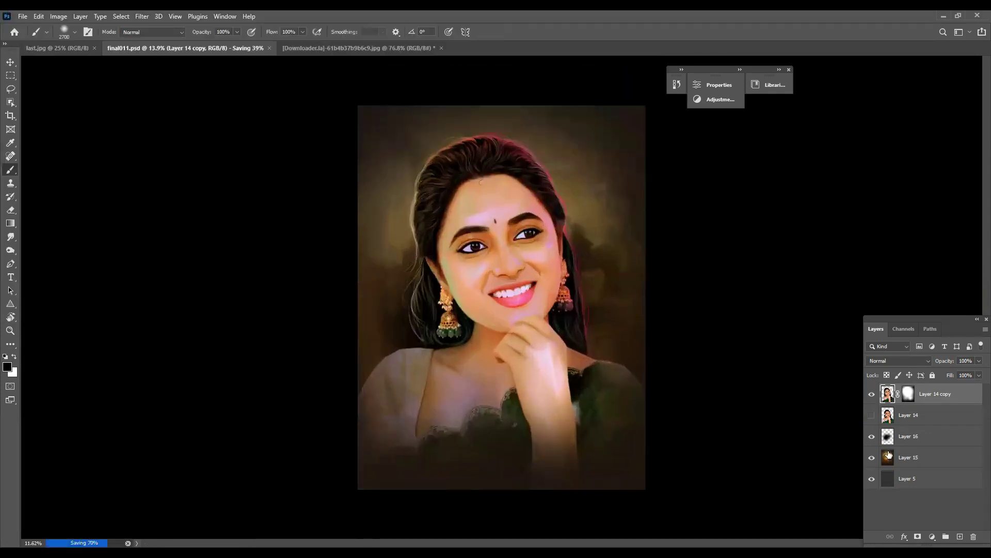
{"action": "left_click", "coordinate": [932, 537]}
{"action": "left_click", "coordinate": [929, 364]}
{"action": "left_click", "coordinate": [844, 234]}
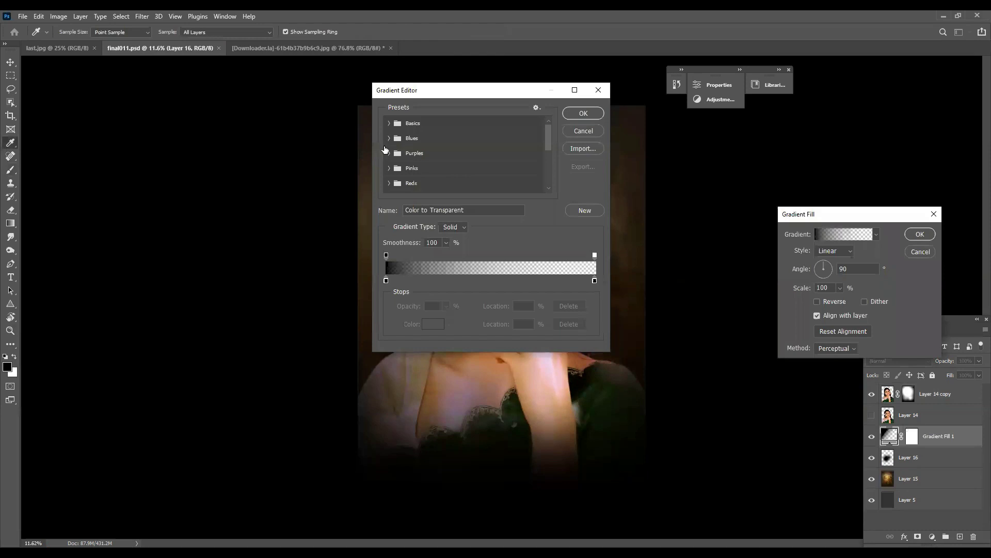
{"action": "left_click", "coordinate": [390, 154]}
{"action": "left_click", "coordinate": [408, 178]}
{"action": "left_click", "coordinate": [583, 113]}
{"action": "left_click", "coordinate": [921, 234]}
Step: Try several blend modes on the gradient fill layer and settle on Difference
{"action": "scroll", "coordinate": [890, 360], "scroll_direction": "down", "scroll_amount": 3}
{"action": "scroll", "coordinate": [887, 362], "scroll_direction": "down", "scroll_amount": 12}
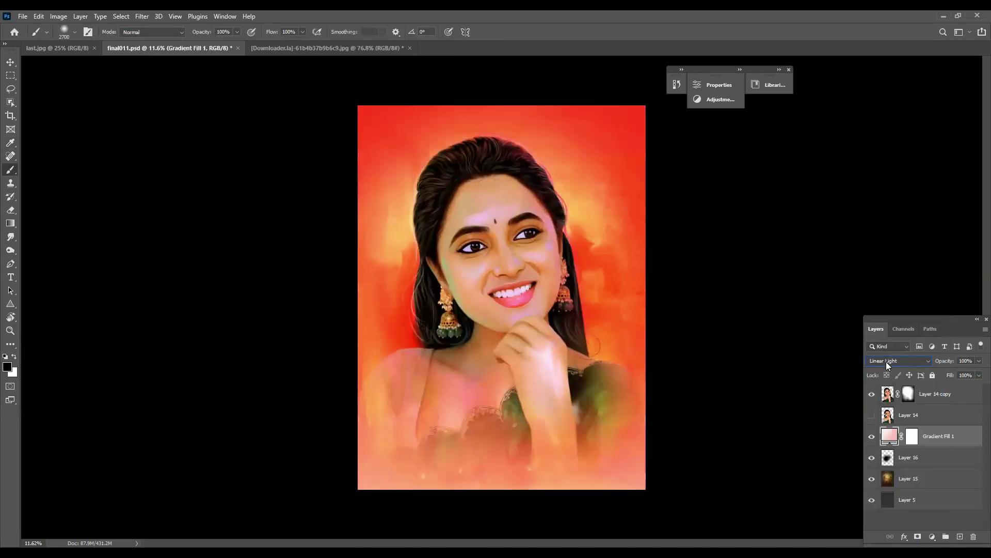
{"action": "scroll", "coordinate": [886, 361], "scroll_direction": "down", "scroll_amount": 3}
Step: Try recoloring the pink stop of the Gradient Fill 1 gradient with other hues, including olive and pale gray-green
{"action": "double_click", "coordinate": [889, 438]}
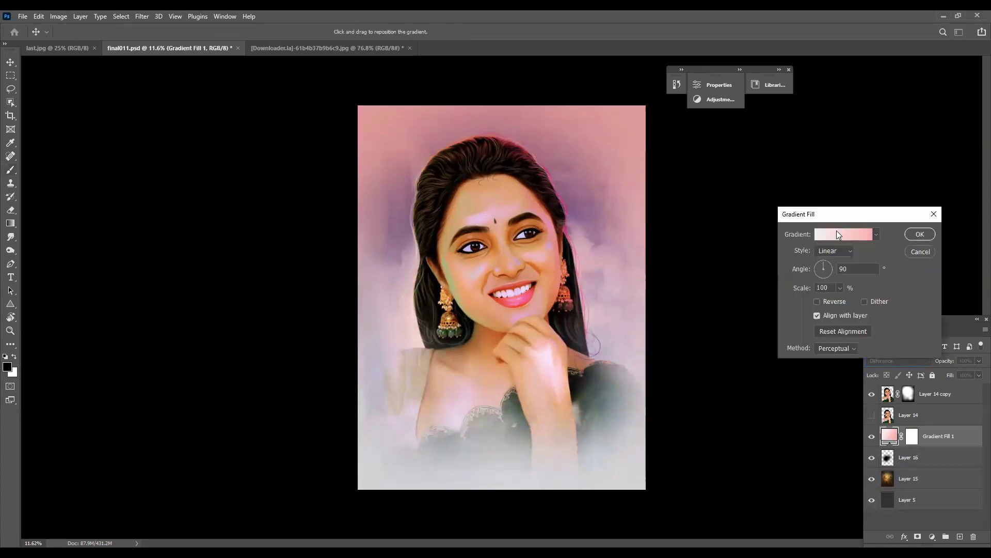
{"action": "left_click", "coordinate": [837, 233]}
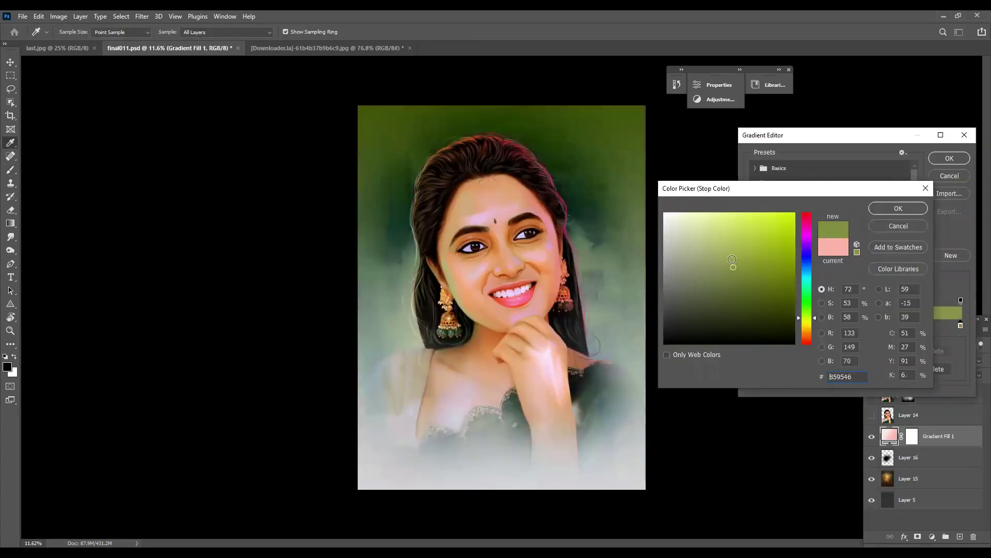
{"action": "left_click", "coordinate": [807, 239]}
{"action": "left_click", "coordinate": [706, 232]}
{"action": "left_click", "coordinate": [686, 227]}
{"action": "left_click", "coordinate": [807, 296]}
{"action": "left_click", "coordinate": [670, 237]}
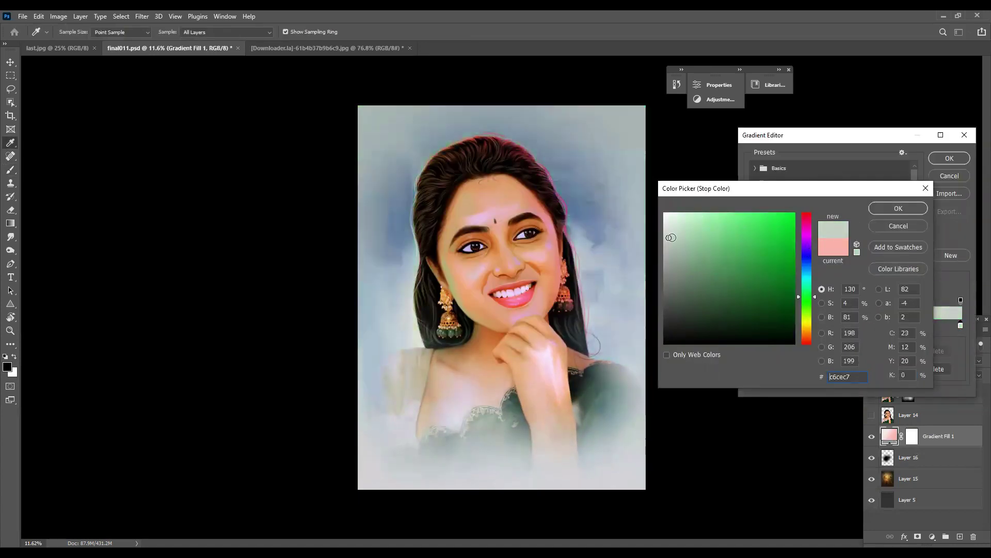
{"action": "left_click", "coordinate": [806, 333]}
{"action": "mouse_move", "coordinate": [692, 269]}
{"action": "left_mouse_down"}
{"action": "mouse_move", "coordinate": [717, 228]}
{"action": "mouse_move", "coordinate": [716, 238]}
{"action": "left_mouse_up"}
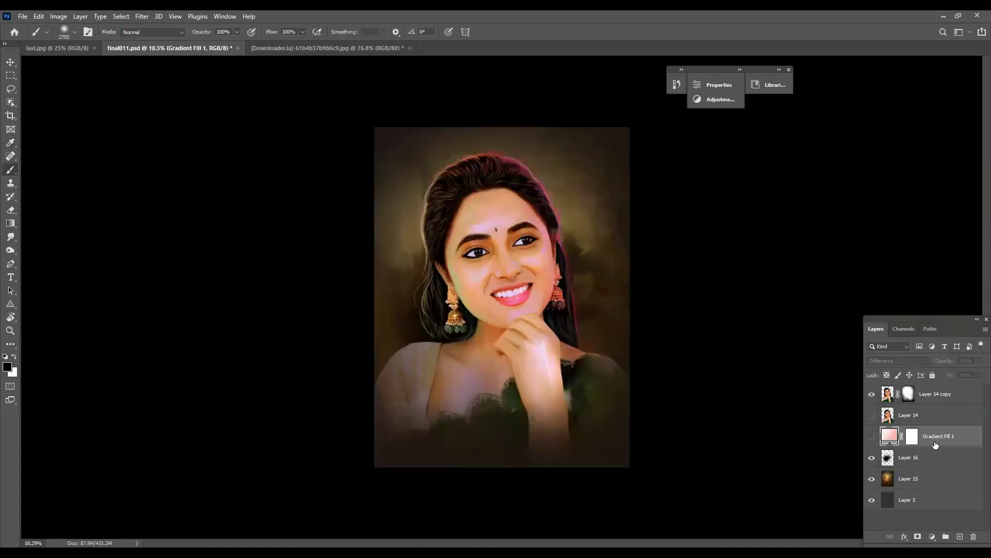
Step: Delete the Gradient Fill 1 layer
{"action": "key", "text": "Delete"}
{"action": "key", "text": "ctrl+plus"}
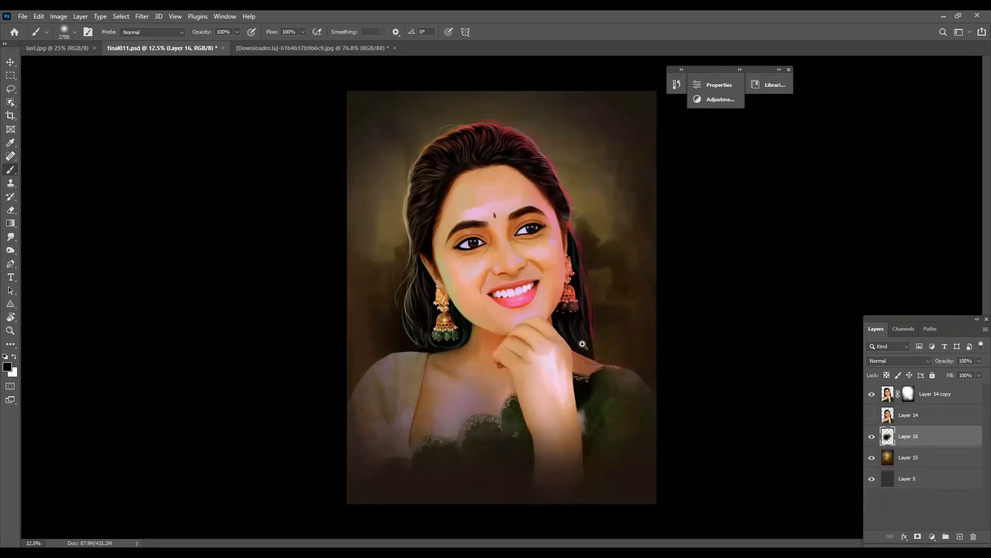
Step: Examine the portrait's hair strands, hair edges, eyes, mouth and earrings up close against the dark background
{"action": "left_click_drag", "start_coordinate": [583, 345], "coordinate": [391, 255]}
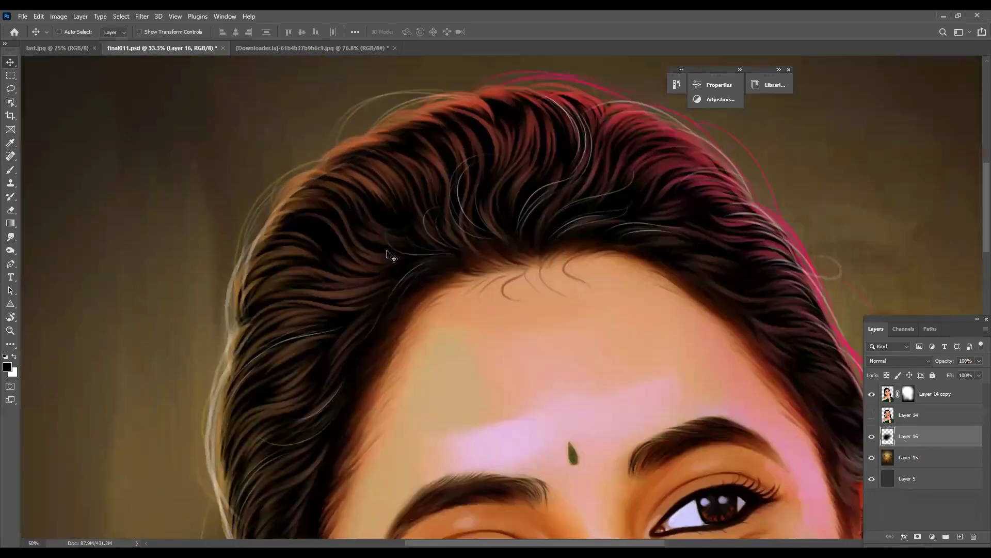
{"action": "scroll", "coordinate": [391, 255], "scroll_direction": "down", "scroll_amount": 3}
{"action": "scroll", "coordinate": [460, 283], "scroll_direction": "down", "scroll_amount": 3}
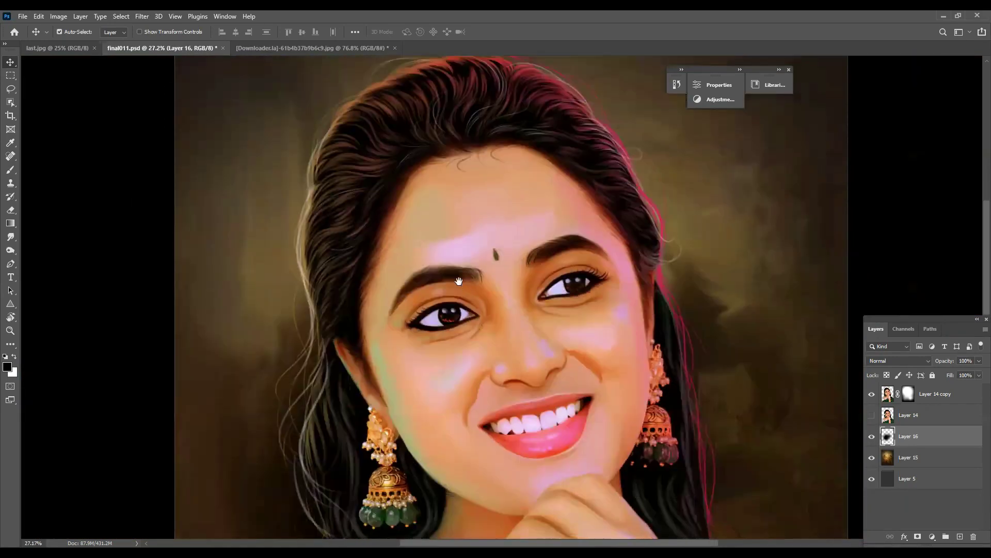
{"action": "scroll", "coordinate": [460, 284], "scroll_direction": "up", "scroll_amount": 3}
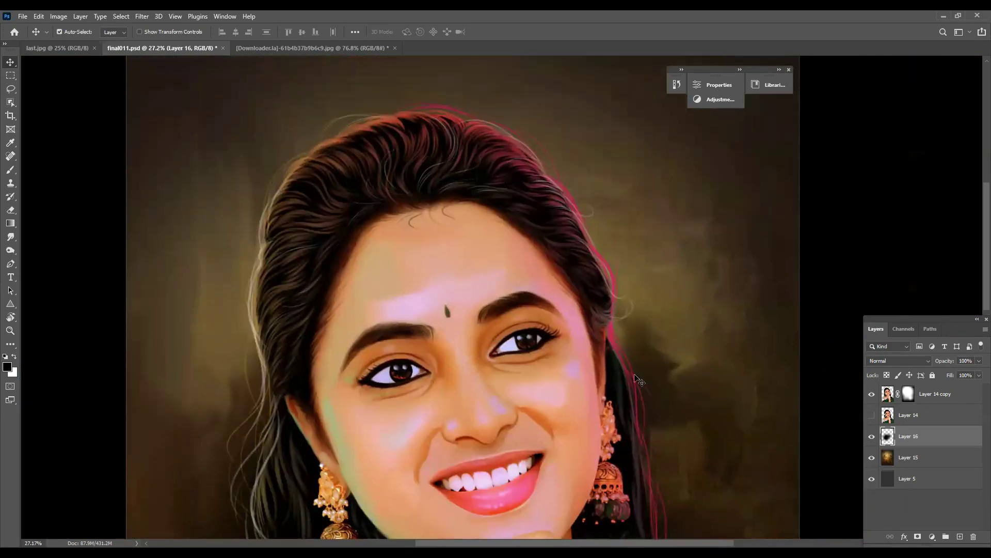
{"action": "scroll", "coordinate": [283, 239], "scroll_direction": "up", "scroll_amount": 2}
{"action": "scroll", "coordinate": [471, 226], "scroll_direction": "up", "scroll_amount": 2}
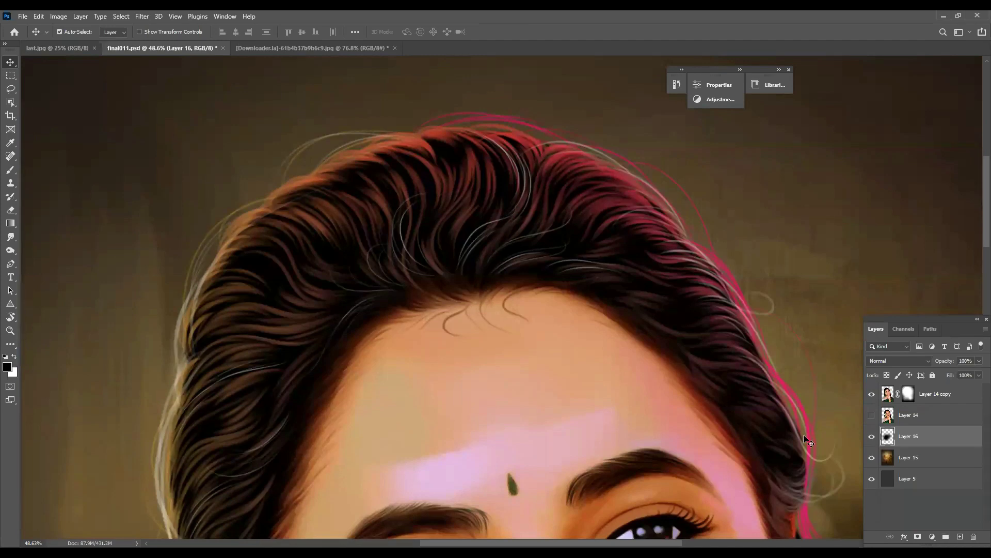
{"action": "scroll", "coordinate": [629, 211], "scroll_direction": "down", "scroll_amount": 2}
{"action": "scroll", "coordinate": [380, 310], "scroll_direction": "down", "scroll_amount": 4}
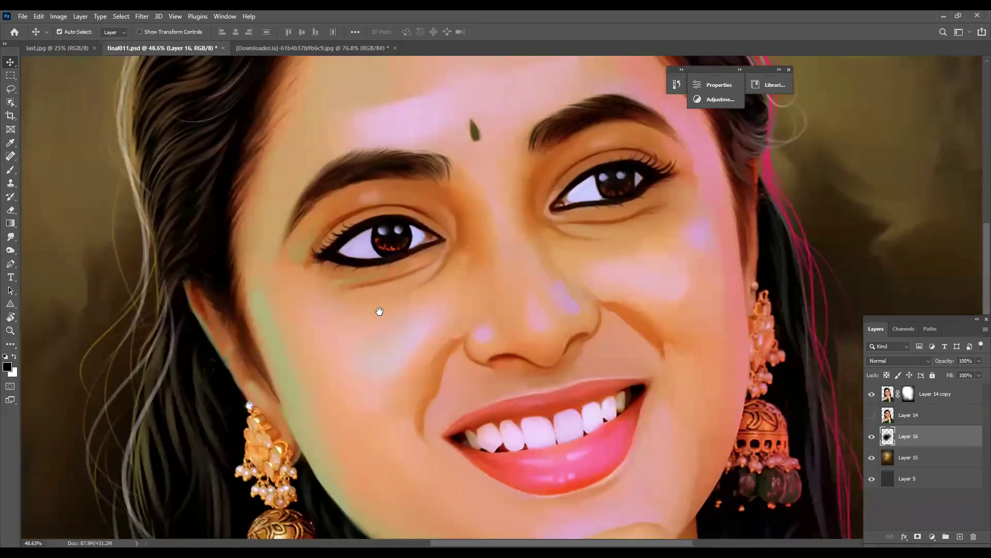
{"action": "scroll", "coordinate": [377, 278], "scroll_direction": "down", "scroll_amount": 2}
Step: Flatten the image, duplicate the background layer and try the Oil Paint filter on the copy
{"action": "key", "text": "ctrl+shift+alt+f"}
{"action": "key", "text": "ctrl+j"}
{"action": "left_click", "coordinate": [141, 16]}
{"action": "mouse_move", "coordinate": [243, 217]}
{"action": "left_click", "coordinate": [291, 256]}
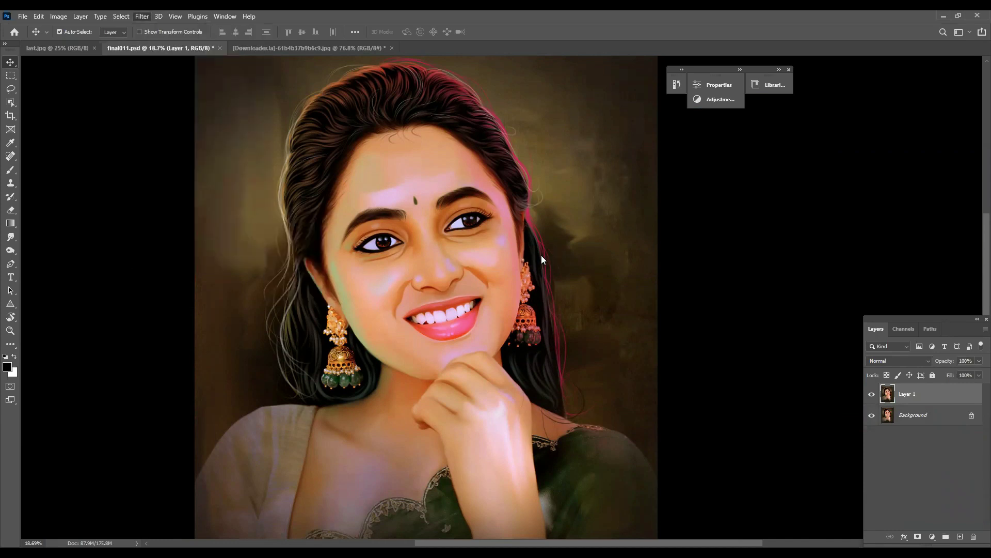
{"action": "mouse_move", "coordinate": [650, 242]}
{"action": "left_mouse_down"}
{"action": "mouse_move", "coordinate": [671, 228]}
{"action": "mouse_move", "coordinate": [648, 236]}
{"action": "left_mouse_up"}
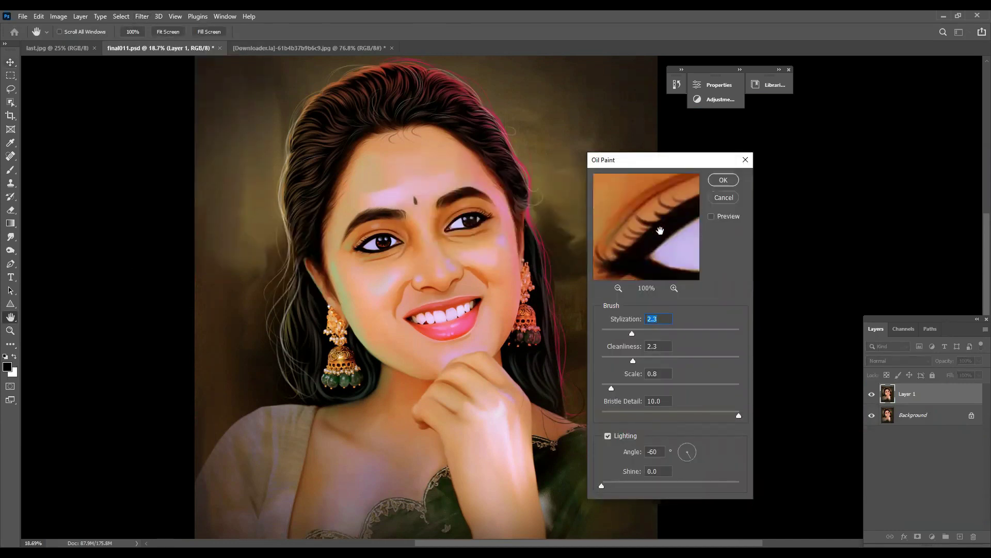
{"action": "left_click", "coordinate": [722, 199]}
{"action": "scroll", "coordinate": [312, 302], "scroll_direction": "up", "scroll_amount": 2}
{"action": "key", "text": "v"}
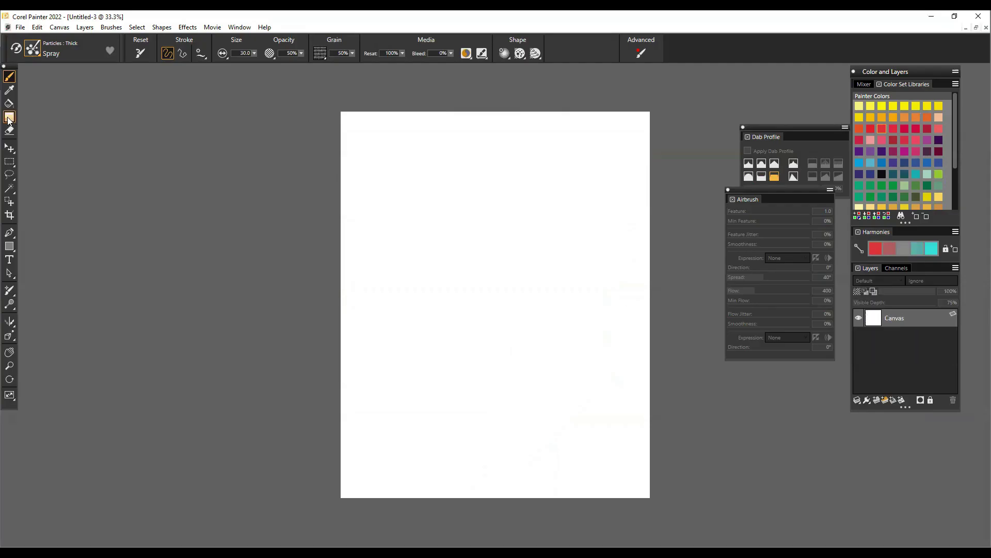
Step: In Corel Painter, fill the blank canvas with a radial orange-to-purple gradient starting at the canvas's left edge
{"action": "left_click", "coordinate": [9, 117]}
{"action": "left_click", "coordinate": [184, 53]}
{"action": "left_click_drag", "start_coordinate": [325, 277], "coordinate": [610, 273]}
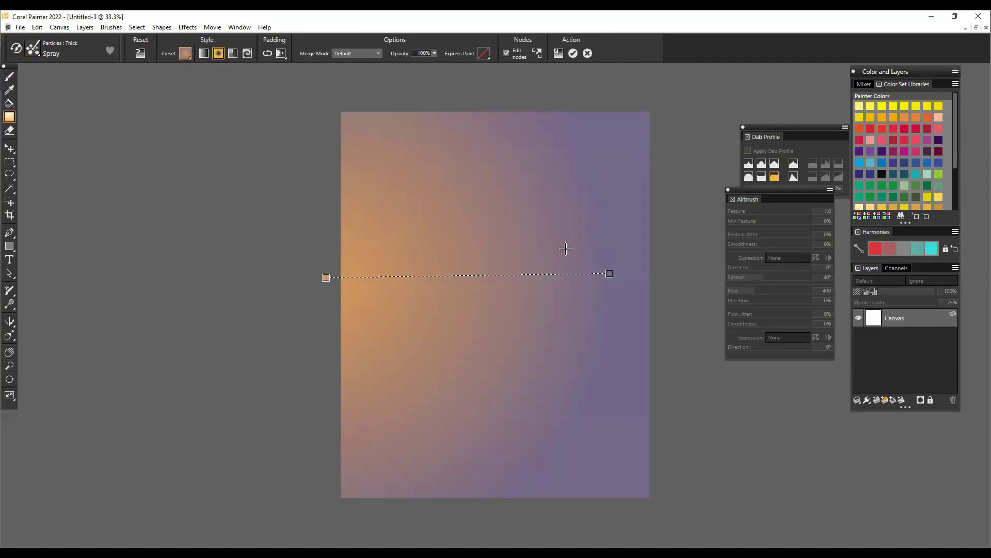
{"action": "key", "text": "f"}
Step: Smudge the gradient into soft vertical patches with the Coarse Flow Map brush from the Blenders : Messy category
{"action": "key", "text": "ctrl+b"}
{"action": "left_click", "coordinate": [62, 163]}
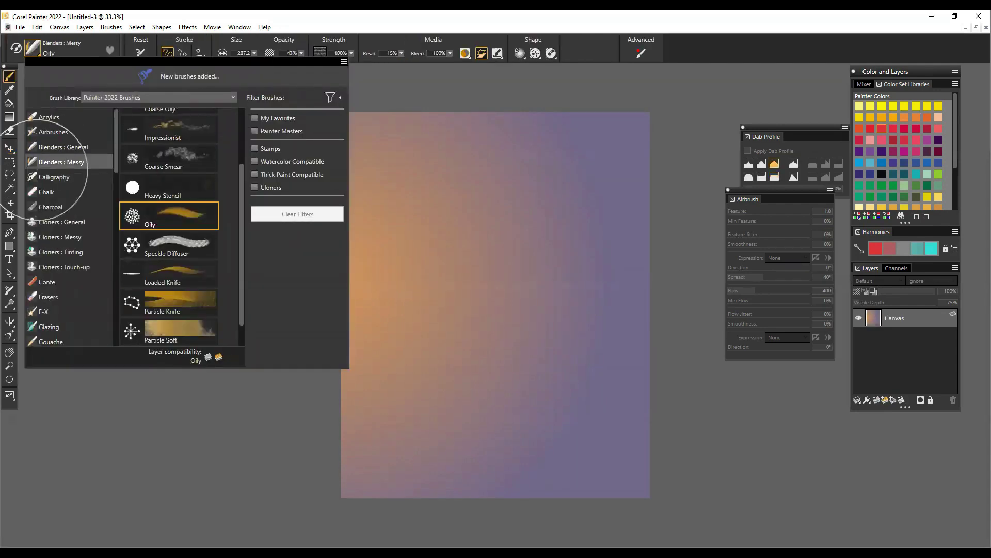
{"action": "left_click", "coordinate": [175, 222]}
{"action": "left_click", "coordinate": [86, 50]}
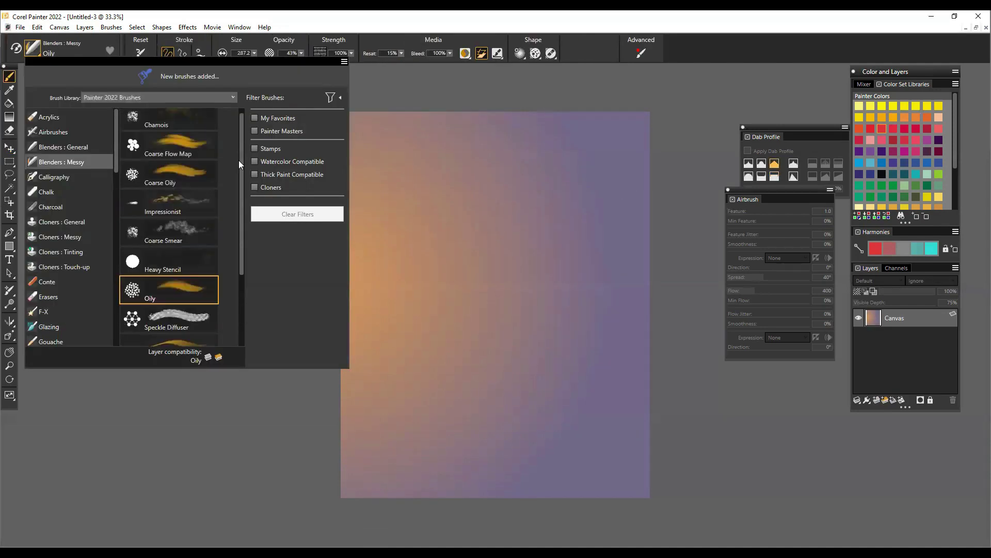
{"action": "left_click", "coordinate": [170, 233]}
{"action": "left_click_drag", "start_coordinate": [596, 139], "coordinate": [568, 302]}
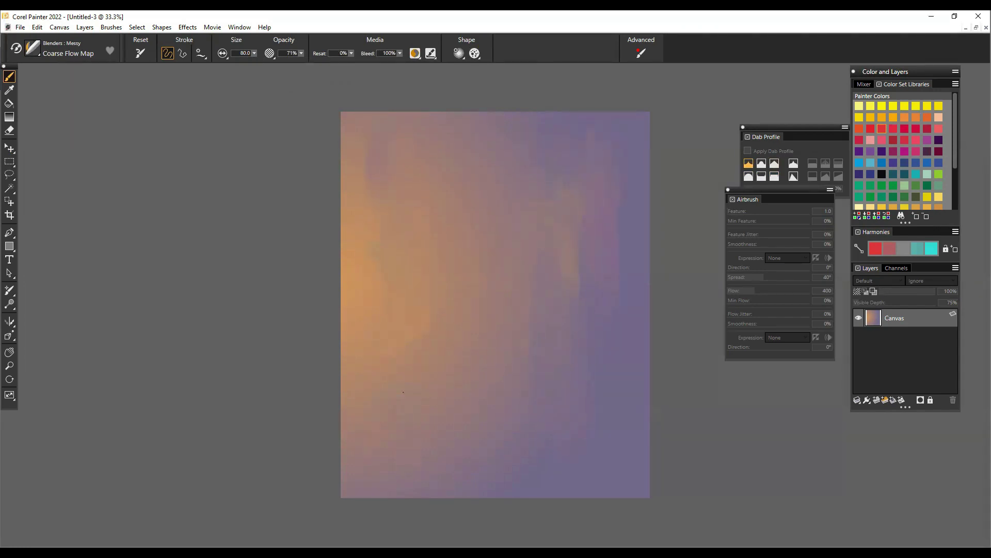
{"action": "left_click_drag", "start_coordinate": [356, 310], "coordinate": [362, 248]}
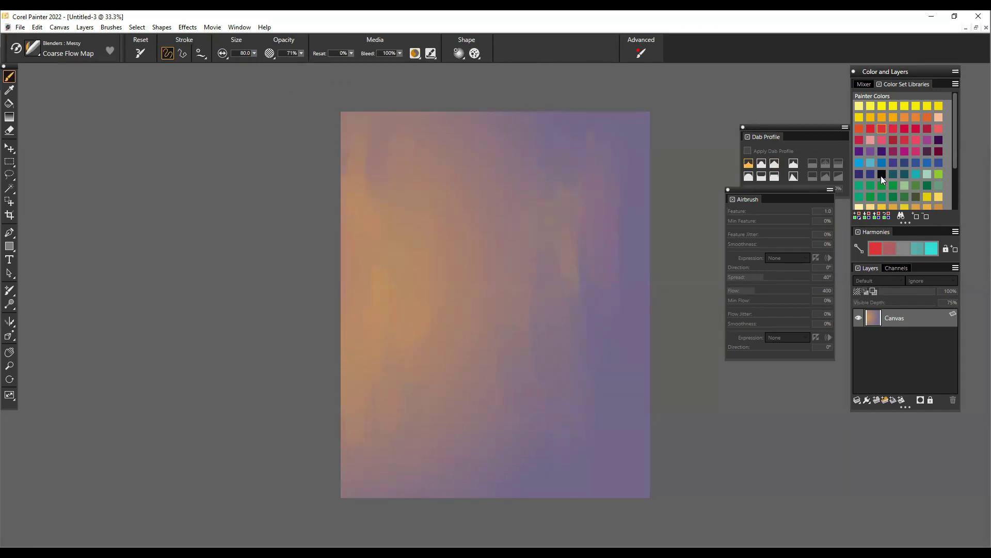
Step: Paint black, red and yellow patches into the gradient with the Coarse Flow Map brush, raising resaturation to 14% and up to 59%
{"action": "left_click", "coordinate": [882, 175]}
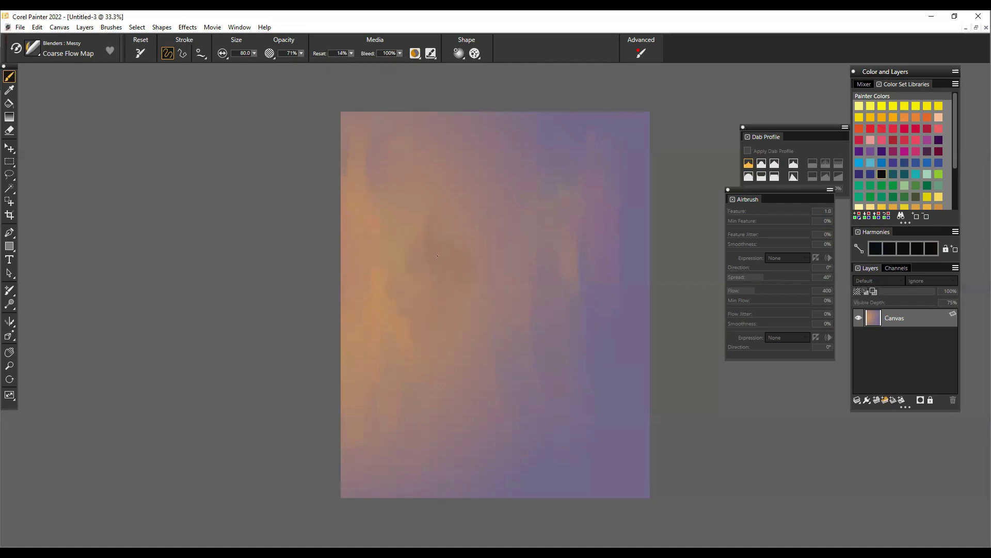
{"action": "left_click_drag", "start_coordinate": [351, 54], "coordinate": [362, 64]}
{"action": "left_click_drag", "start_coordinate": [506, 171], "coordinate": [522, 226]}
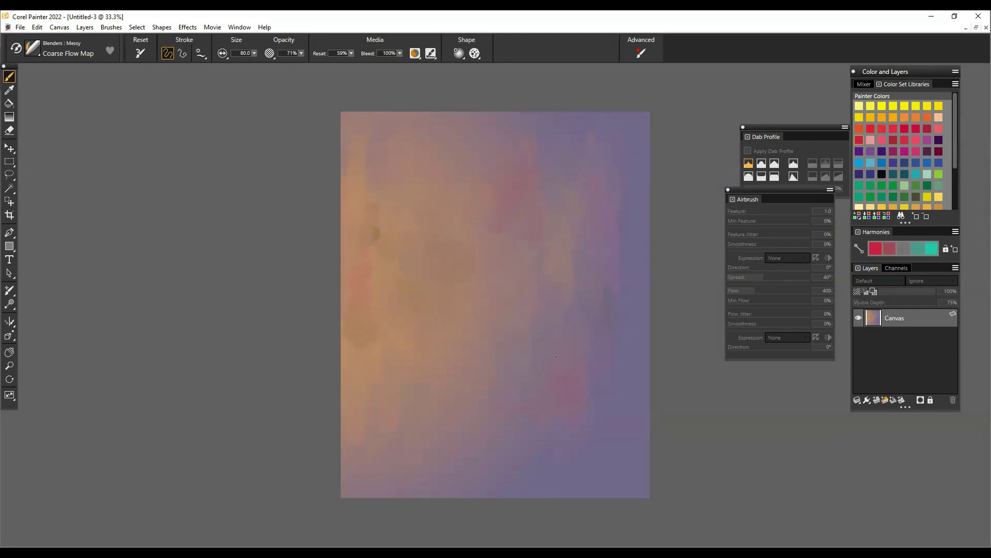
{"action": "mouse_move", "coordinate": [557, 356]}
{"action": "left_mouse_down"}
{"action": "mouse_move", "coordinate": [539, 288]}
{"action": "mouse_move", "coordinate": [585, 299]}
{"action": "left_mouse_up"}
Step: Smooth the colored patches on the canvas with the Wet Oily blender brush
{"action": "left_click", "coordinate": [36, 43]}
{"action": "scroll", "coordinate": [194, 331], "scroll_direction": "down", "scroll_amount": 1}
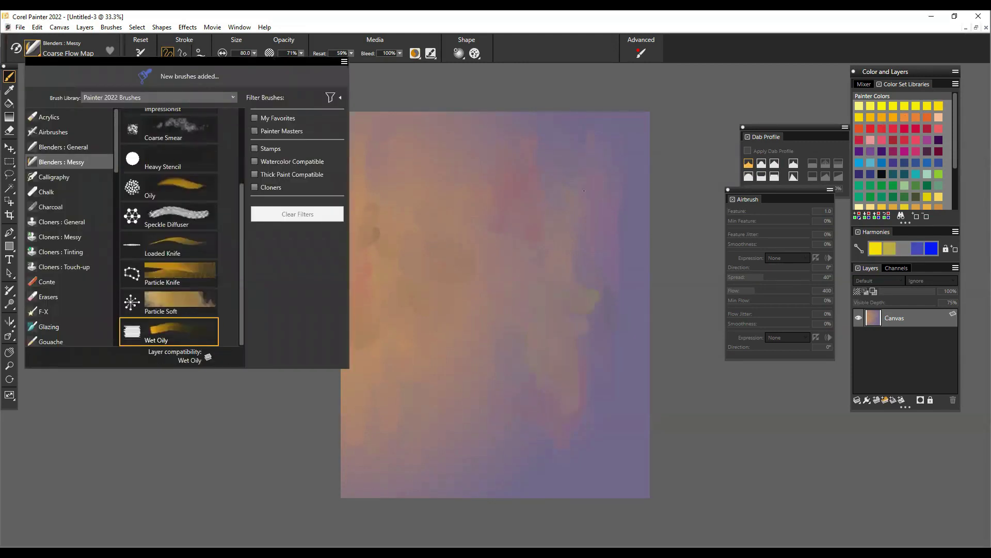
{"action": "left_click", "coordinate": [171, 329]}
Step: Break up the color patches into mottled texture with the Speckle Diffuser brush and choose crimson as the color
{"action": "left_click", "coordinate": [32, 48]}
{"action": "scroll", "coordinate": [207, 222], "scroll_direction": "up", "scroll_amount": 1}
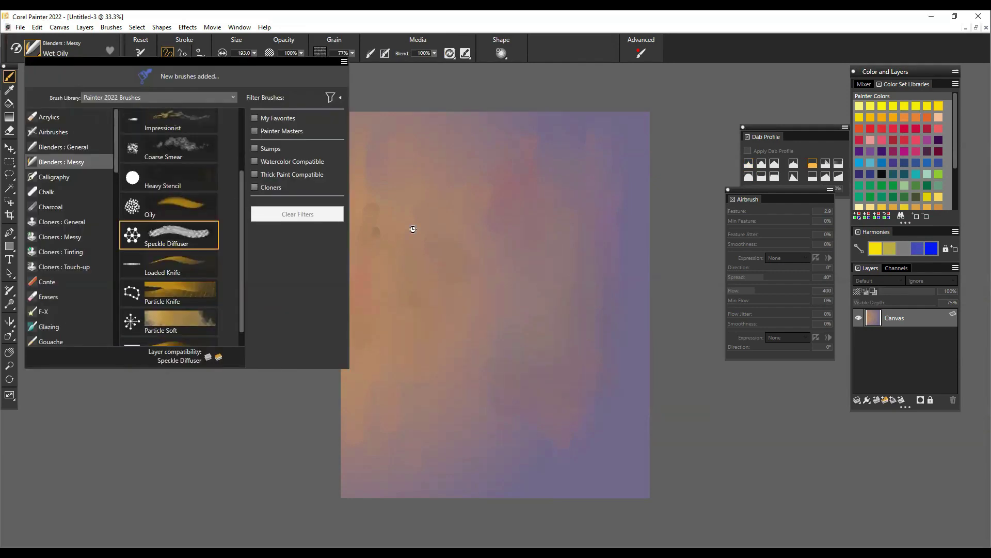
{"action": "left_click", "coordinate": [206, 241]}
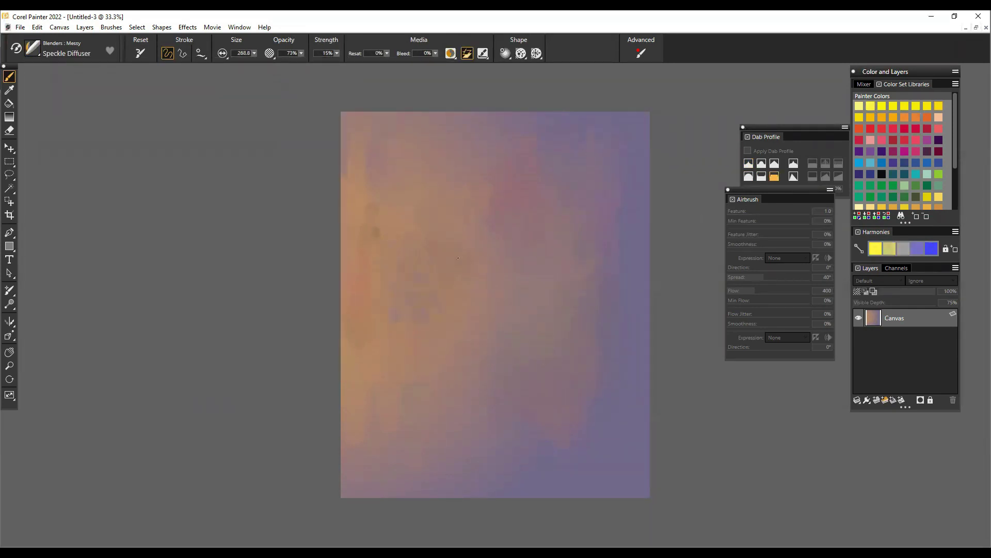
{"action": "left_click", "coordinate": [916, 128]}
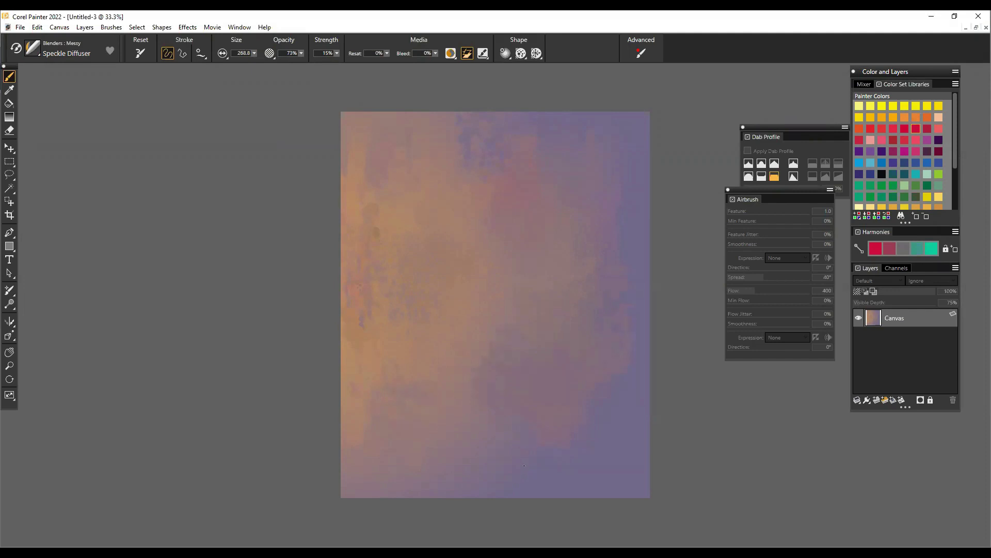
Step: Scatter white speckles across the middle of the canvas with the Speckle Diffuser at 54% resaturation
{"action": "scroll", "coordinate": [903, 154], "scroll_direction": "down", "scroll_amount": 3}
{"action": "left_click", "coordinate": [859, 202]}
{"action": "left_click_drag", "start_coordinate": [386, 53], "coordinate": [379, 64]}
{"action": "mouse_move", "coordinate": [459, 226]}
{"action": "left_mouse_down"}
{"action": "mouse_move", "coordinate": [408, 450]}
{"action": "mouse_move", "coordinate": [599, 176]}
{"action": "mouse_move", "coordinate": [408, 232]}
{"action": "mouse_move", "coordinate": [522, 315]}
{"action": "left_mouse_up"}
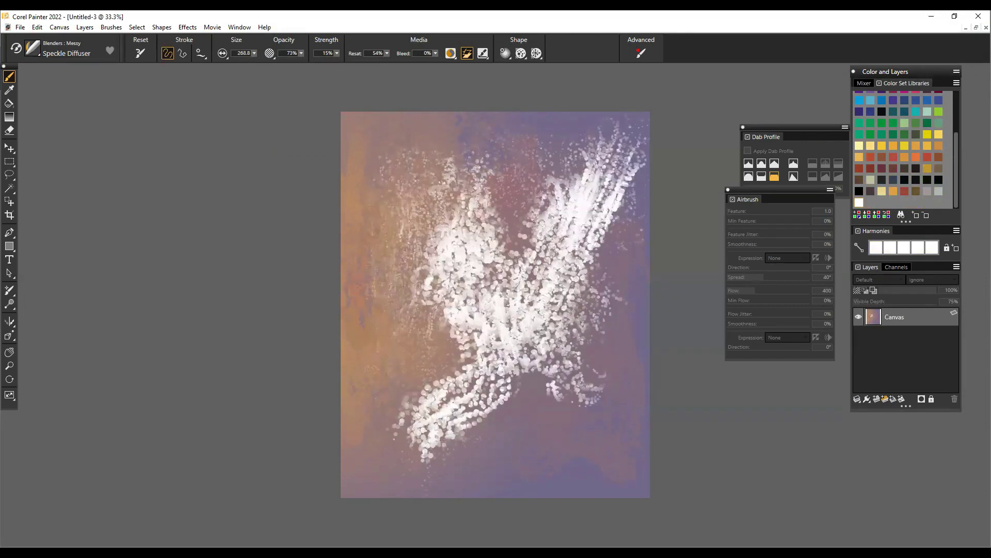
Step: Smear the white speckles and surrounding colors into long, mostly vertical streaks with the Loaded Knife brush
{"action": "left_click", "coordinate": [32, 48]}
{"action": "left_click", "coordinate": [171, 261]}
{"action": "left_click_drag", "start_coordinate": [455, 248], "coordinate": [444, 155]}
{"action": "left_click_drag", "start_coordinate": [537, 248], "coordinate": [594, 170]}
{"action": "left_click_drag", "start_coordinate": [574, 233], "coordinate": [604, 186]}
{"action": "mouse_move", "coordinate": [363, 283]}
{"action": "left_mouse_down"}
{"action": "mouse_move", "coordinate": [369, 437]}
{"action": "mouse_move", "coordinate": [413, 392]}
{"action": "left_mouse_up"}
{"action": "left_click_drag", "start_coordinate": [393, 258], "coordinate": [393, 166]}
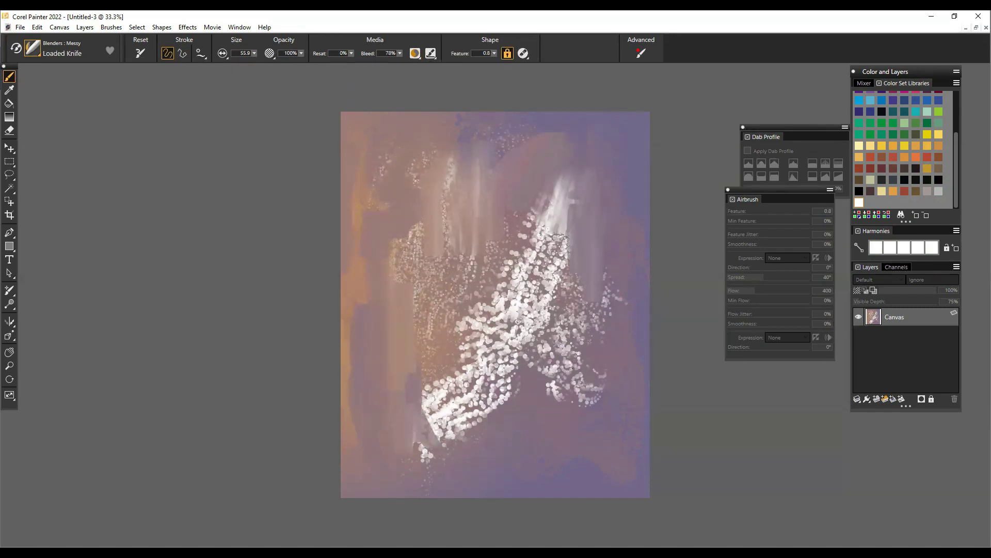
{"action": "left_click_drag", "start_coordinate": [572, 368], "coordinate": [558, 465]}
{"action": "left_click_drag", "start_coordinate": [408, 273], "coordinate": [408, 181]}
{"action": "left_click_drag", "start_coordinate": [449, 307], "coordinate": [454, 261]}
{"action": "left_click_drag", "start_coordinate": [395, 454], "coordinate": [433, 444]}
{"action": "left_click_drag", "start_coordinate": [459, 408], "coordinate": [470, 495]}
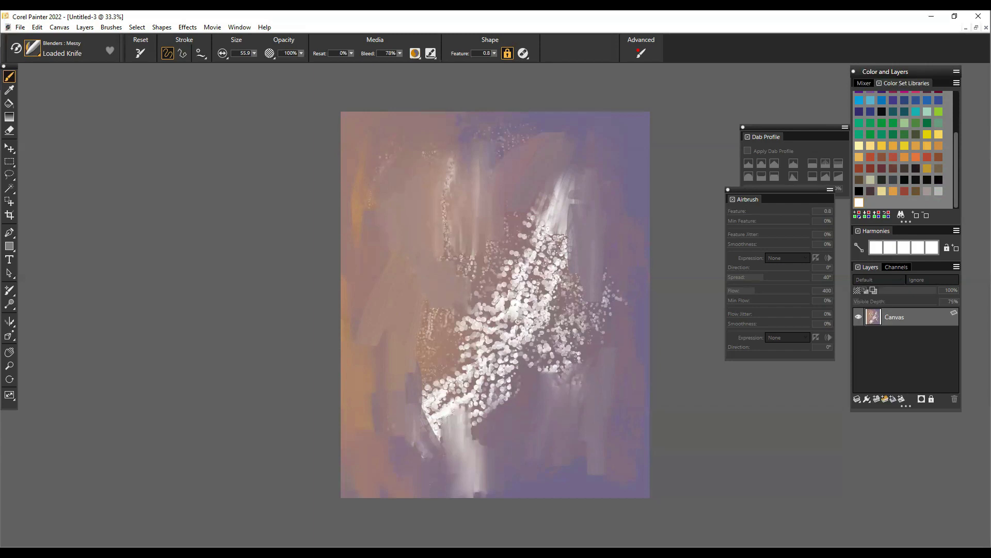
{"action": "left_click_drag", "start_coordinate": [505, 449], "coordinate": [548, 321]}
{"action": "left_click_drag", "start_coordinate": [454, 388], "coordinate": [556, 256]}
{"action": "left_click_drag", "start_coordinate": [486, 372], "coordinate": [521, 251]}
Step: Try painting dark gray-green vertical strokes down the canvas's left side with the Loaded Knife at 45% resaturation
{"action": "left_click_drag", "start_coordinate": [352, 52], "coordinate": [380, 67]}
{"action": "left_click", "coordinate": [893, 180]}
{"action": "left_click_drag", "start_coordinate": [361, 114], "coordinate": [364, 247]}
{"action": "left_click_drag", "start_coordinate": [382, 176], "coordinate": [377, 361]}
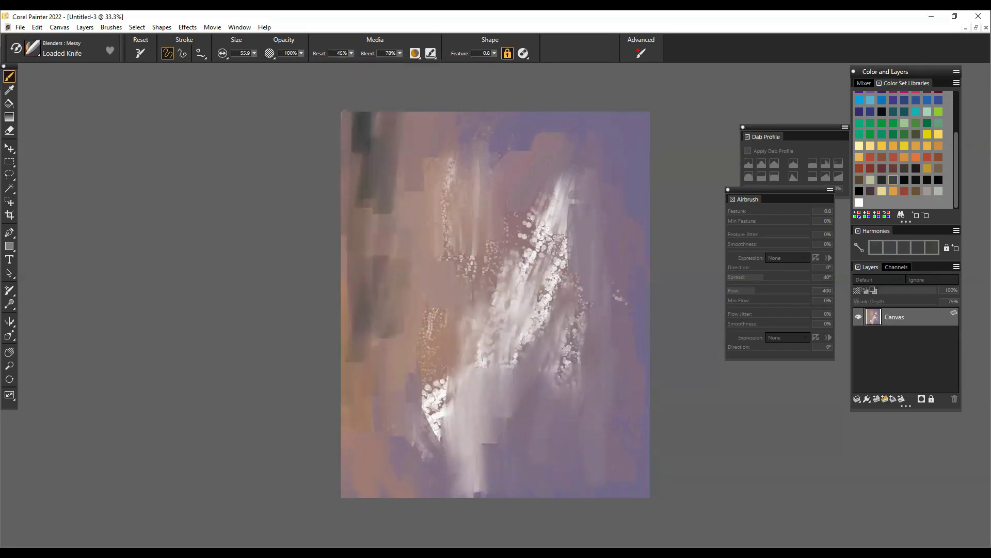
{"action": "left_click_drag", "start_coordinate": [408, 227], "coordinate": [382, 124]}
{"action": "key", "text": "ctrl+z"}
{"action": "key", "text": "ctrl+z"}
{"action": "key", "text": "ctrl+z"}
Step: Paint white vertical streaks along both canvas edges with the Pastel_Baski brush, lower resaturation to 4% and blend the middle, undoing the last stroke
{"action": "left_click", "coordinate": [32, 48]}
{"action": "left_click", "coordinate": [165, 127]}
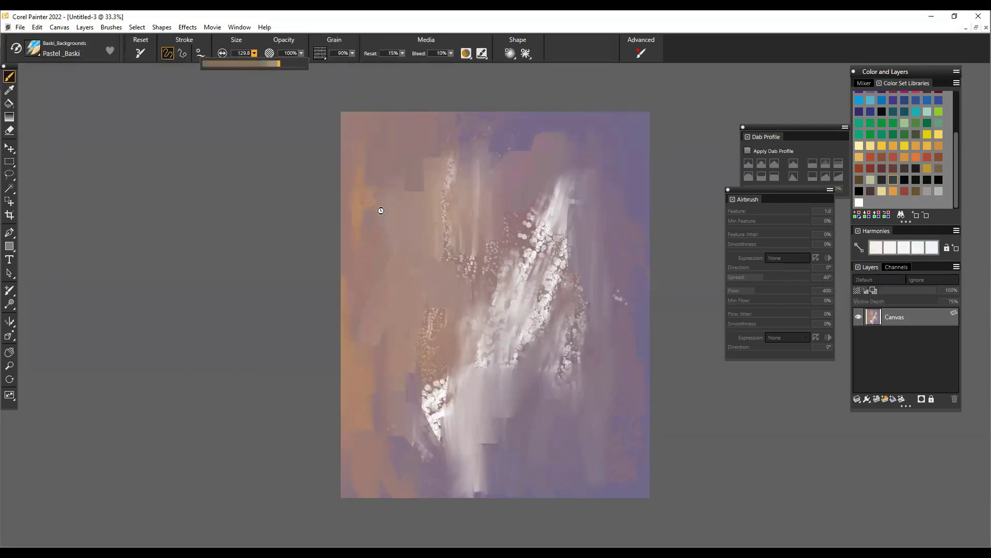
{"action": "mouse_move", "coordinate": [389, 168]}
{"action": "left_mouse_down"}
{"action": "mouse_move", "coordinate": [349, 469]}
{"action": "mouse_move", "coordinate": [356, 491]}
{"action": "left_mouse_up"}
{"action": "left_click_drag", "start_coordinate": [635, 119], "coordinate": [613, 493]}
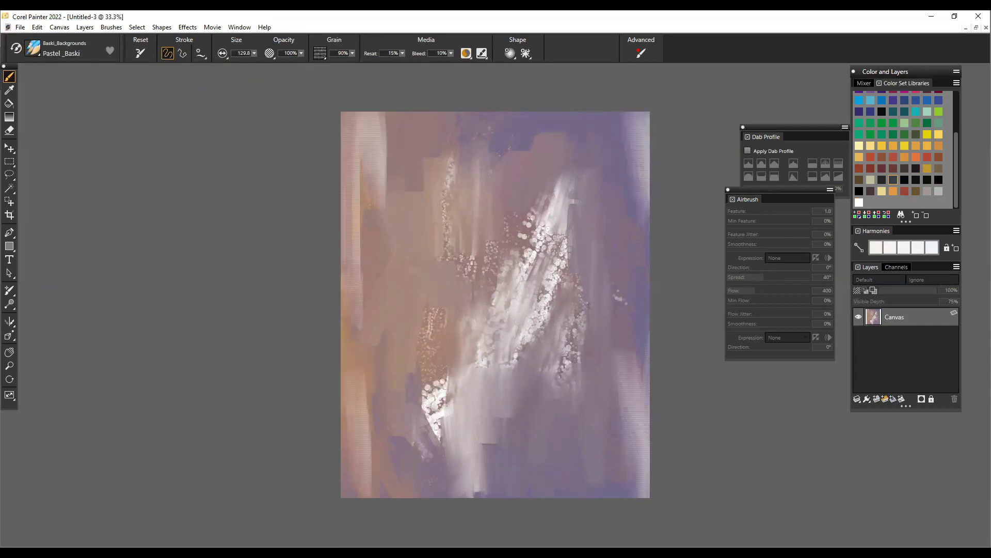
{"action": "left_click_drag", "start_coordinate": [402, 53], "coordinate": [356, 64]}
{"action": "left_click_drag", "start_coordinate": [522, 299], "coordinate": [439, 454]}
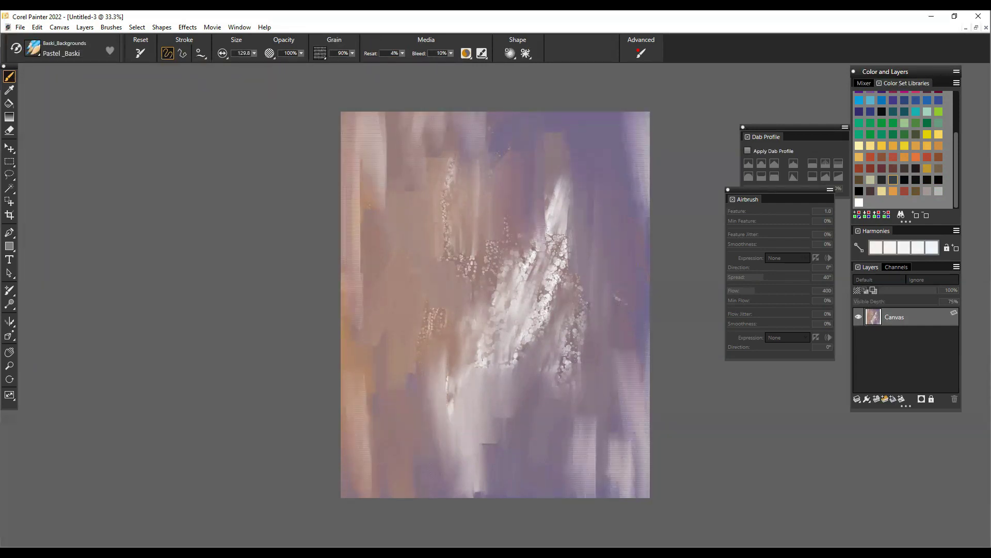
{"action": "key", "text": "ctrl+z"}
Step: Paint pink strokes over the canvas's upper-left area with the Pastel_Baski brush and blend them downward at 2% resaturation
{"action": "scroll", "coordinate": [899, 149], "scroll_direction": "up", "scroll_amount": 3}
{"action": "left_click", "coordinate": [916, 135]}
{"action": "left_click_drag", "start_coordinate": [402, 53], "coordinate": [417, 55]}
{"action": "left_click_drag", "start_coordinate": [371, 132], "coordinate": [366, 305]}
{"action": "left_click_drag", "start_coordinate": [402, 53], "coordinate": [375, 66]}
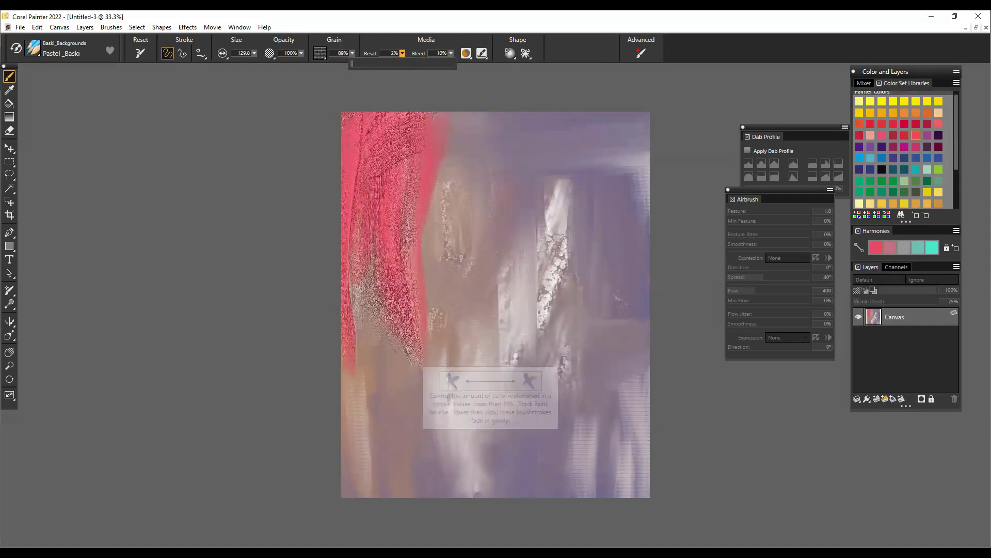
{"action": "left_click_drag", "start_coordinate": [405, 116], "coordinate": [395, 434]}
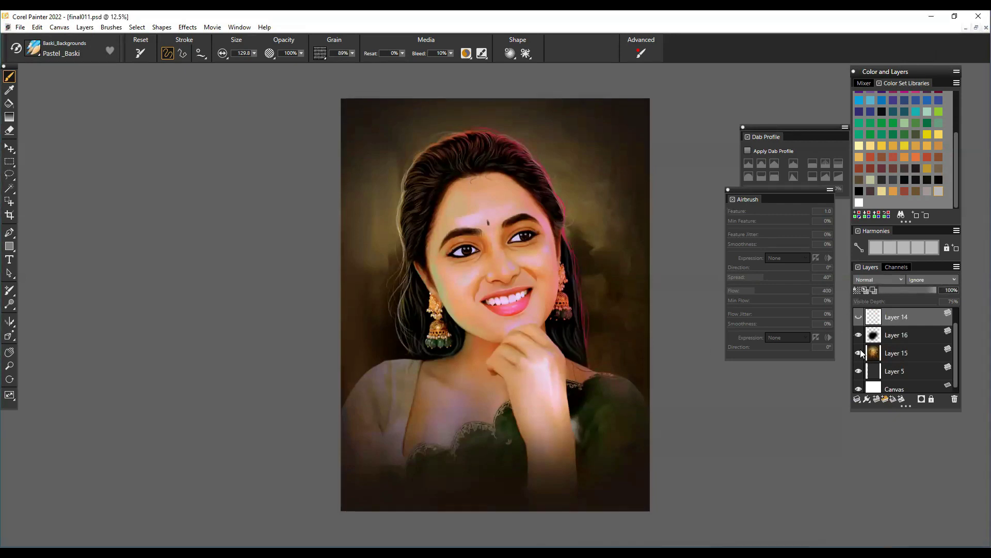
Step: Bring the portrait from final011.psd onto a new layer over the painted canvas and transform it to fit
{"action": "right_click", "coordinate": [896, 316]}
{"action": "left_click", "coordinate": [775, 350]}
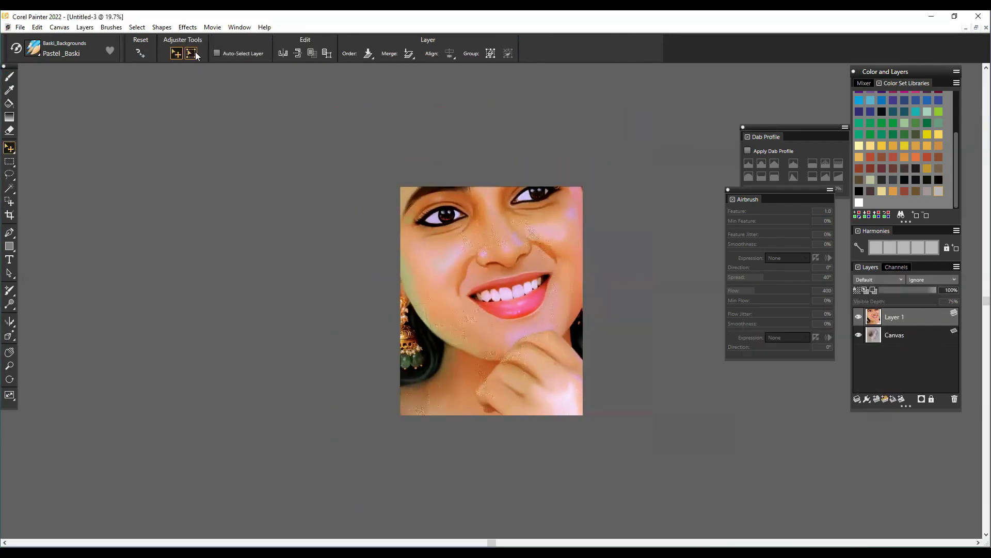
{"action": "left_click", "coordinate": [191, 53]}
{"action": "mouse_move", "coordinate": [520, 237]}
{"action": "left_mouse_down"}
{"action": "mouse_move", "coordinate": [635, 132]}
{"action": "mouse_move", "coordinate": [635, 228]}
{"action": "mouse_move", "coordinate": [478, 314]}
{"action": "mouse_move", "coordinate": [613, 155]}
{"action": "mouse_move", "coordinate": [539, 241]}
{"action": "left_mouse_up"}
{"action": "key", "text": "ctrl+0"}
{"action": "key", "text": "f"}
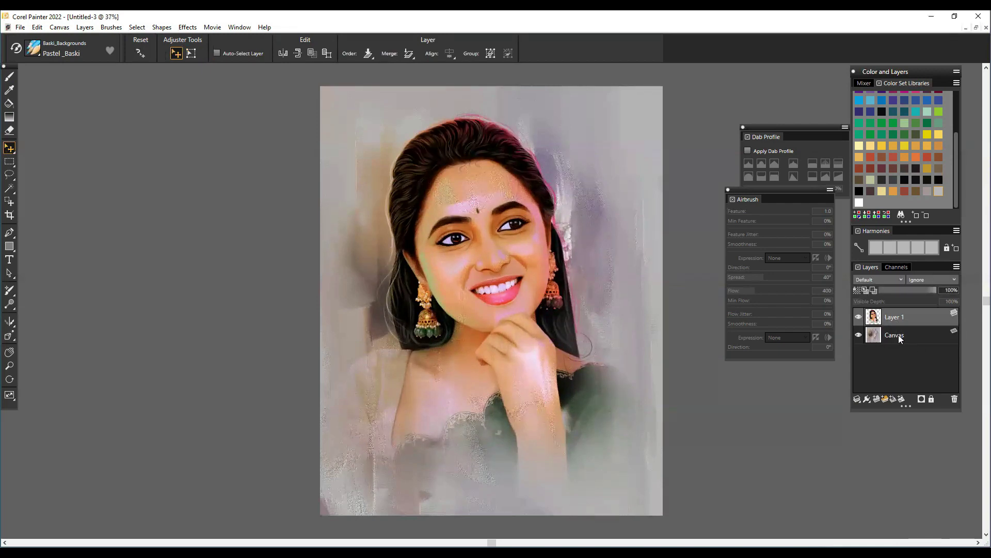
{"action": "scroll", "coordinate": [484, 212], "scroll_direction": "up", "scroll_amount": 5}
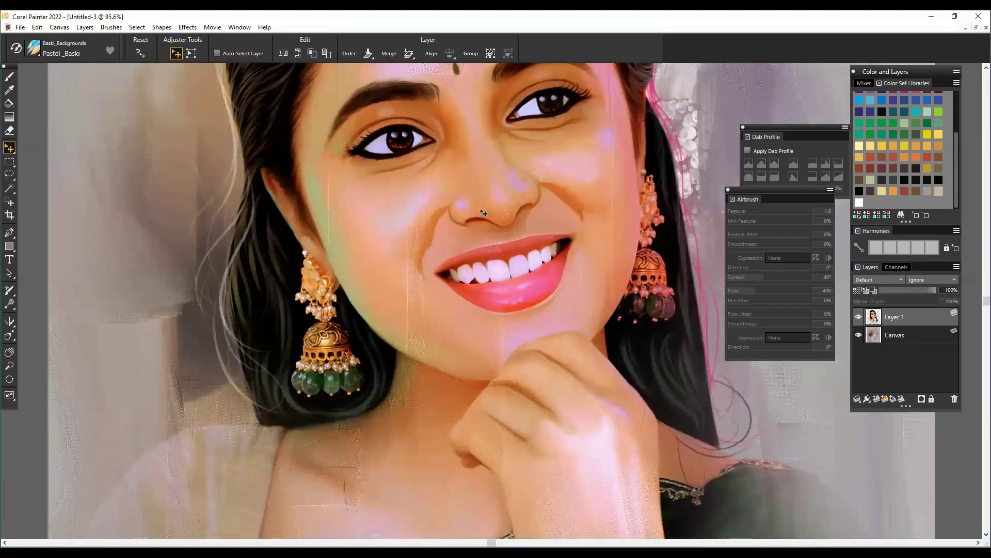